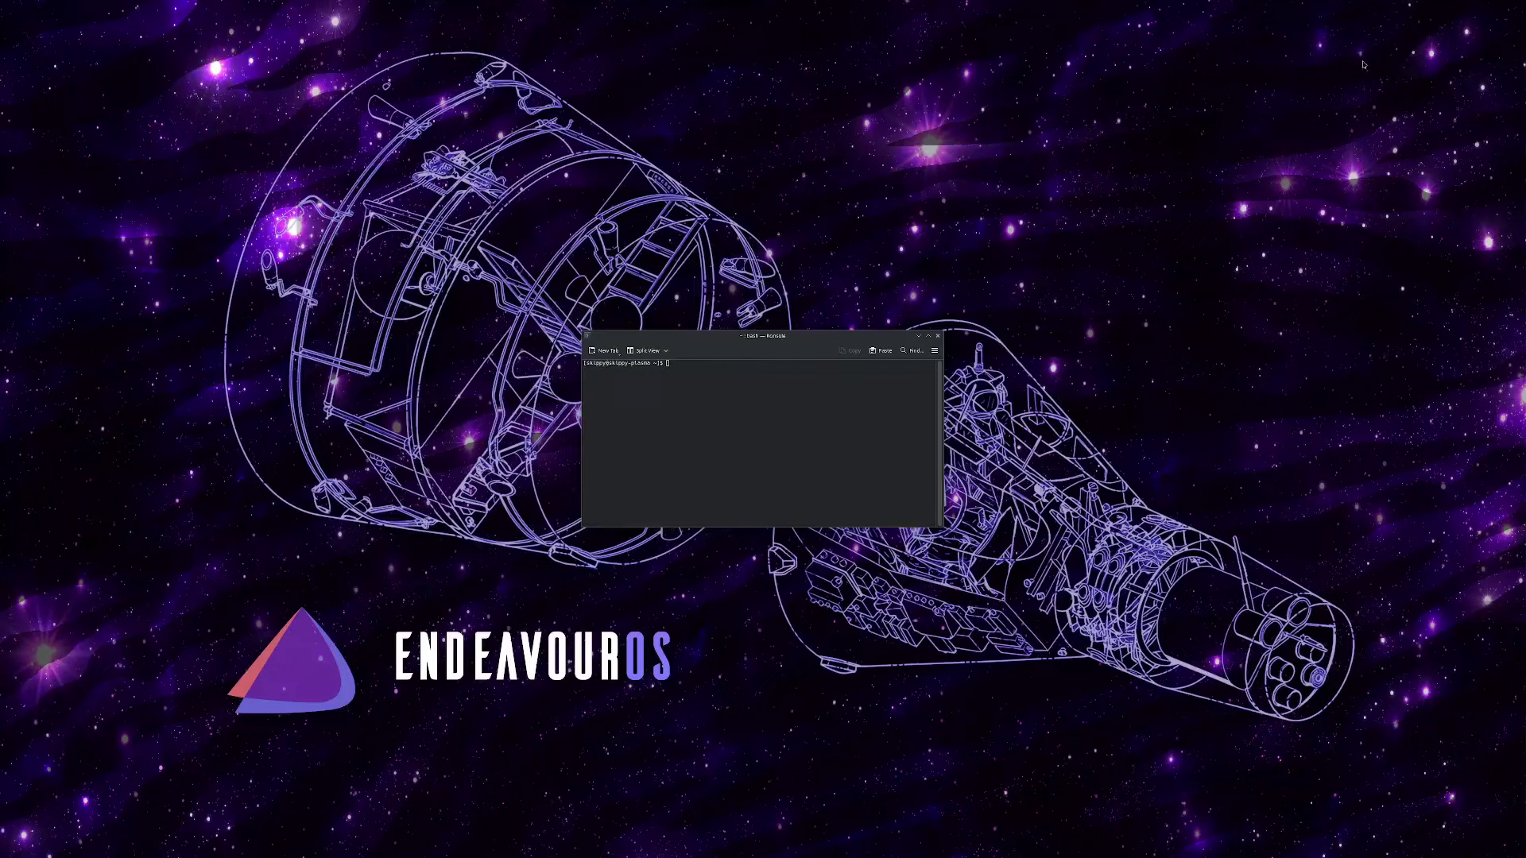
# Install lutris, wine and winetricks with sudo pacman -S in the terminal, accepting the installation.
pyautogui.click(758, 413)
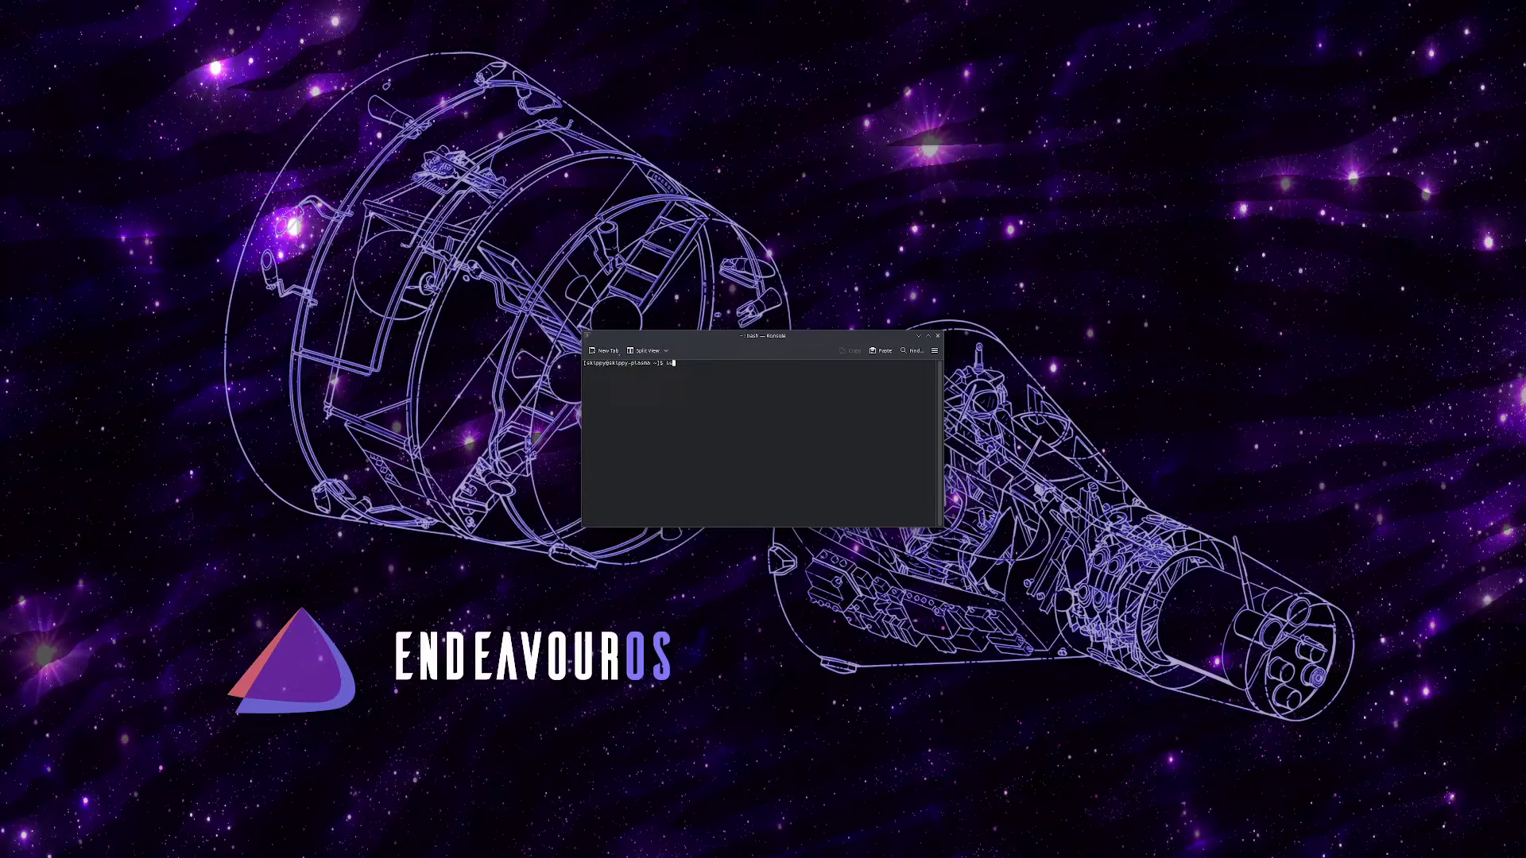
pyautogui.write('o pacman -S lutris wine winetricks')
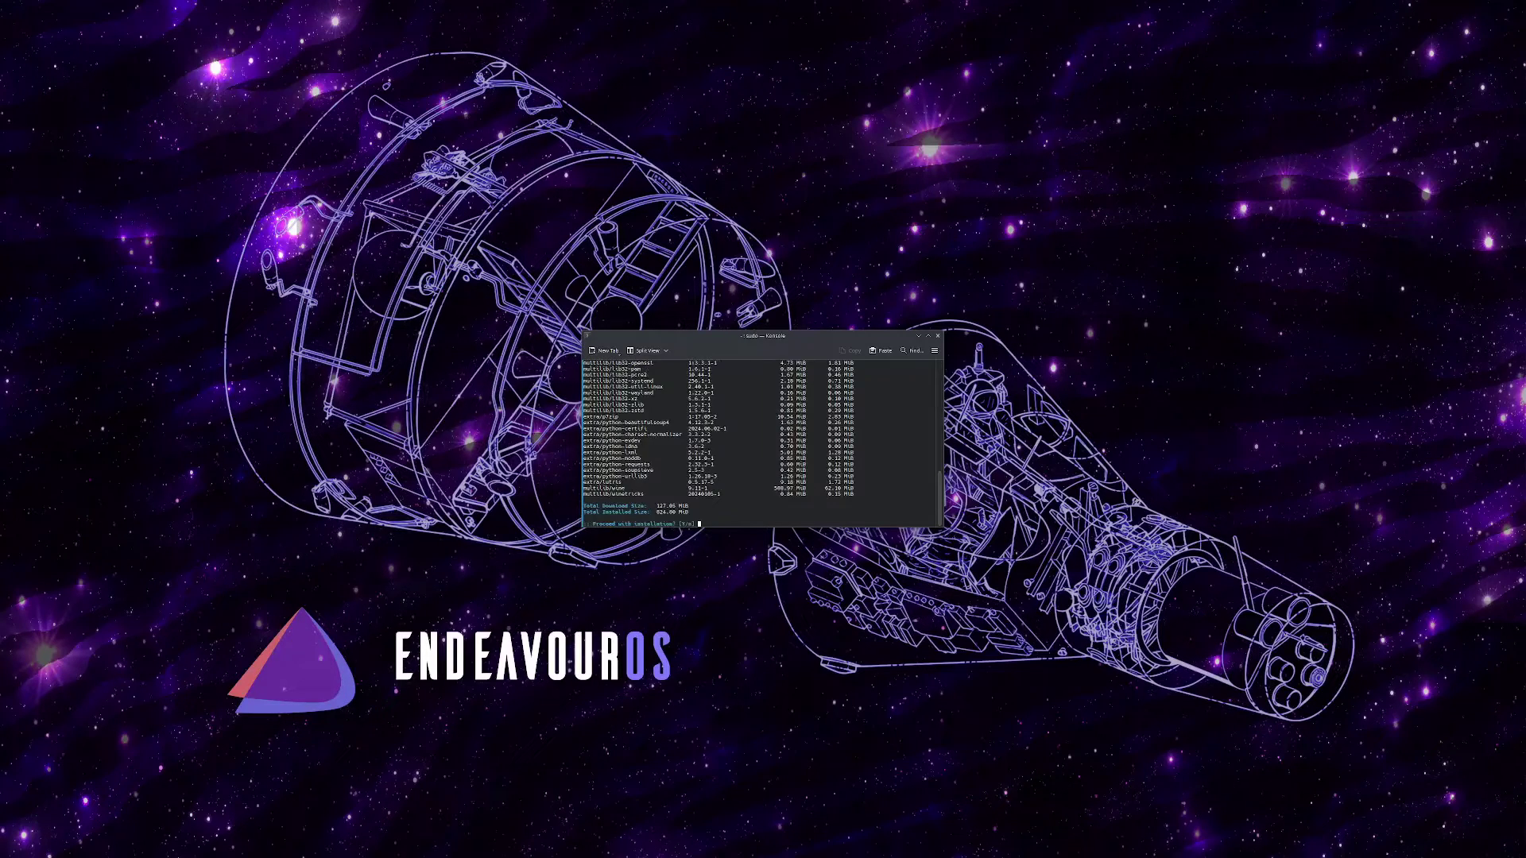
pyautogui.write('y')
pyautogui.press('Return')
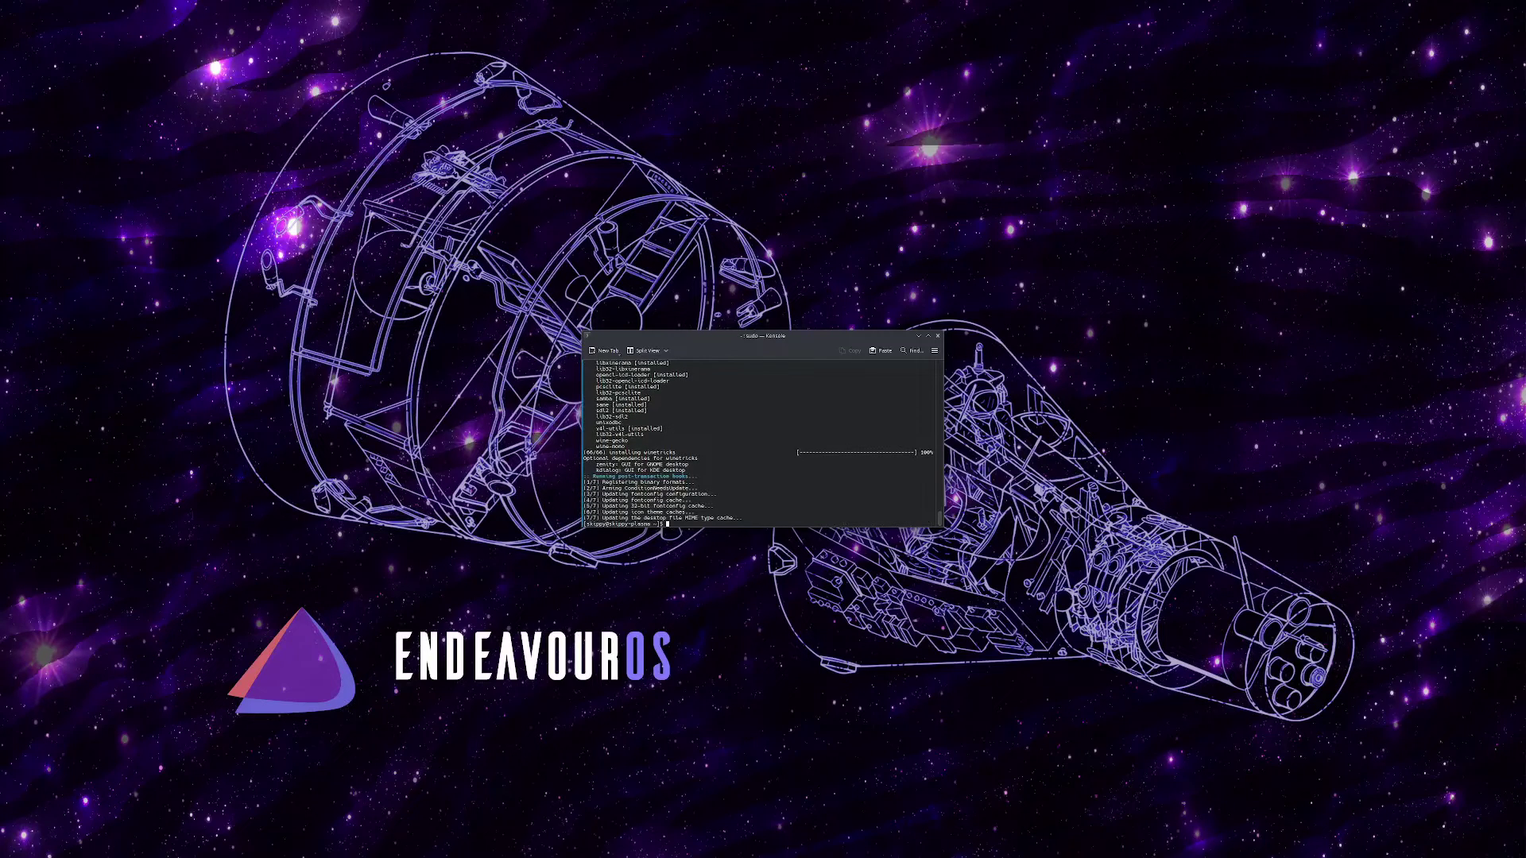
# Run sudo pacman -S steam in the terminal to begin installing Steam.
pyautogui.hotkey('ctrl', 'shift', 'v')
pyautogui.press('BackSpace')
pyautogui.press('BackSpace')
pyautogui.press('BackSpace')
pyautogui.press('BackSpace')
pyautogui.press('BackSpace')
pyautogui.press('BackSpace')
pyautogui.press('BackSpace')
pyautogui.press('BackSpace')
pyautogui.press('BackSpace')
pyautogui.press('BackSpace')
pyautogui.press('BackSpace')
pyautogui.press('BackSpace')
pyautogui.press('BackSpace')
pyautogui.press('BackSpace')
pyautogui.press('BackSpace')
pyautogui.press('BackSpace')
pyautogui.press('BackSpace')
pyautogui.press('BackSpace')
pyautogui.press('BackSpace')
pyautogui.press('BackSpace')
pyautogui.press('BackSpace')
pyautogui.press('BackSpace')
pyautogui.press('BackSpace')
pyautogui.write('stre')
pyautogui.press('BackSpace')
pyautogui.press('BackSpace')
pyautogui.write('eam')
pyautogui.press('Return')
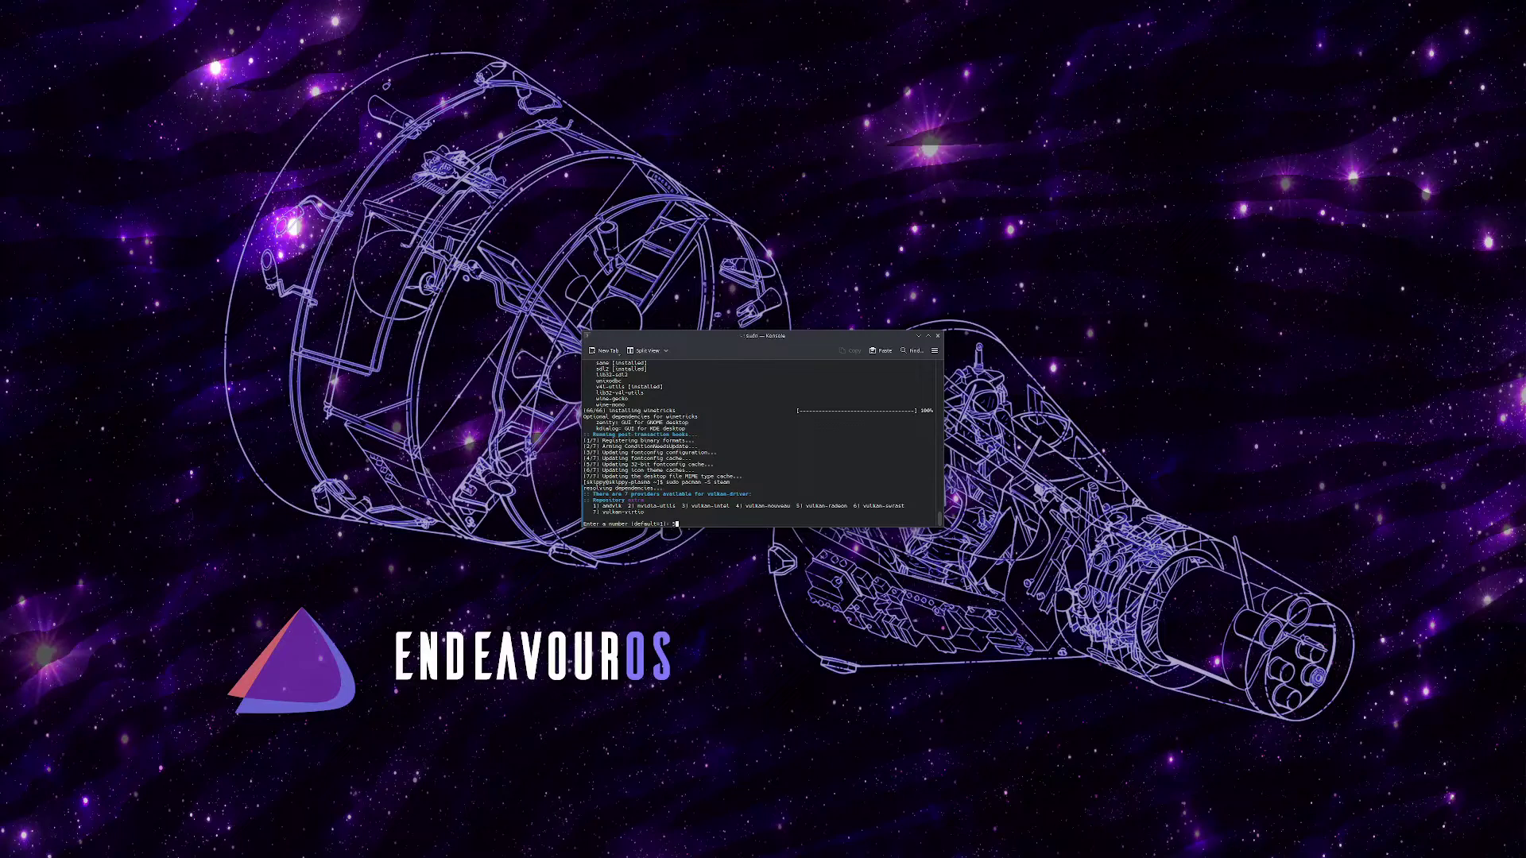
# Choose provider 5, vulkan-radeon, and provider 5, lib32-vulkan-radeon, for the Vulkan drivers and proceed with the Steam installation.
pyautogui.write('5')
pyautogui.press('Return')
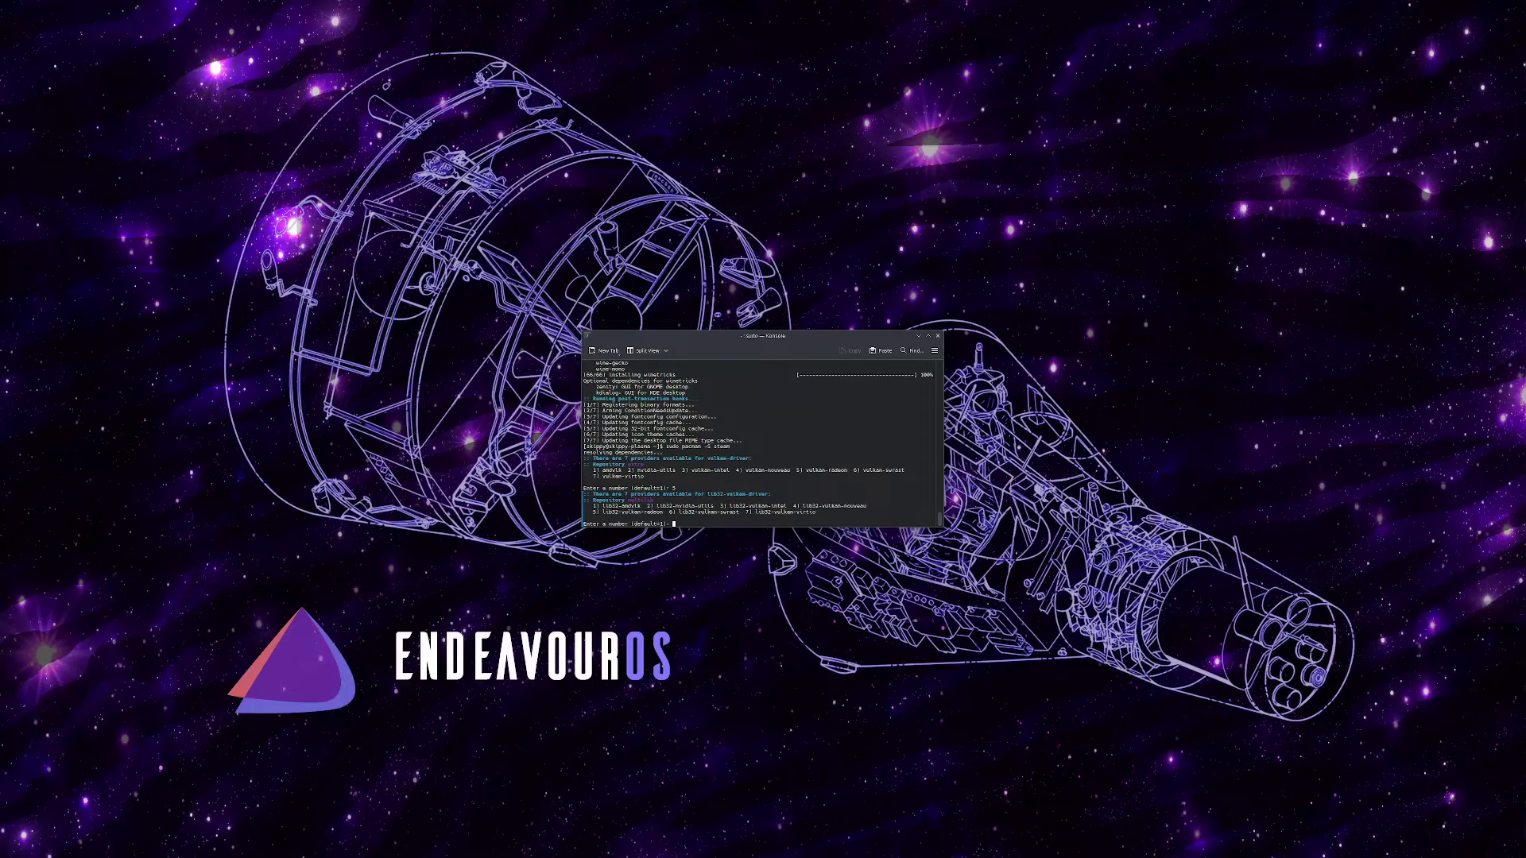
pyautogui.write('5')
pyautogui.press('Return')
pyautogui.write('y')
pyautogui.press('Return')
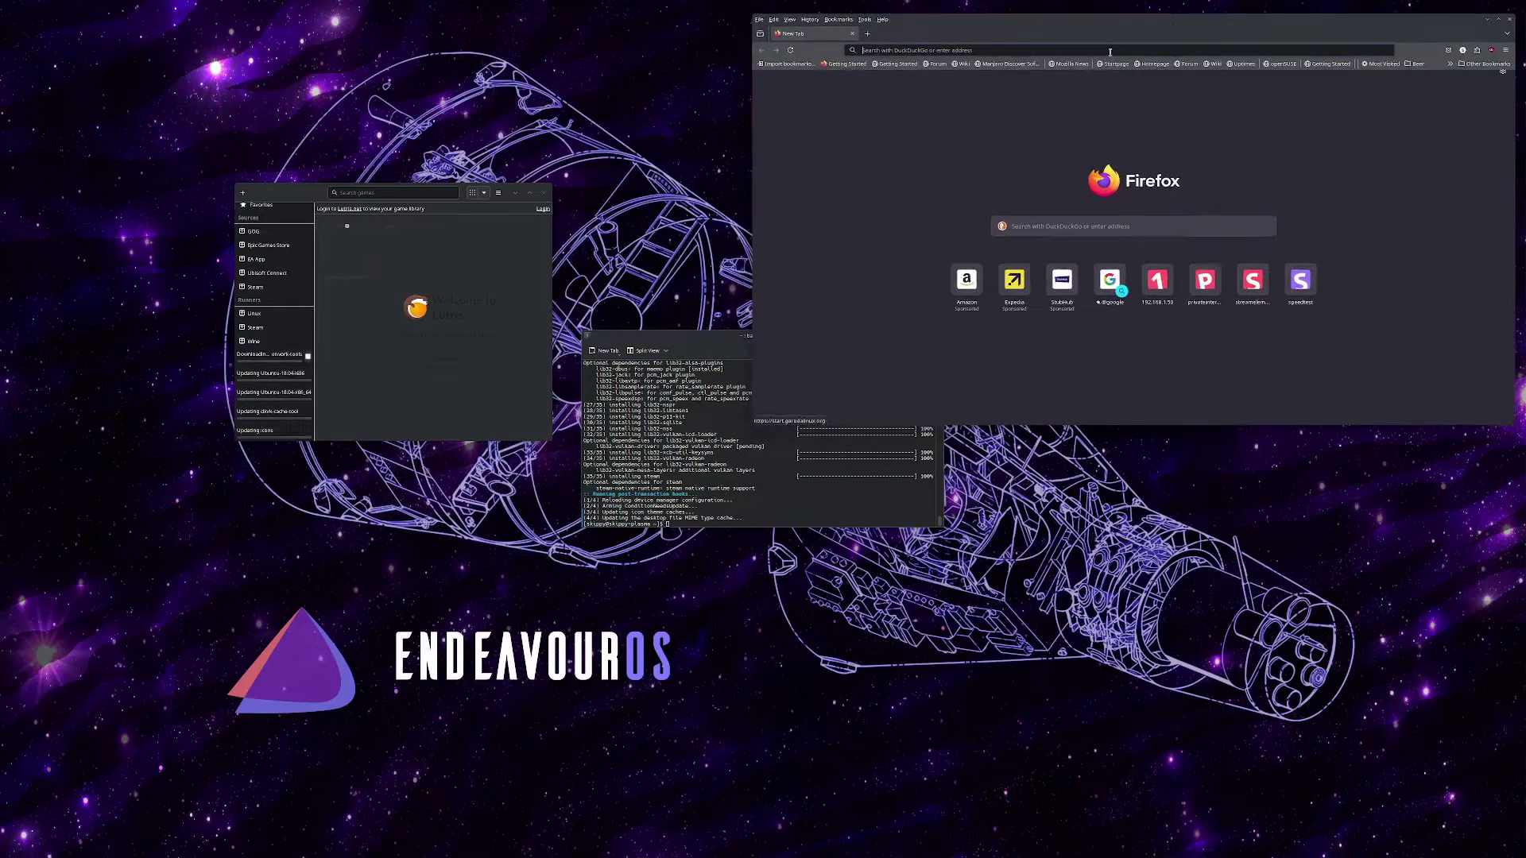
pyautogui.click(1109, 51)
pyautogui.write('https://www.digitalcombatsimulator.com')
pyautogui.press('Return')
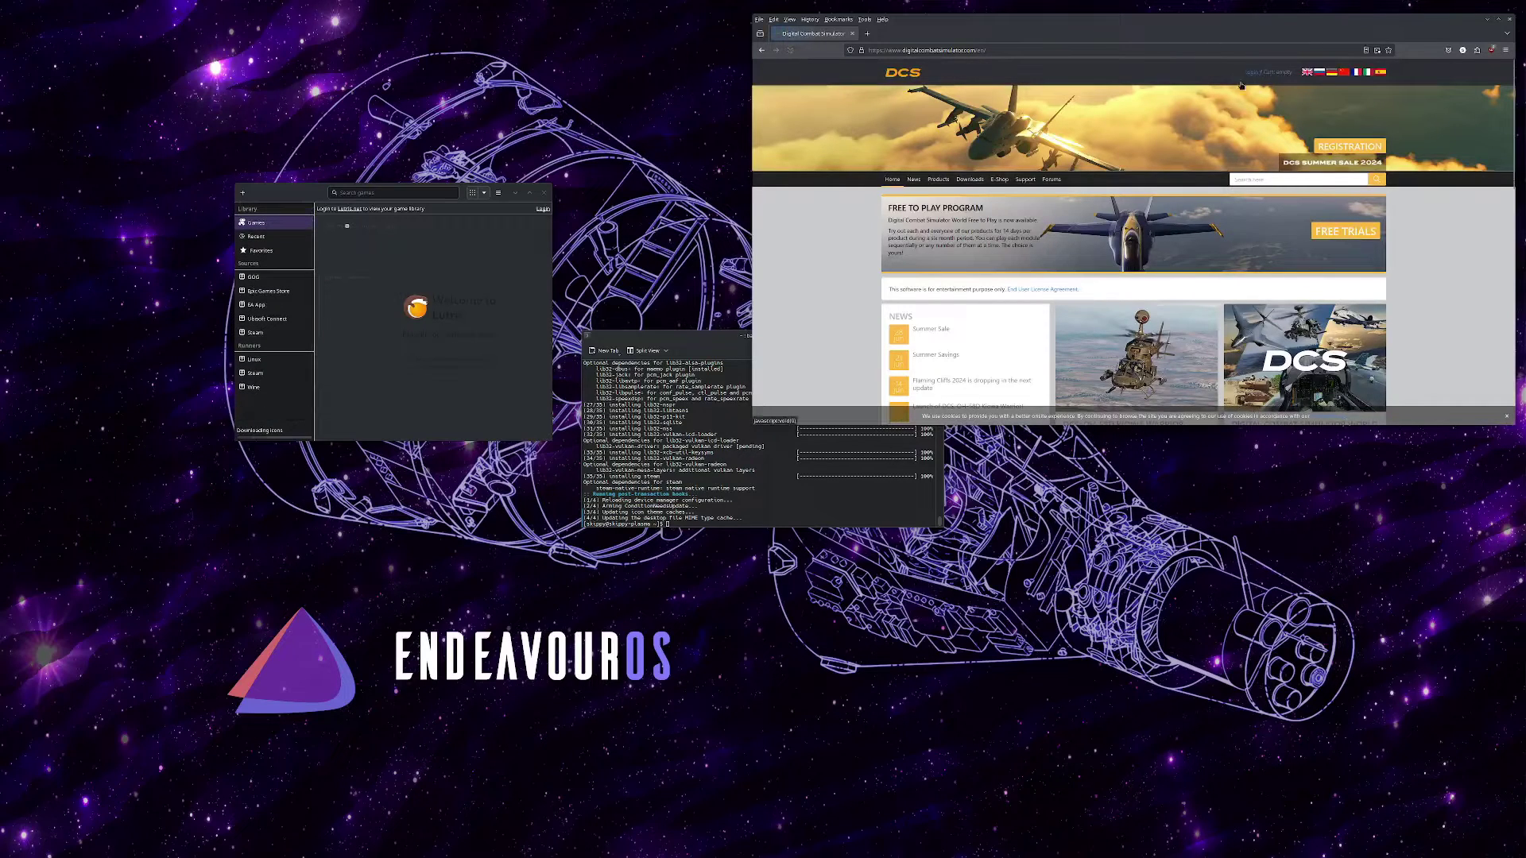
pyautogui.scroll(-10, 827, 295)
pyautogui.scroll(10, 825, 292)
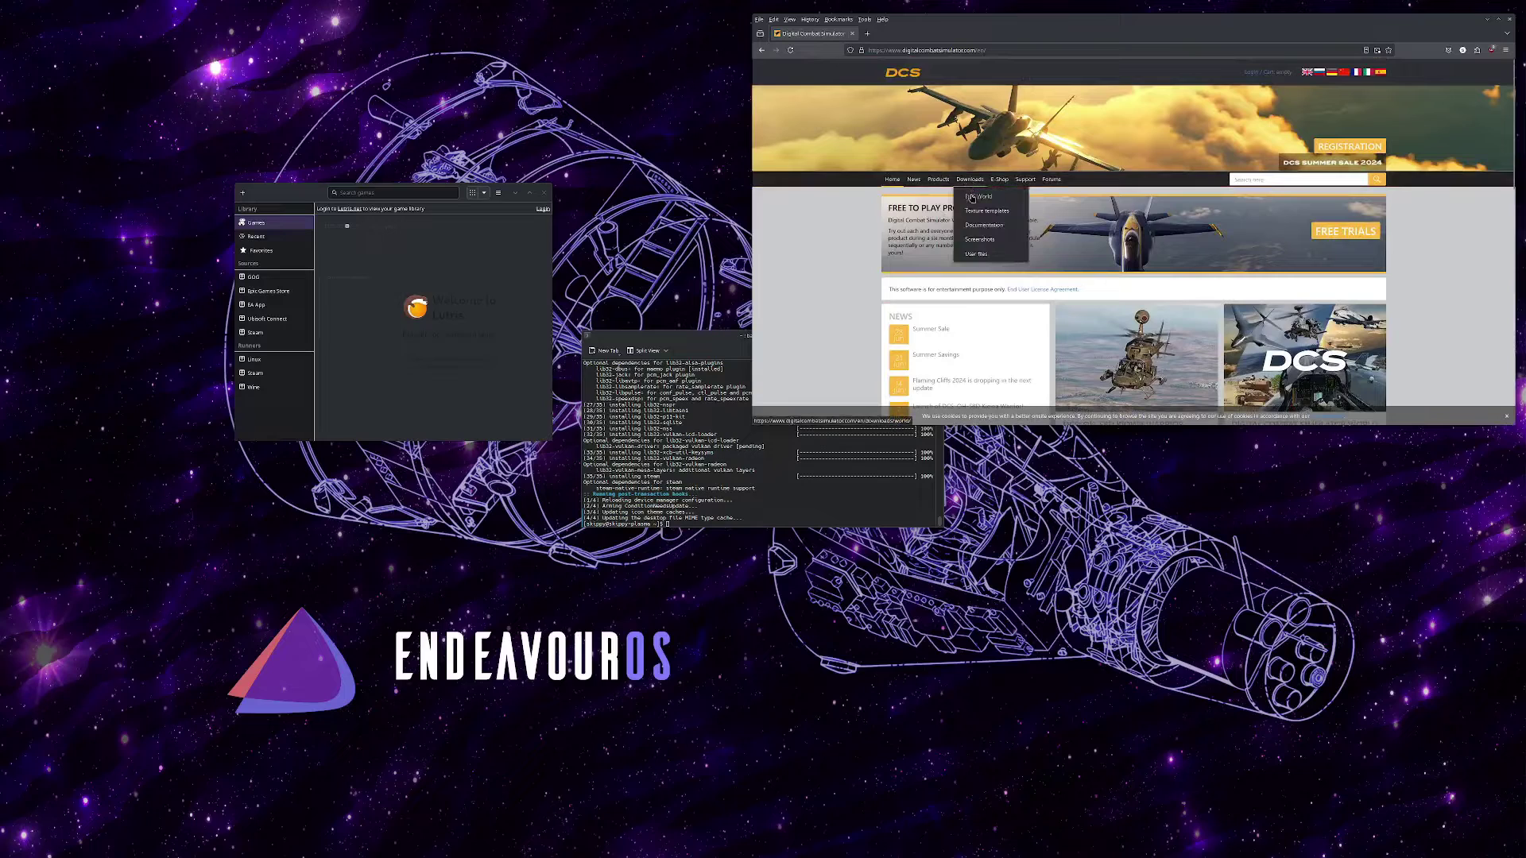
pyautogui.click(978, 197)
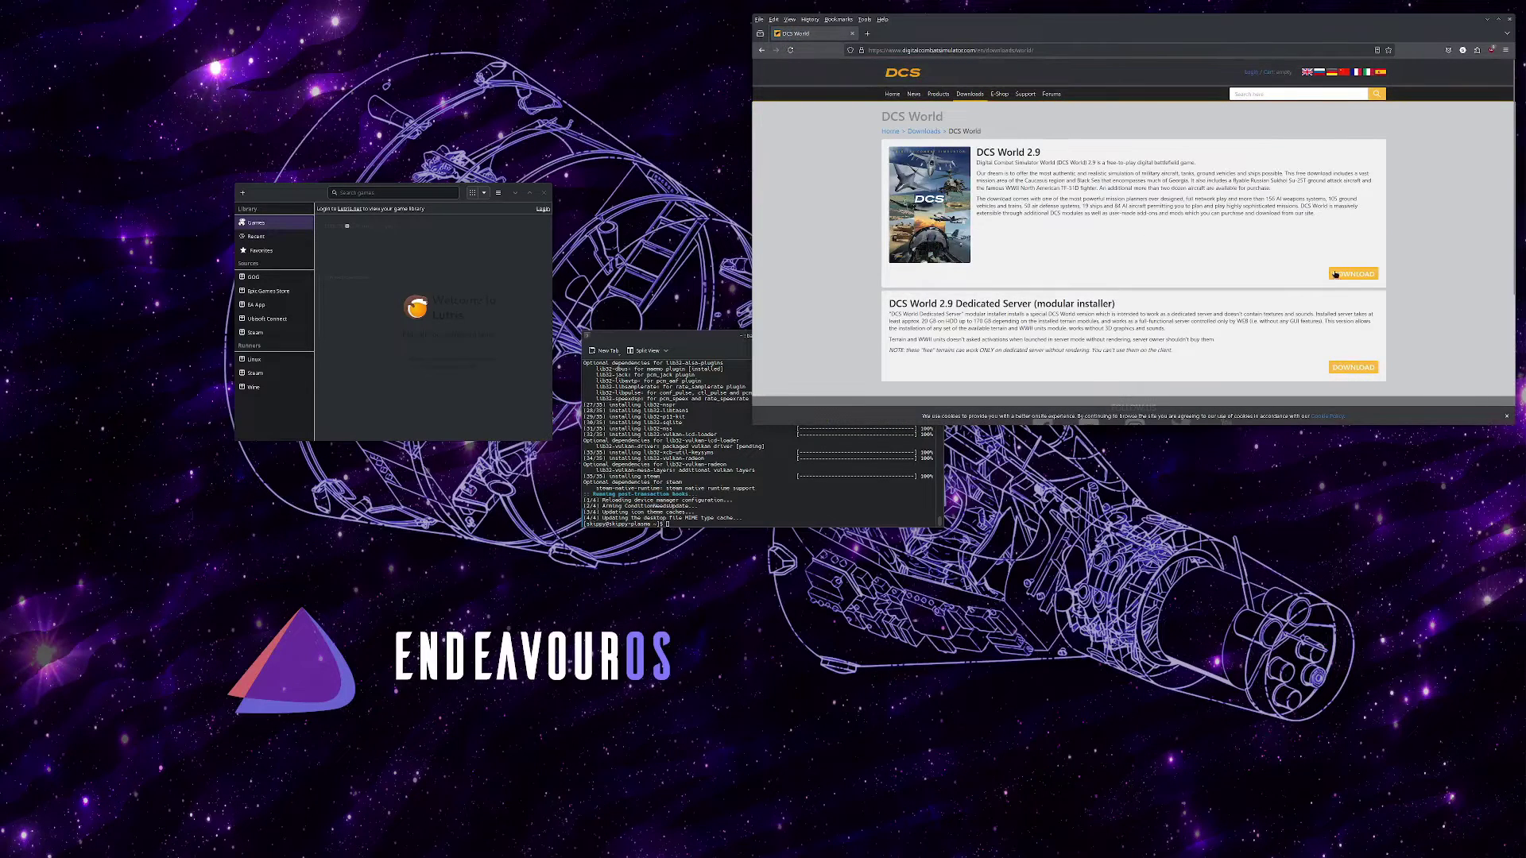
pyautogui.click(1353, 274)
pyautogui.click(1048, 260)
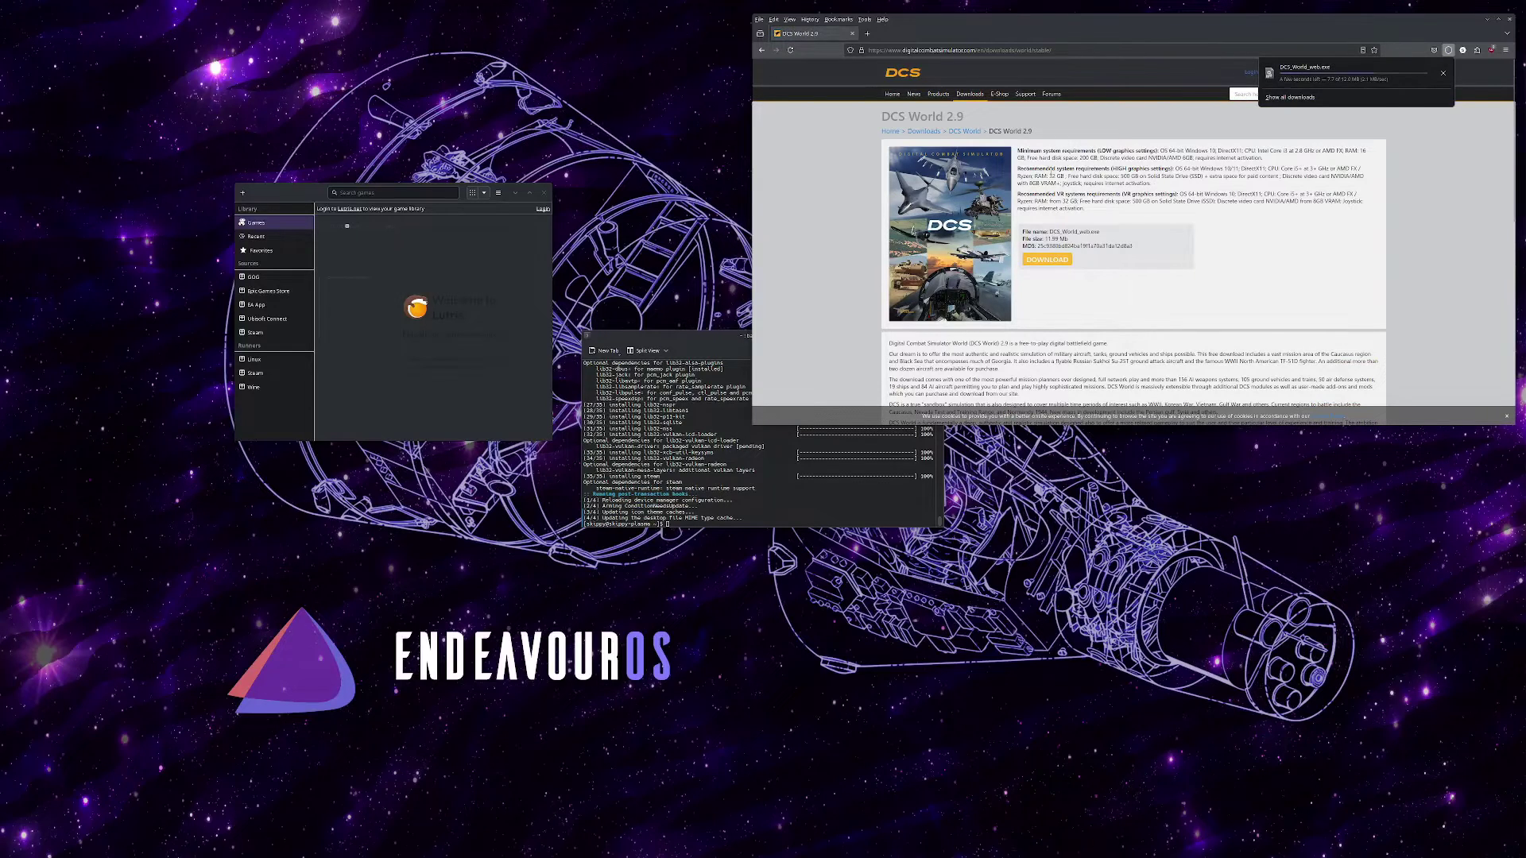
# Restart Lutris and move its window clear of the browser.
pyautogui.click(358, 357)
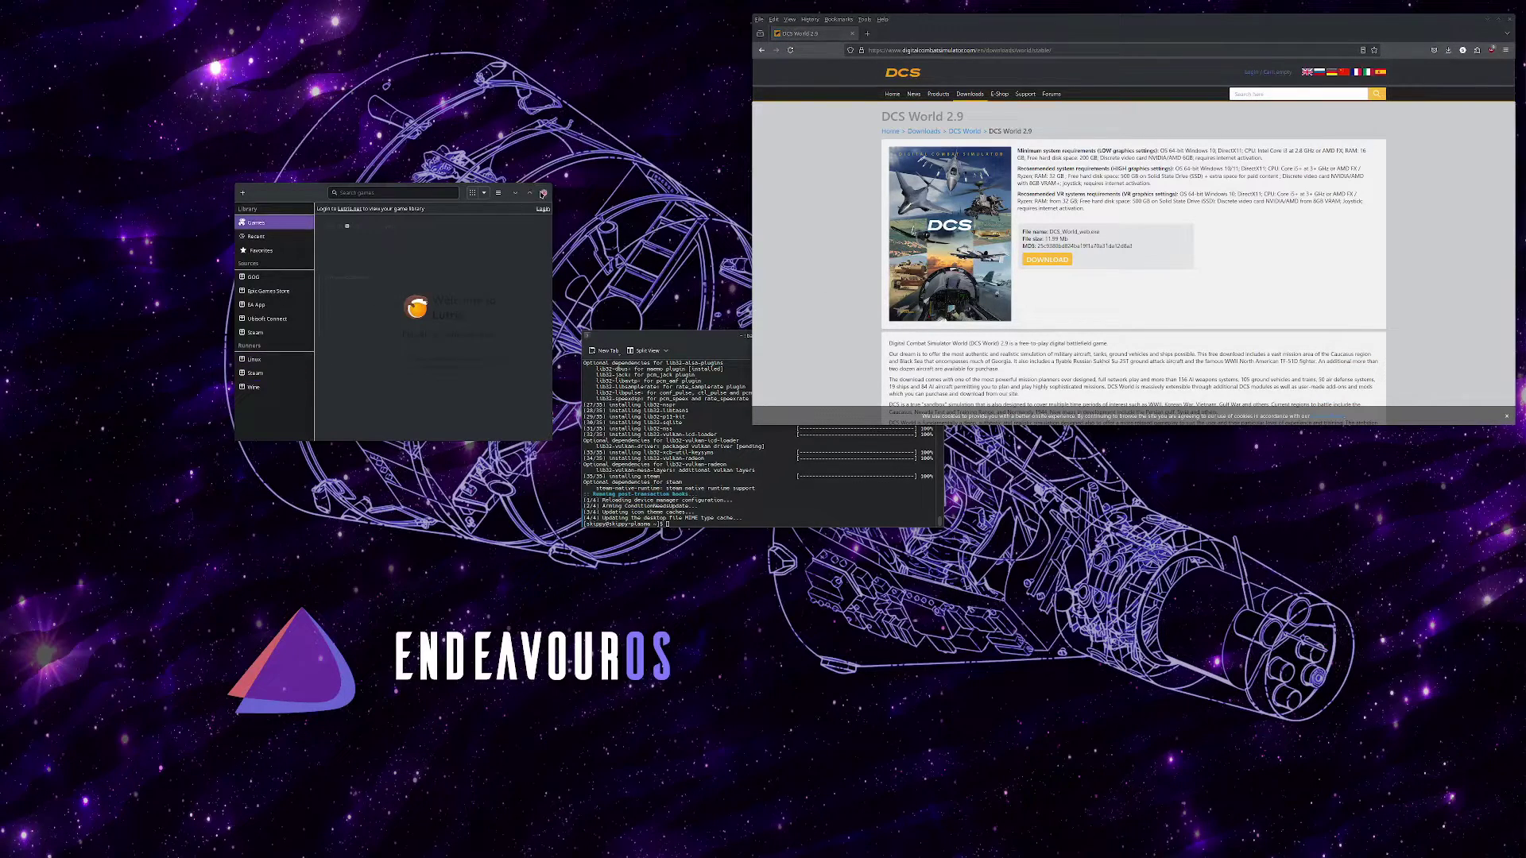
pyautogui.click(544, 192)
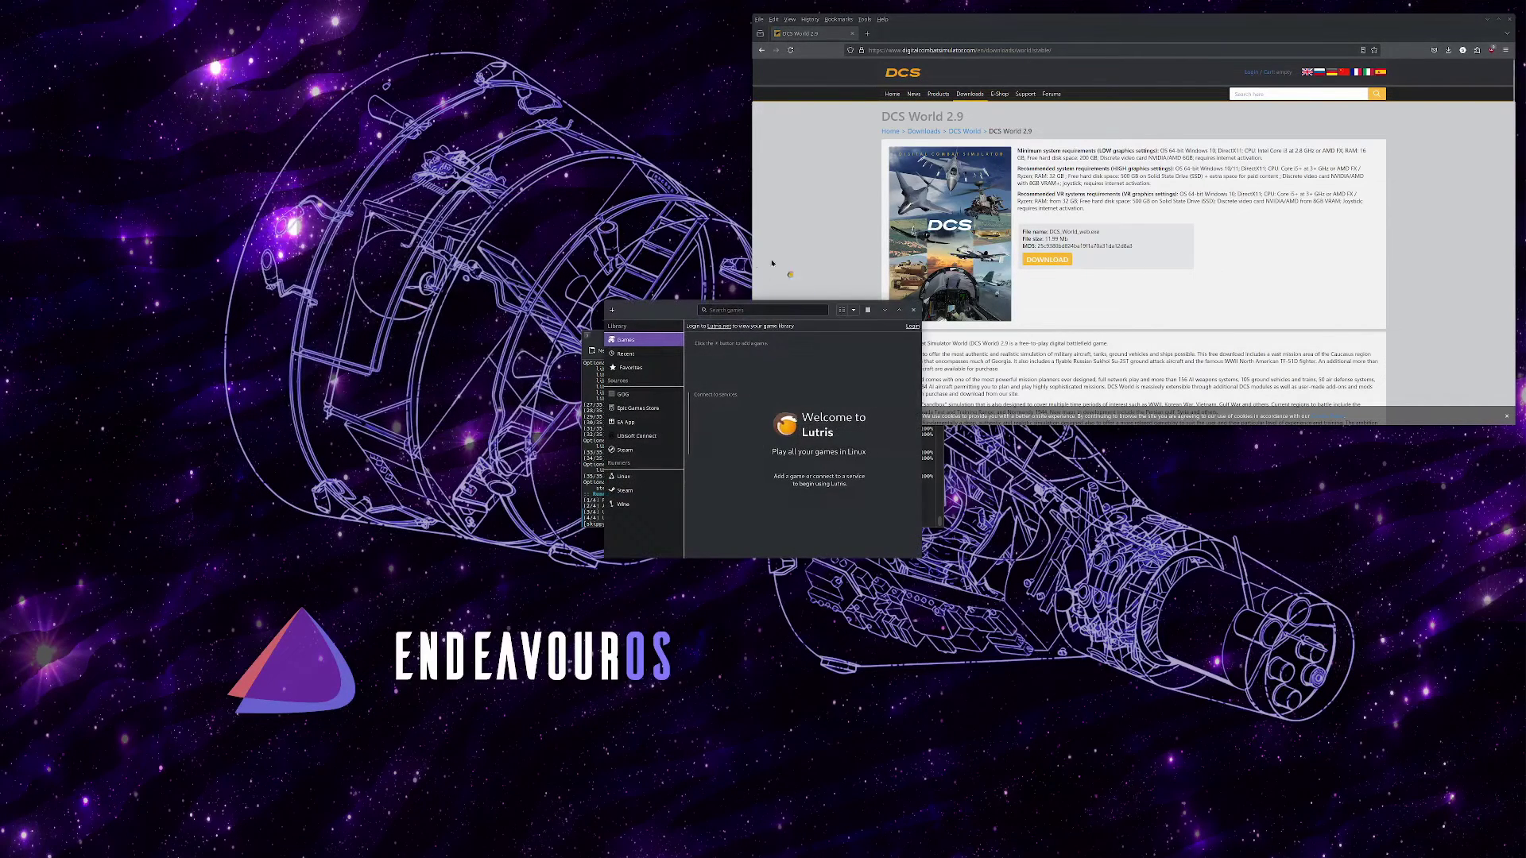
pyautogui.moveTo(608, 313); pyautogui.dragTo(342, 236)
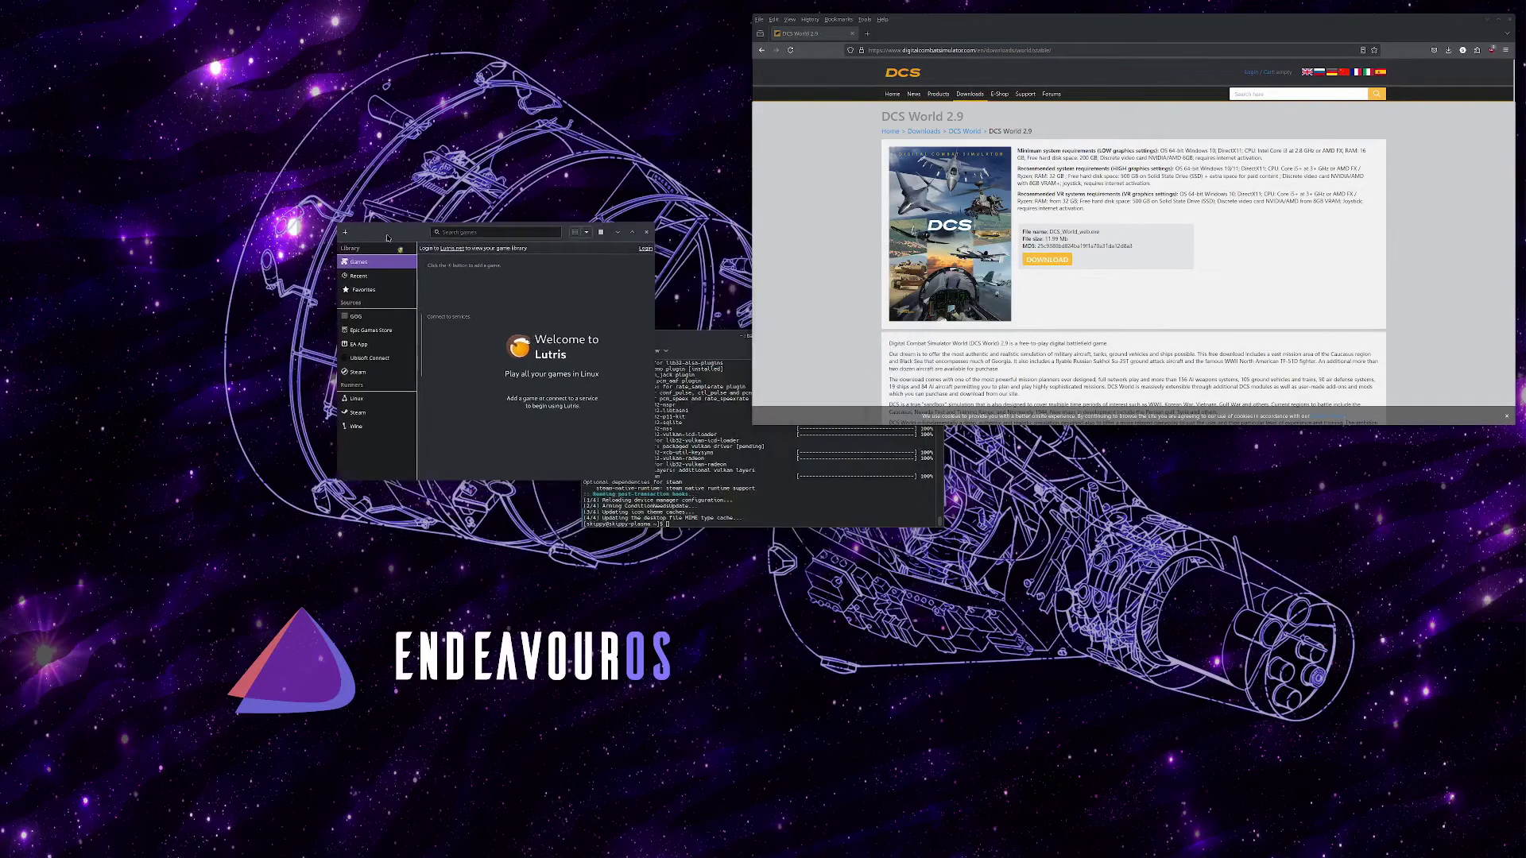
# Search the Lutris website installers for dcs and set up DCS World with the Eagle Dynamics installer.
pyautogui.click(343, 234)
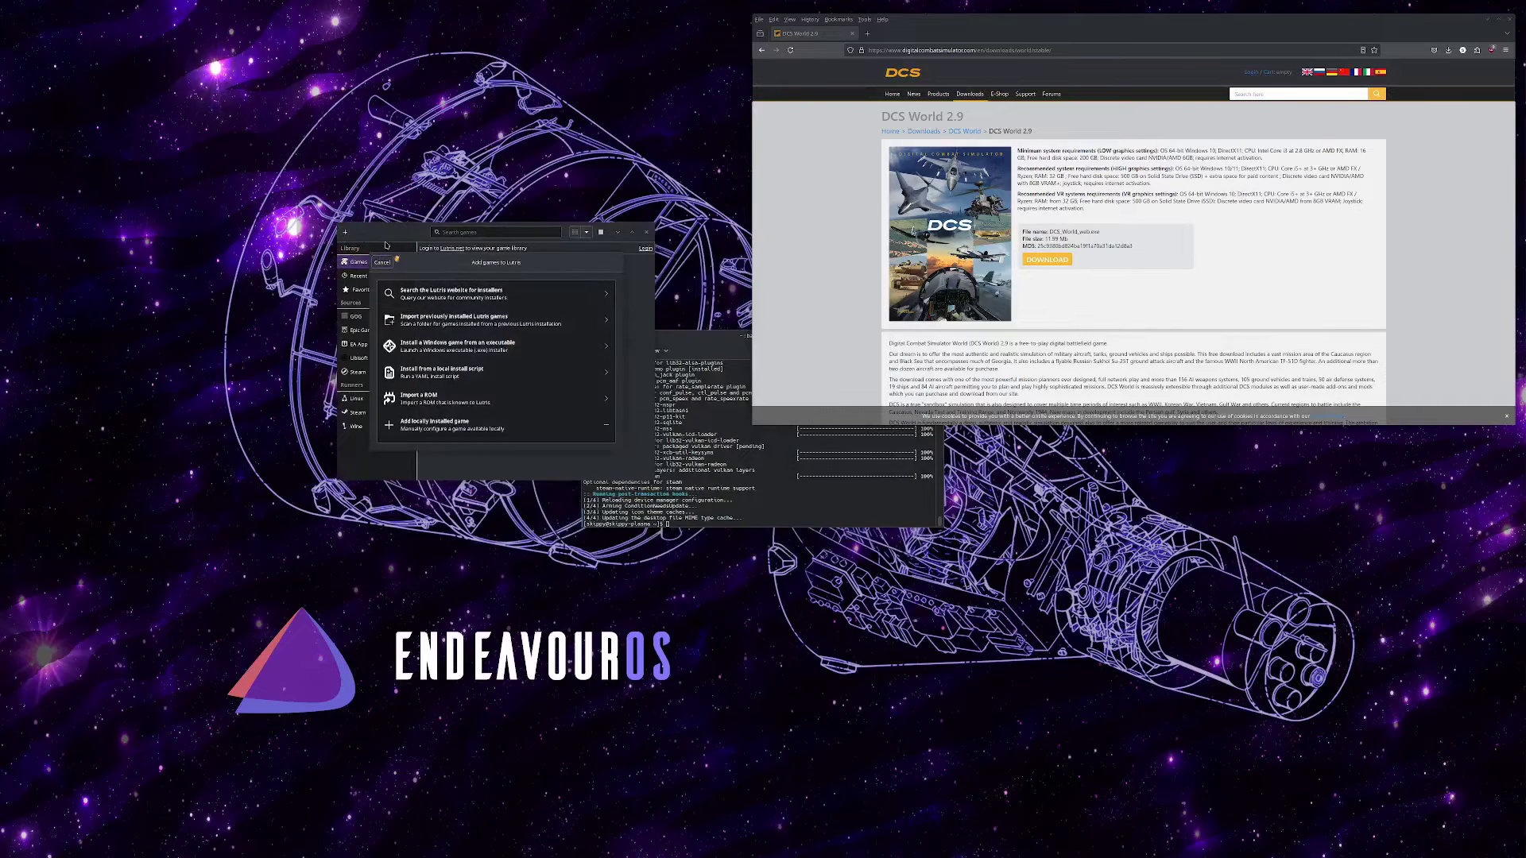
pyautogui.click(464, 294)
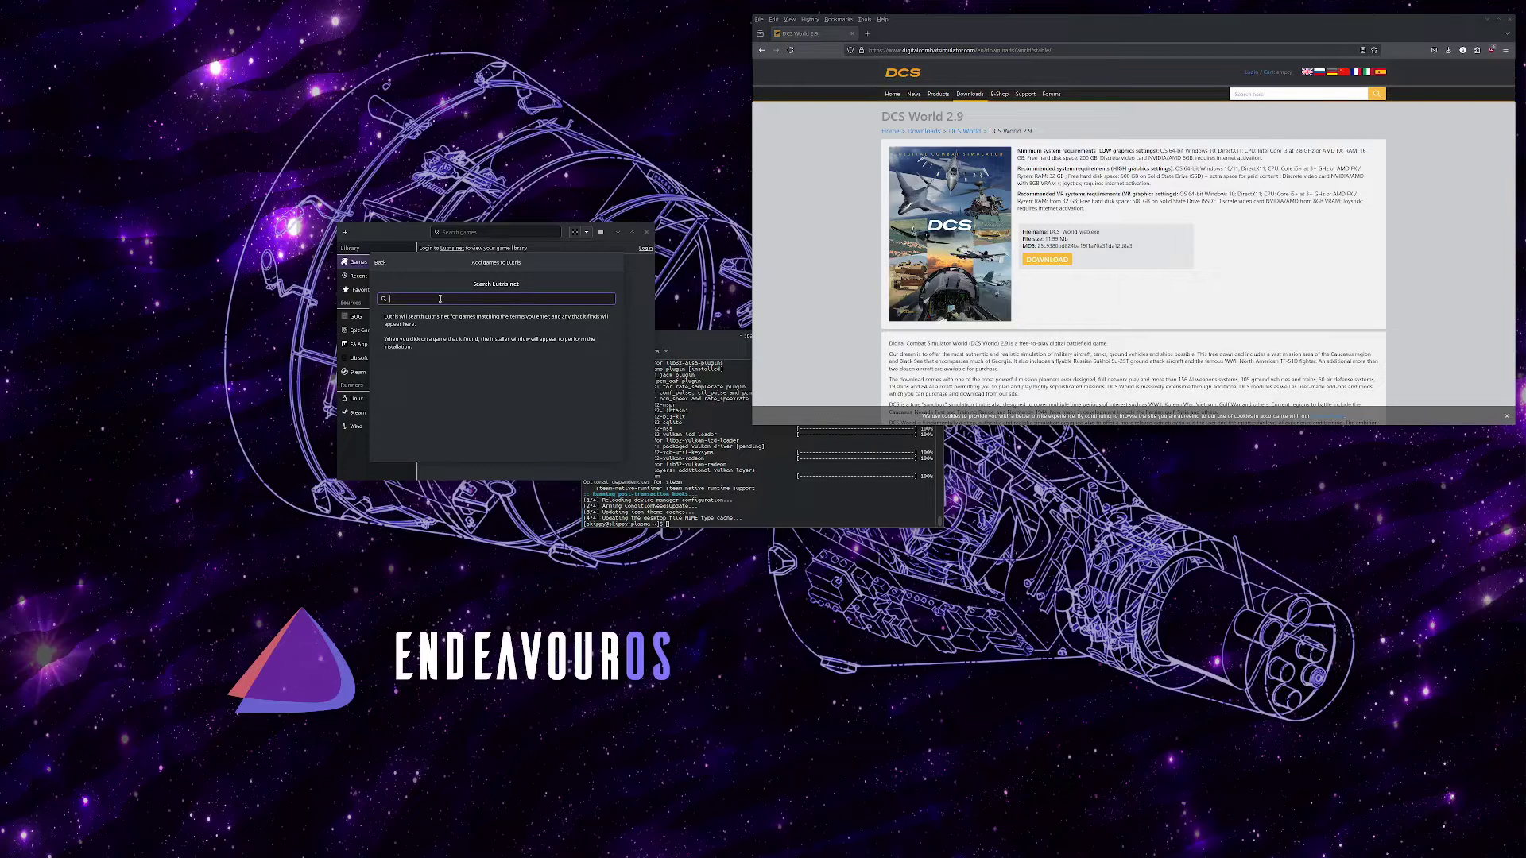
pyautogui.write('dcs')
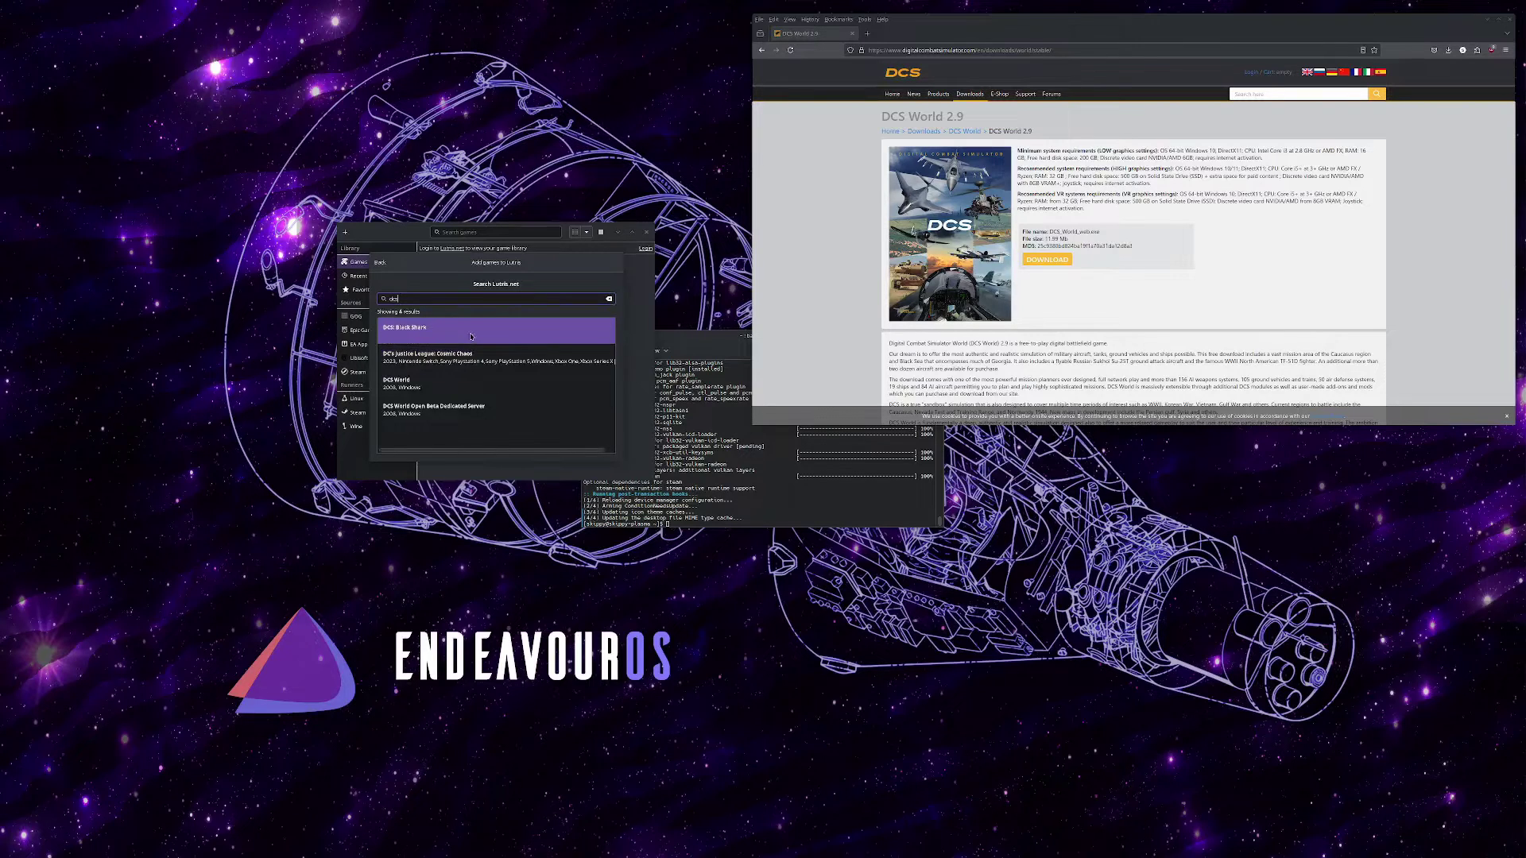
pyautogui.click(427, 394)
pyautogui.click(439, 357)
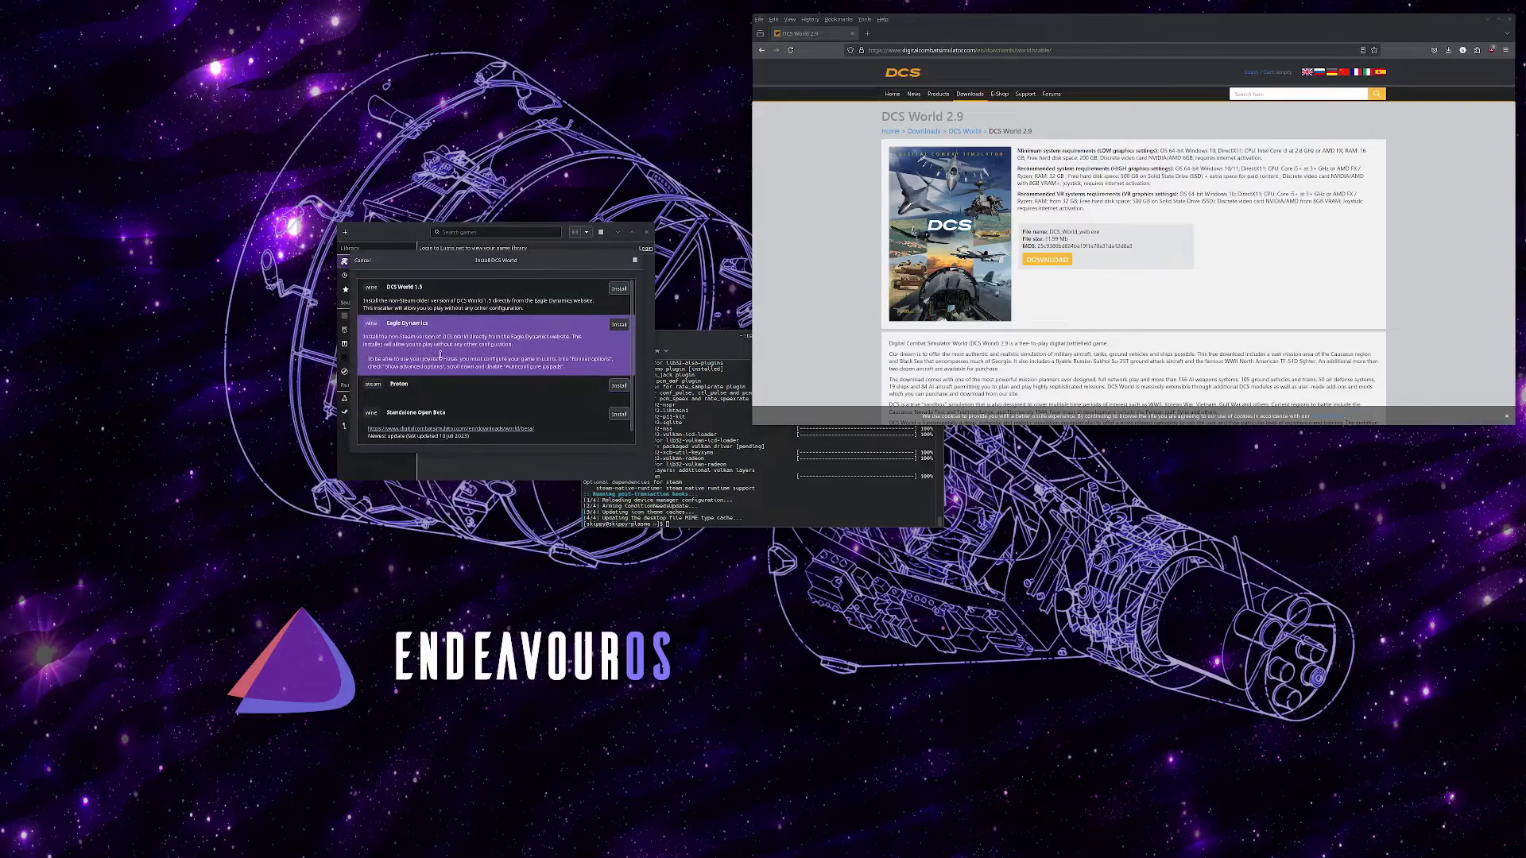
pyautogui.click(619, 326)
pyautogui.click(627, 260)
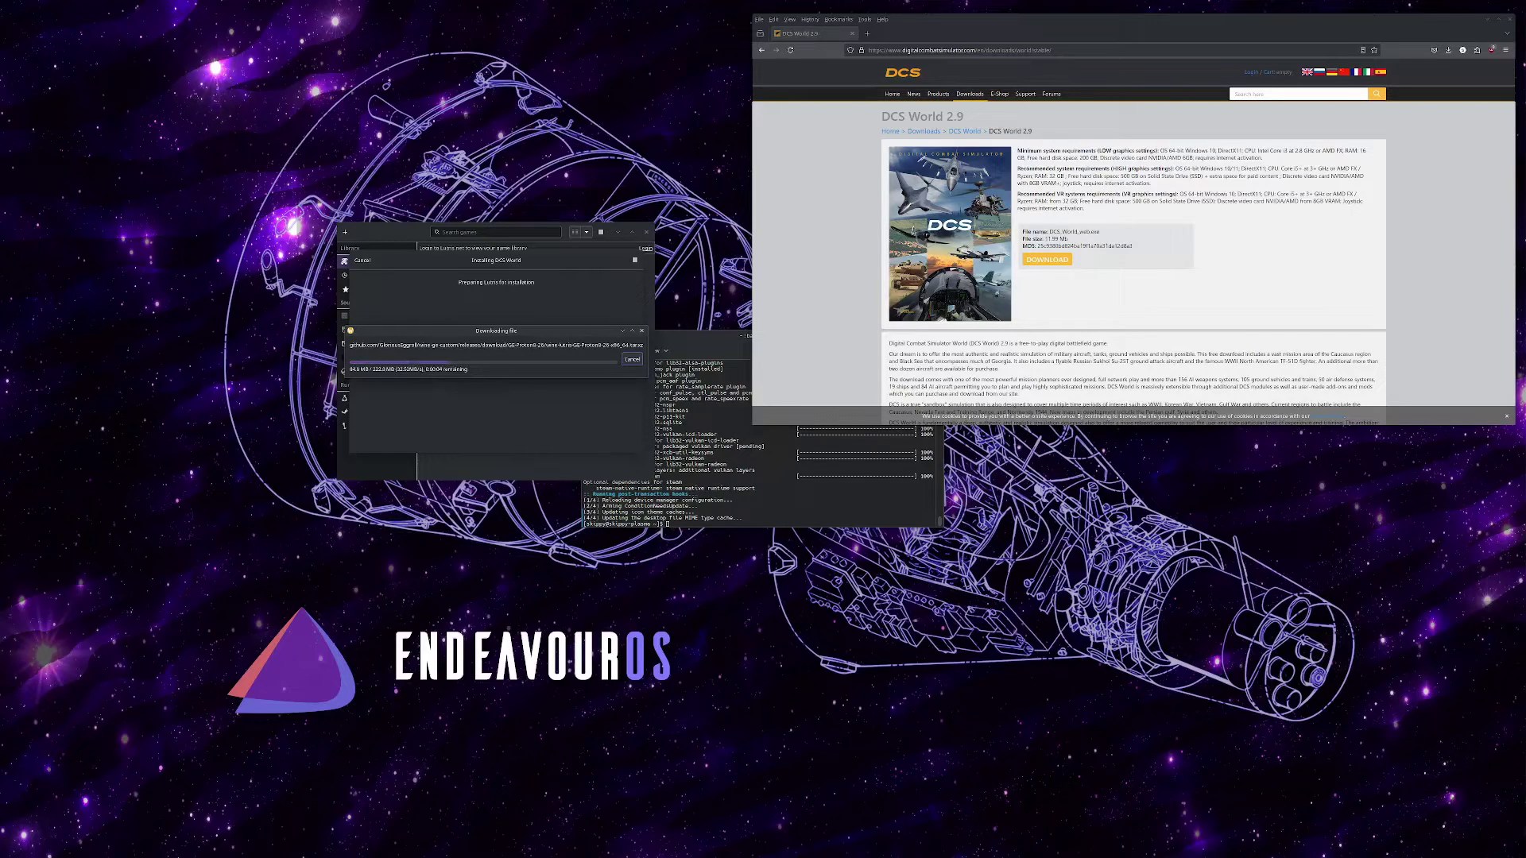
# Search for lug helper in a new Firefox tab and download the lug-helper v2.17 source code zip from its GitHub releases.
pyautogui.click(867, 33)
pyautogui.write('lug helper')
pyautogui.press('Return')
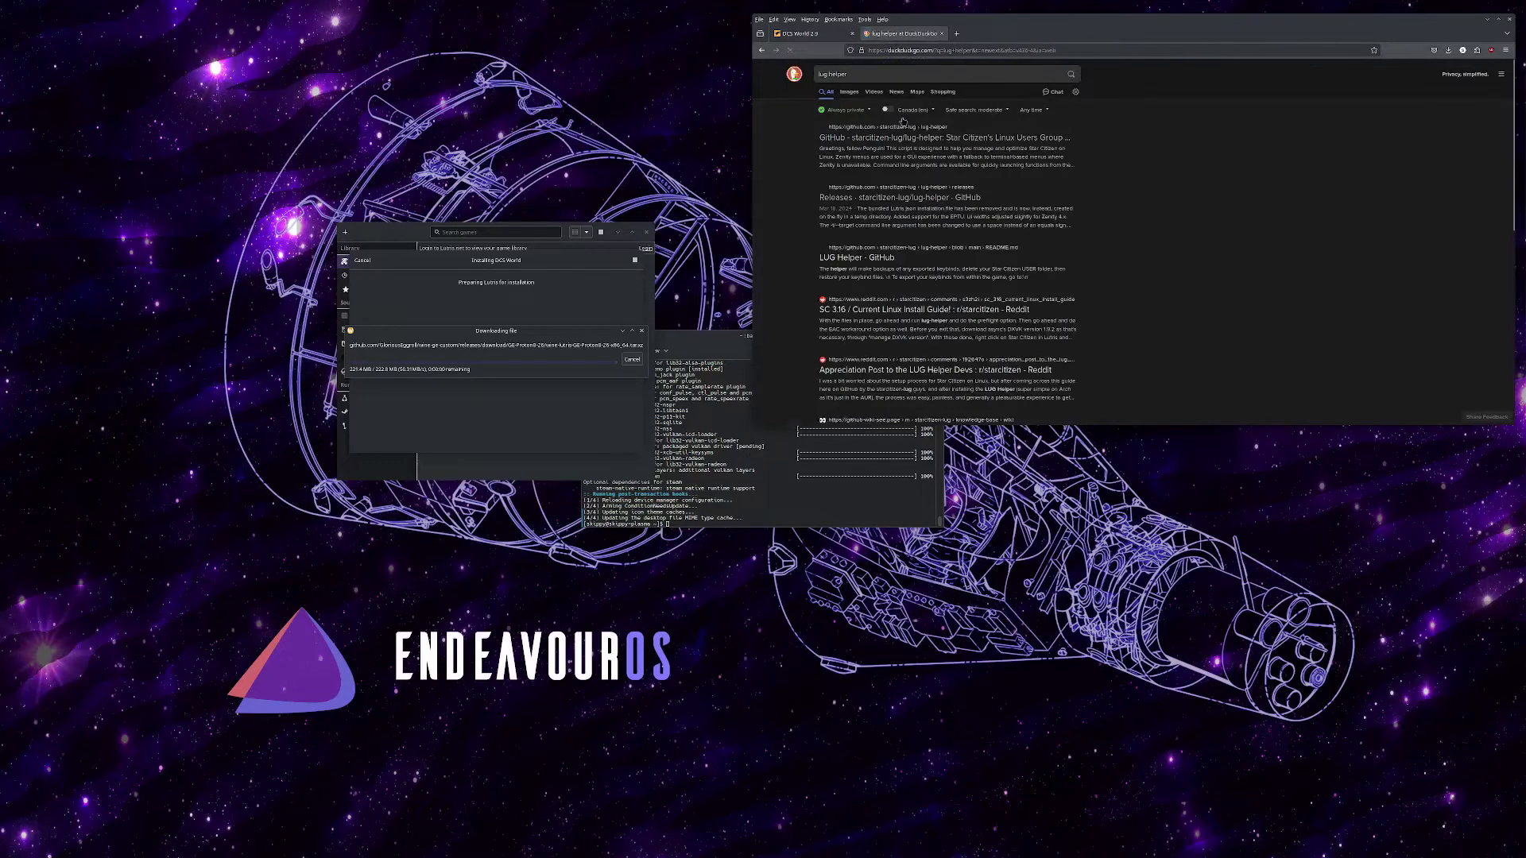
pyautogui.click(884, 195)
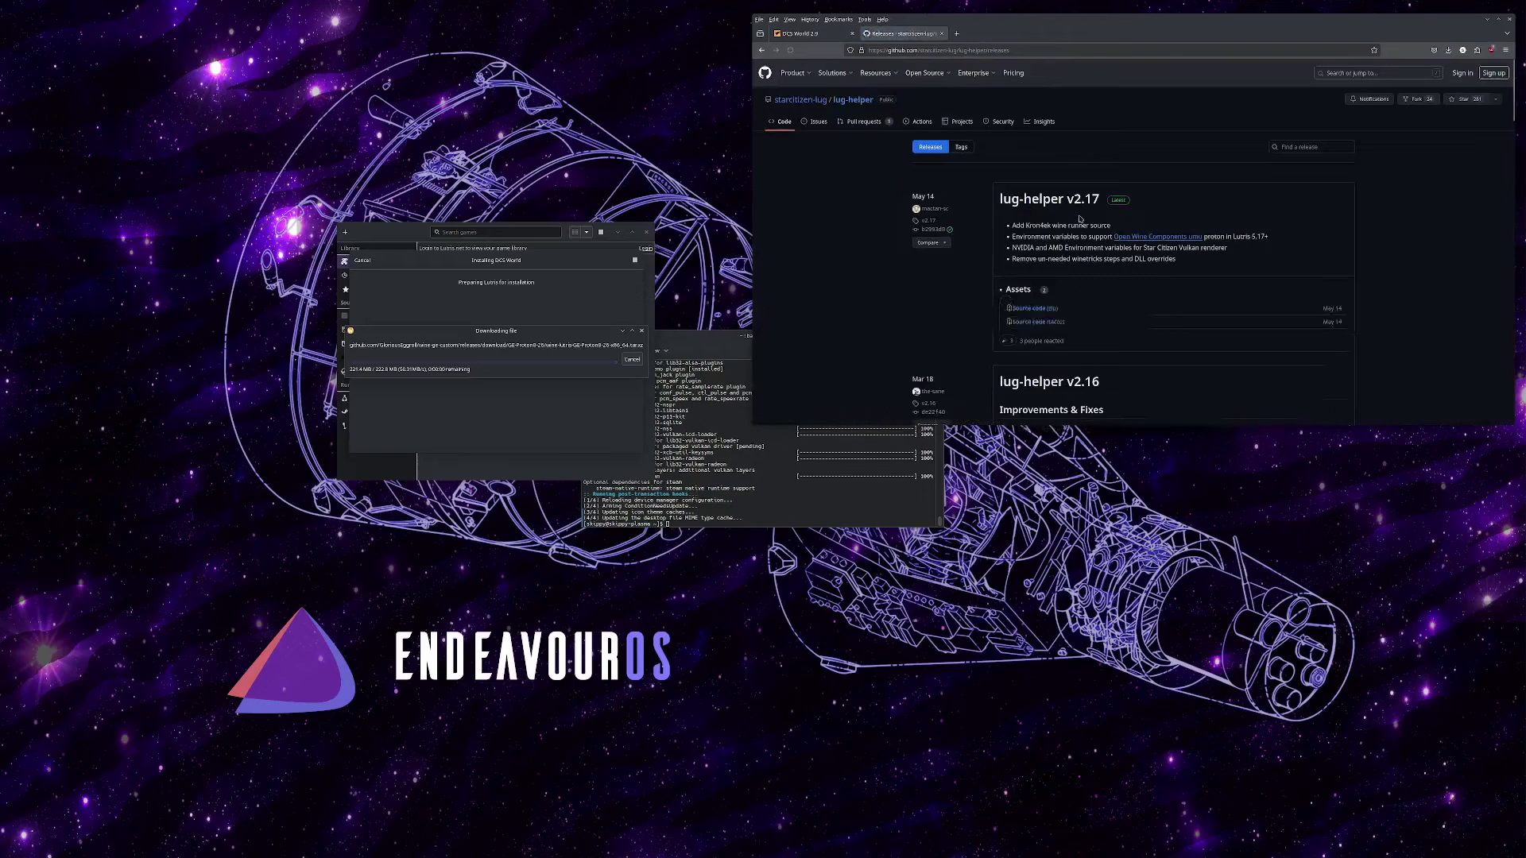
pyautogui.click(1032, 309)
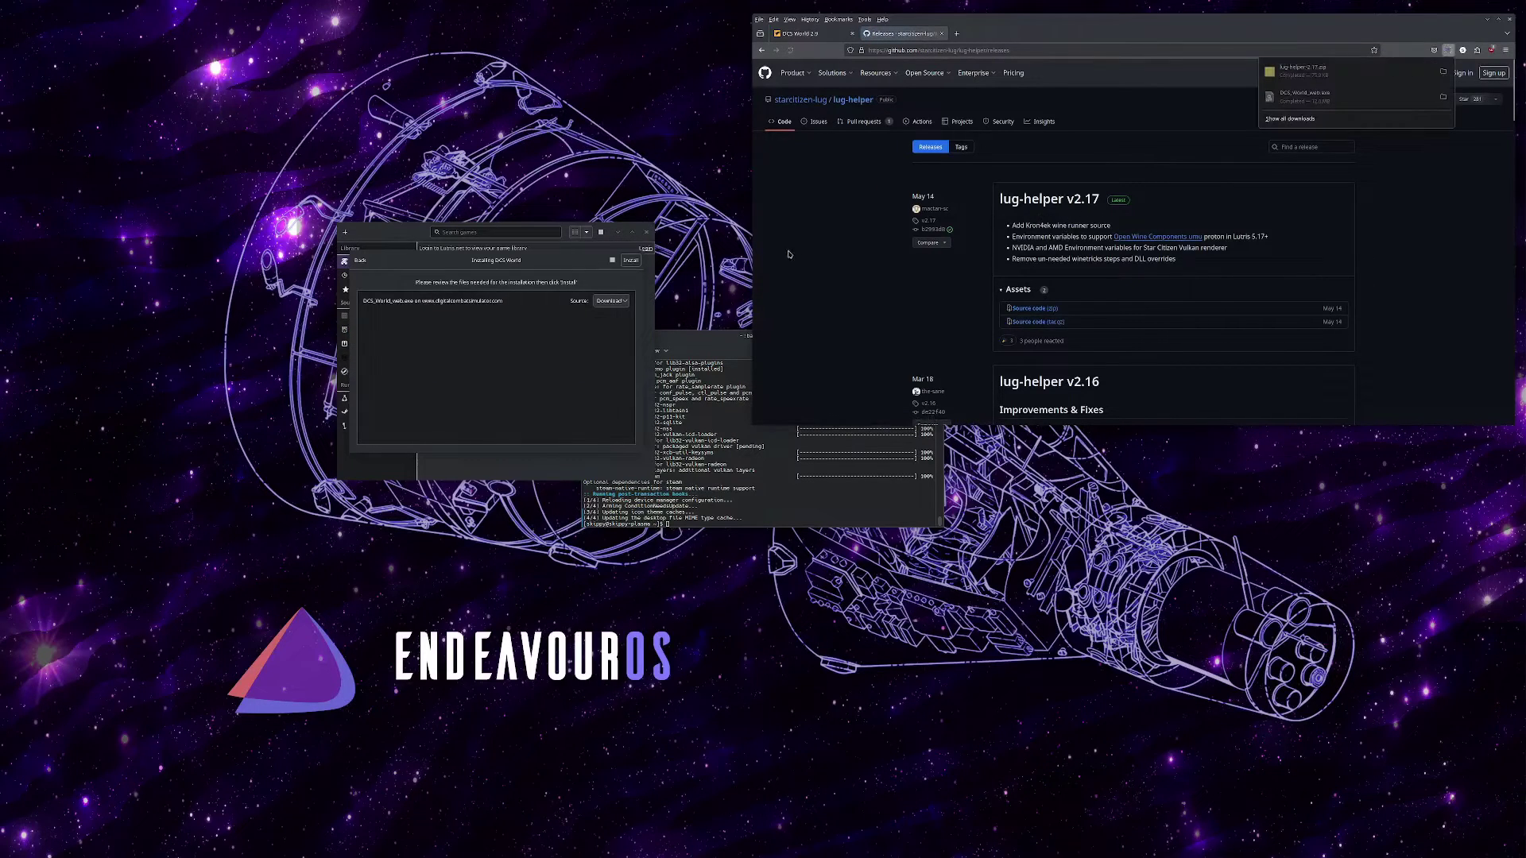
# Switch to Lutris and start installing DCS World with the downloaded source file.
pyautogui.click(630, 259)
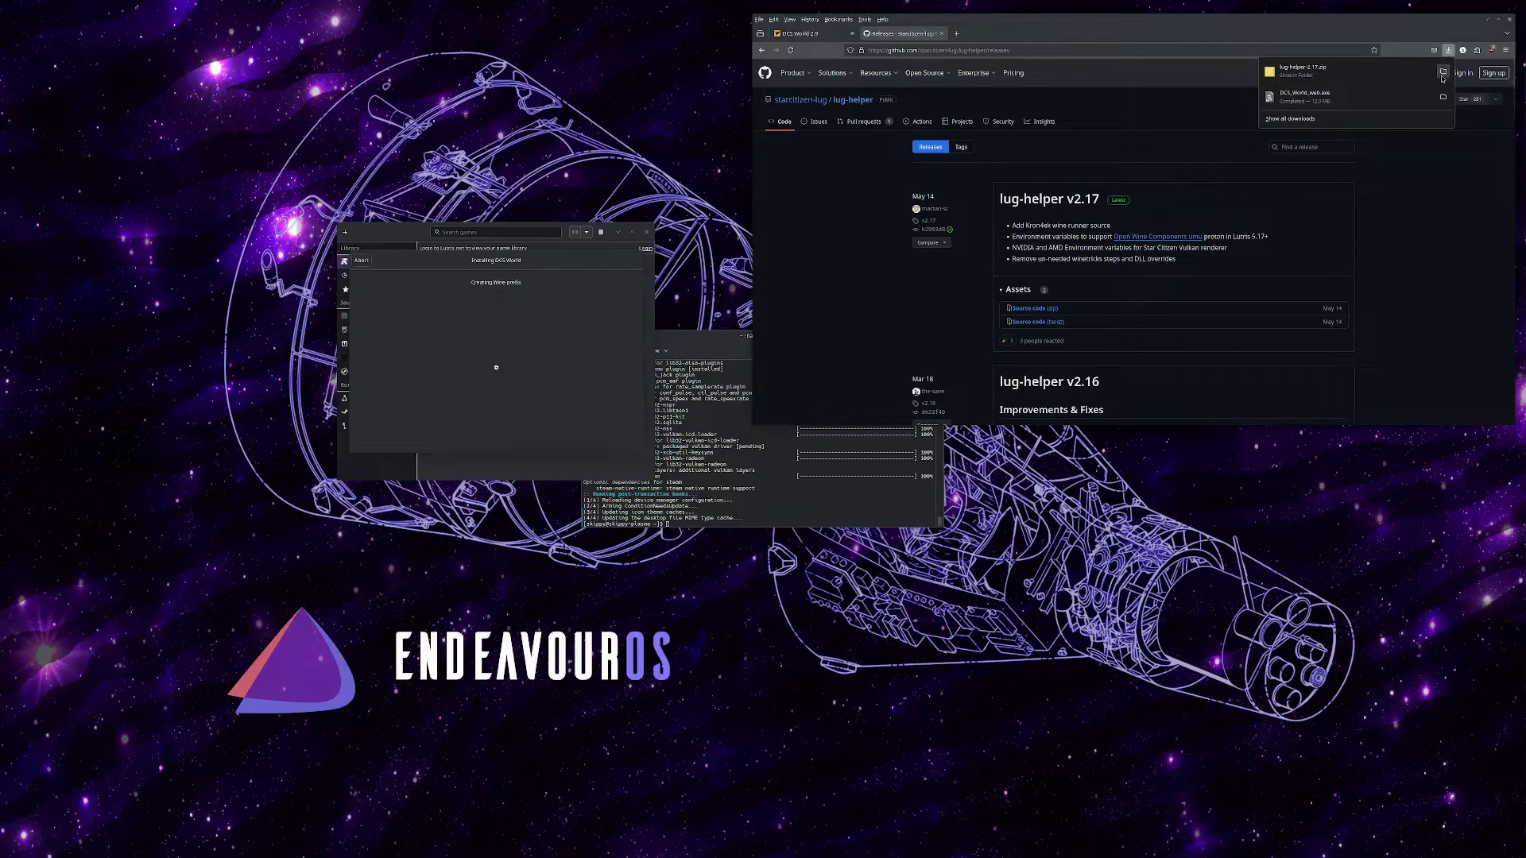
# Extract the lug-helper-2.17 folder from the downloaded archive to the desktop and open it.
pyautogui.click(1398, 77)
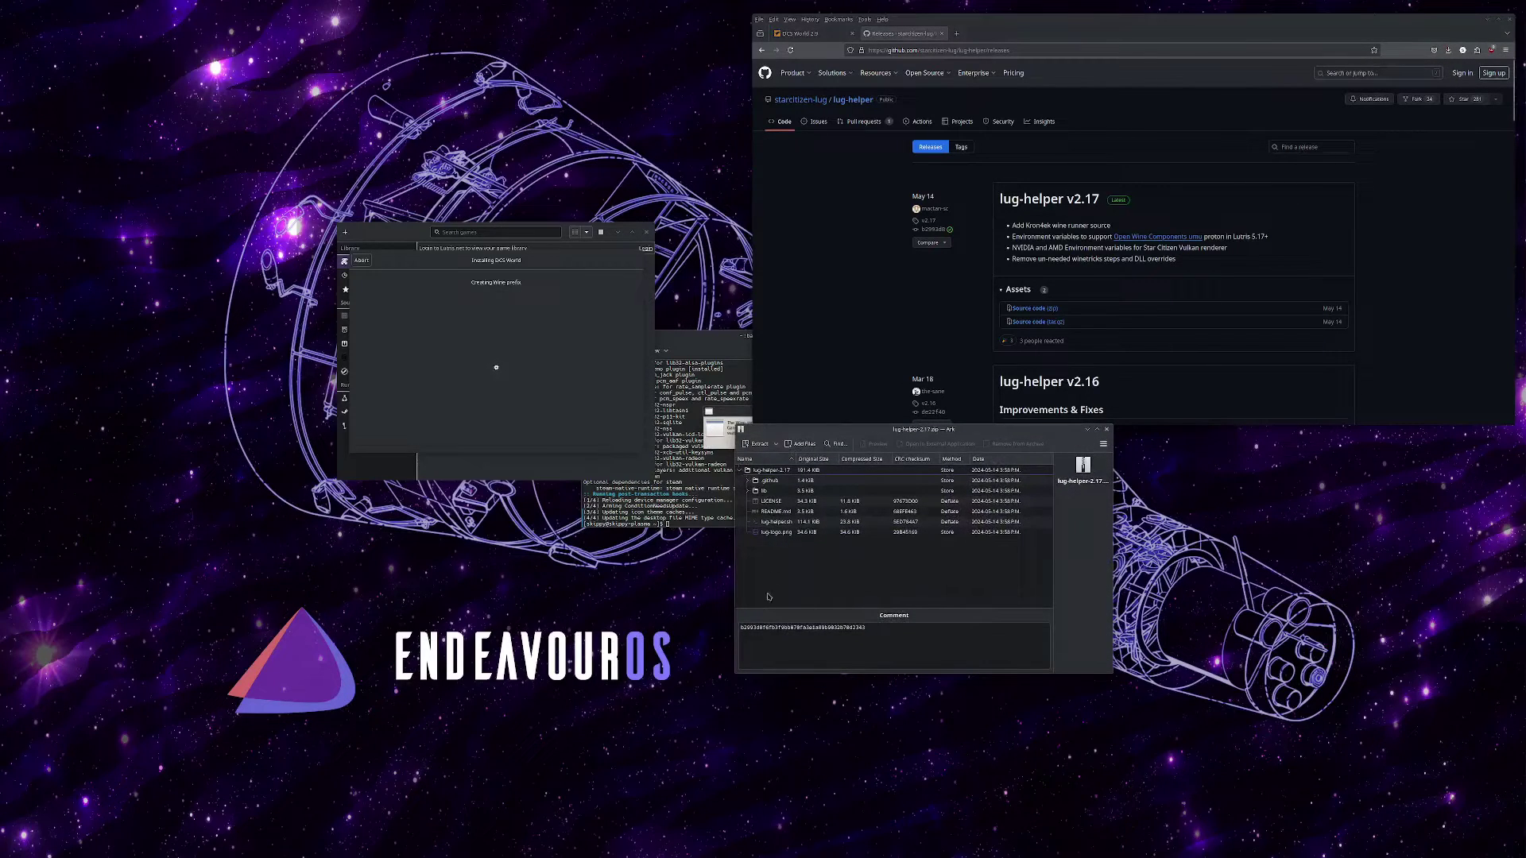
pyautogui.moveTo(768, 470); pyautogui.dragTo(234, 400)
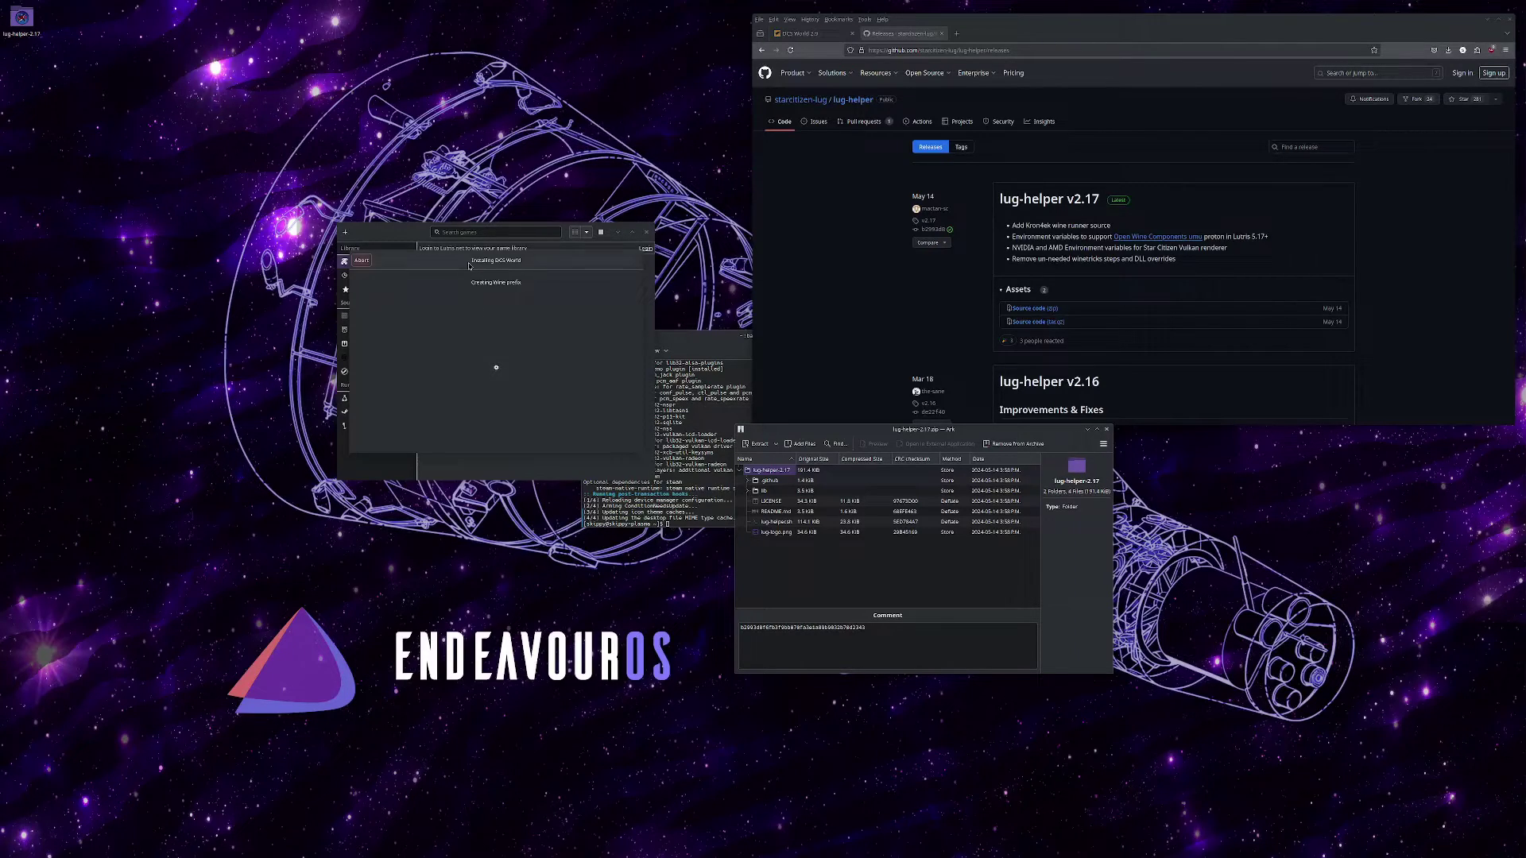
pyautogui.doubleClick(22, 17)
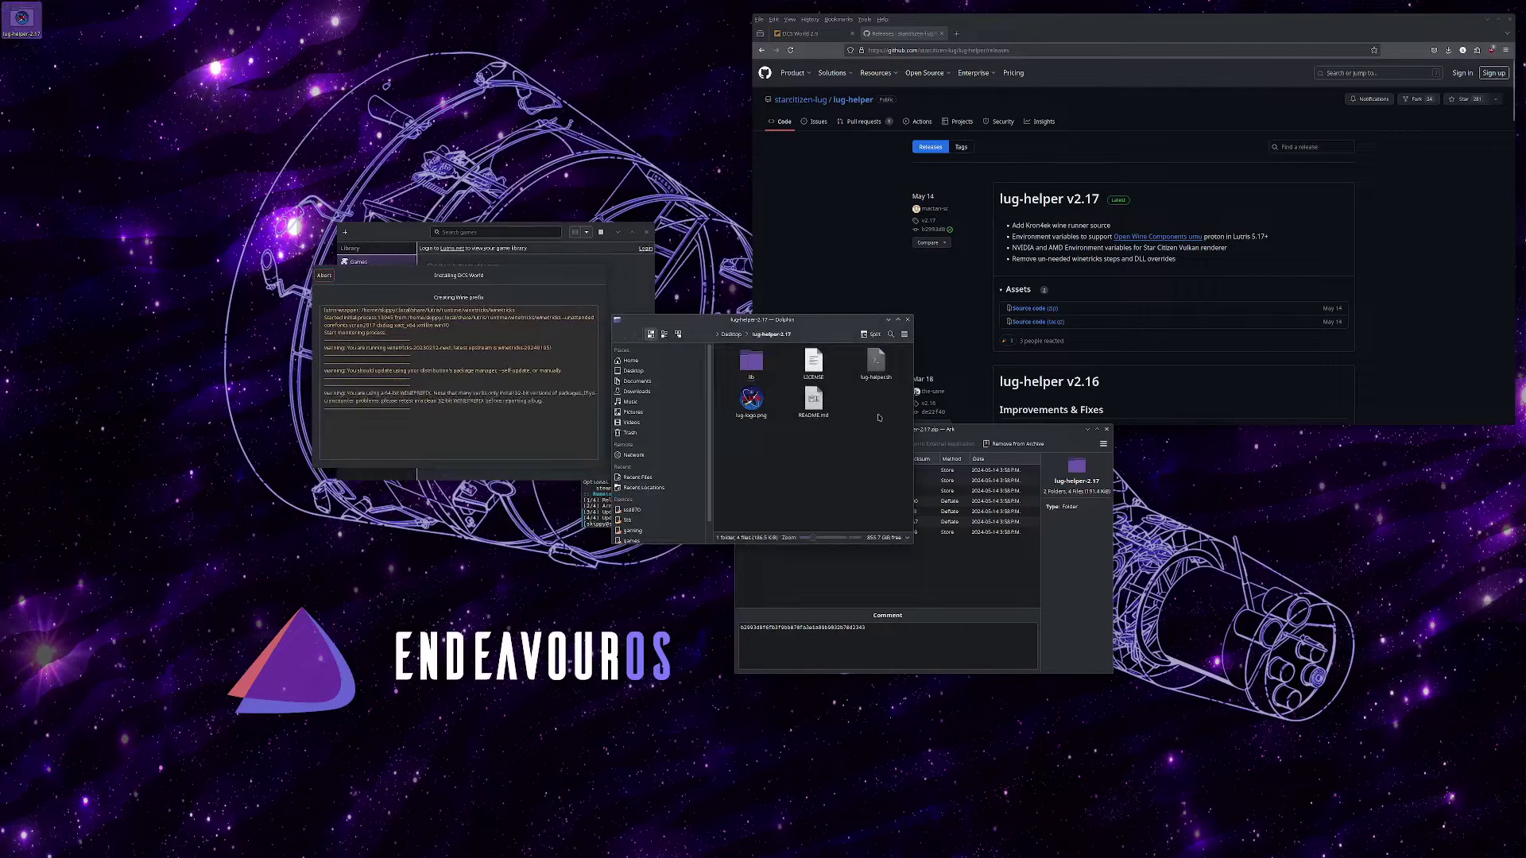
# Check the access permissions of lug-helper.sh for the executable setting.
pyautogui.rightClick(875, 363)
pyautogui.press('Return')
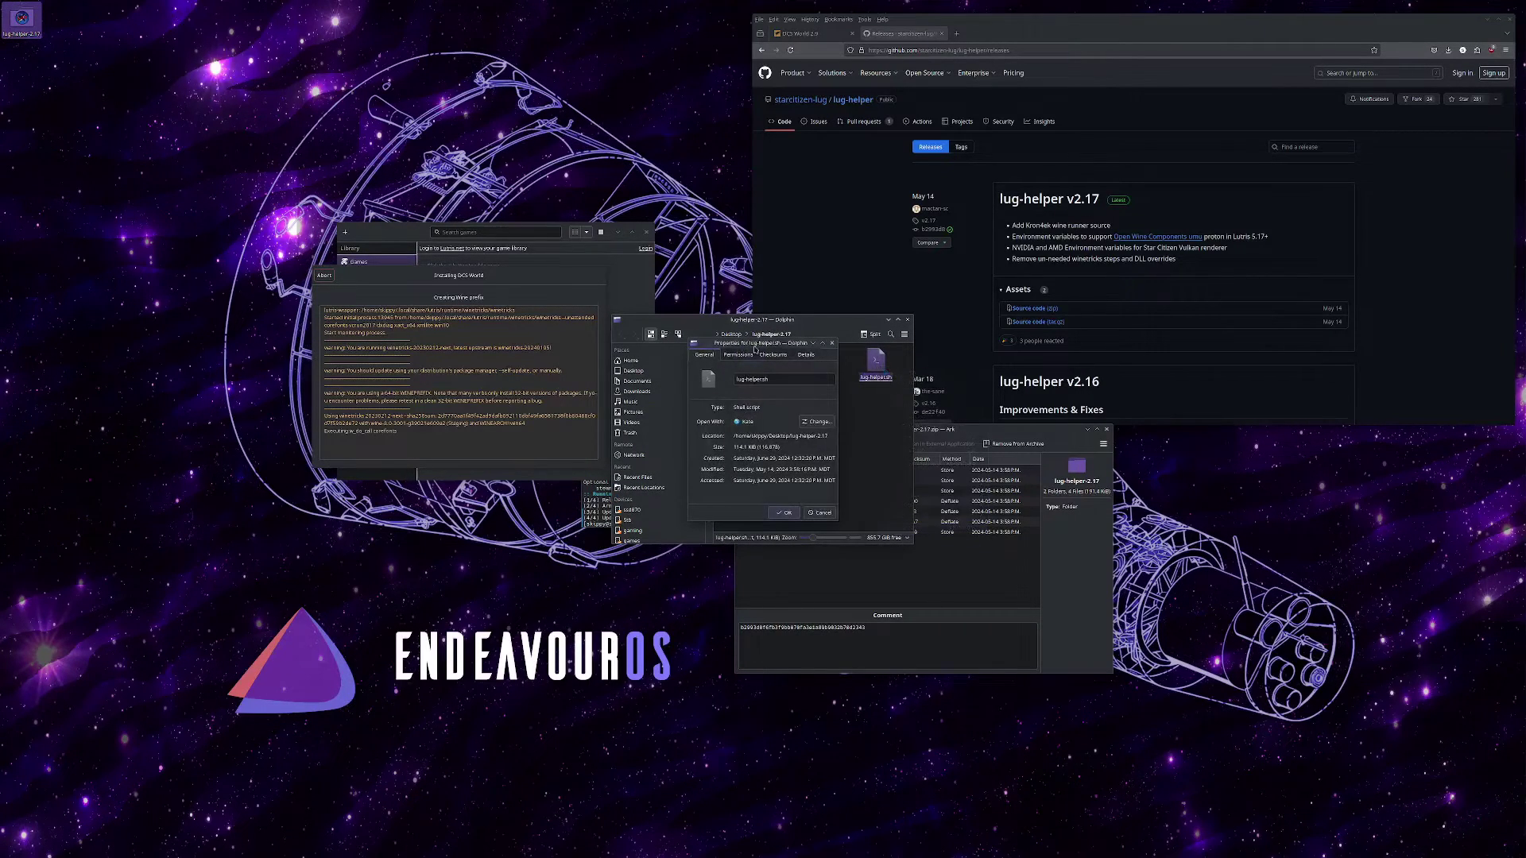
pyautogui.click(738, 355)
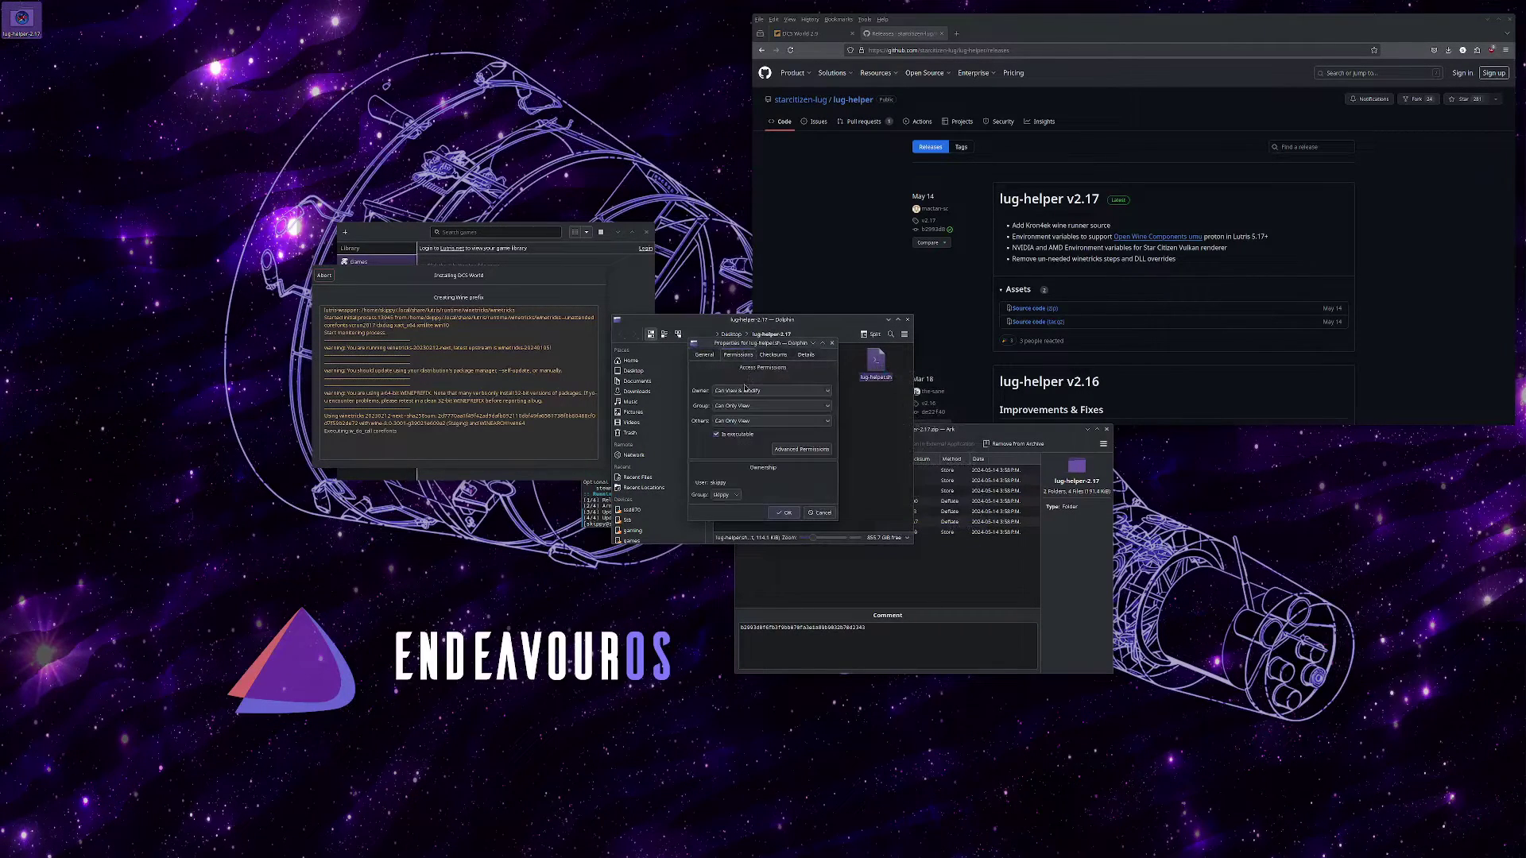
pyautogui.click(782, 513)
# Open a terminal in the lug-helper-2.17 folder and run ./lug-helper.sh.
pyautogui.rightClick(872, 411)
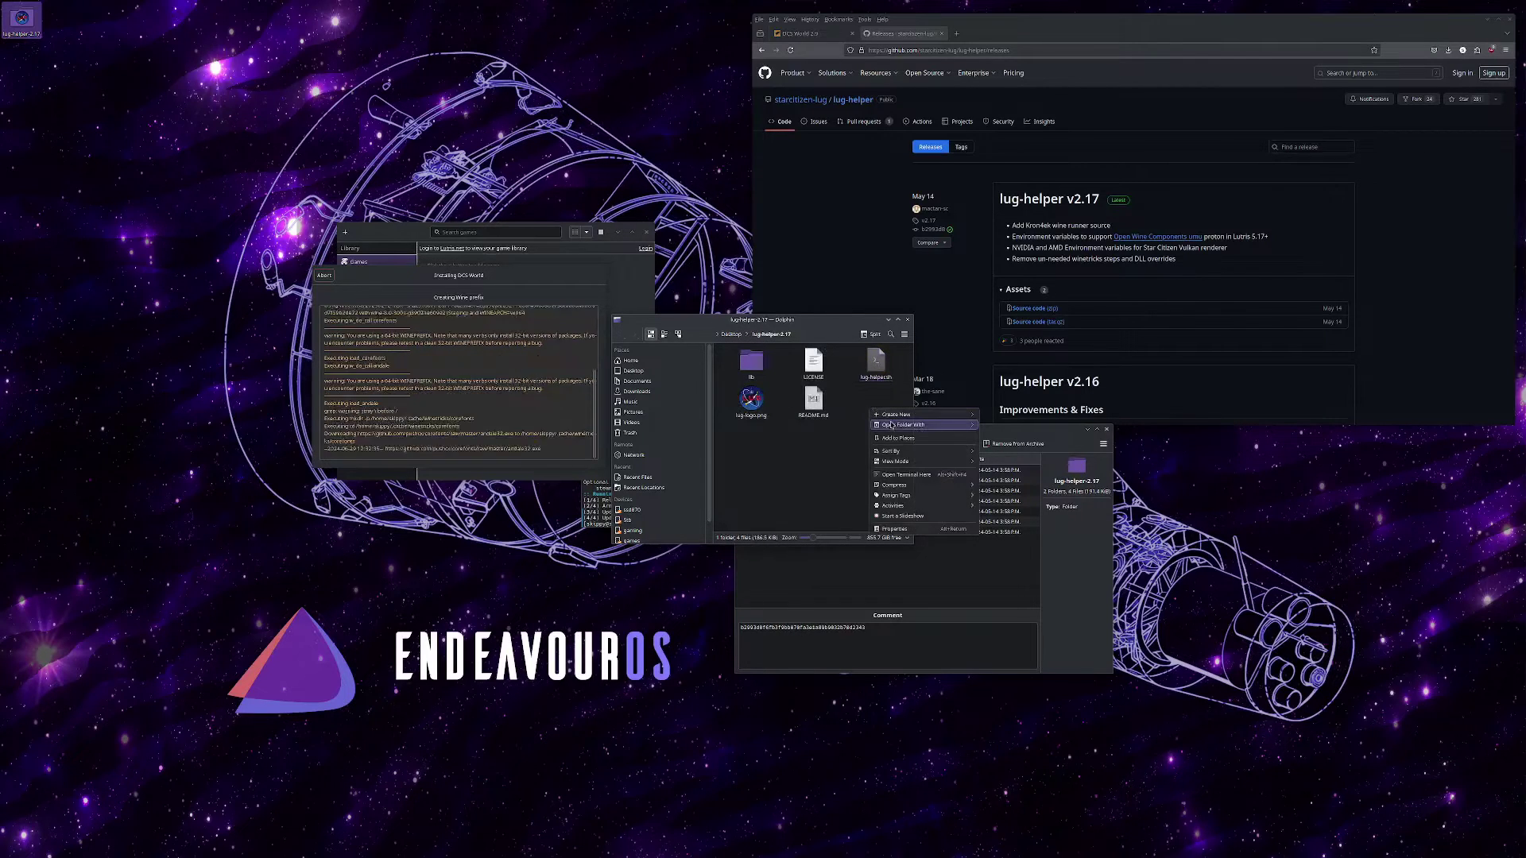
pyautogui.click(906, 475)
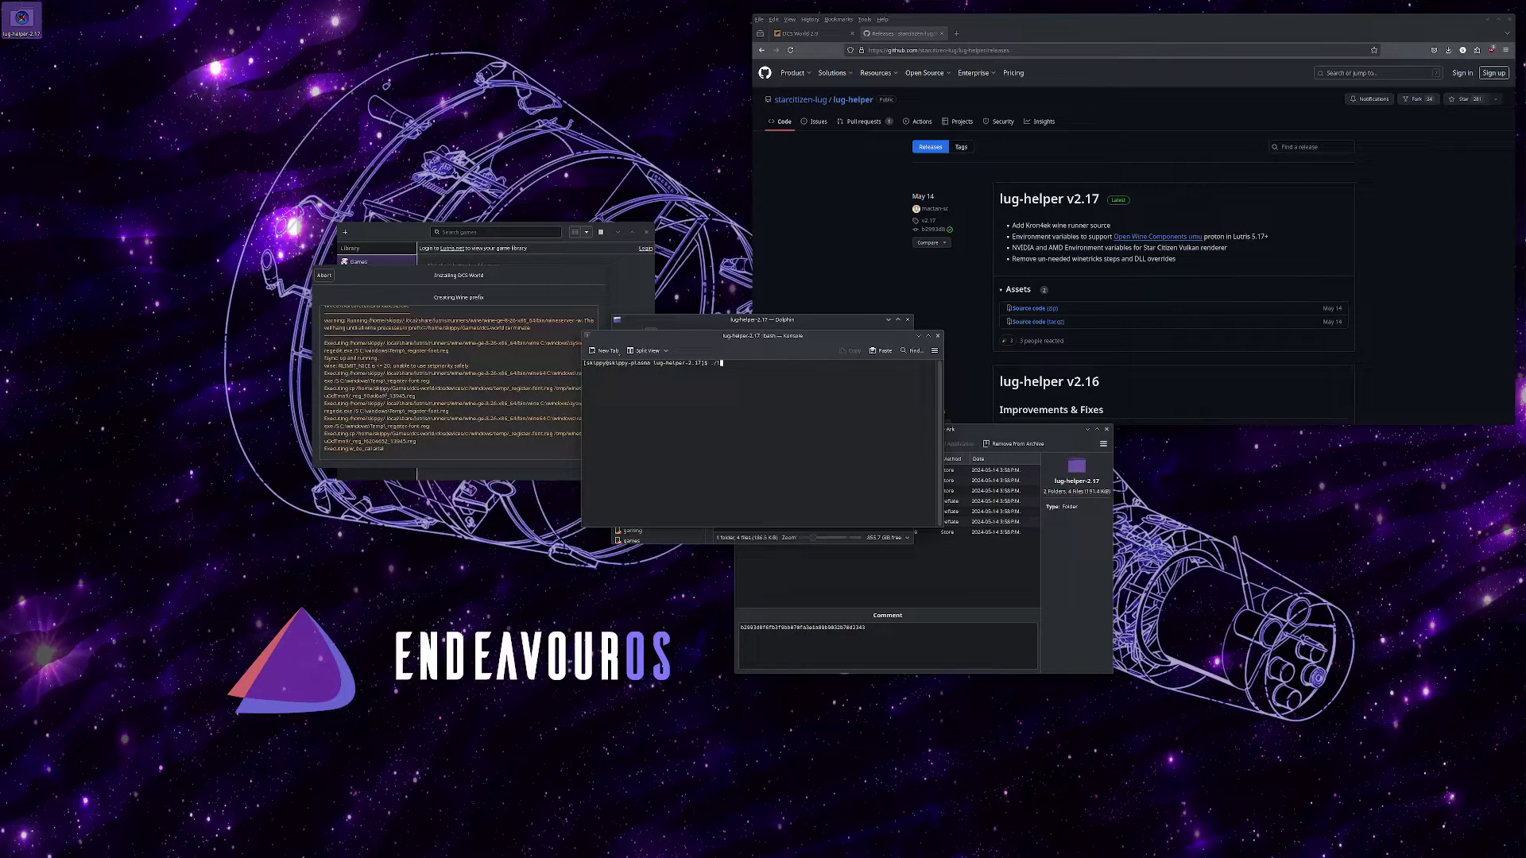
pyautogui.write('./')
pyautogui.press('Tab')
pyautogui.press('Tab')
pyautogui.write('lug-helper.sh')
pyautogui.press('Return')
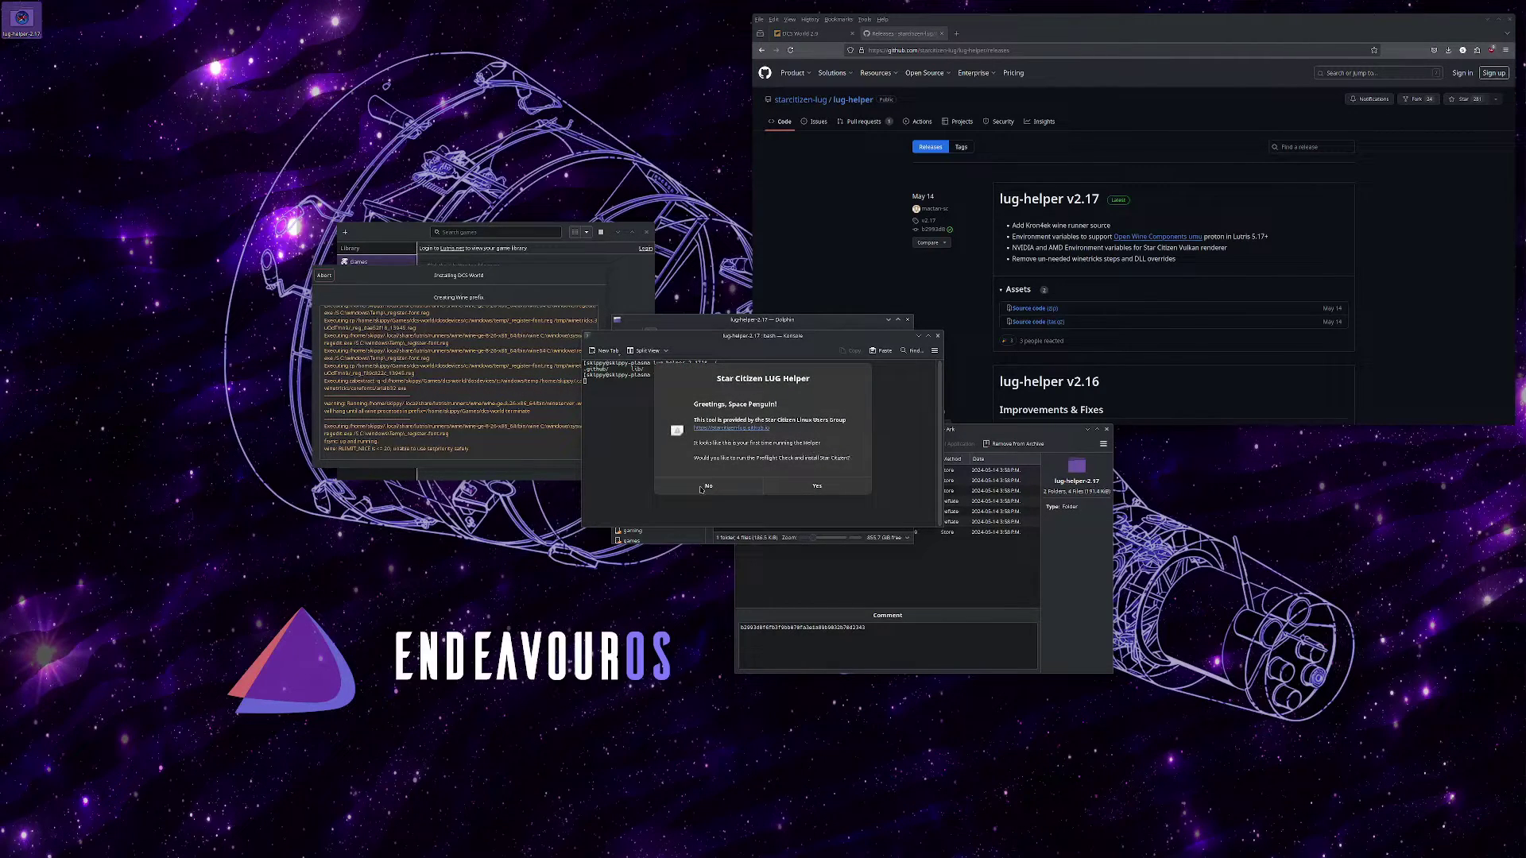
# Decline the helper's first-run Star Citizen installation and run only the Preflight Check.
pyautogui.click(703, 487)
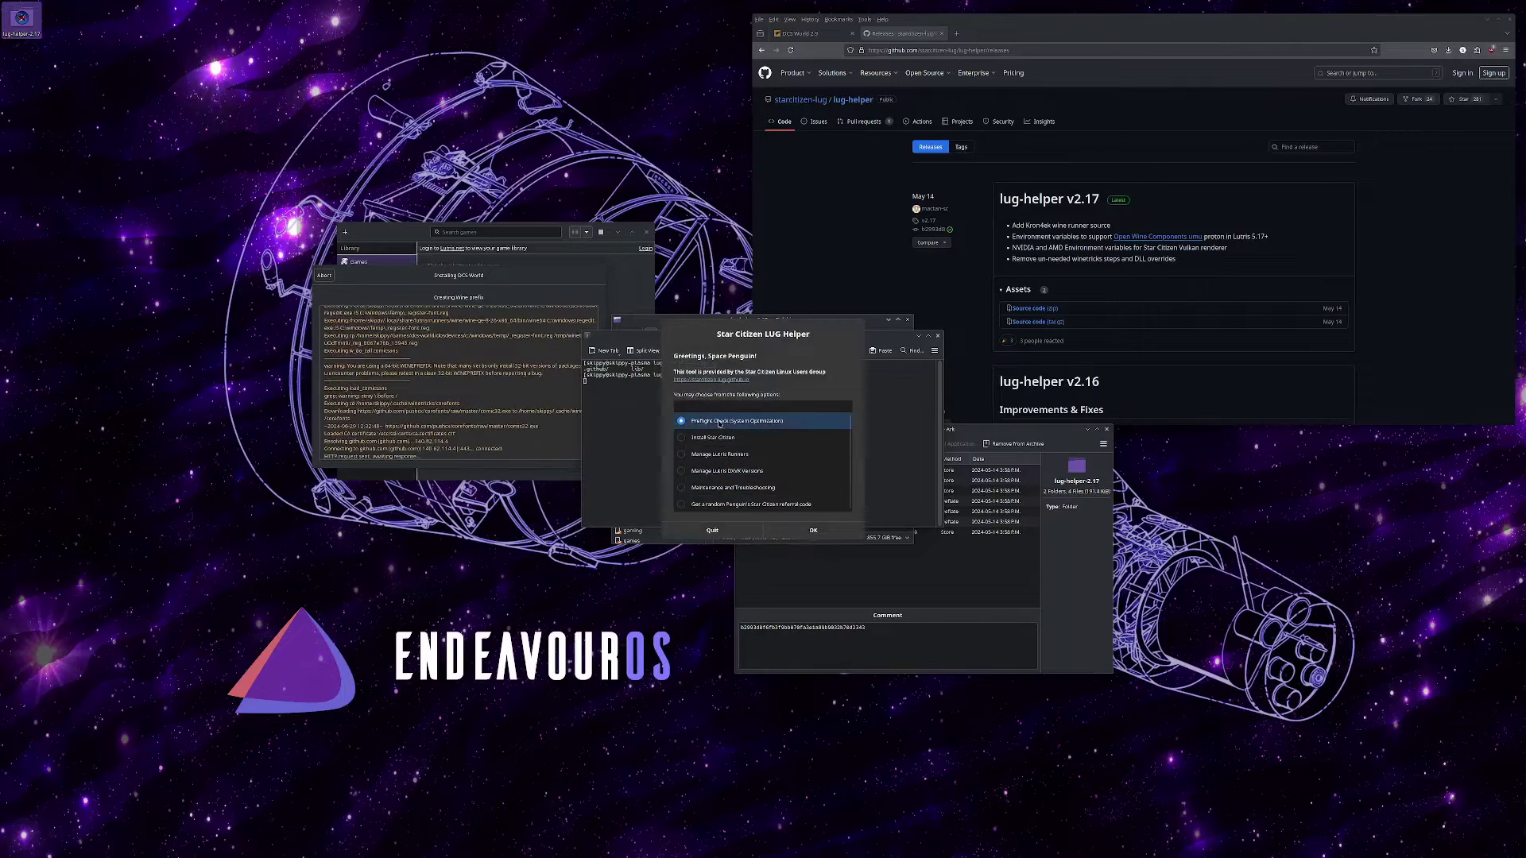
pyautogui.doubleClick(719, 422)
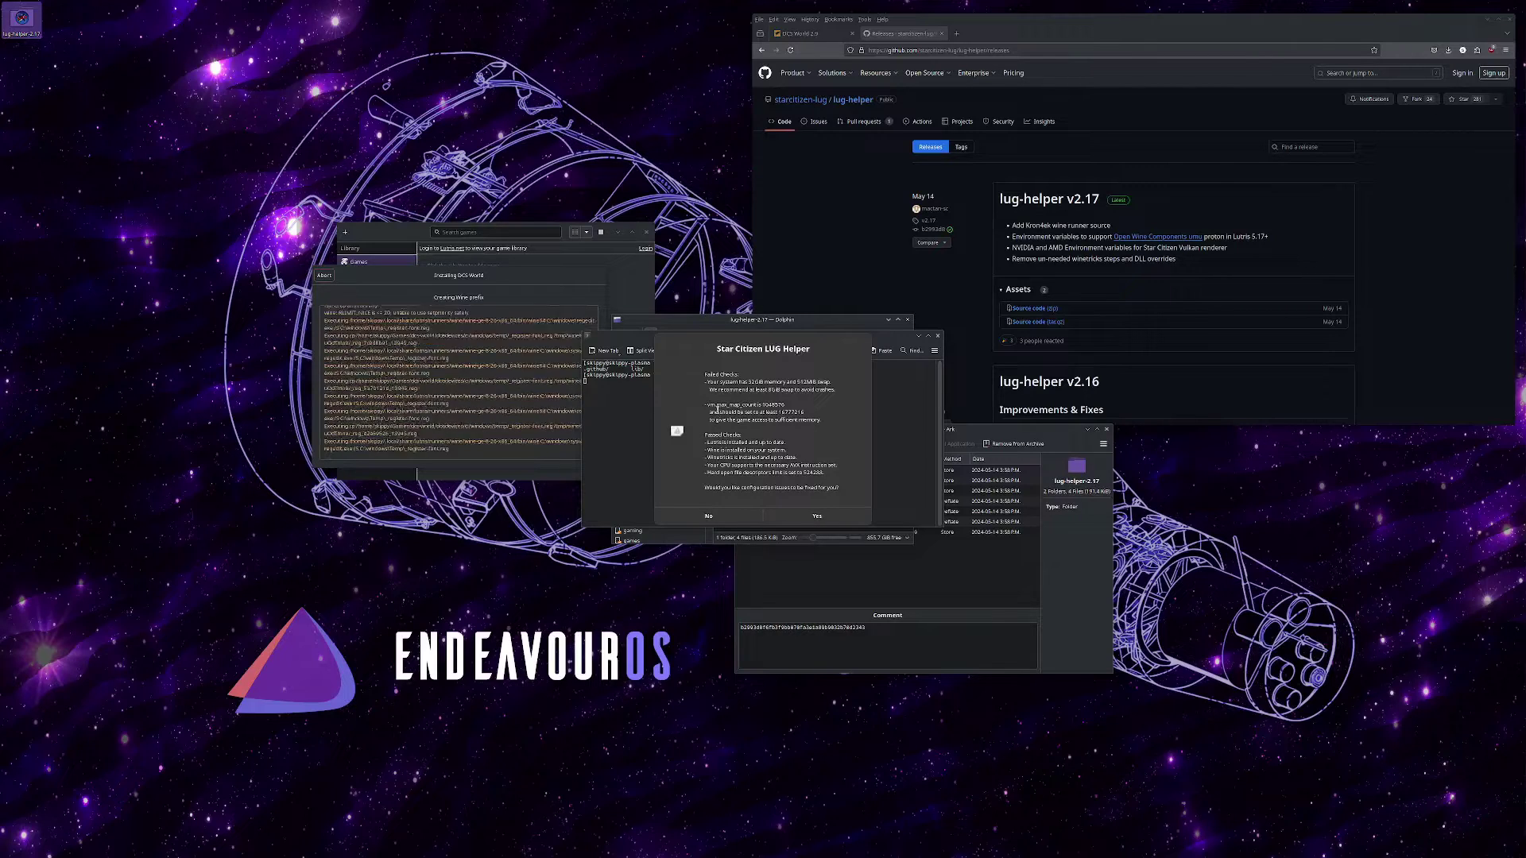
# Let the helper fix the reported configuration issues and authorize the change with the account password.
pyautogui.click(812, 516)
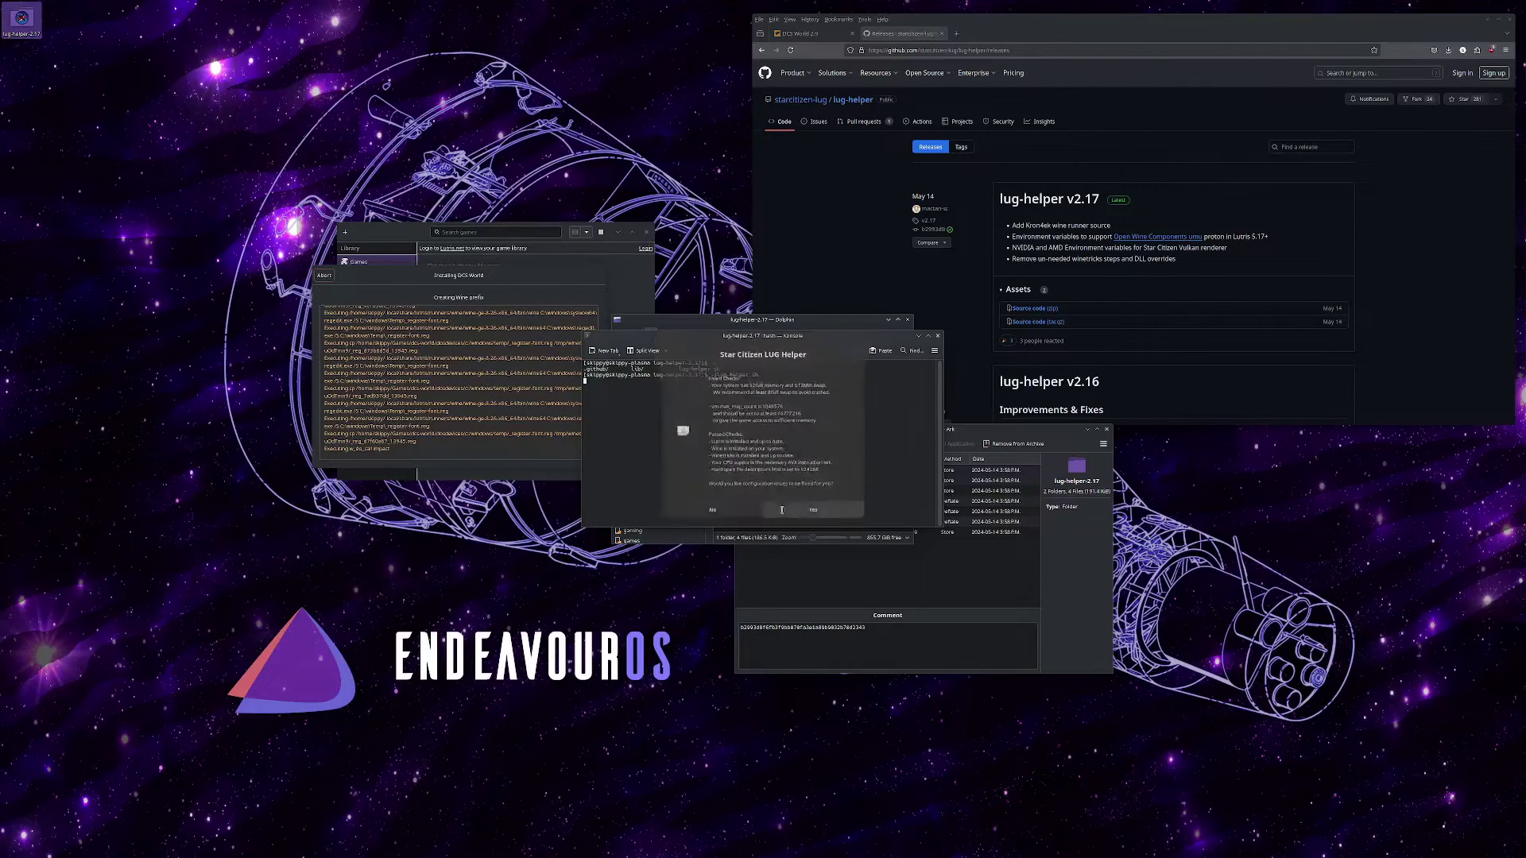
pyautogui.write('••••••••••••')
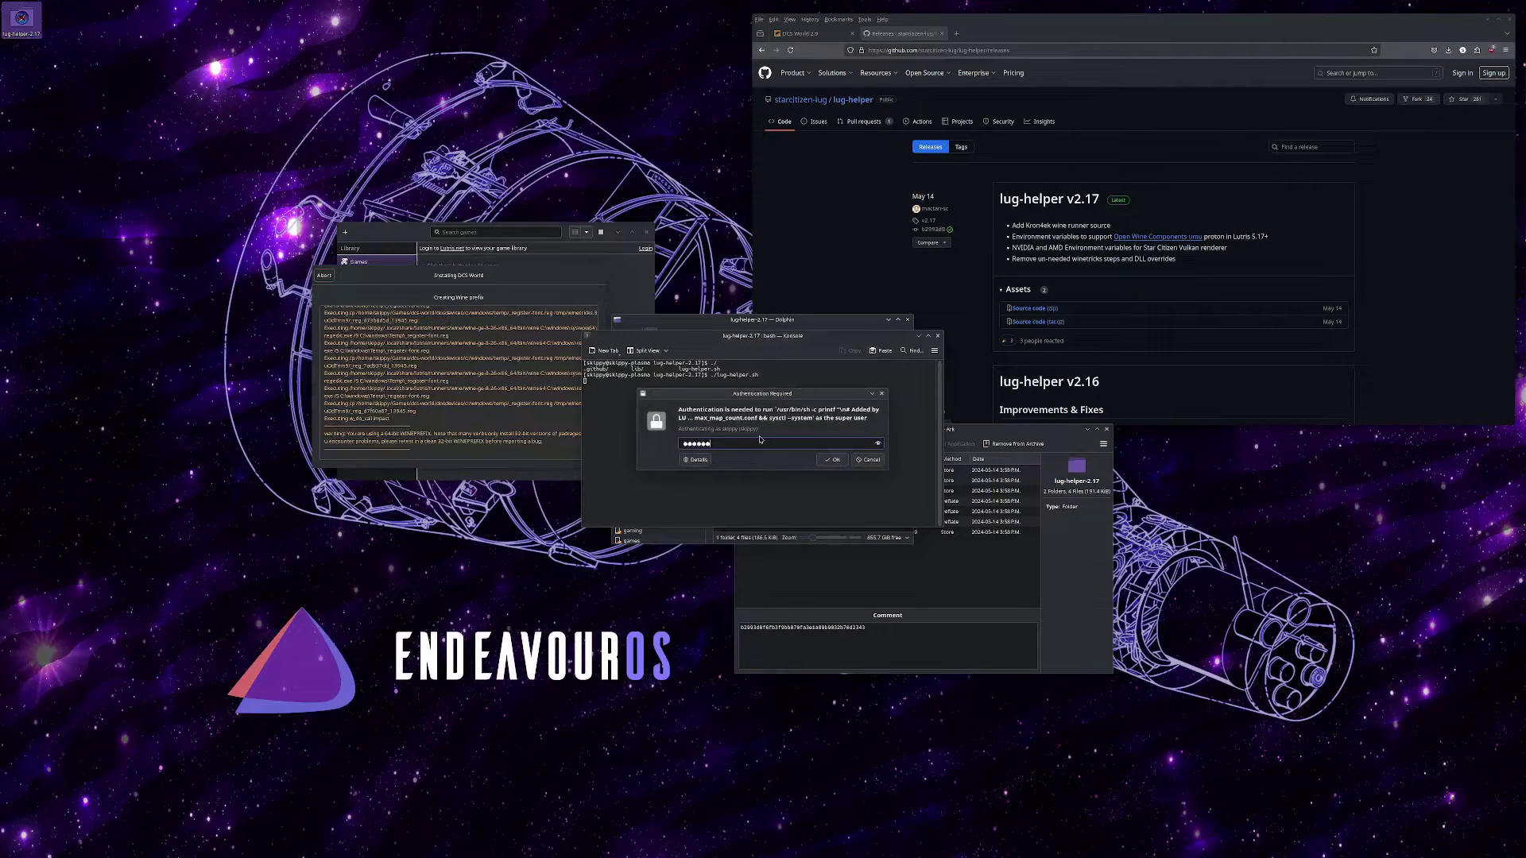
pyautogui.press('Return')
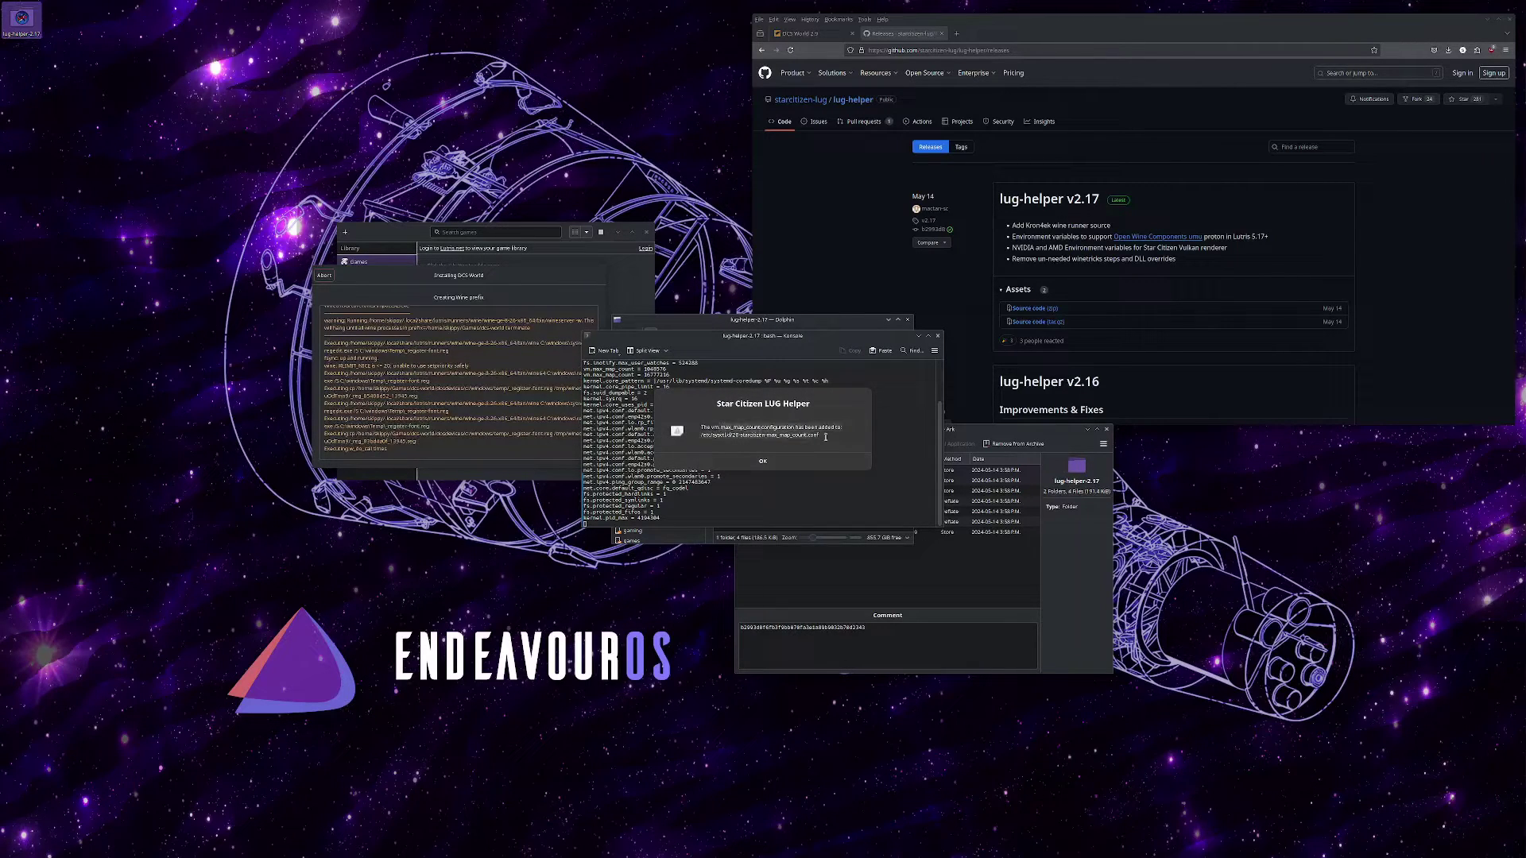
# Dismiss the configuration and Preflight Check messages and open the Linux Handbook guide to read how to increase the swap file size.
pyautogui.click(760, 461)
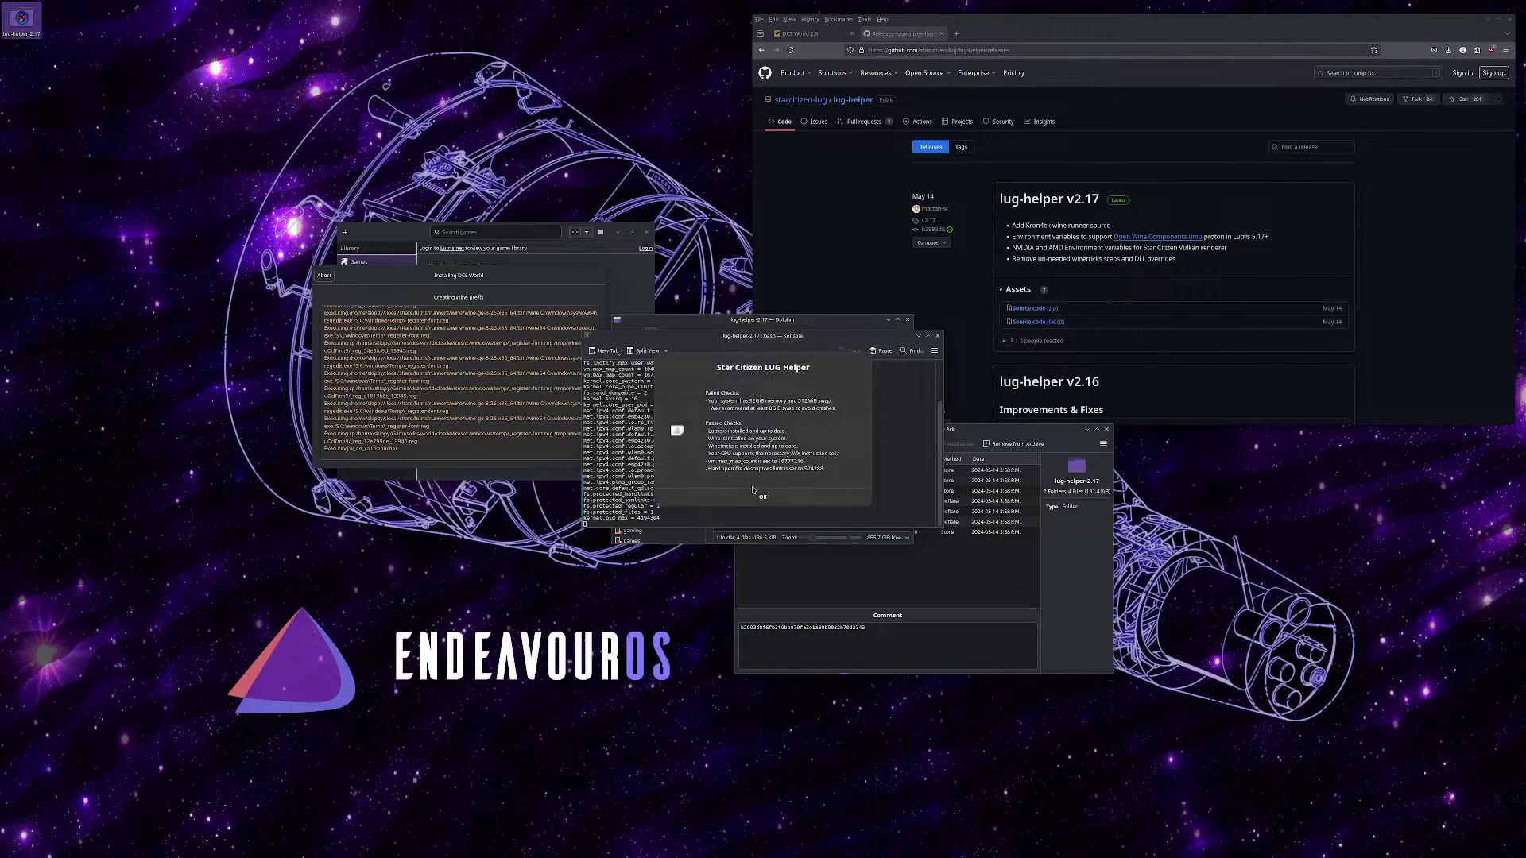
pyautogui.click(762, 498)
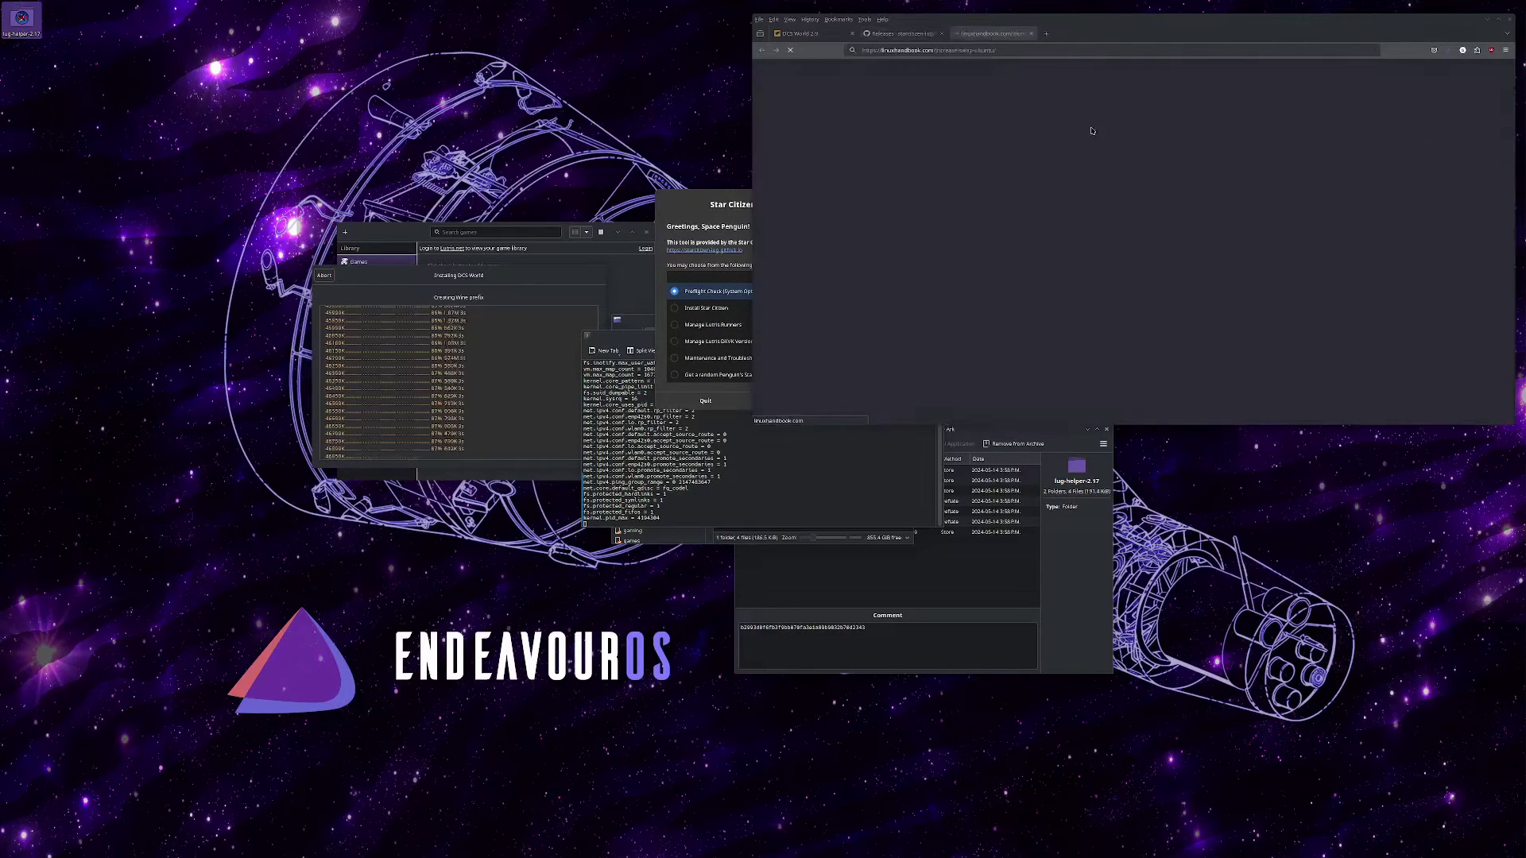
pyautogui.scroll(-8, 876, 216)
pyautogui.scroll(-3, 875, 216)
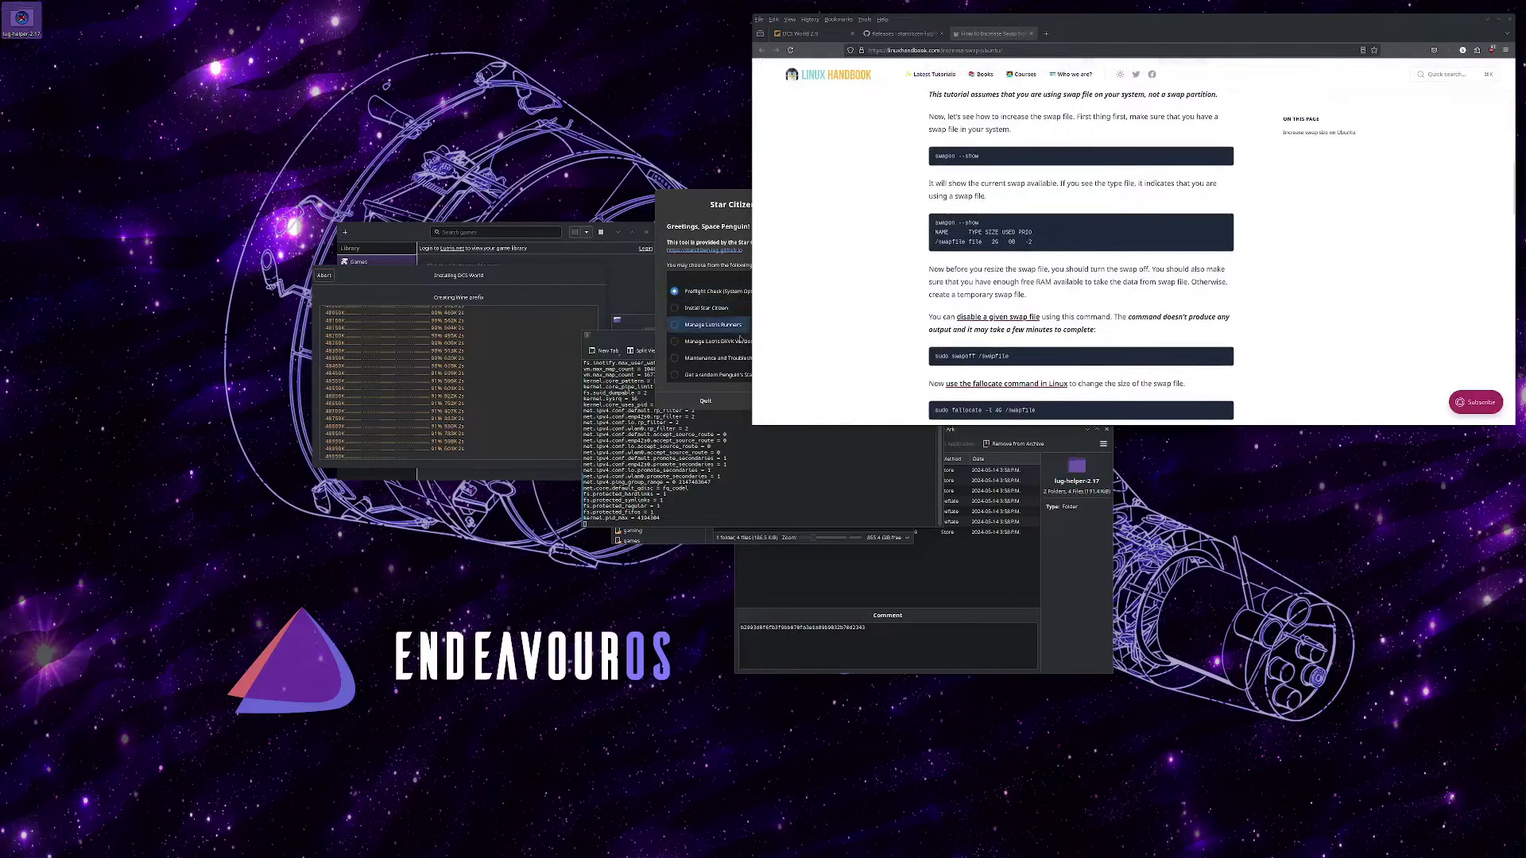
# Arrange the windows so the other terminal sits clear beside the swap guide, and run sudo swapon --show in it.
pyautogui.click(725, 481)
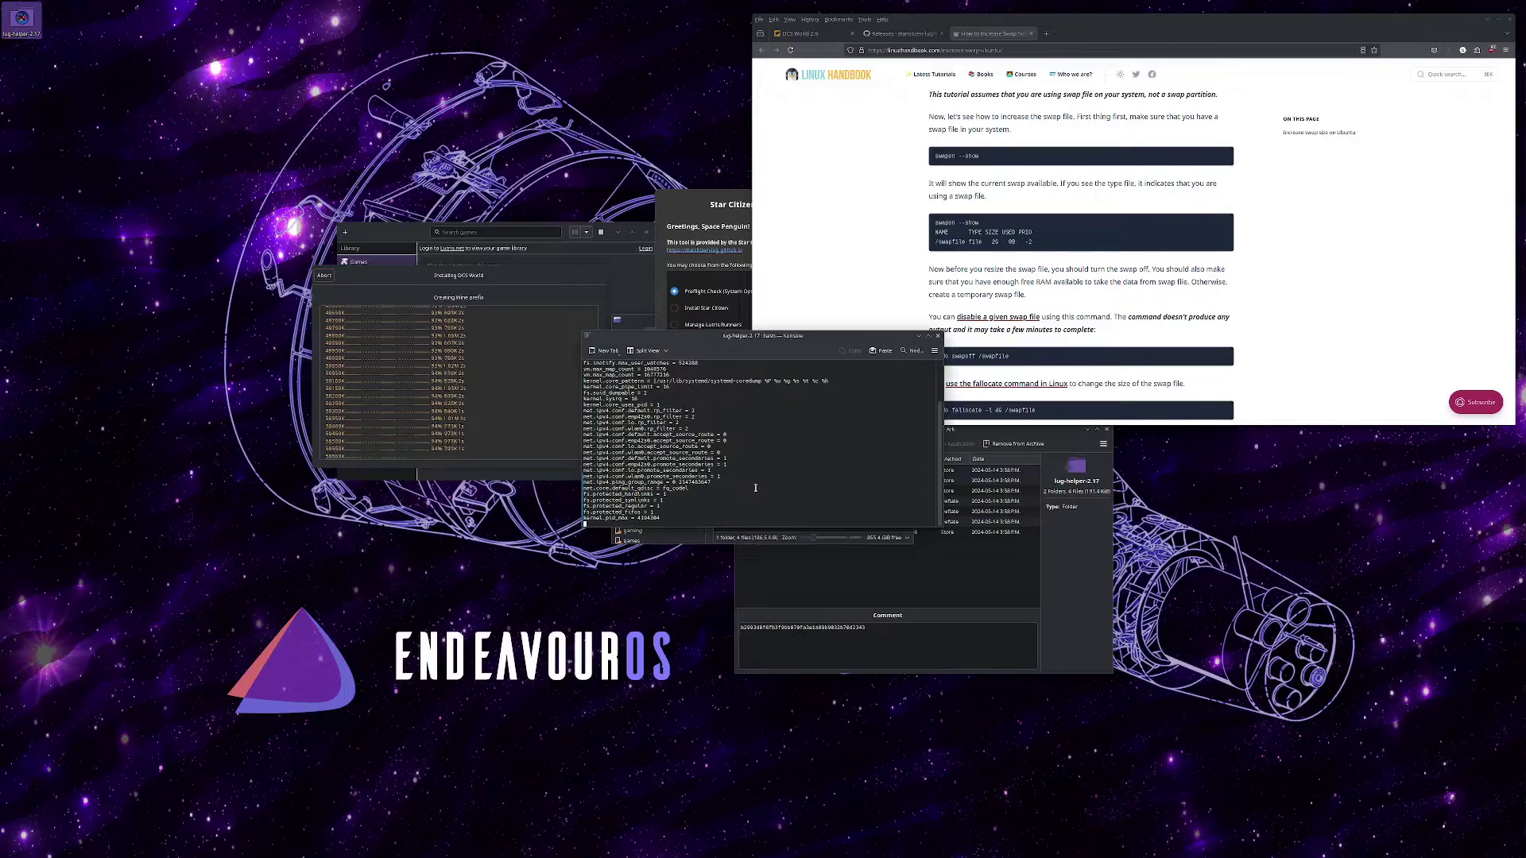
pyautogui.moveTo(766, 343); pyautogui.dragTo(706, 519)
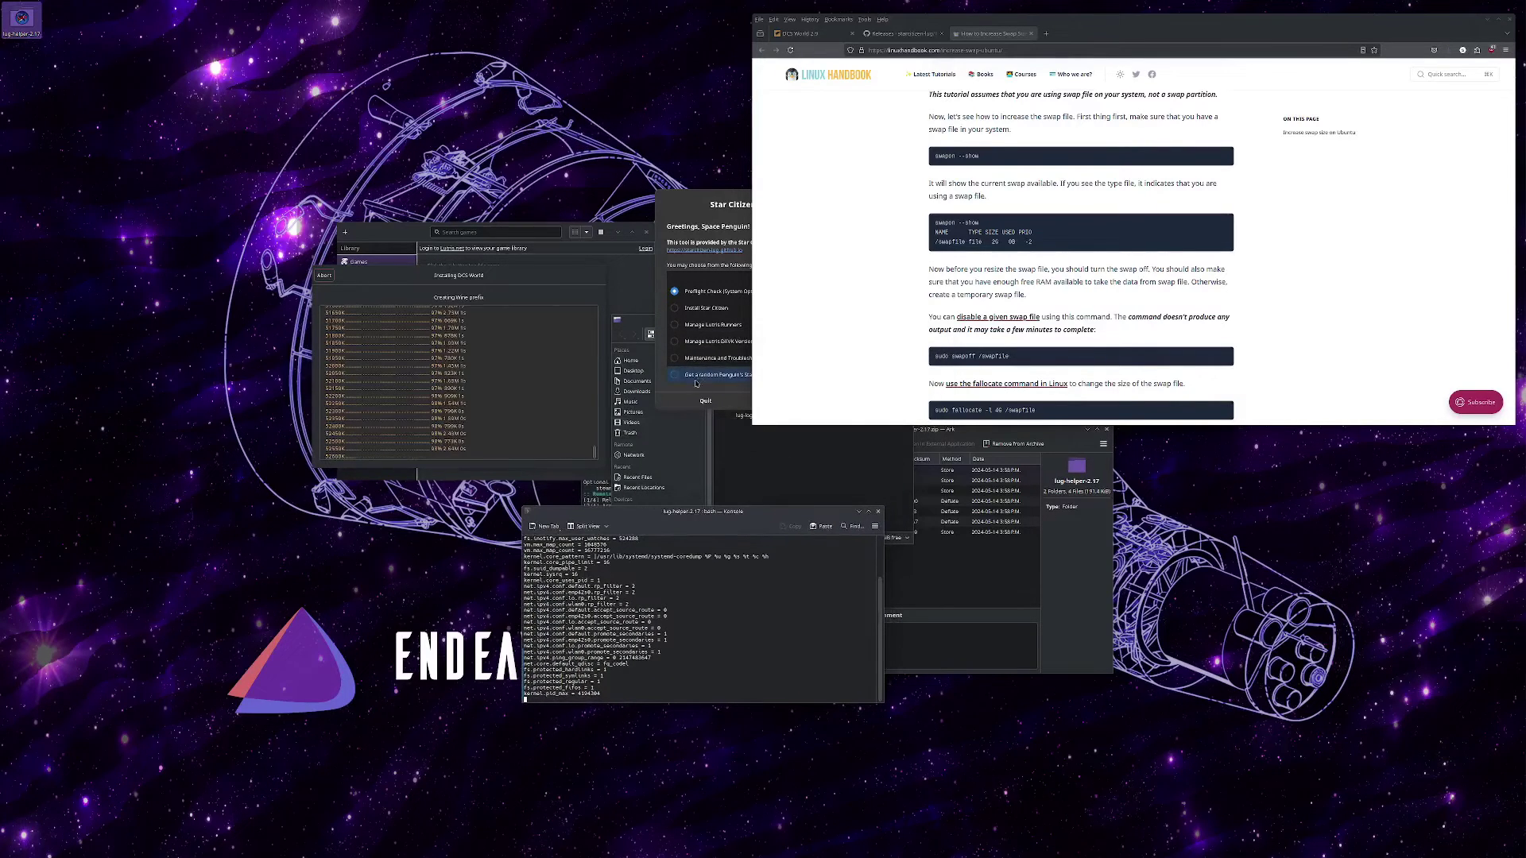
pyautogui.click(702, 410)
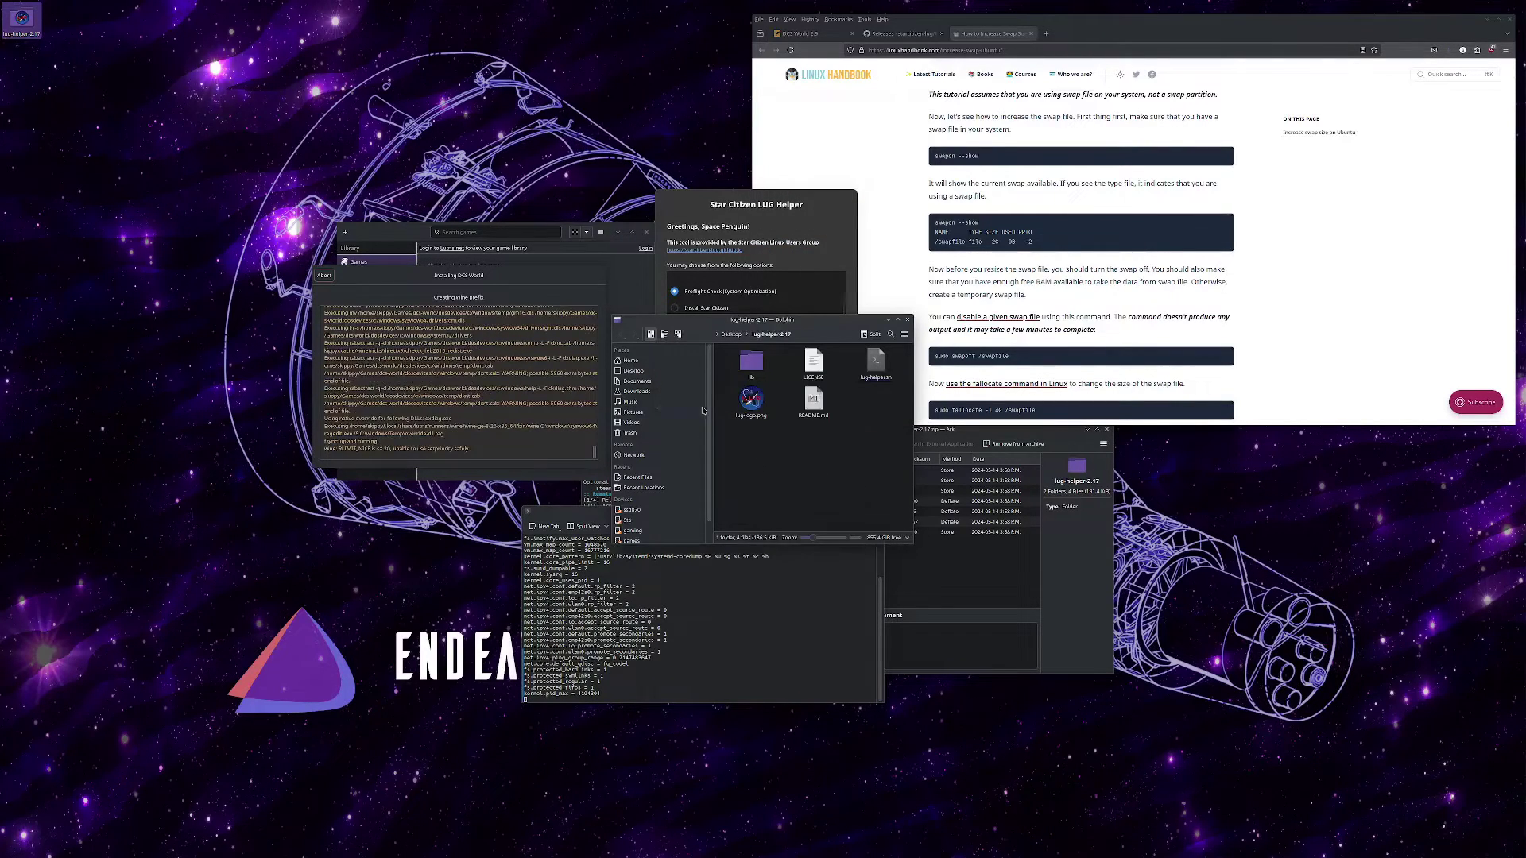
pyautogui.click(589, 497)
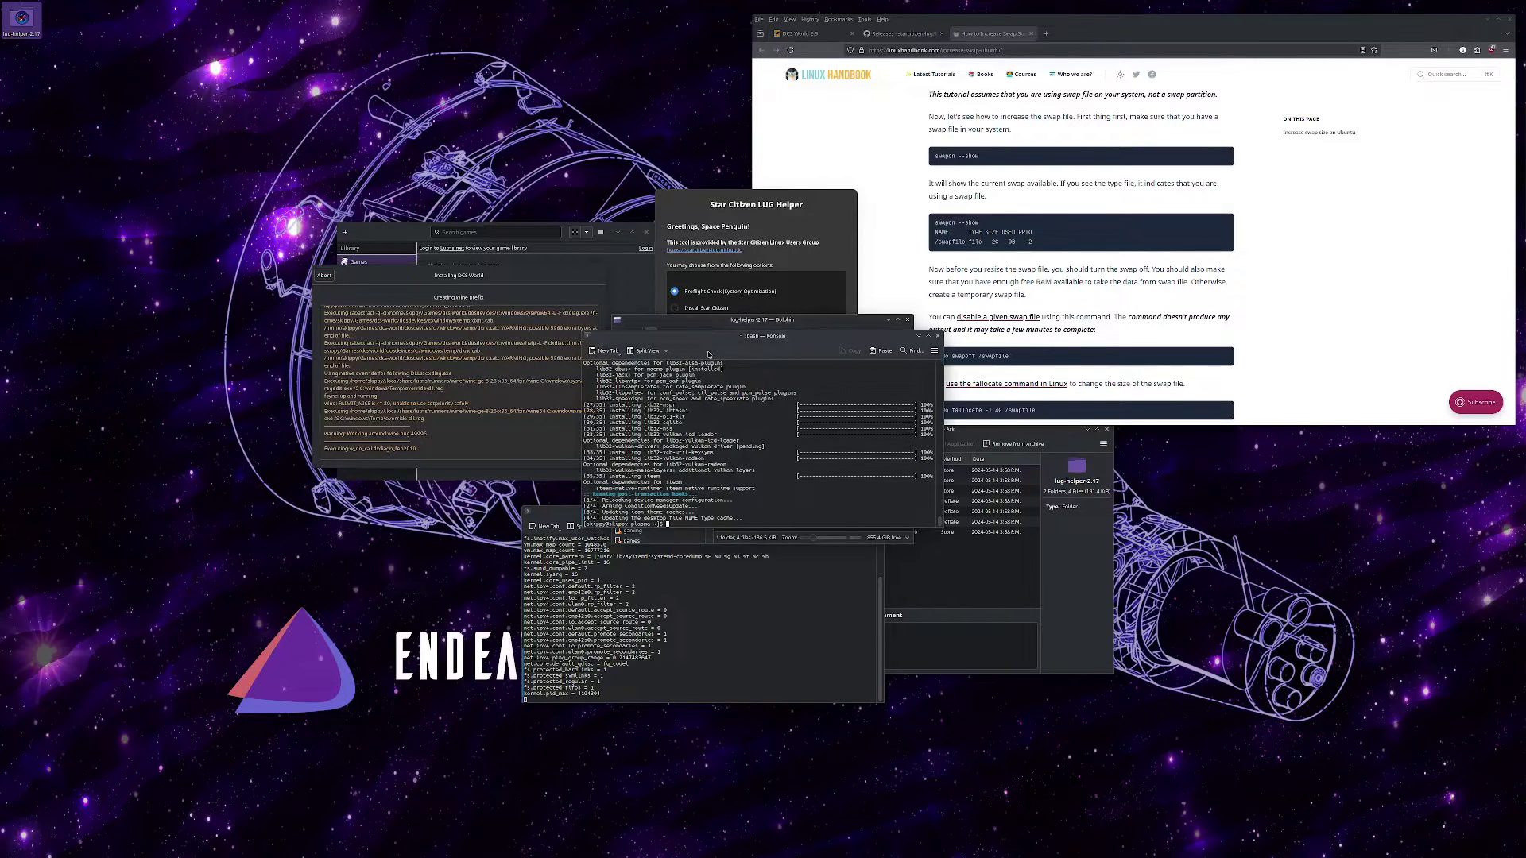
pyautogui.moveTo(711, 355); pyautogui.dragTo(511, 27)
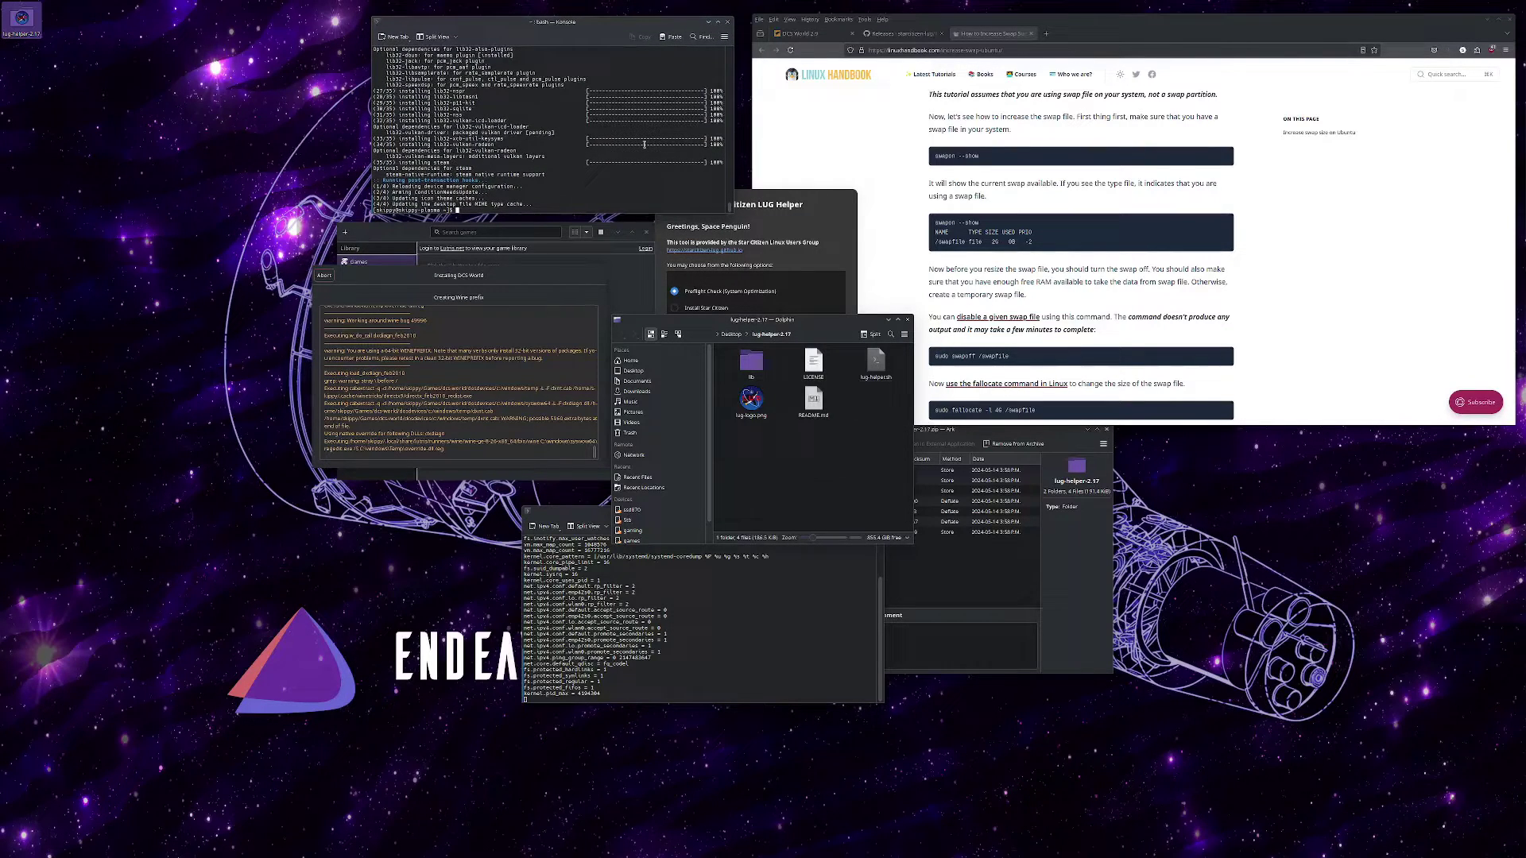
pyautogui.write('sudo swa')
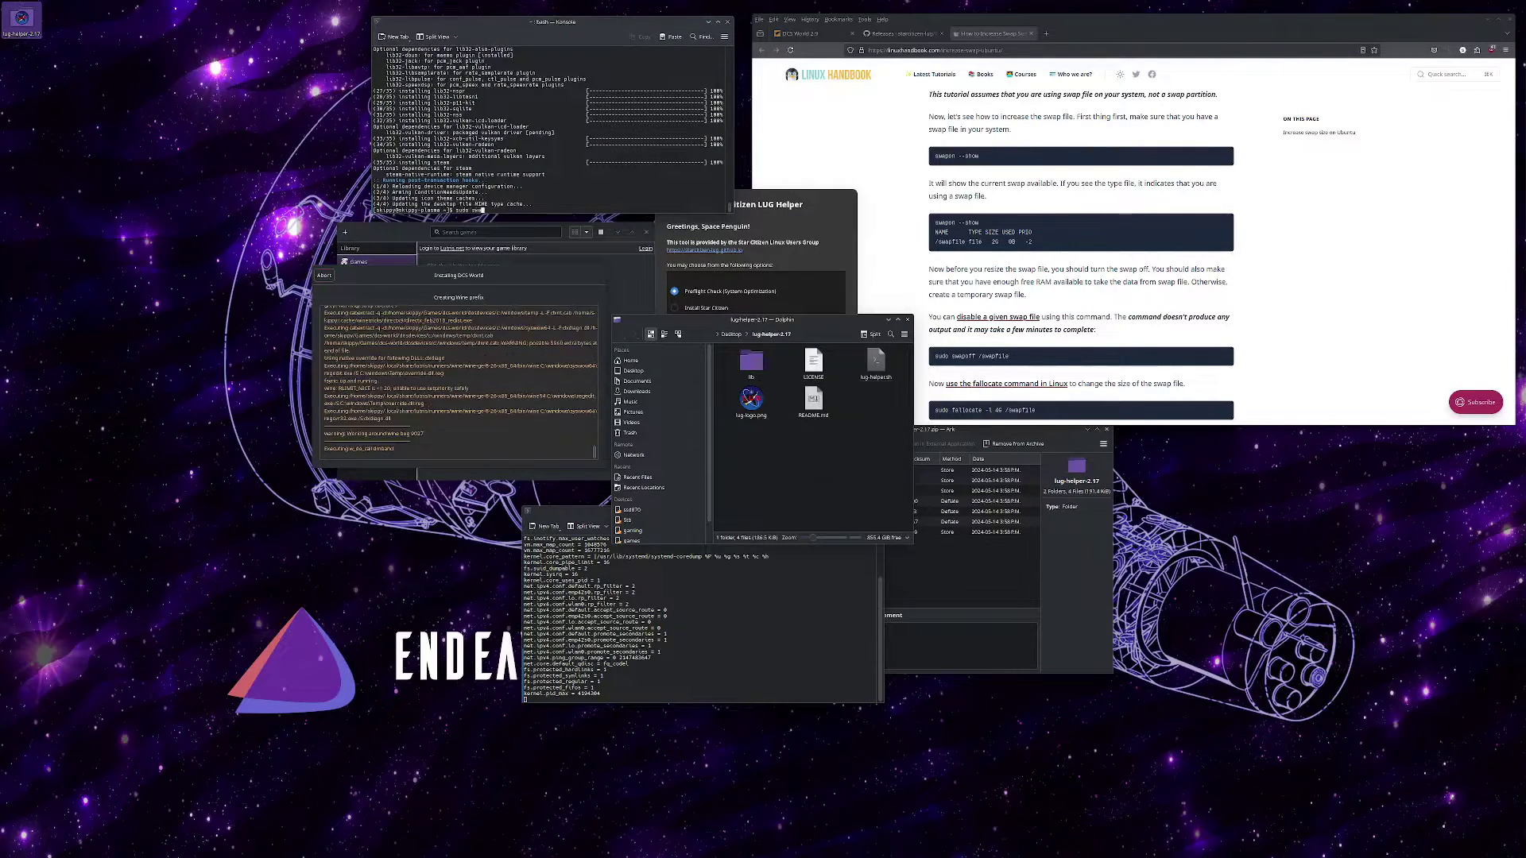
pyautogui.write('pon --show')
pyautogui.press('Return')
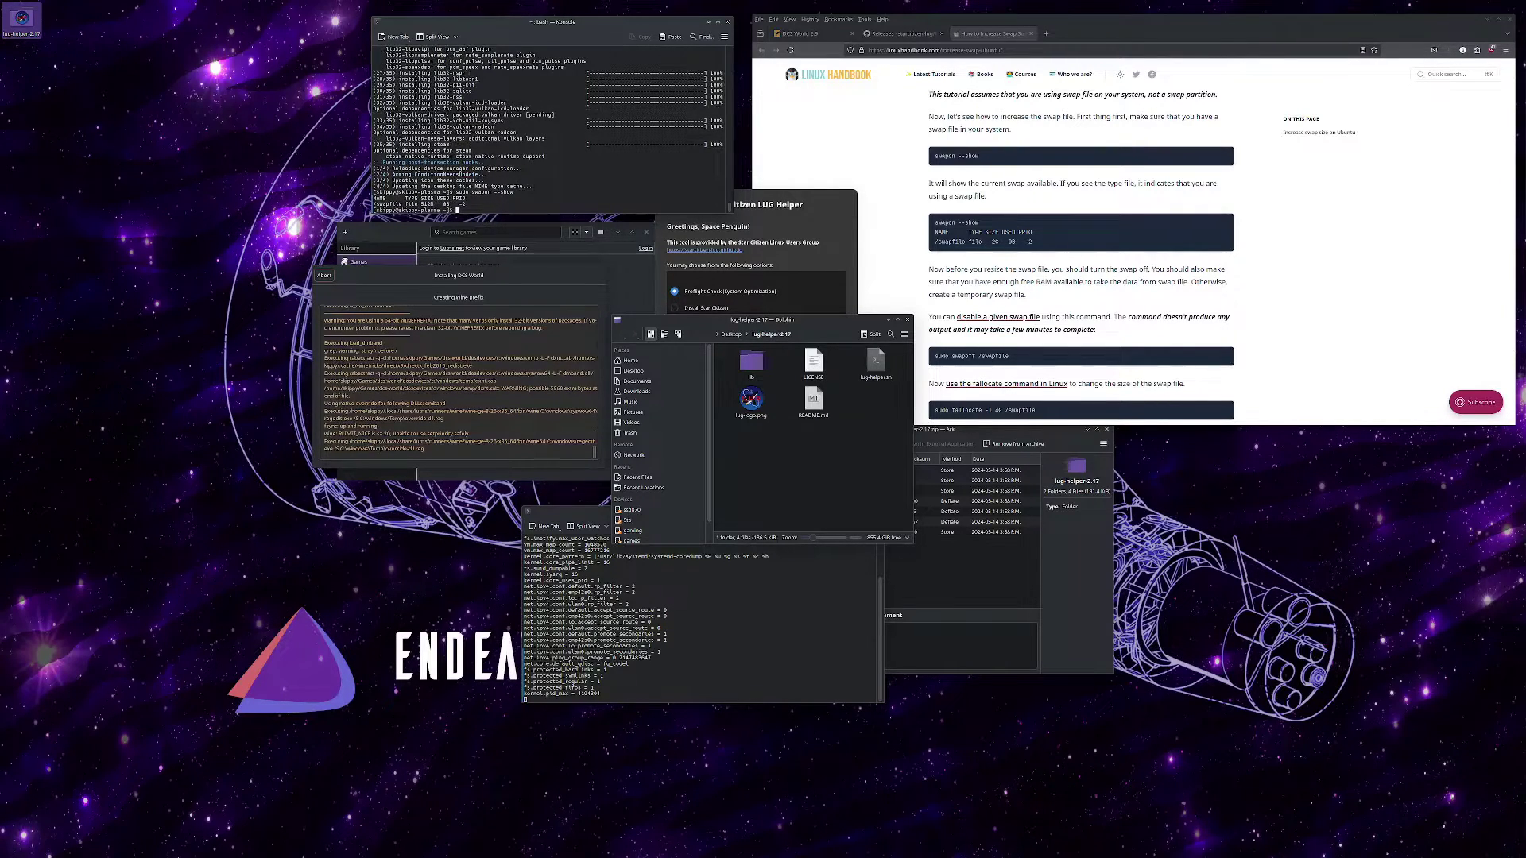
# Turn off the swap file with sudo swapoff /swapfile and resize it with sudo fallocate -l 8G /swapfile.
pyautogui.write('sudo swapoff /swapfile')
pyautogui.press('Return')
pyautogui.scroll(-3, 991, 216)
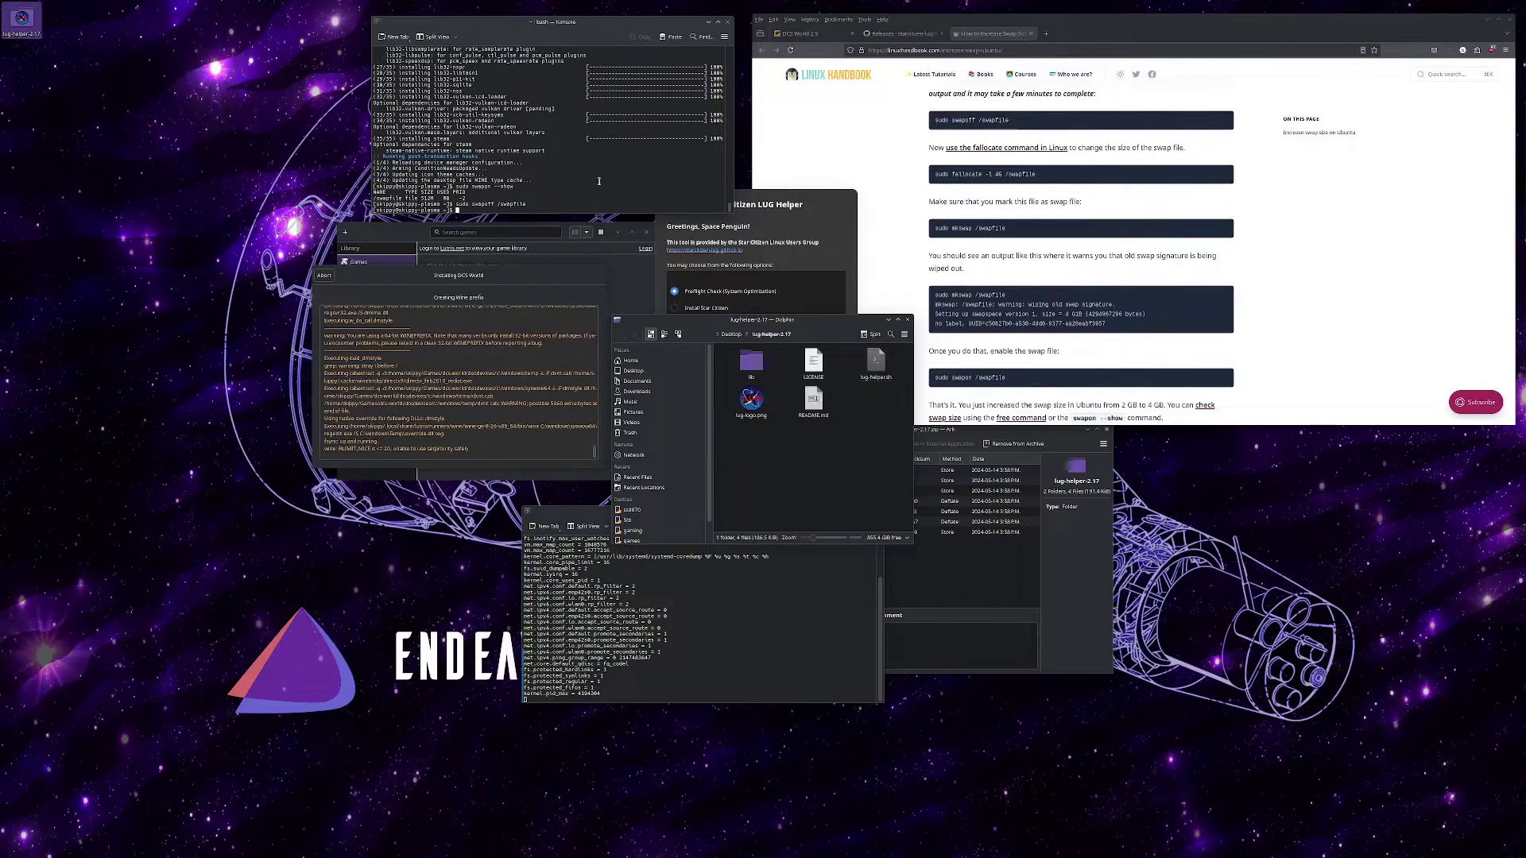
pyautogui.write('sudo fa')
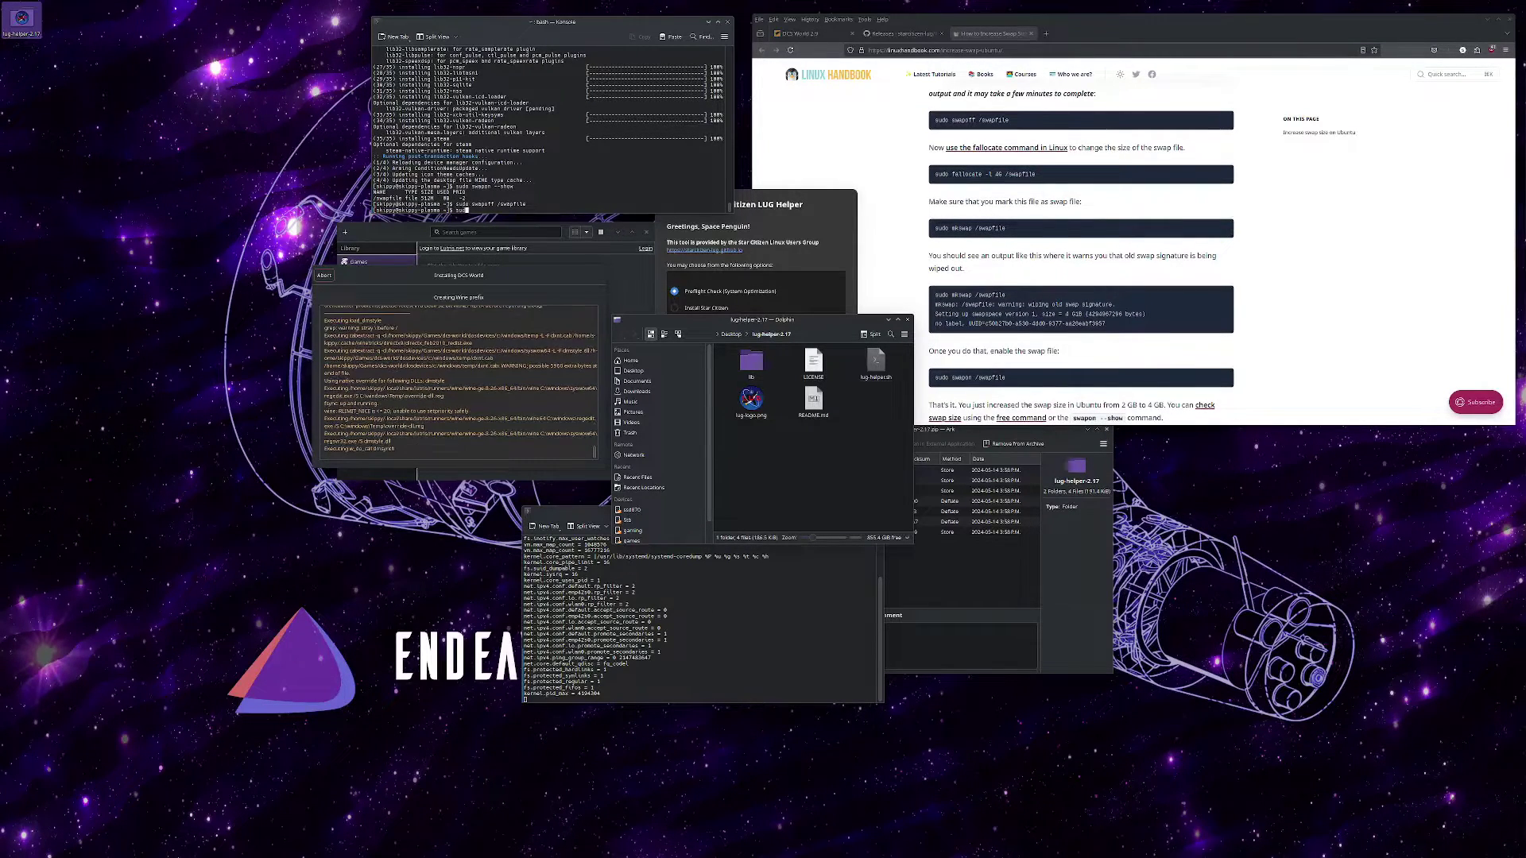
pyautogui.write('llocate ')
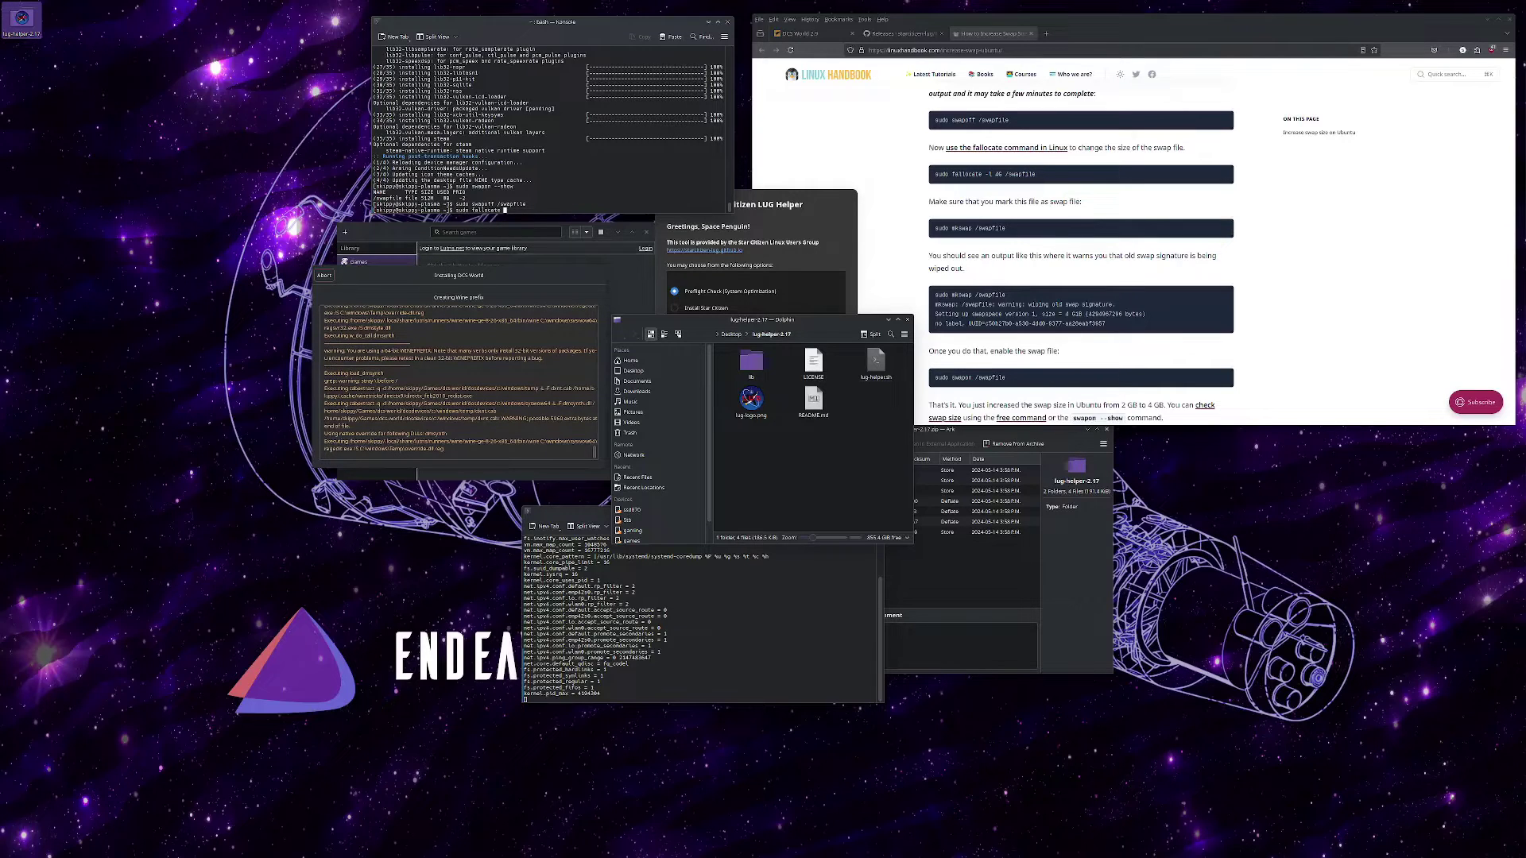
pyautogui.write('-l')
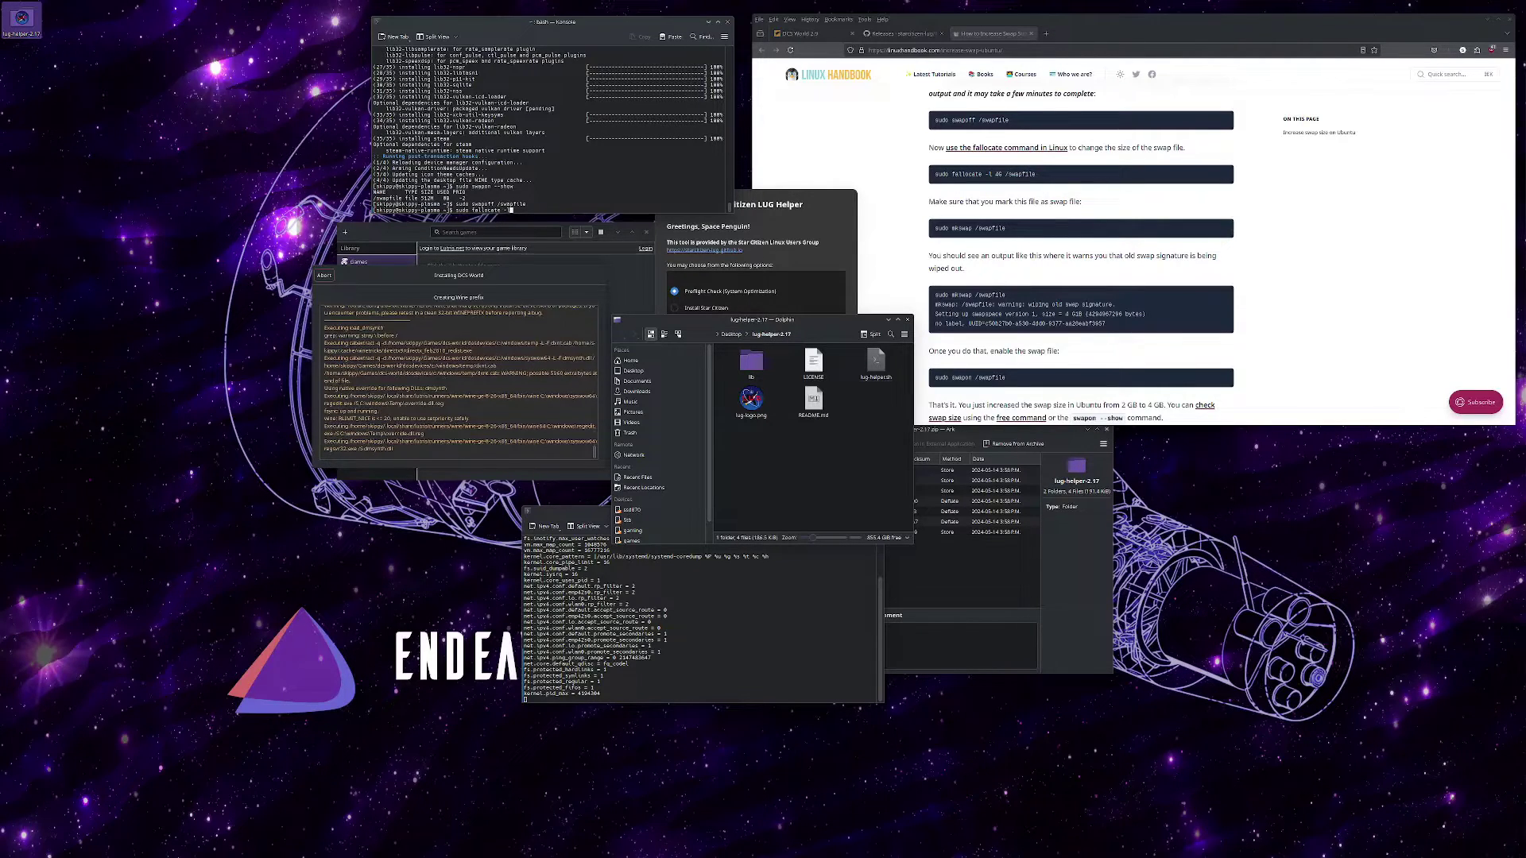
pyautogui.write(' 8G /swapfile')
pyautogui.press('Return')
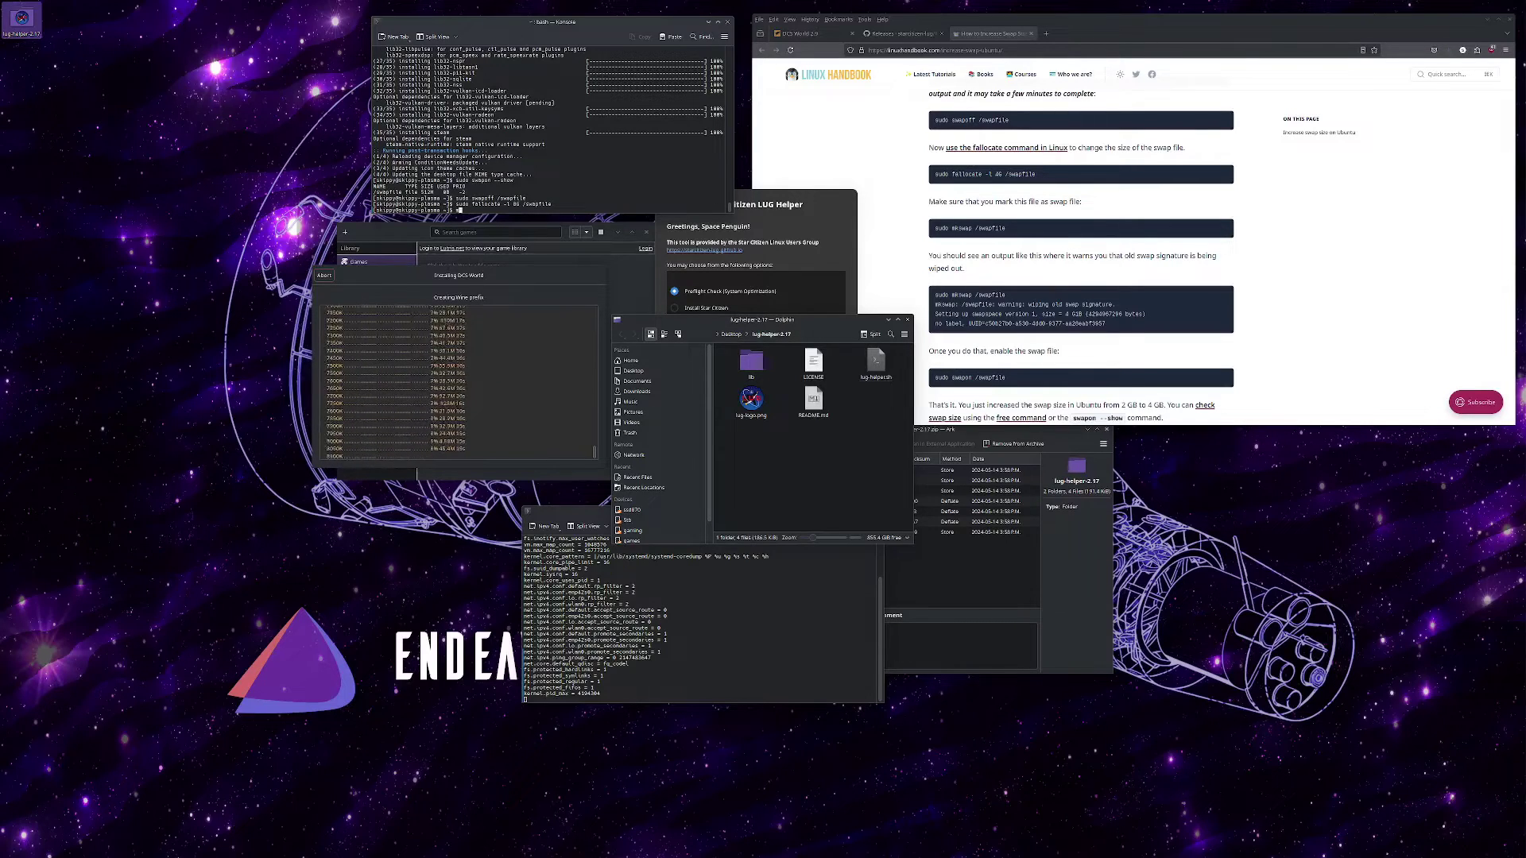
# Mark the resized file as swap with sudo mkswap /swapfile and enable it with sudo swapon /swapfile.
pyautogui.write('sudo')
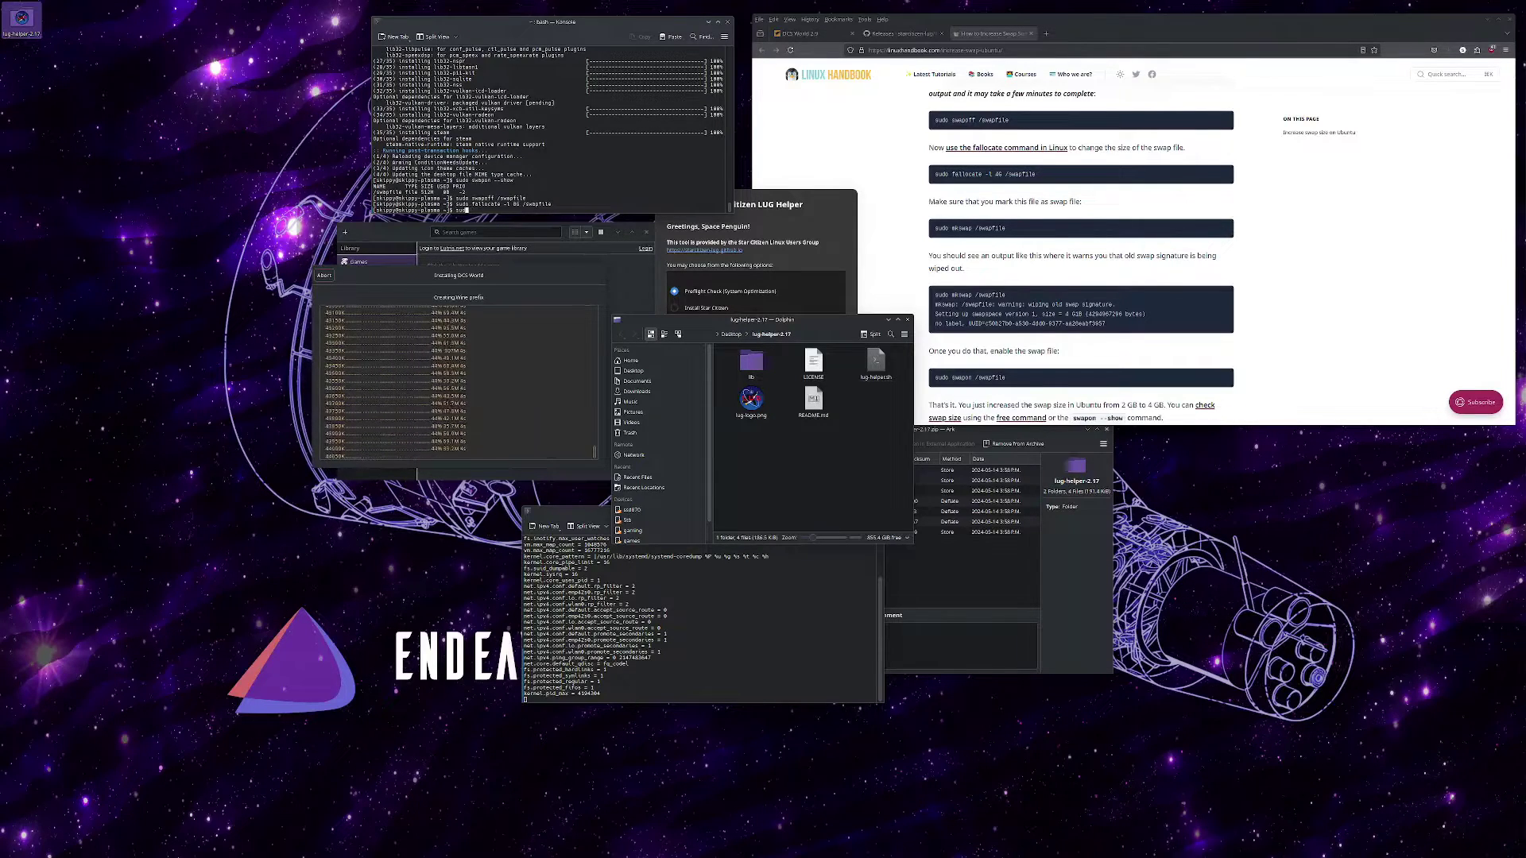
pyautogui.write(' mkswap /swapfile')
pyautogui.press('Return')
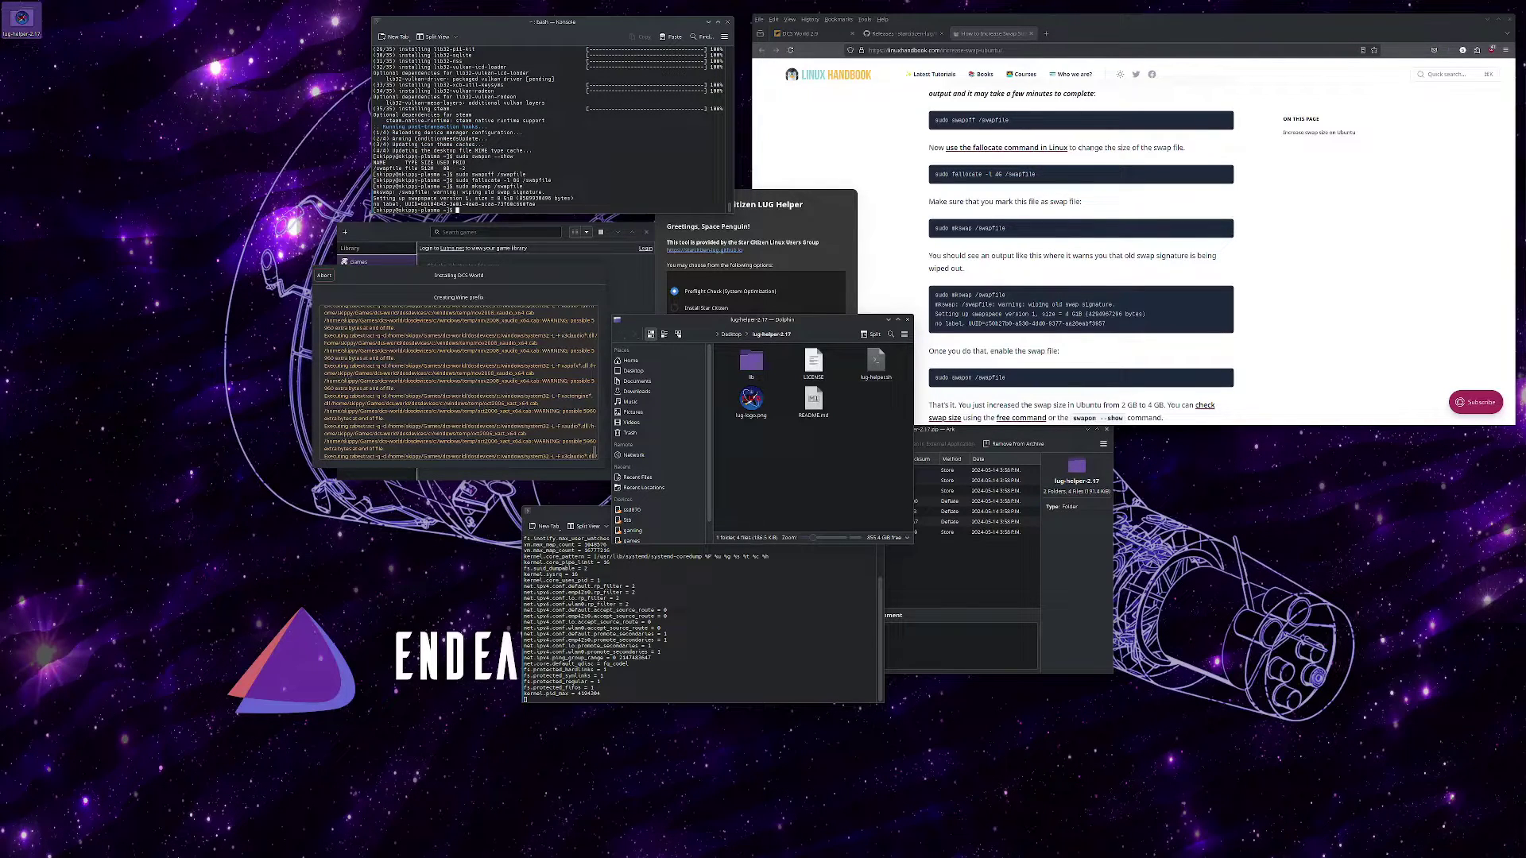
pyautogui.write('sud')
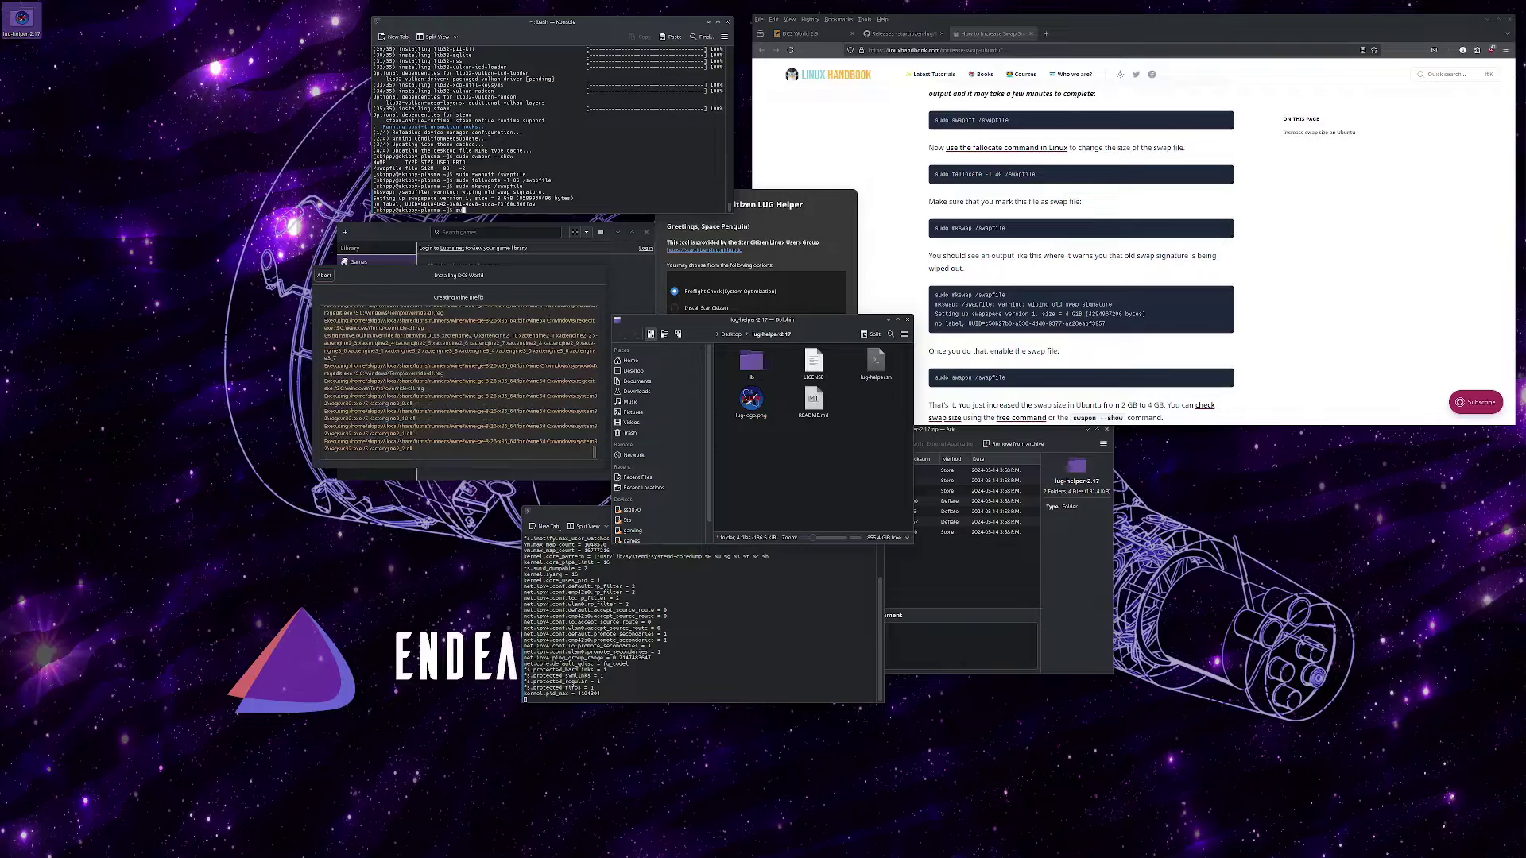
pyautogui.write('o swapon')
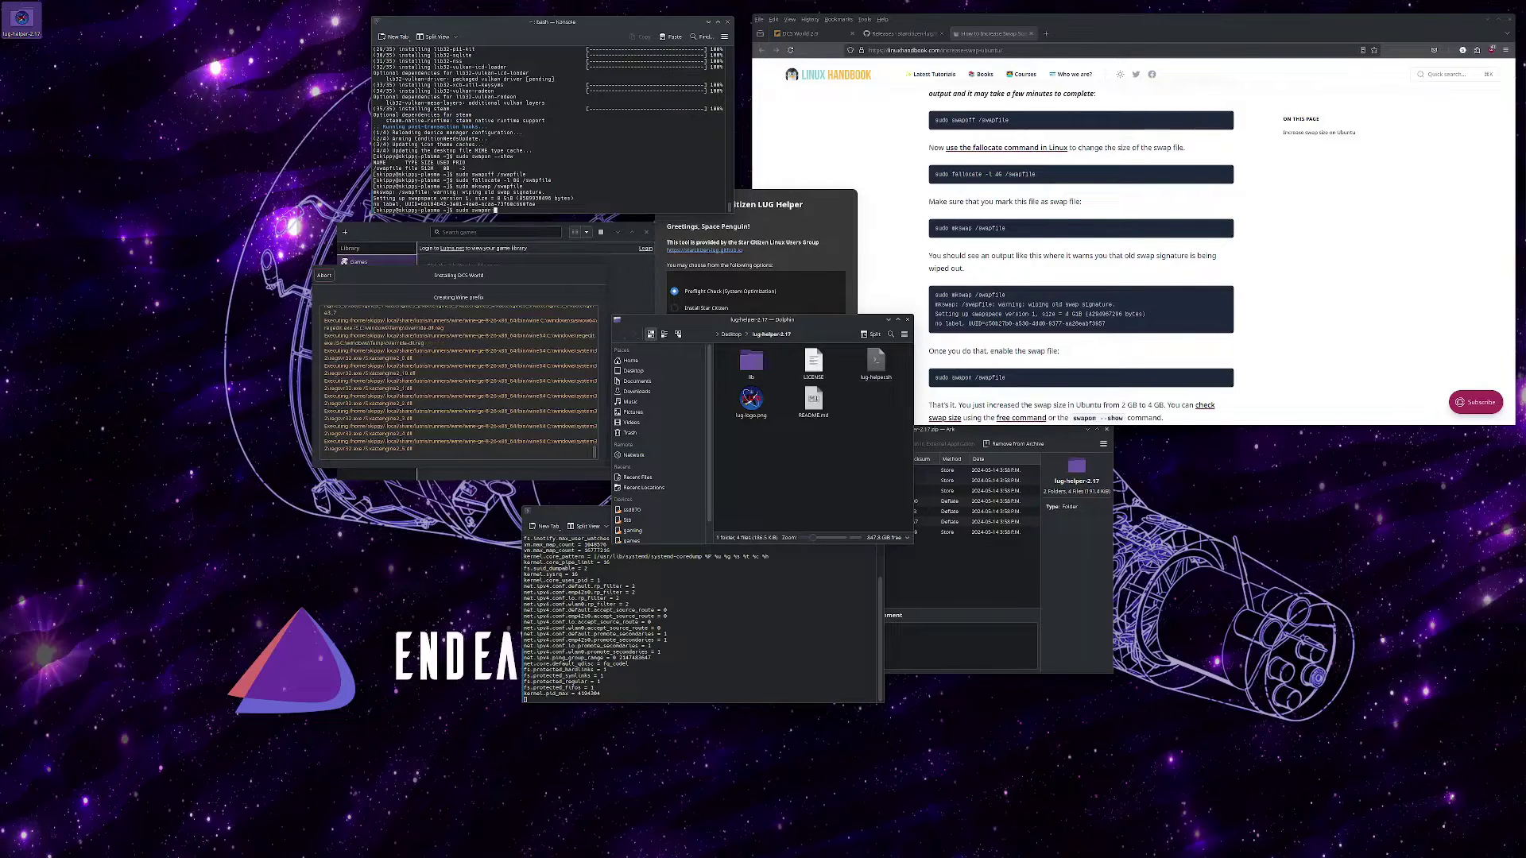
pyautogui.write(' /swapfile')
pyautogui.press('Return')
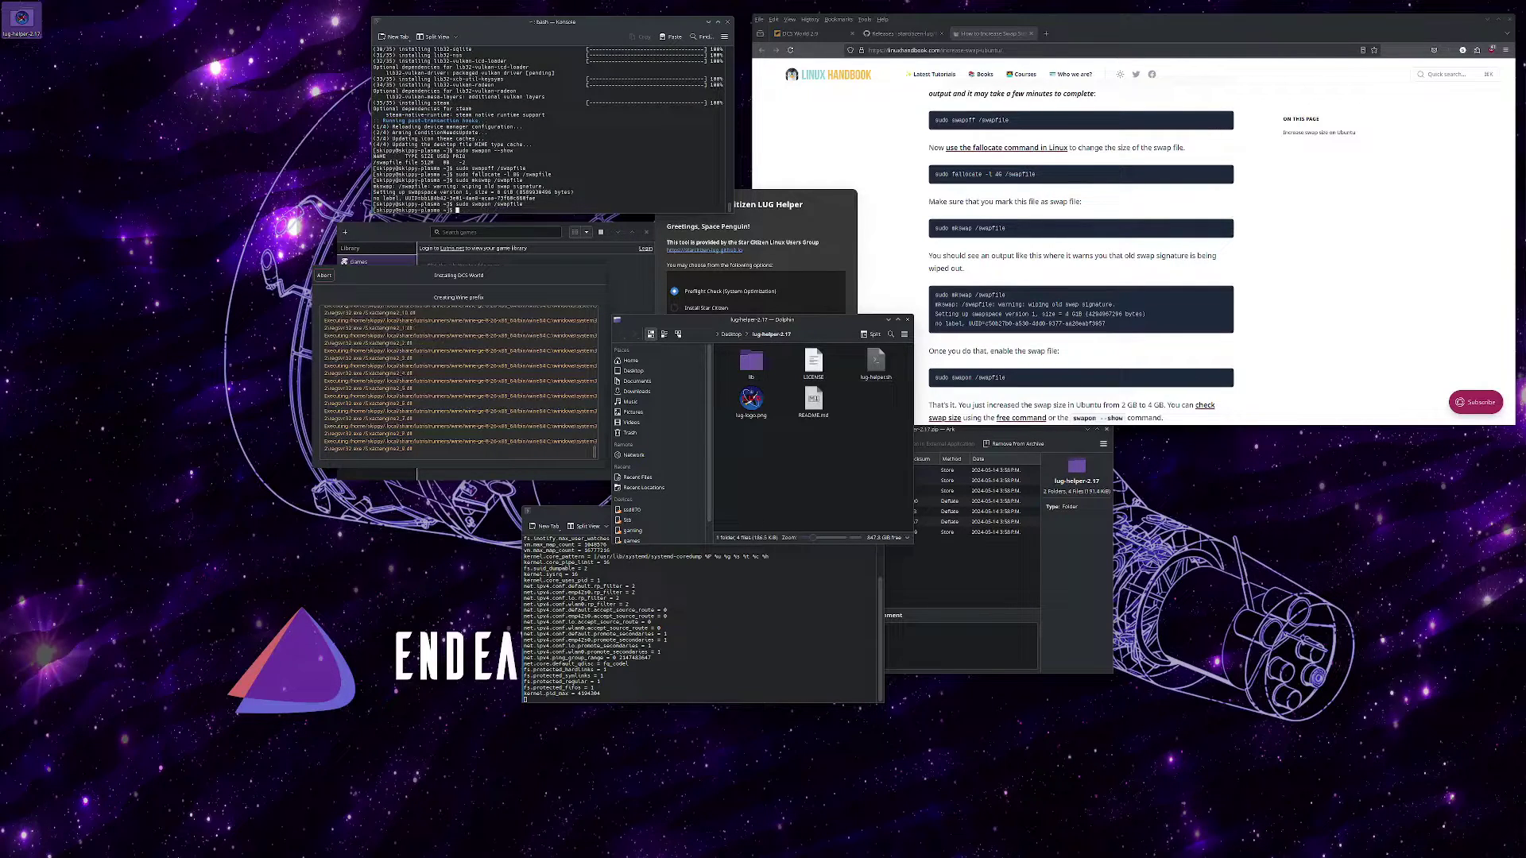
# Read the end of the swap guide, rerun the helper's Preflight Check and close its results.
pyautogui.scroll(-4, 1091, 232)
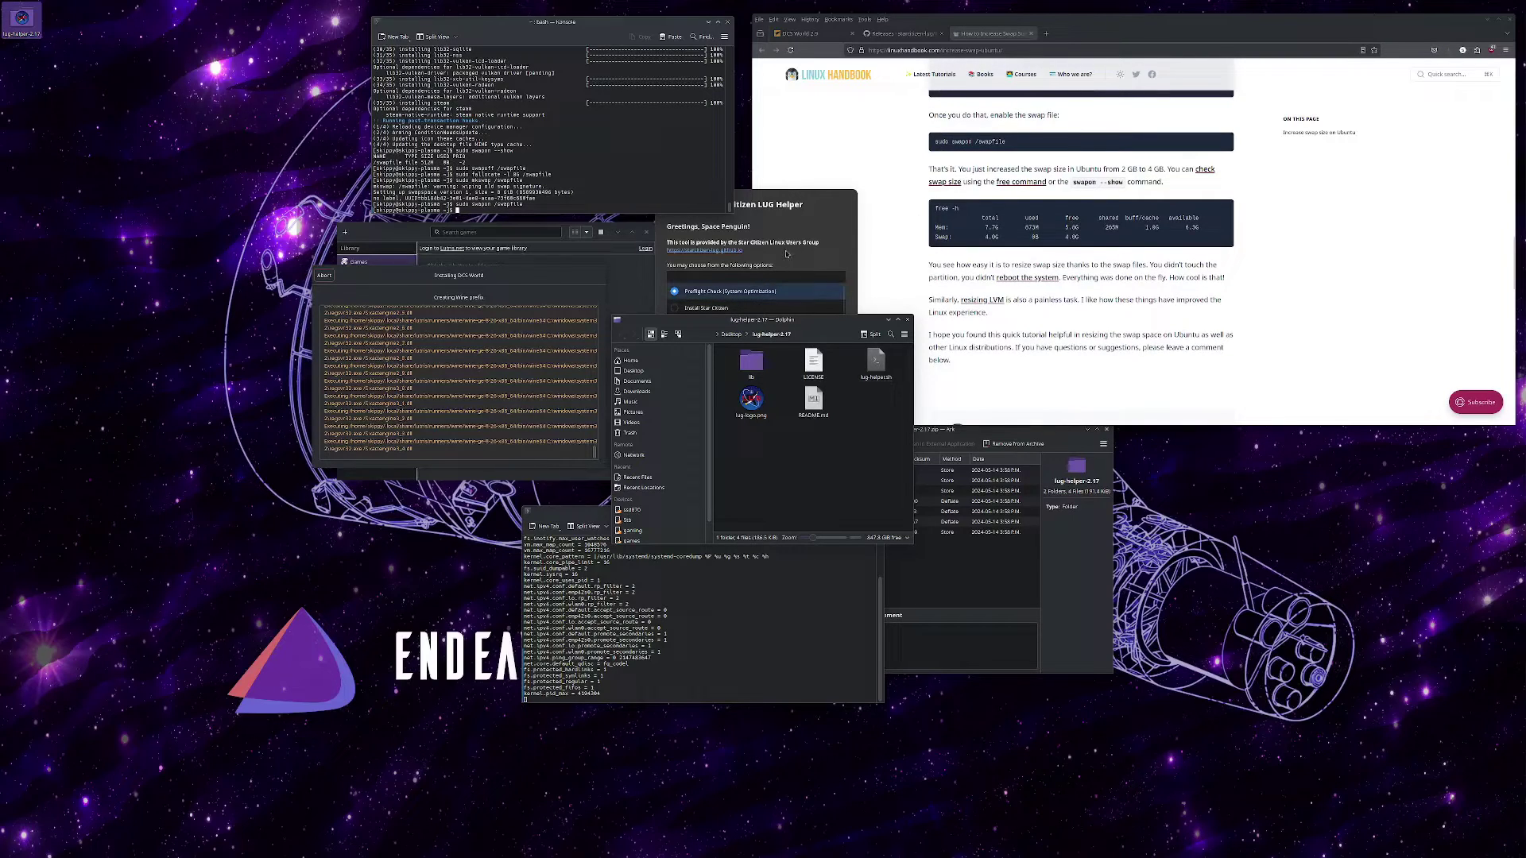
pyautogui.click(795, 290)
pyautogui.click(806, 400)
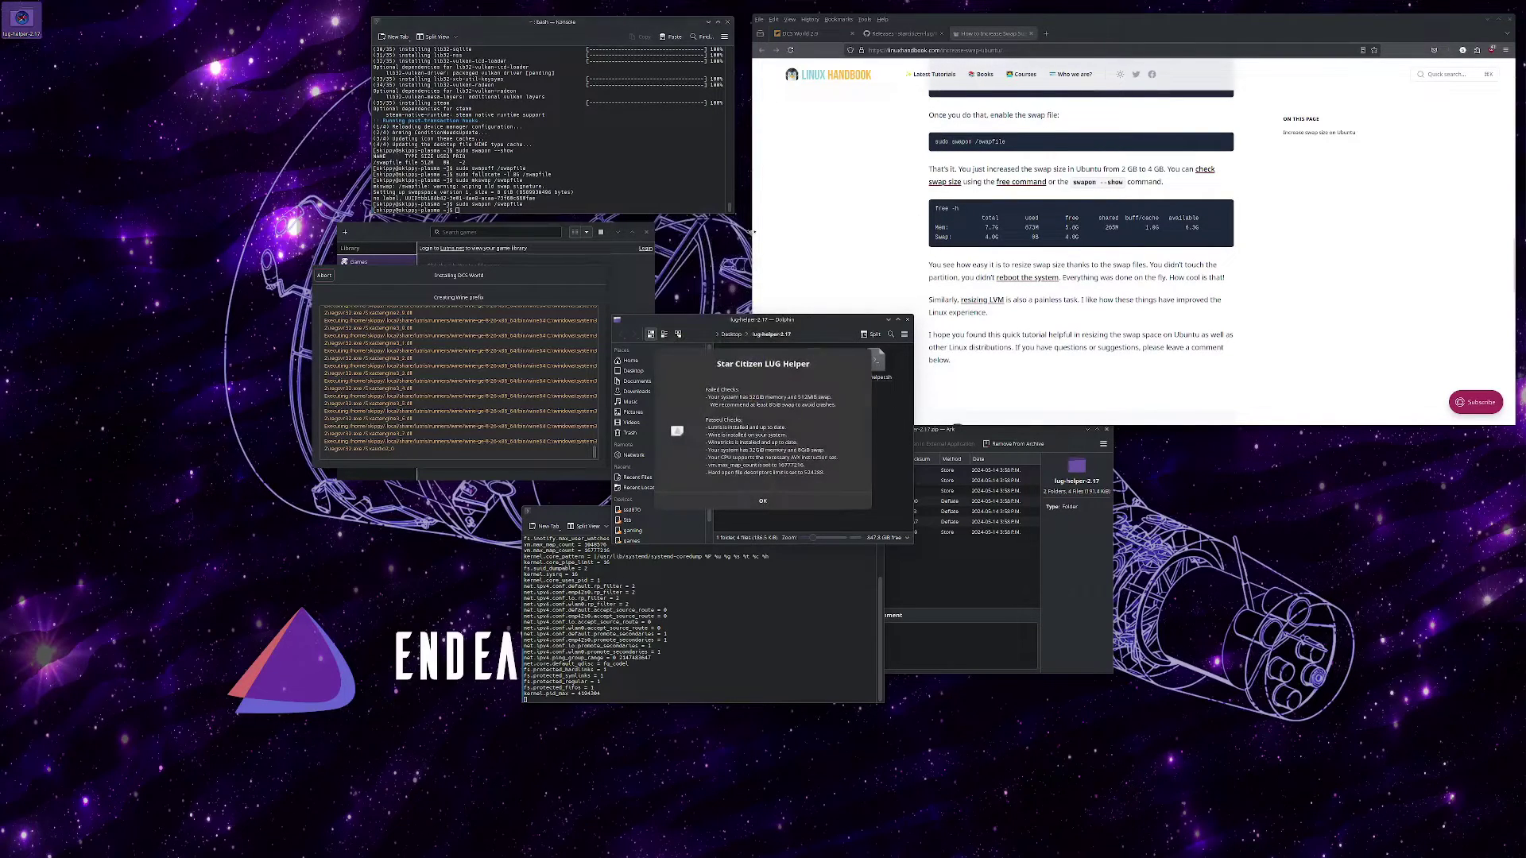
pyautogui.click(762, 501)
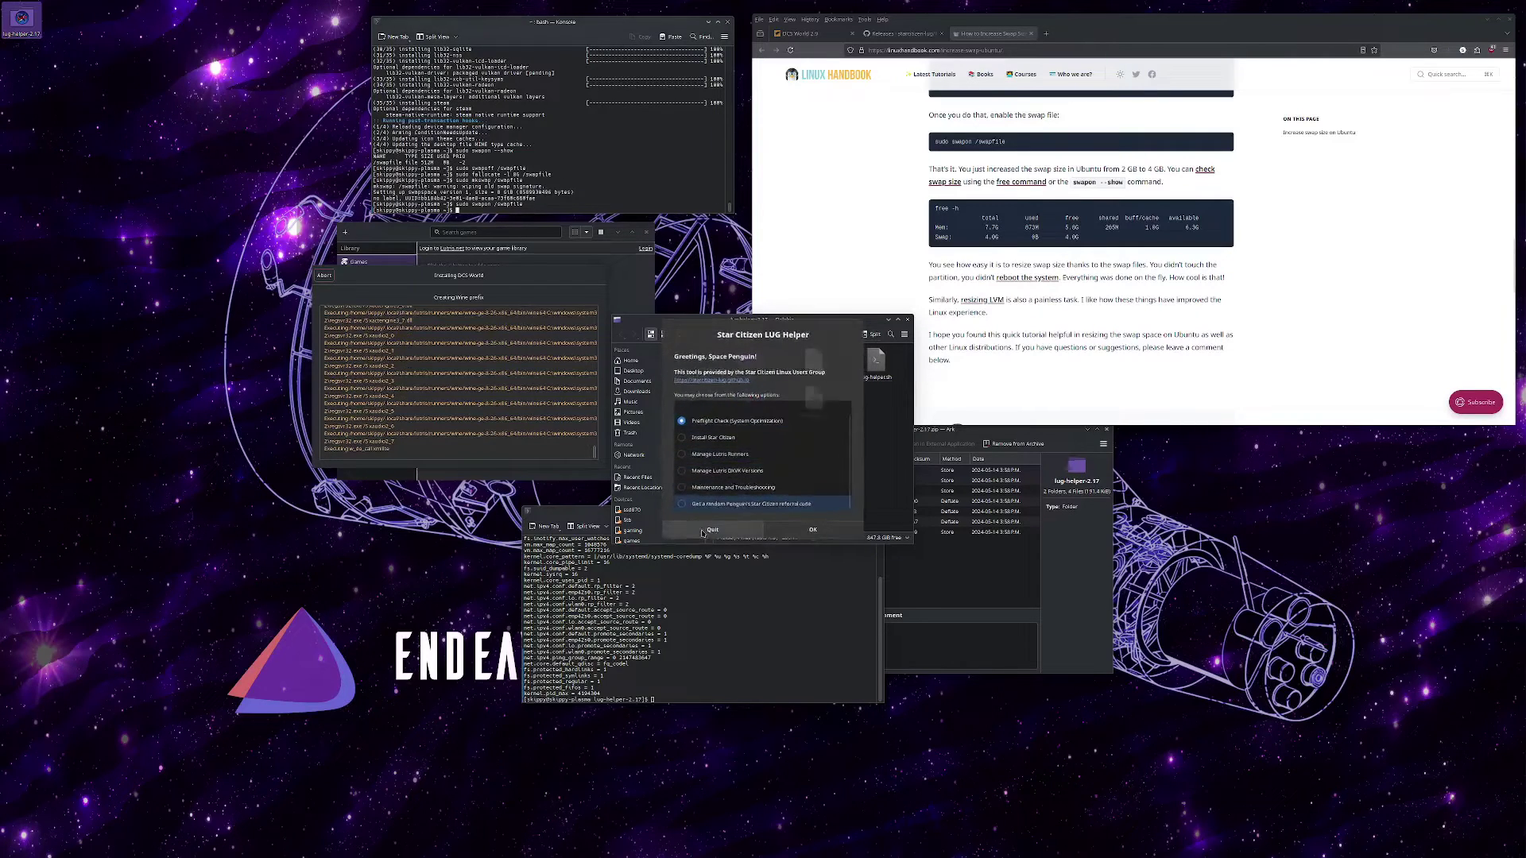
# Quit the helper, execute lug-helper.sh again from its folder and run the Preflight Check in the new session.
pyautogui.click(712, 531)
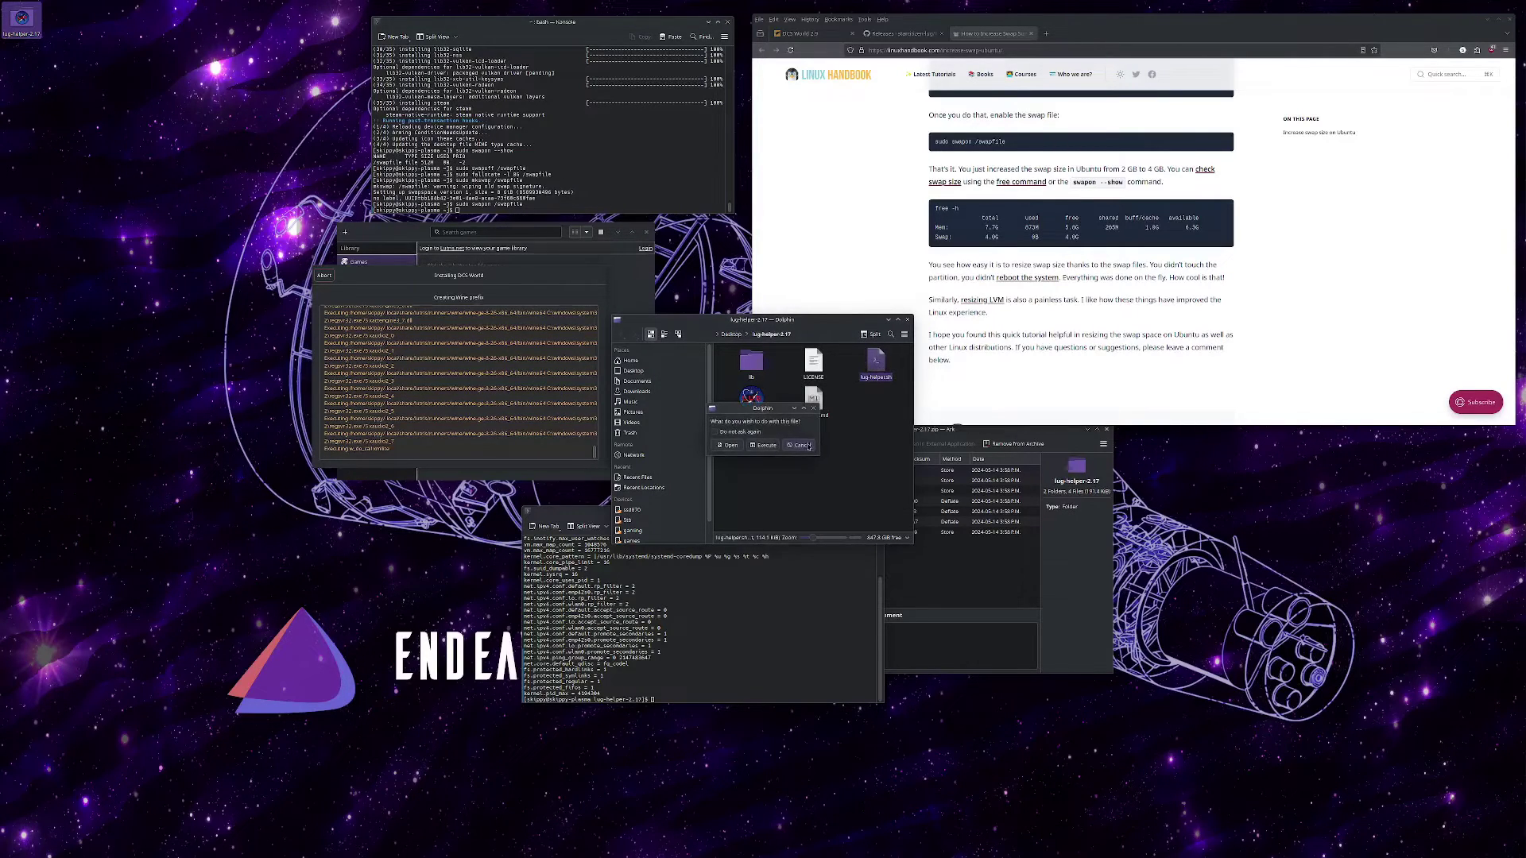
pyautogui.click(729, 447)
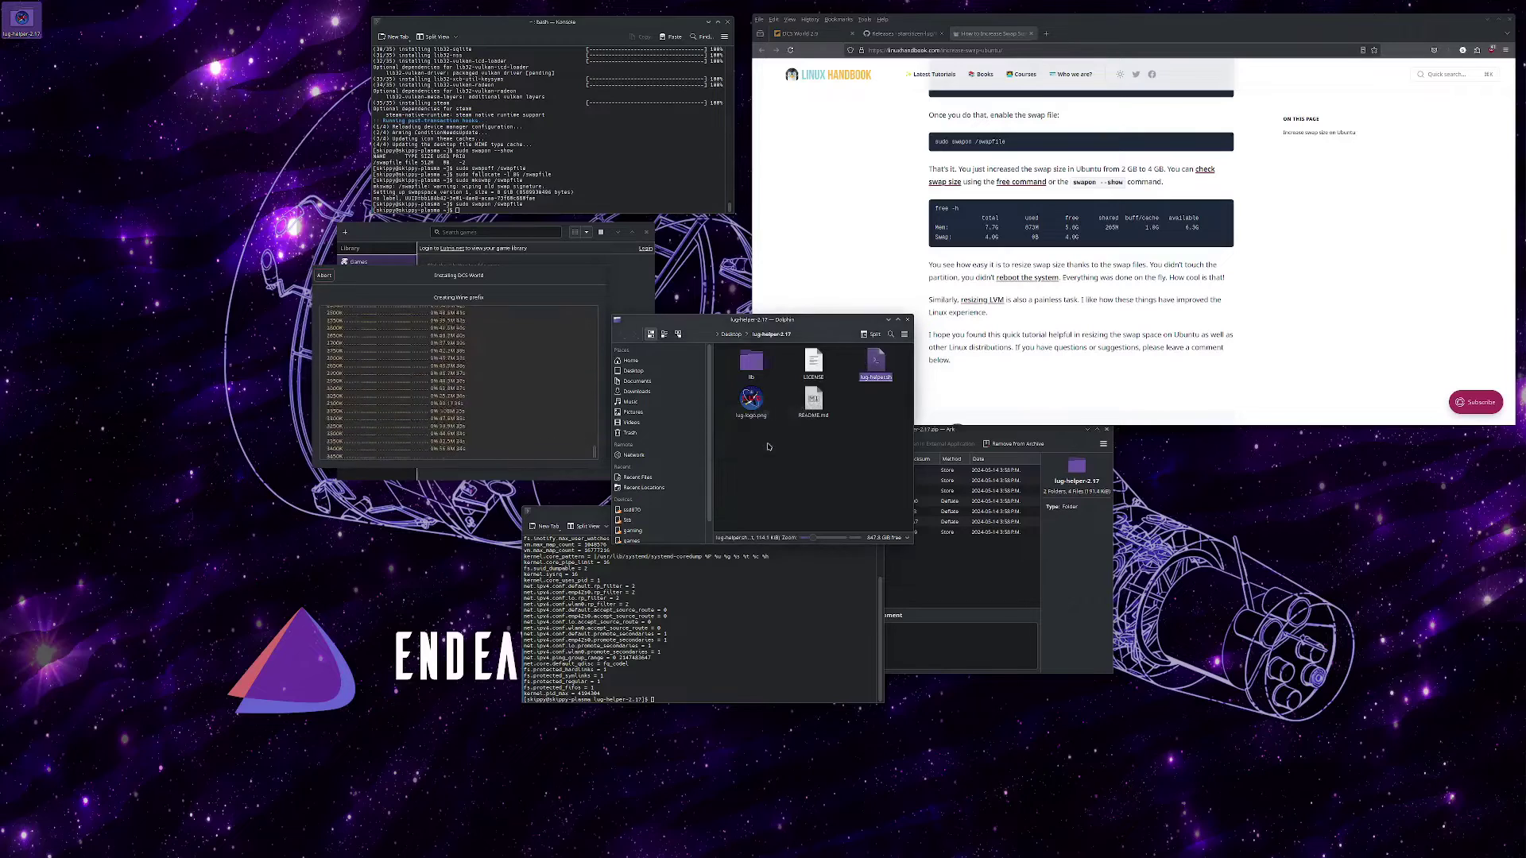
pyautogui.click(813, 530)
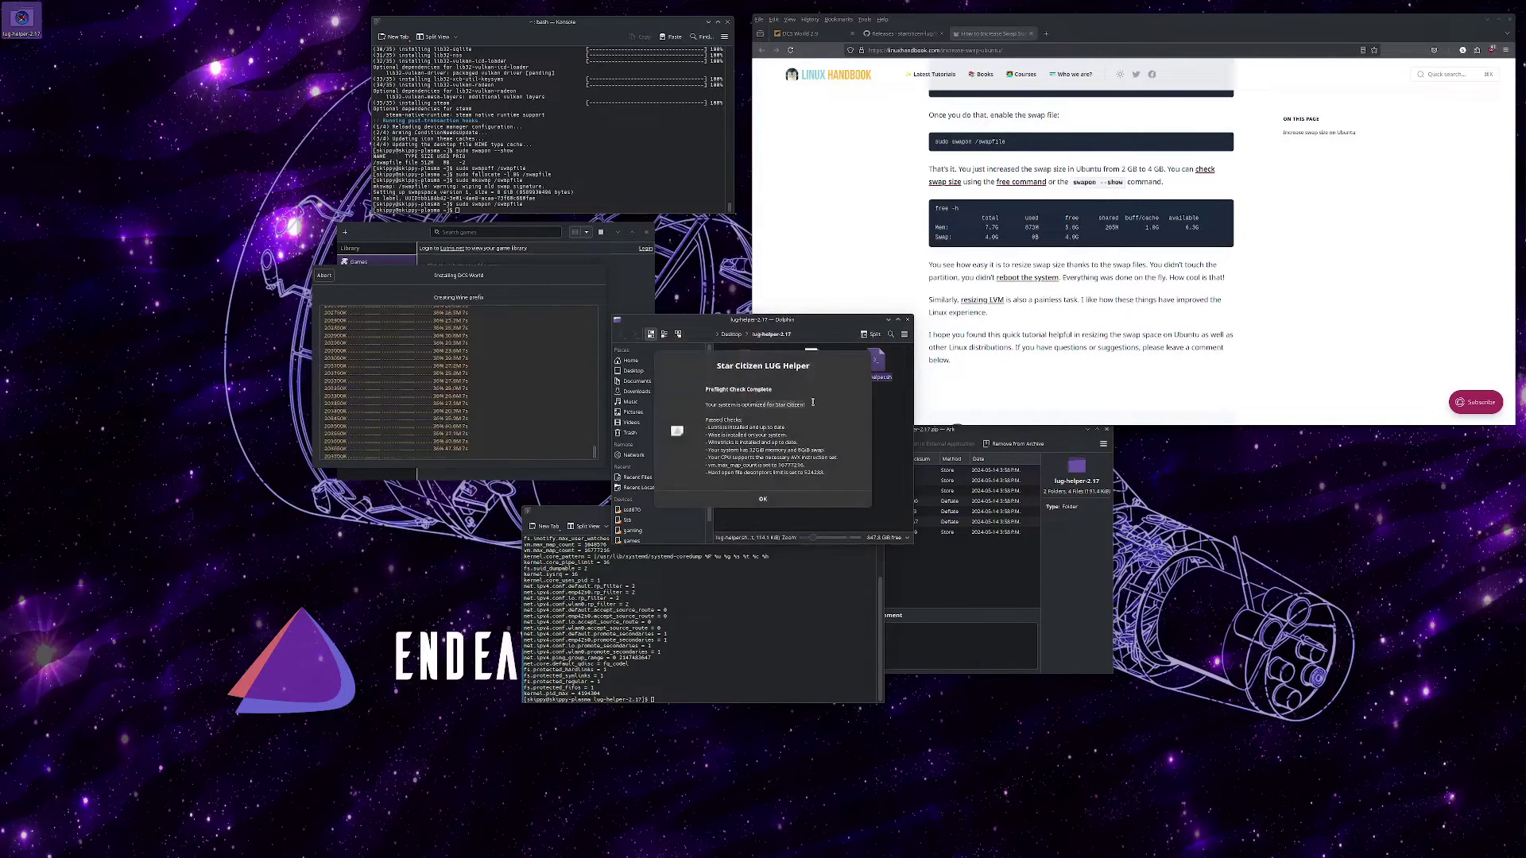
pyautogui.click(759, 499)
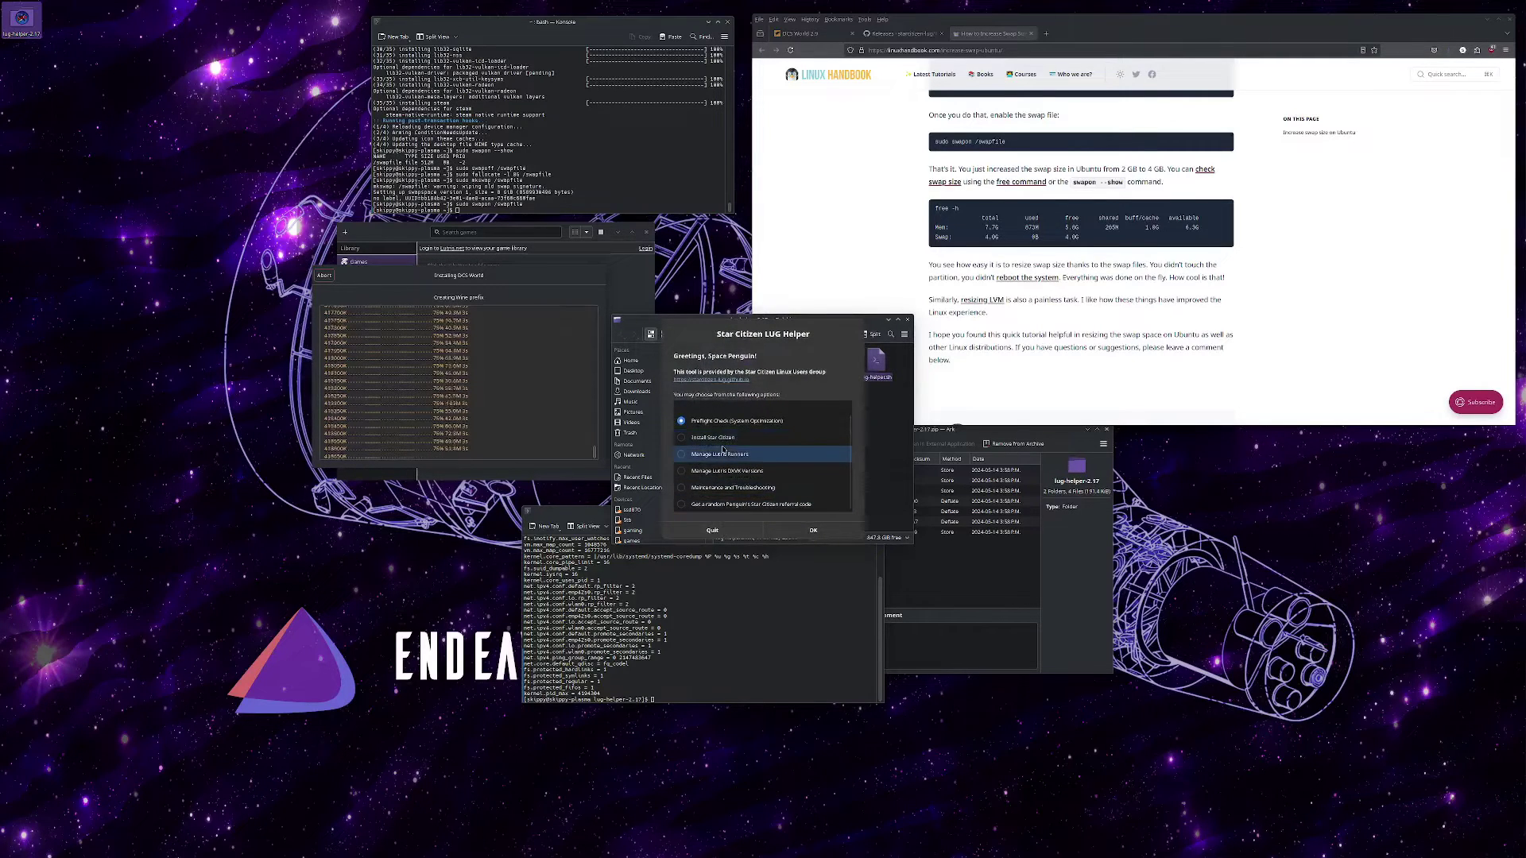
# Install the first listed GloriousEggroll runner through the helper's Manage Lutris Runners option.
pyautogui.click(530, 385)
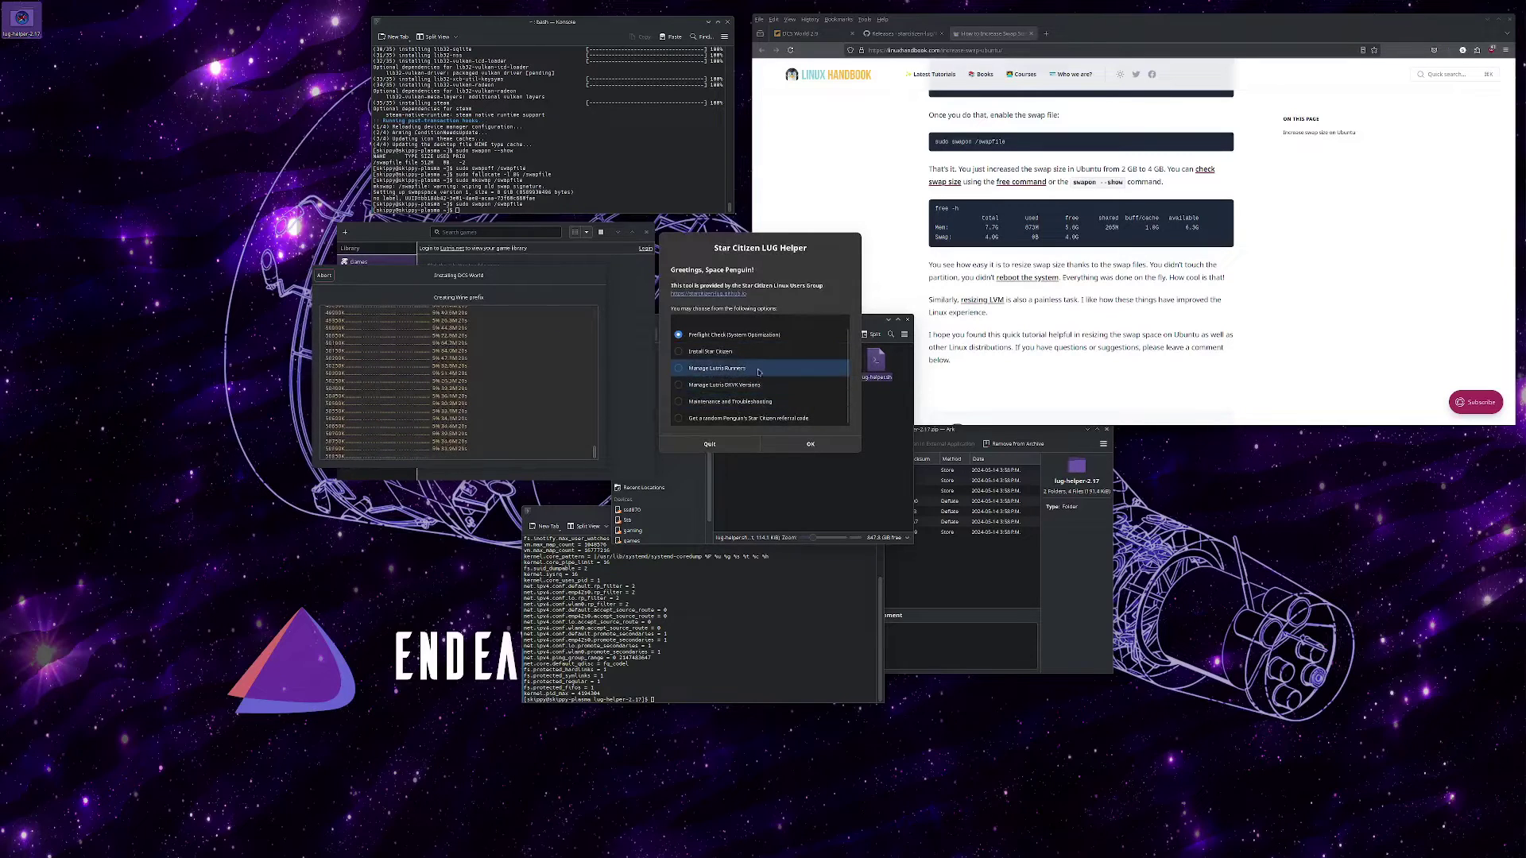
pyautogui.click(719, 368)
pyautogui.click(778, 446)
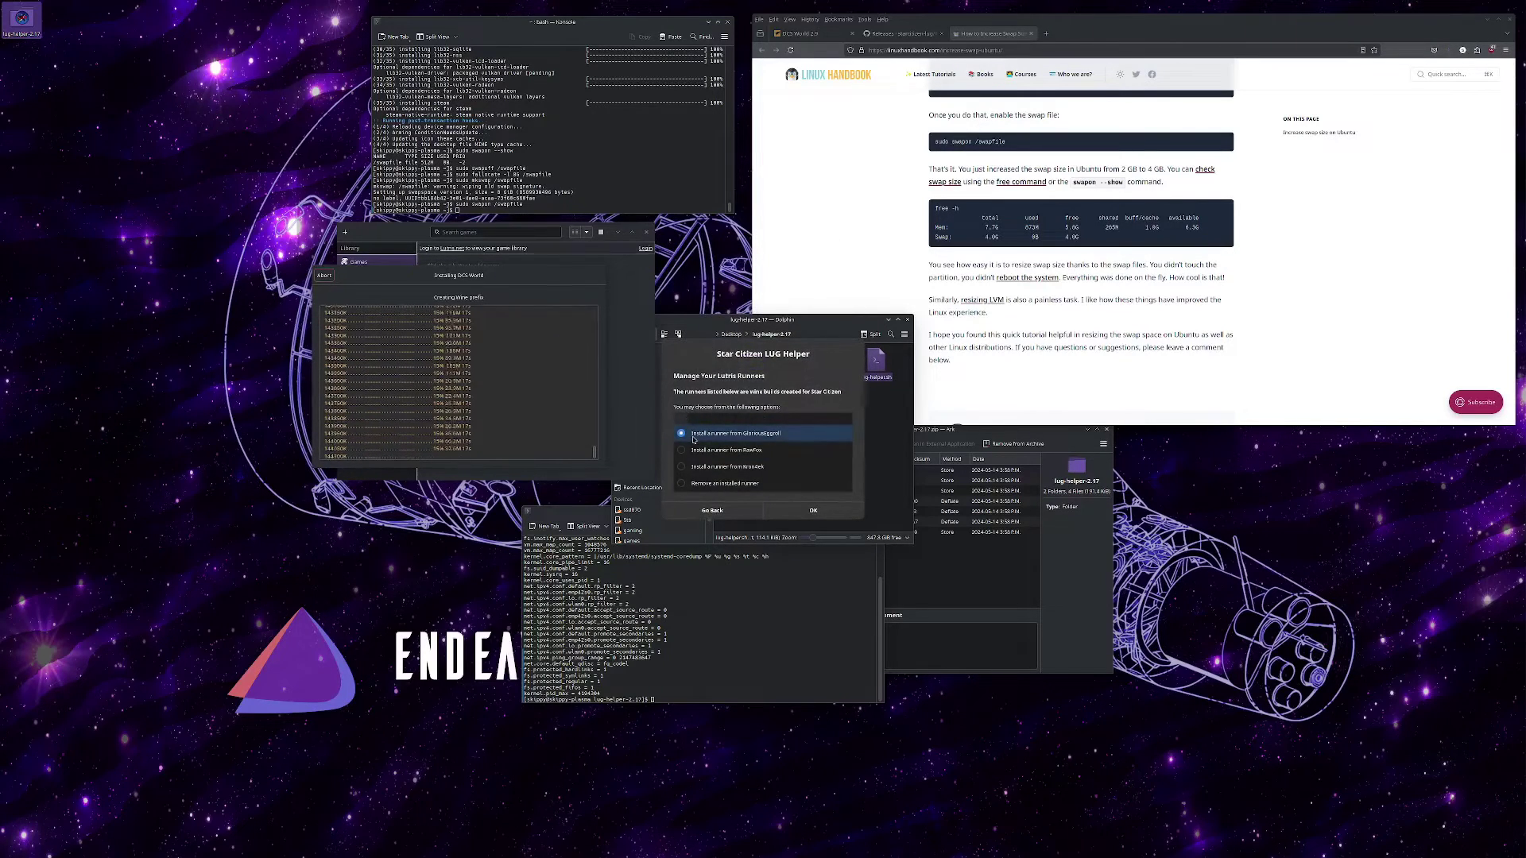
pyautogui.click(813, 510)
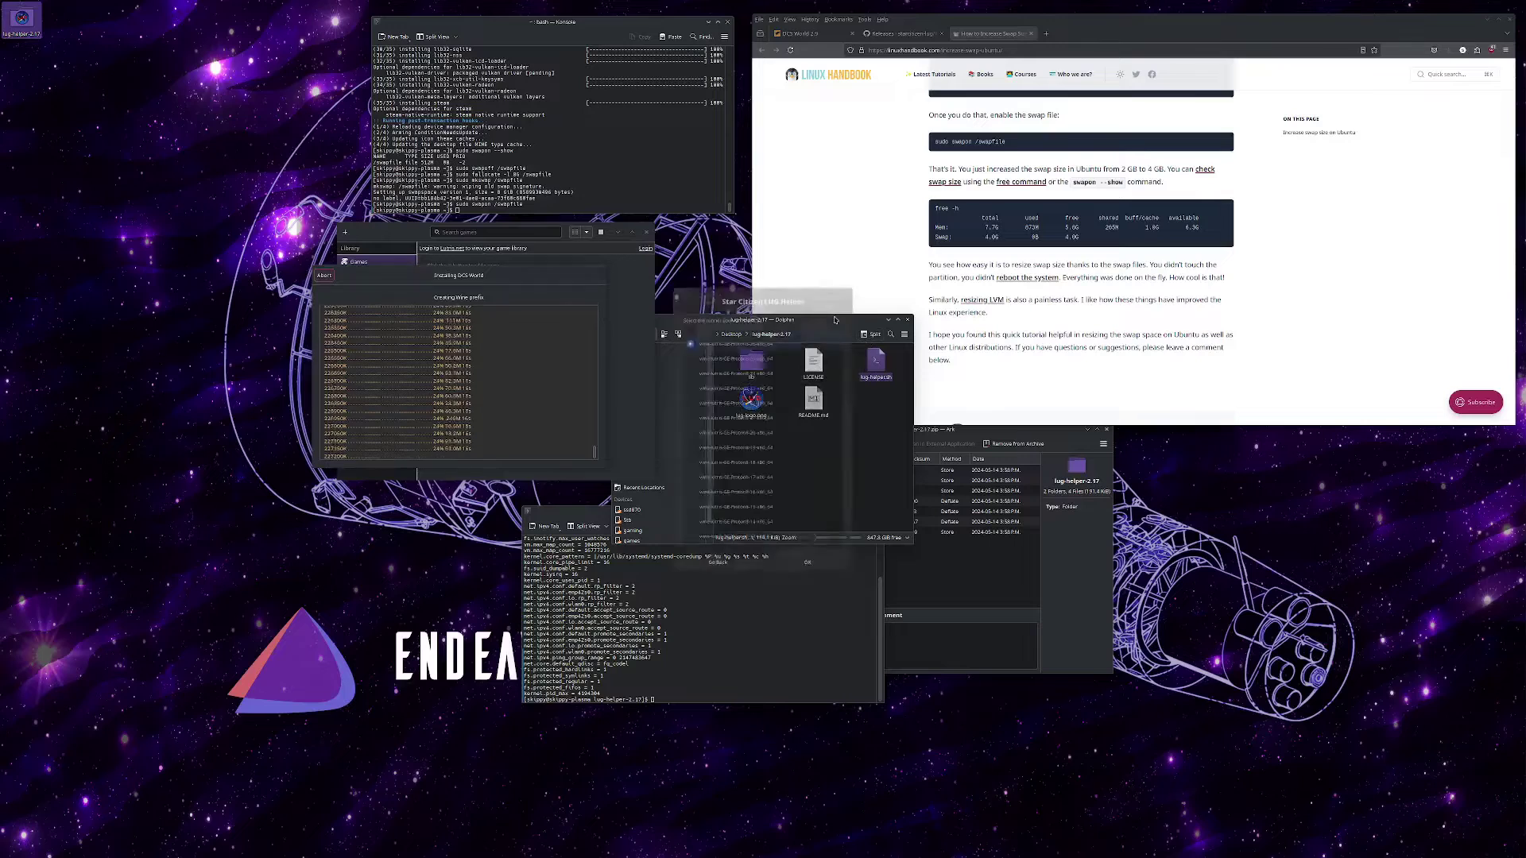
pyautogui.click(826, 580)
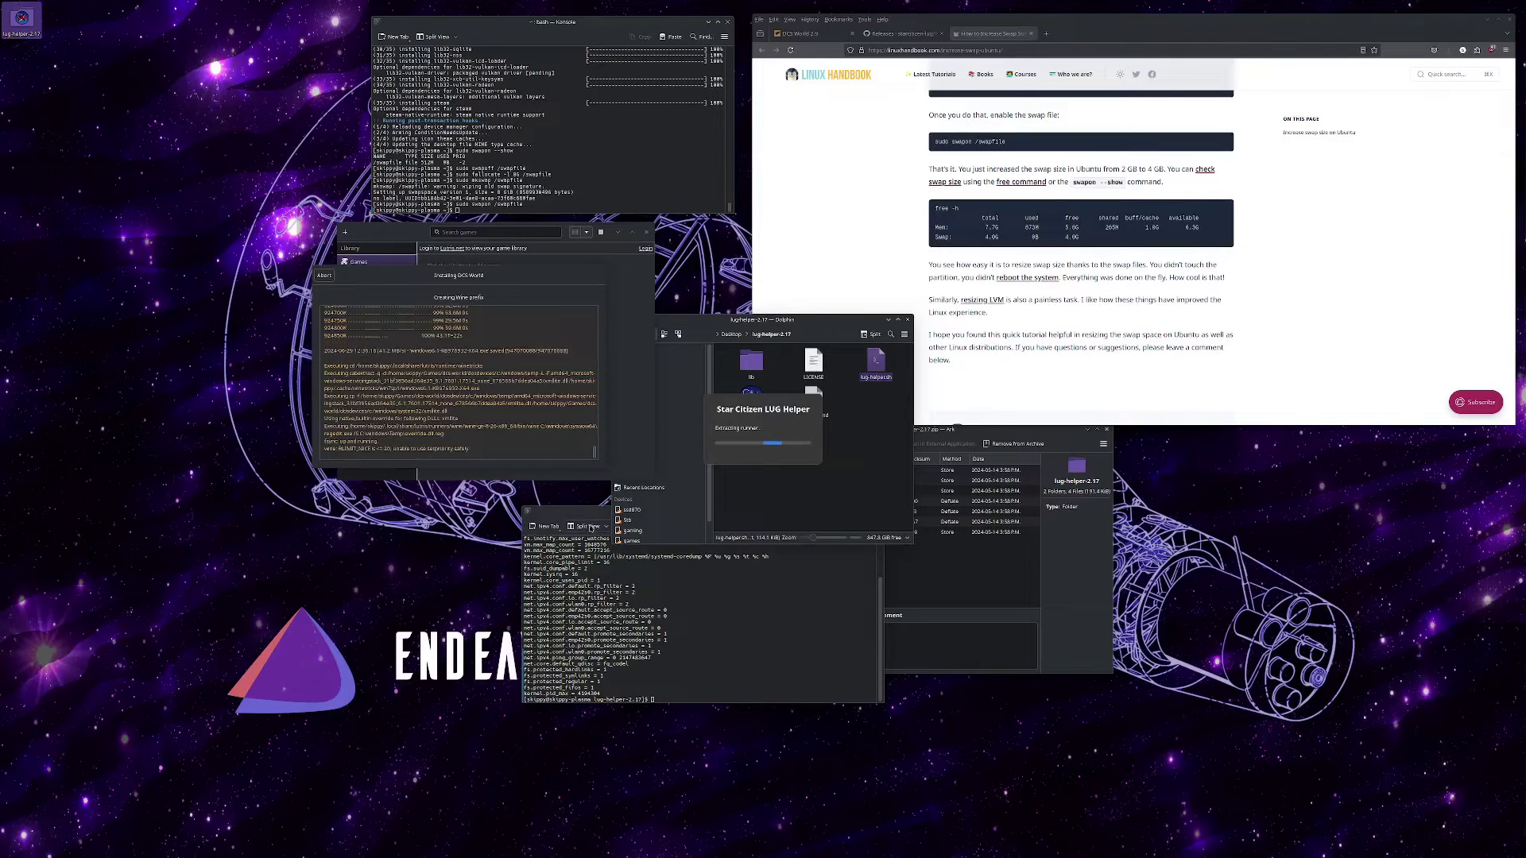
# Close the lug-helper-2.17 terminal and decline automatic Lutris configuration for the downloaded runner, returning to the helper's main options.
pyautogui.moveTo(590, 521); pyautogui.dragTo(339, 512)
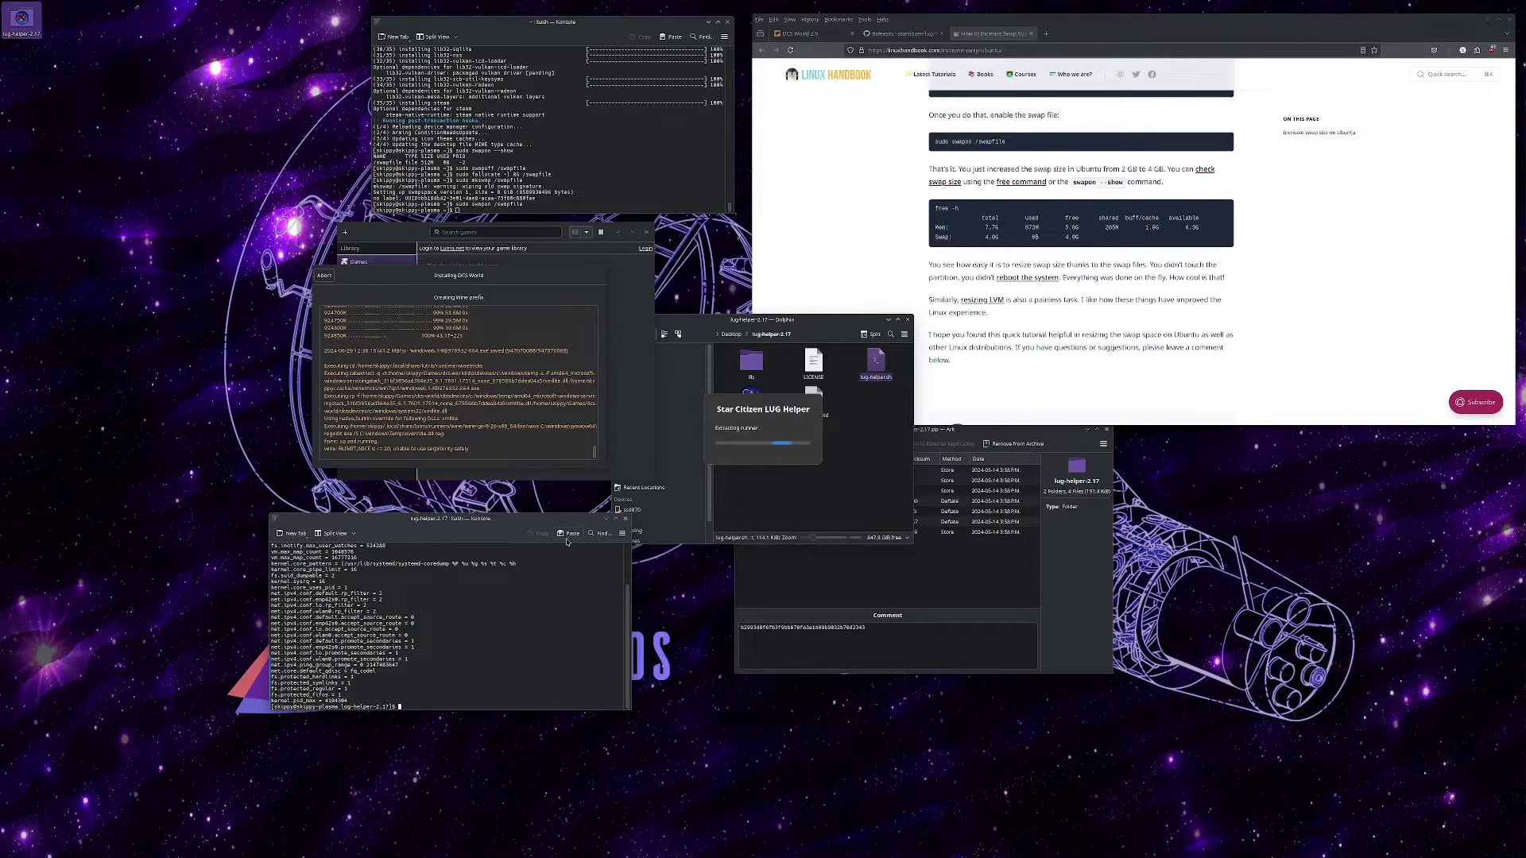
pyautogui.click(627, 512)
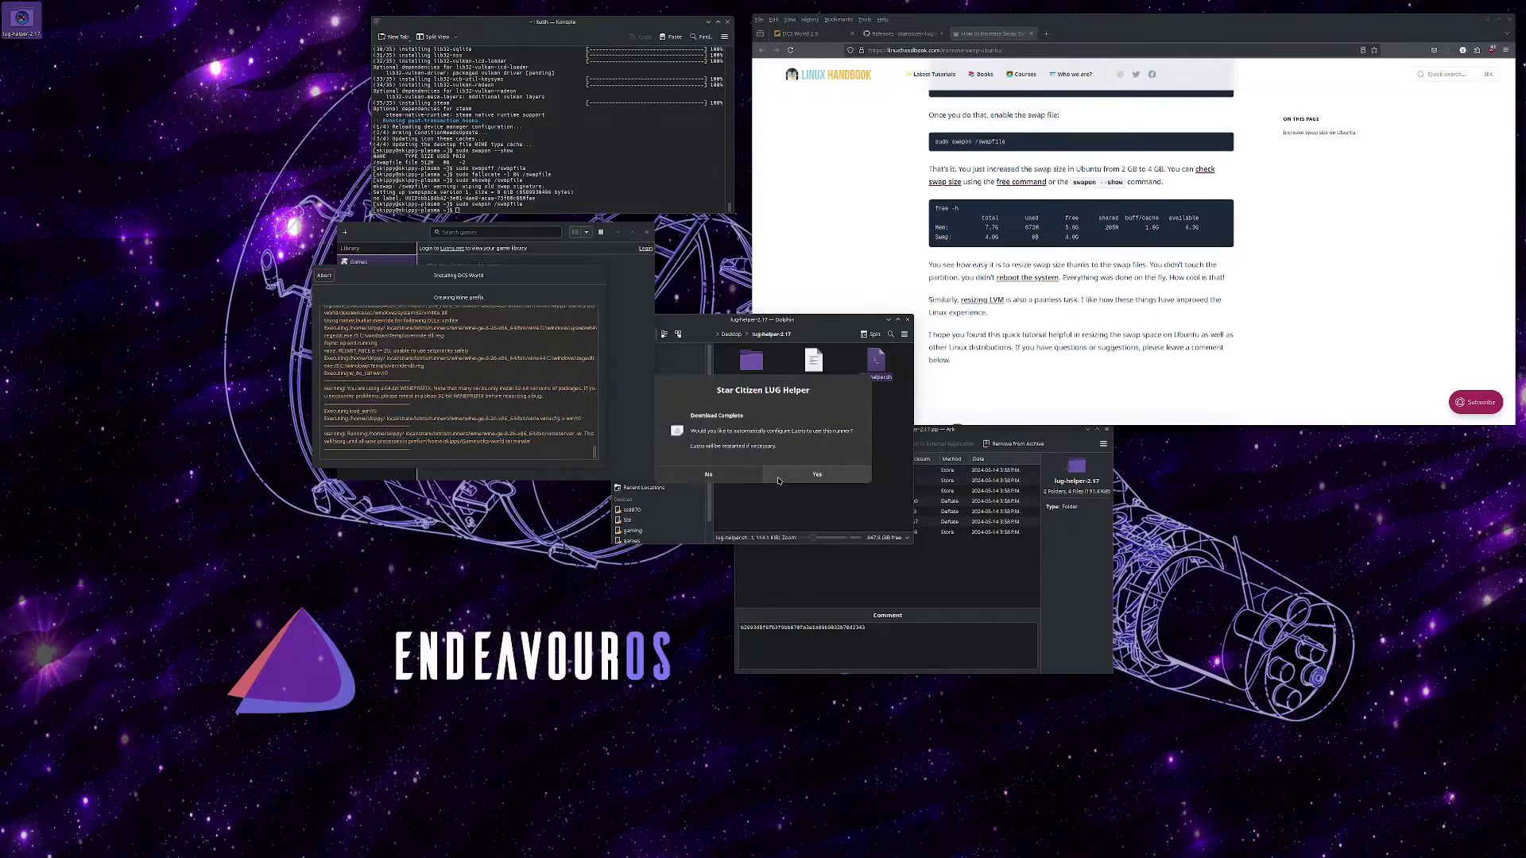
pyautogui.click(744, 475)
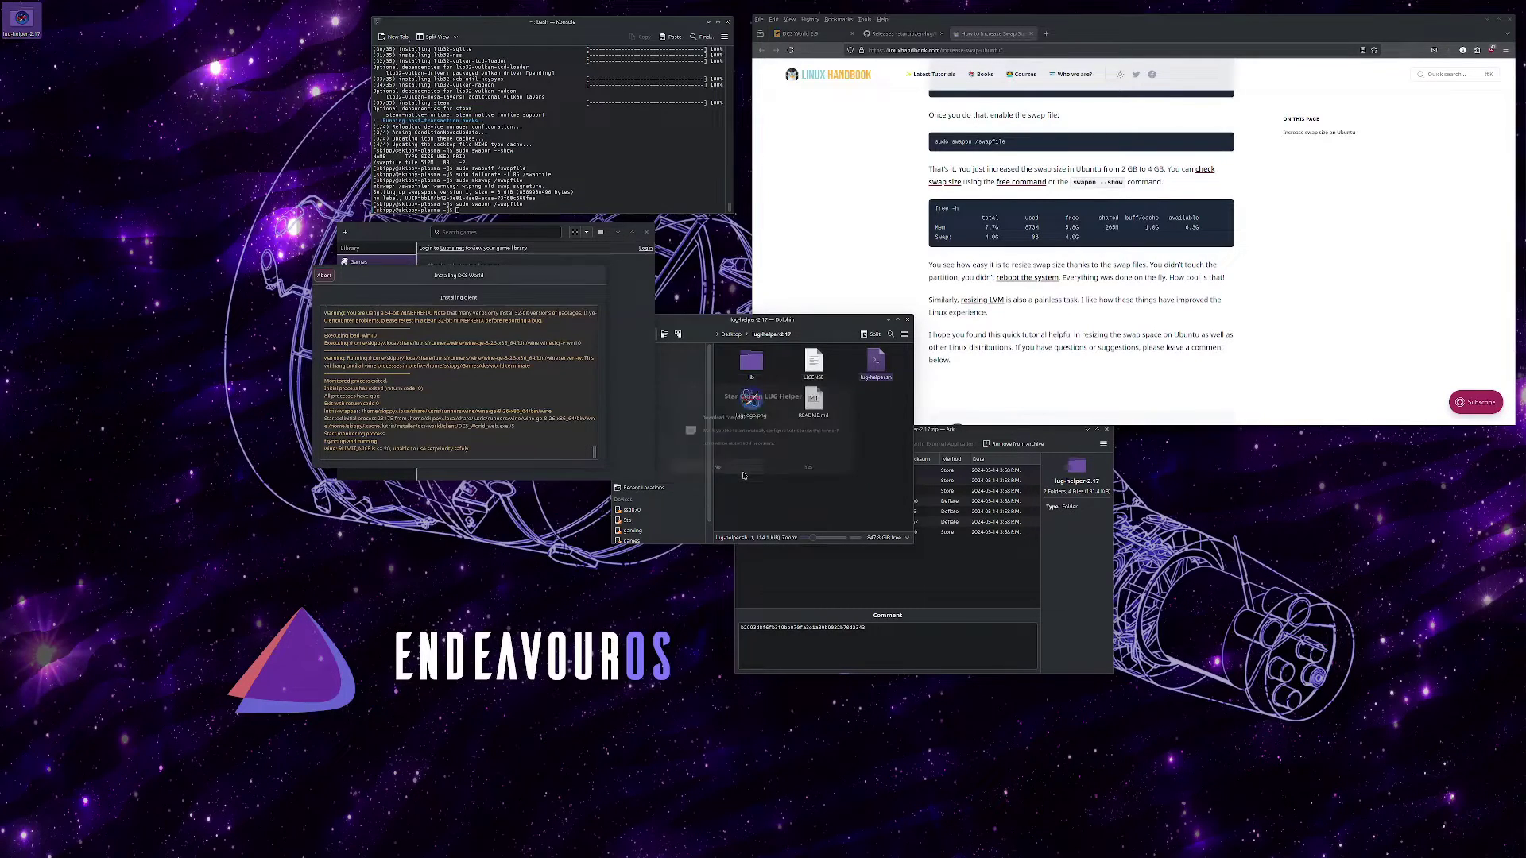
pyautogui.click(713, 507)
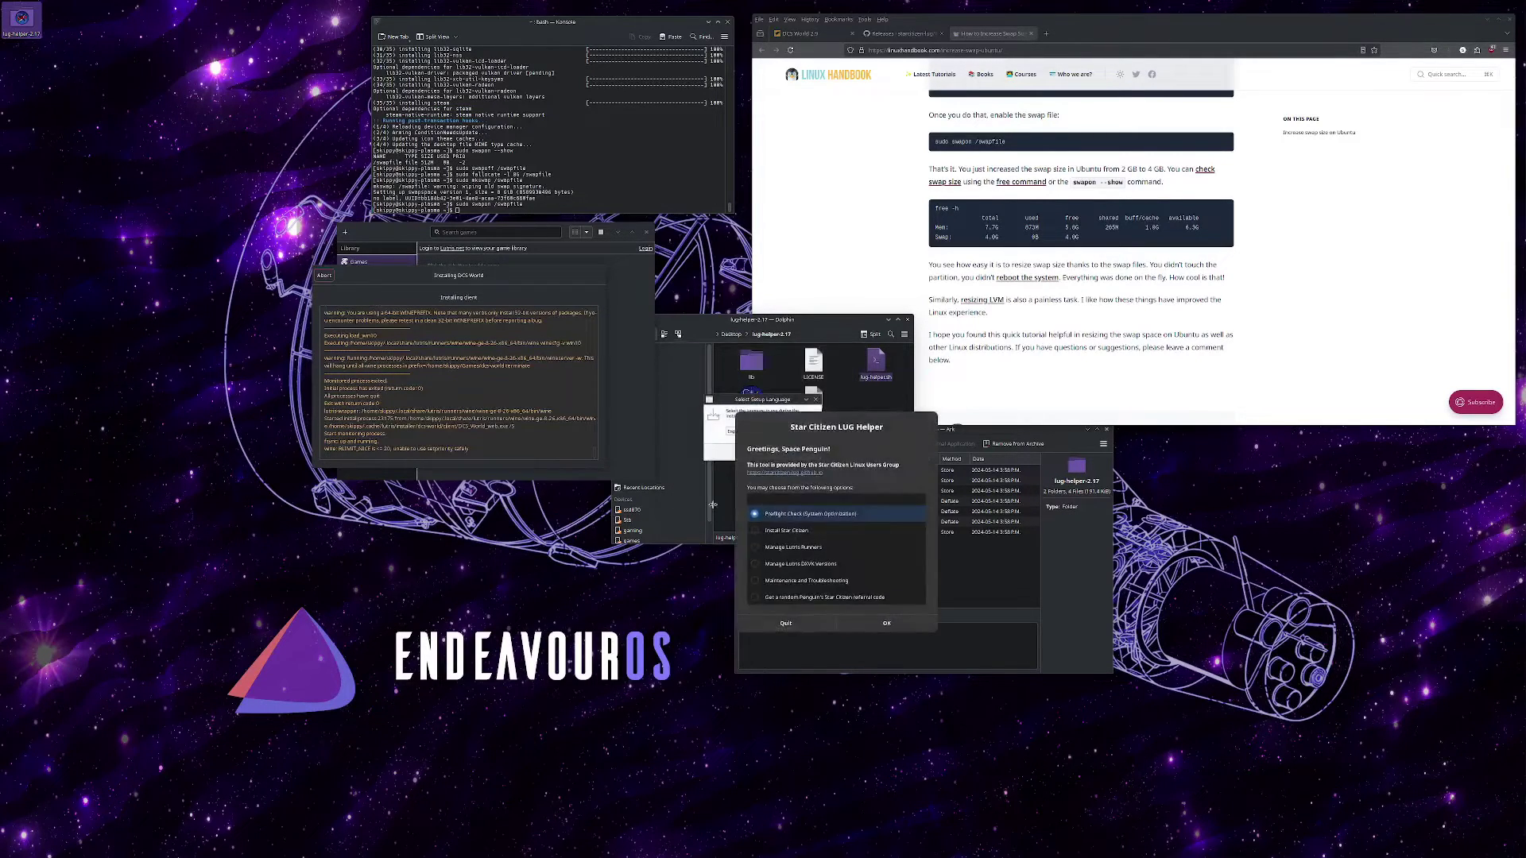
# Confirm the default setup language and accept the DCS World license agreement in the setup wizard.
pyautogui.moveTo(734, 399); pyautogui.dragTo(594, 368)
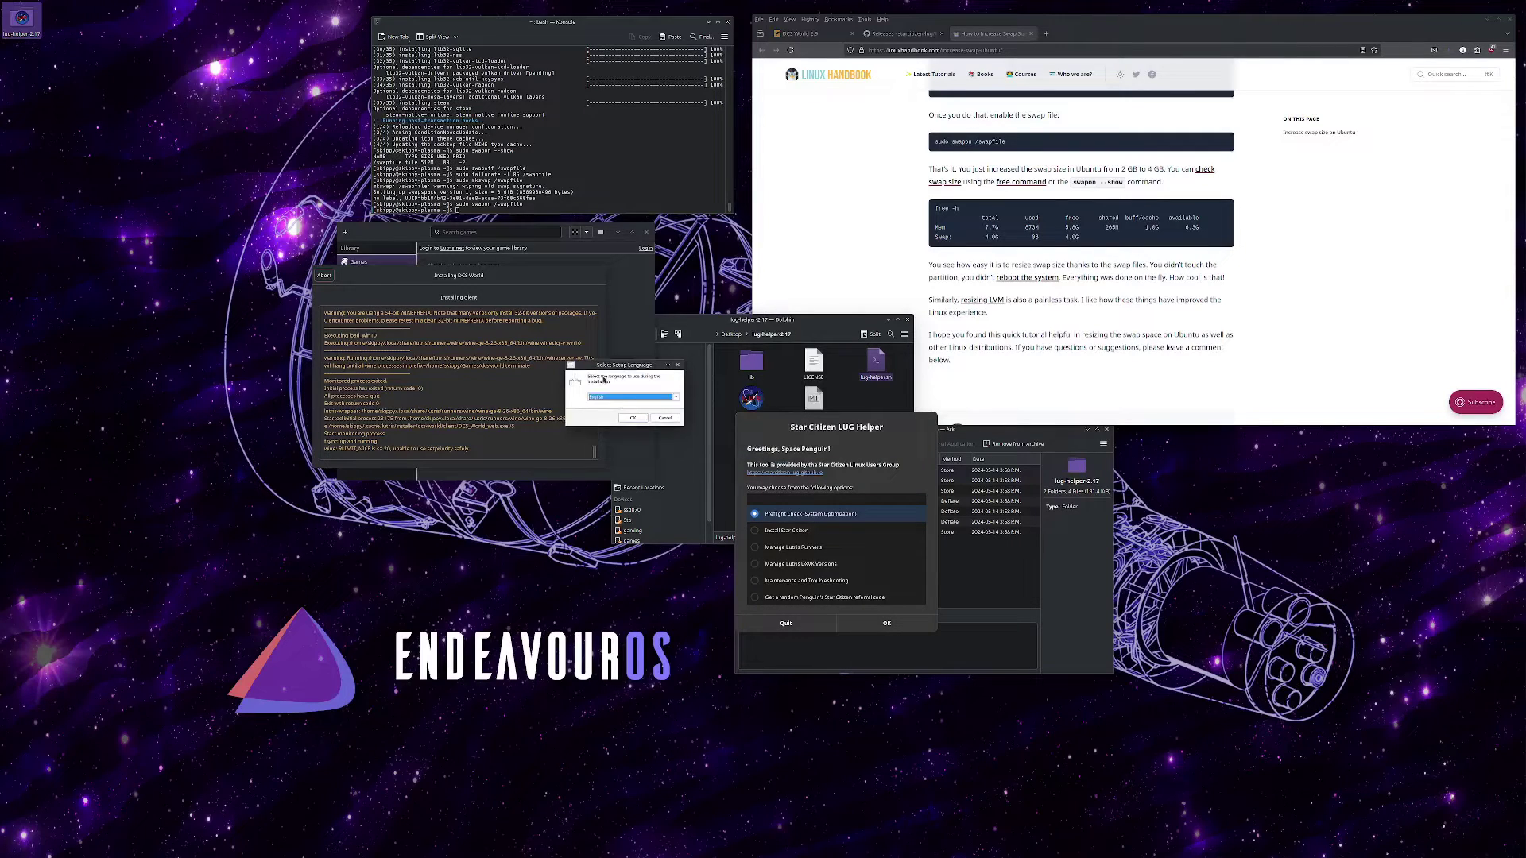
pyautogui.click(635, 424)
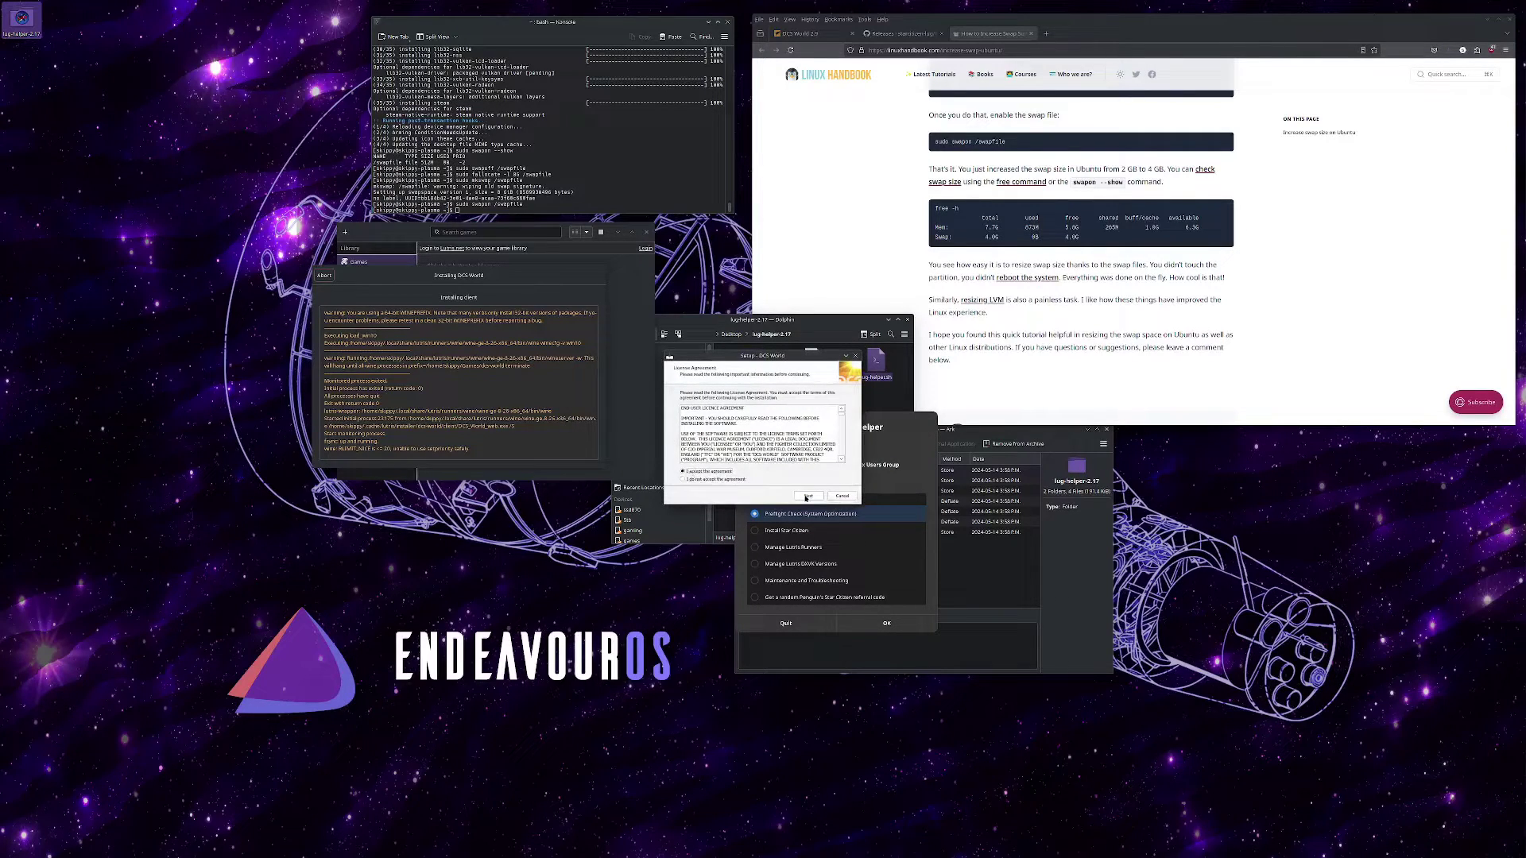
pyautogui.click(806, 497)
pyautogui.click(806, 496)
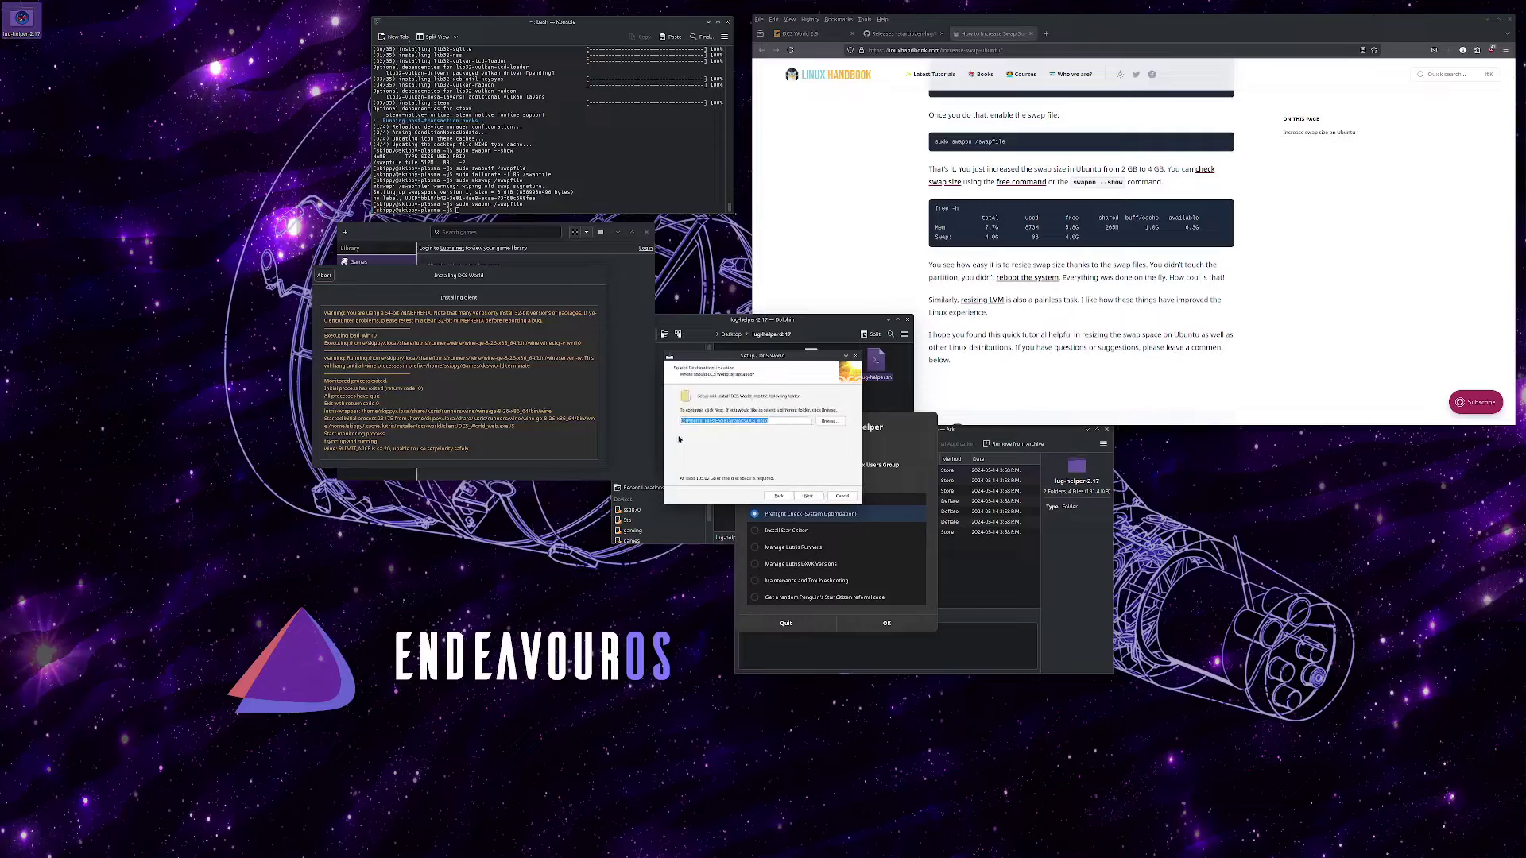
# Run the full DCS World installation with the default folders, finish the setup wizard and close the Lutris installer.
pyautogui.click(683, 421)
pyautogui.click(809, 496)
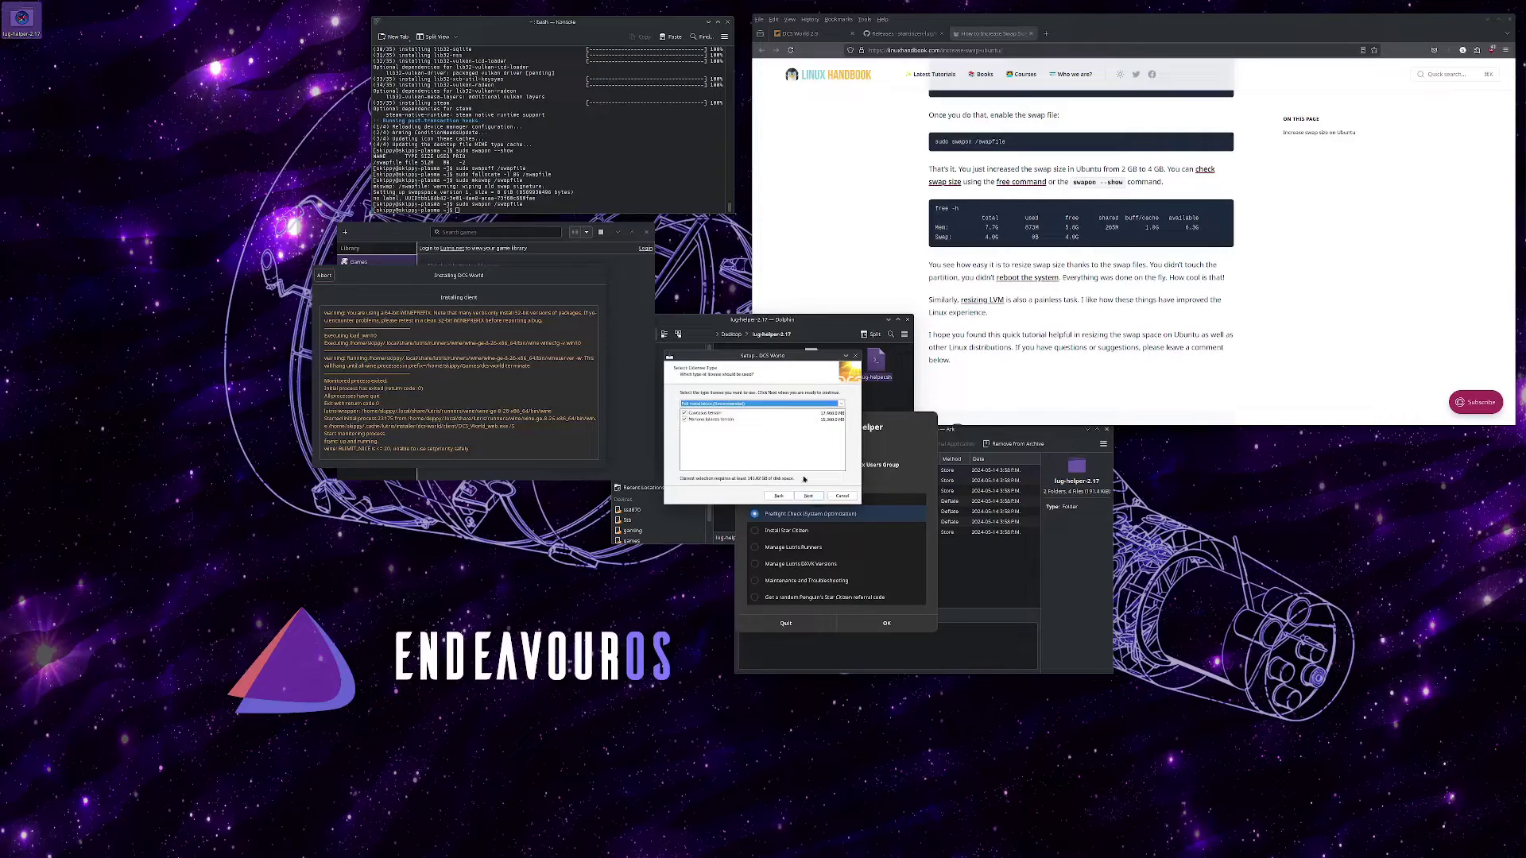
pyautogui.click(809, 496)
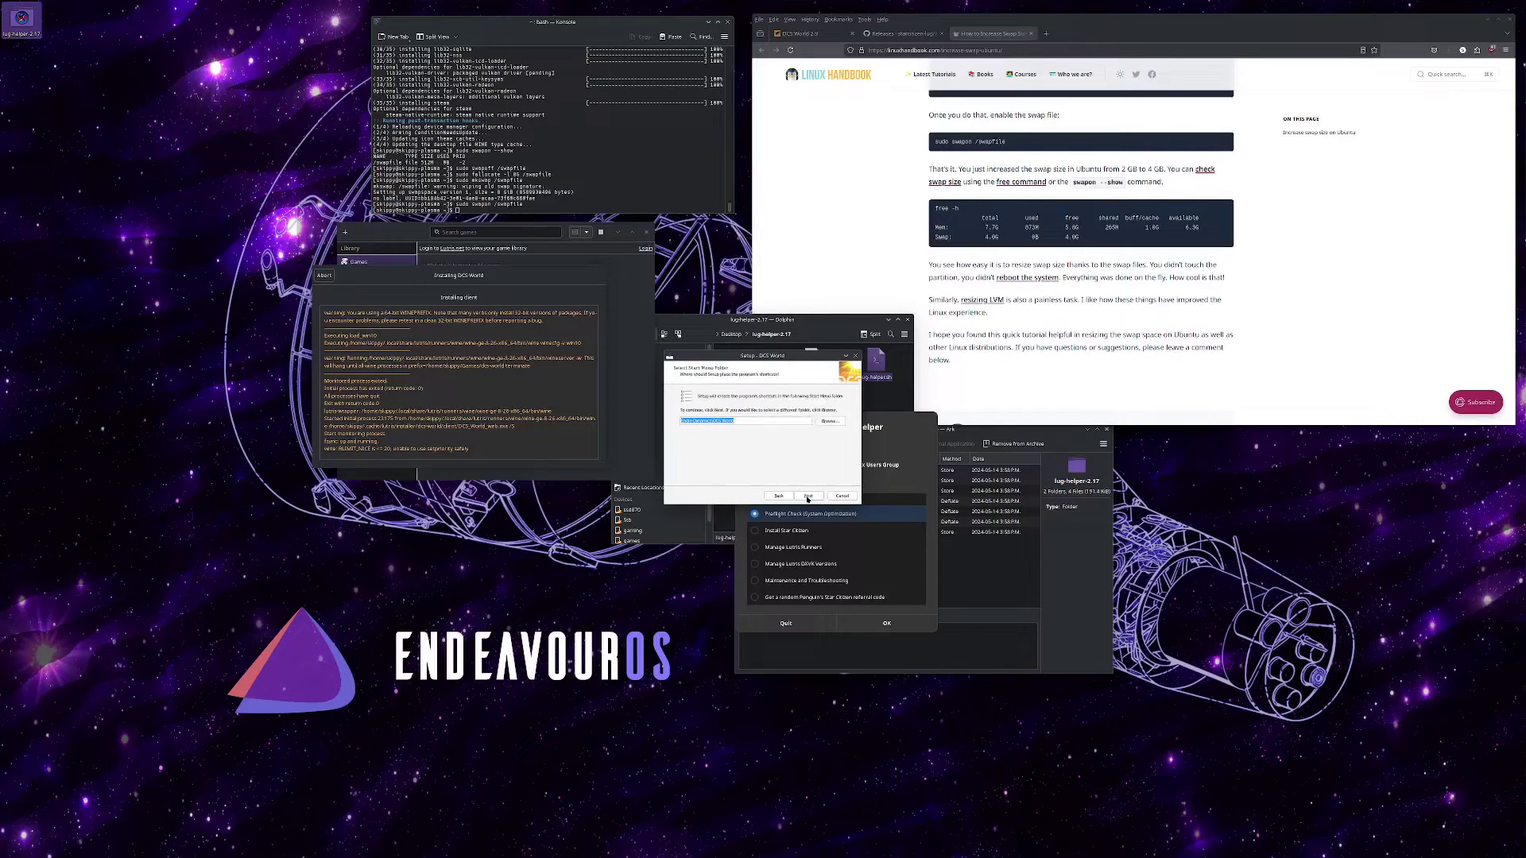
pyautogui.click(808, 495)
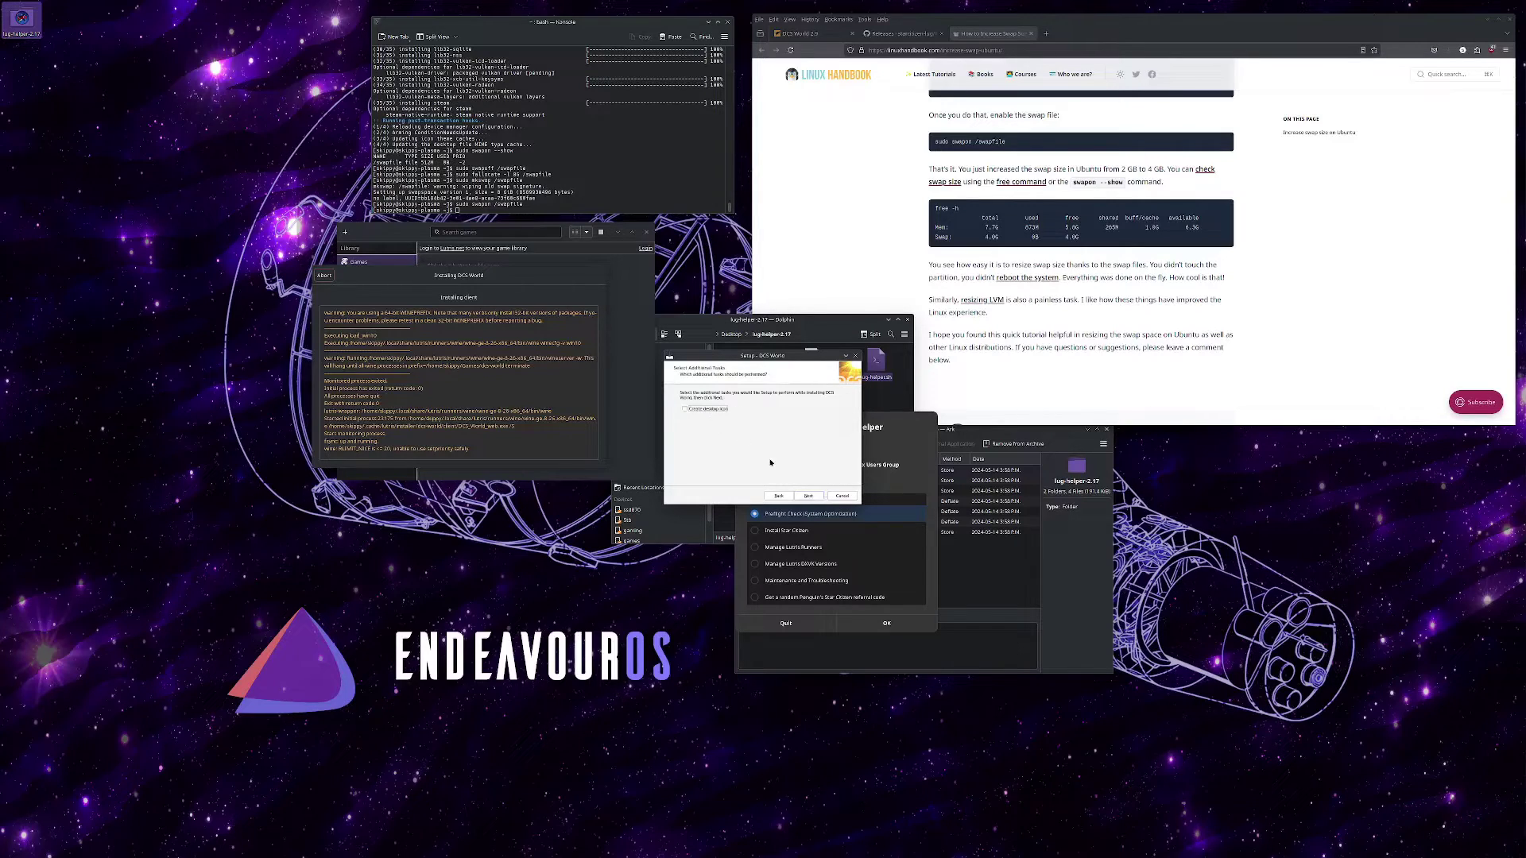
pyautogui.click(804, 496)
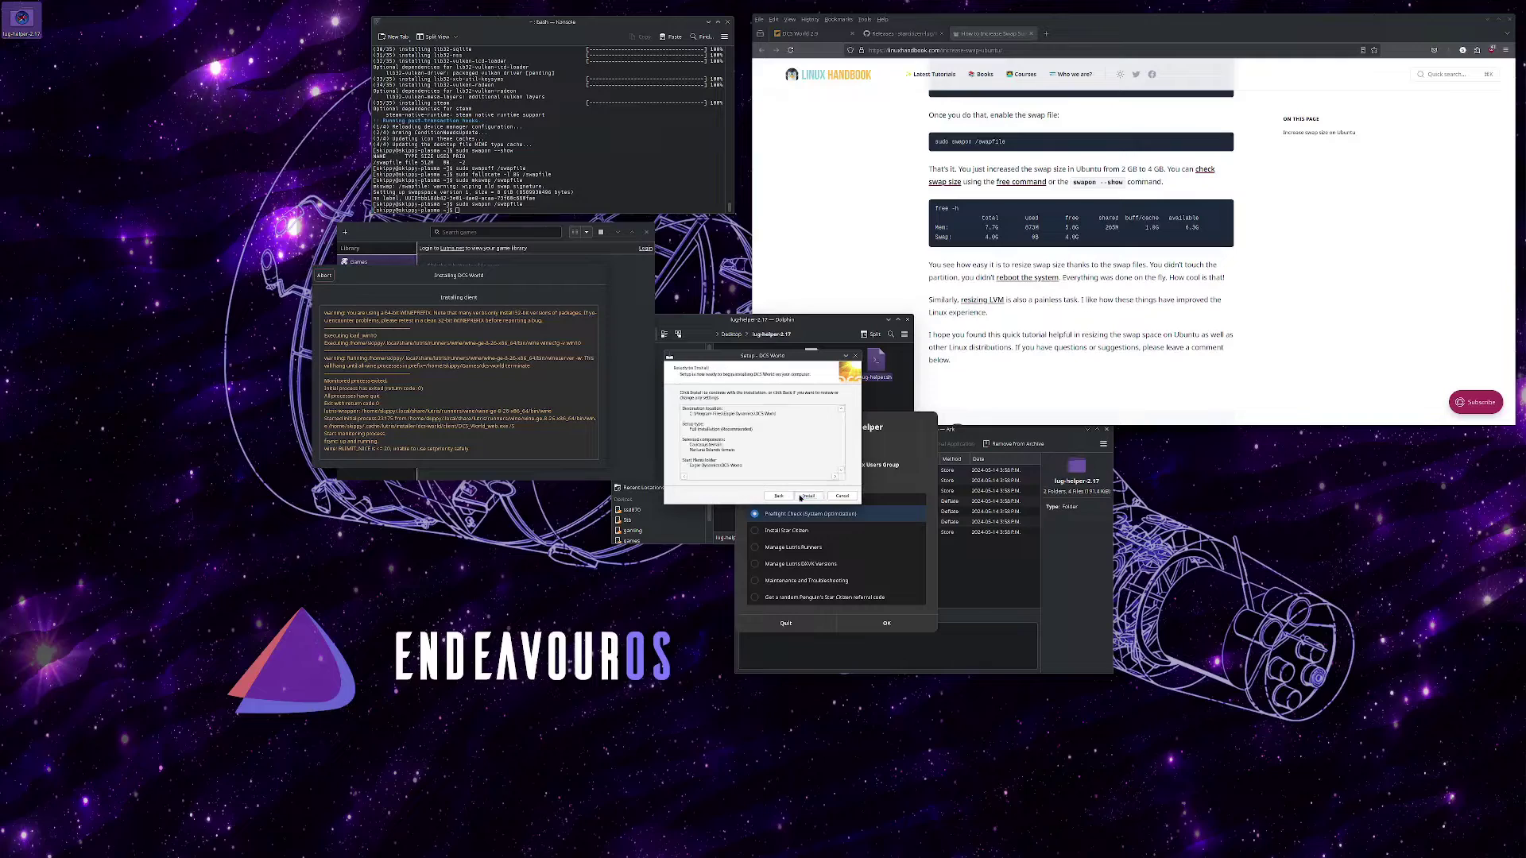
pyautogui.click(807, 496)
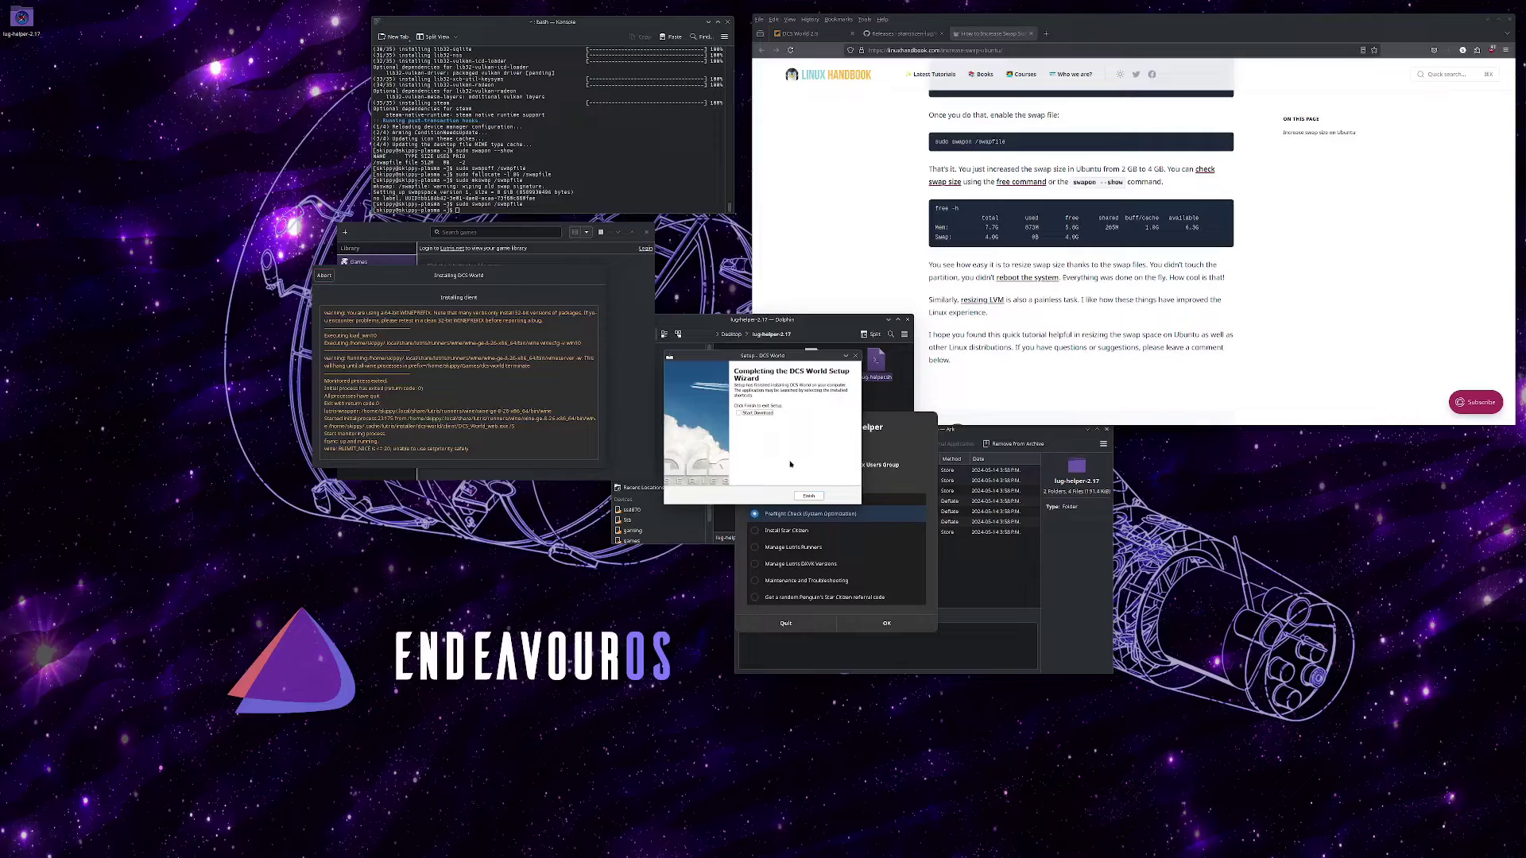
pyautogui.click(799, 495)
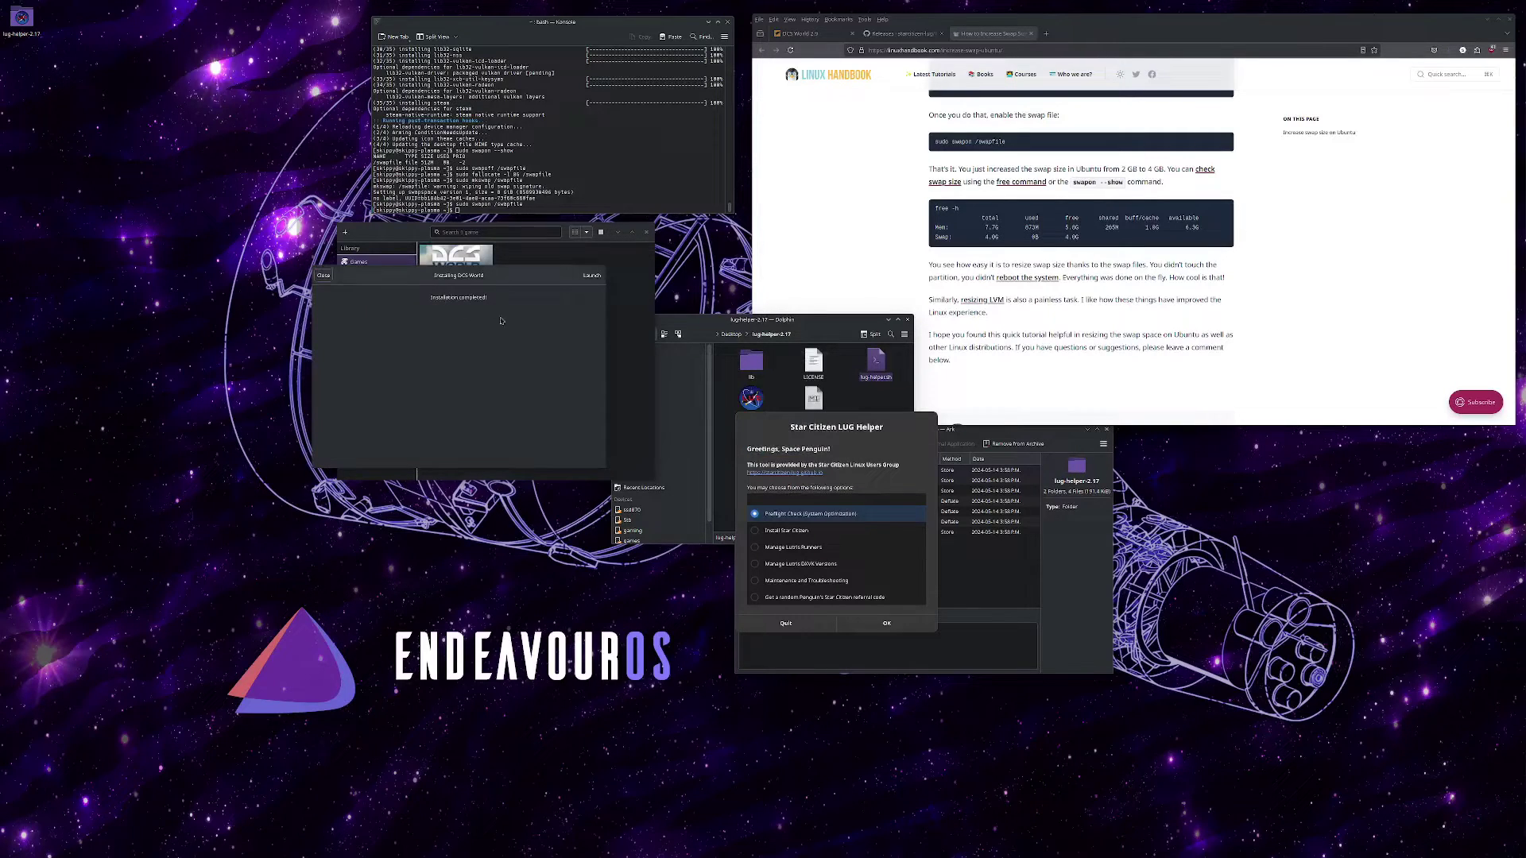
pyautogui.click(323, 275)
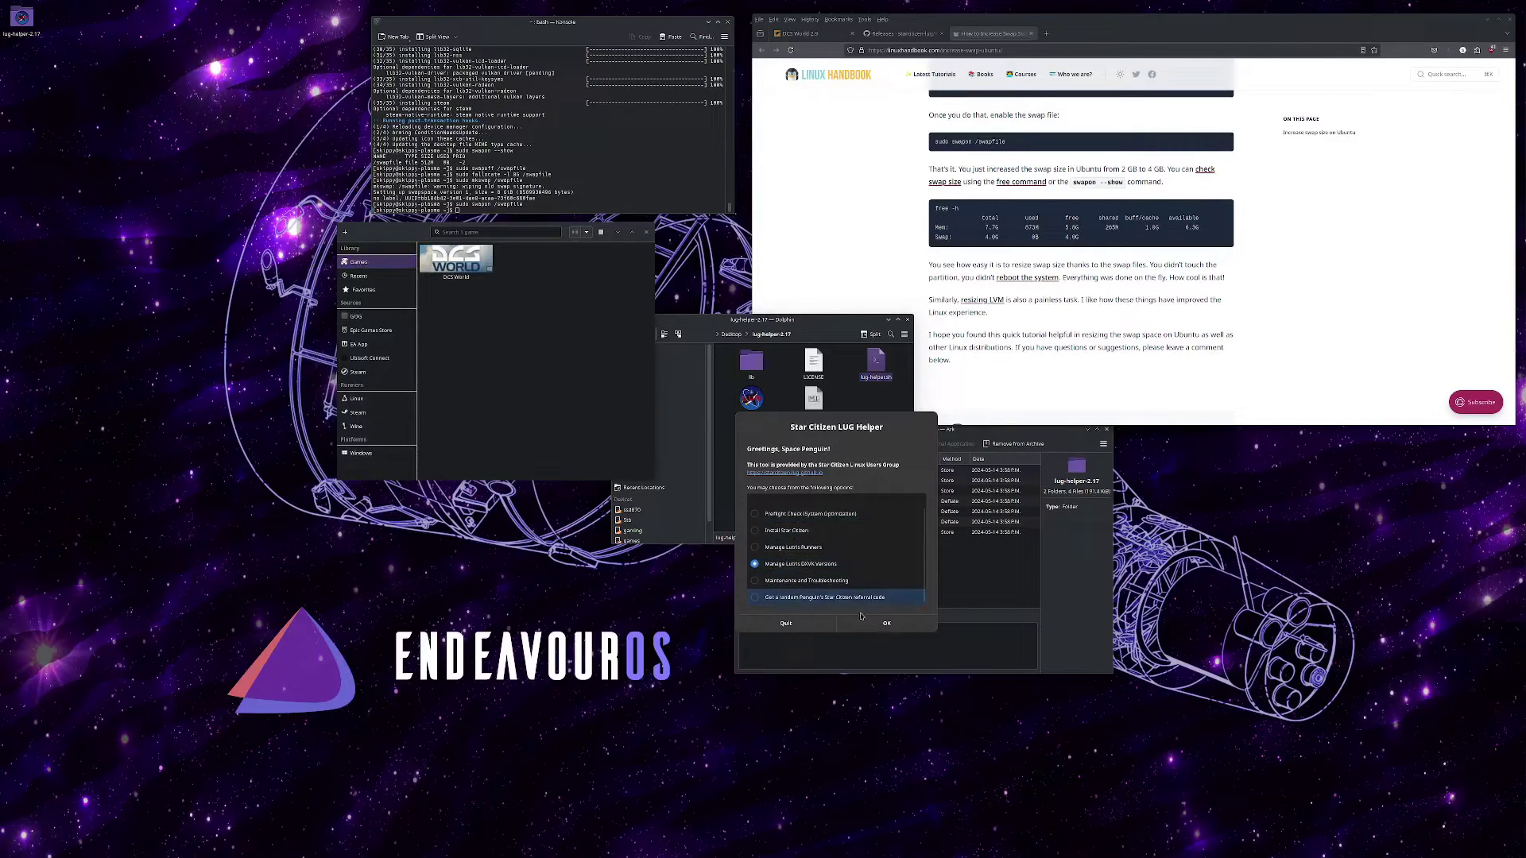
# Install dxvk-2.3.1 from doitsujin (standard dxvk) through Manage Lutris DXVK Versions in LUG Helper and accept automatic Lutris configuration.
pyautogui.doubleClick(844, 592)
pyautogui.press('Down')
pyautogui.press('Down')
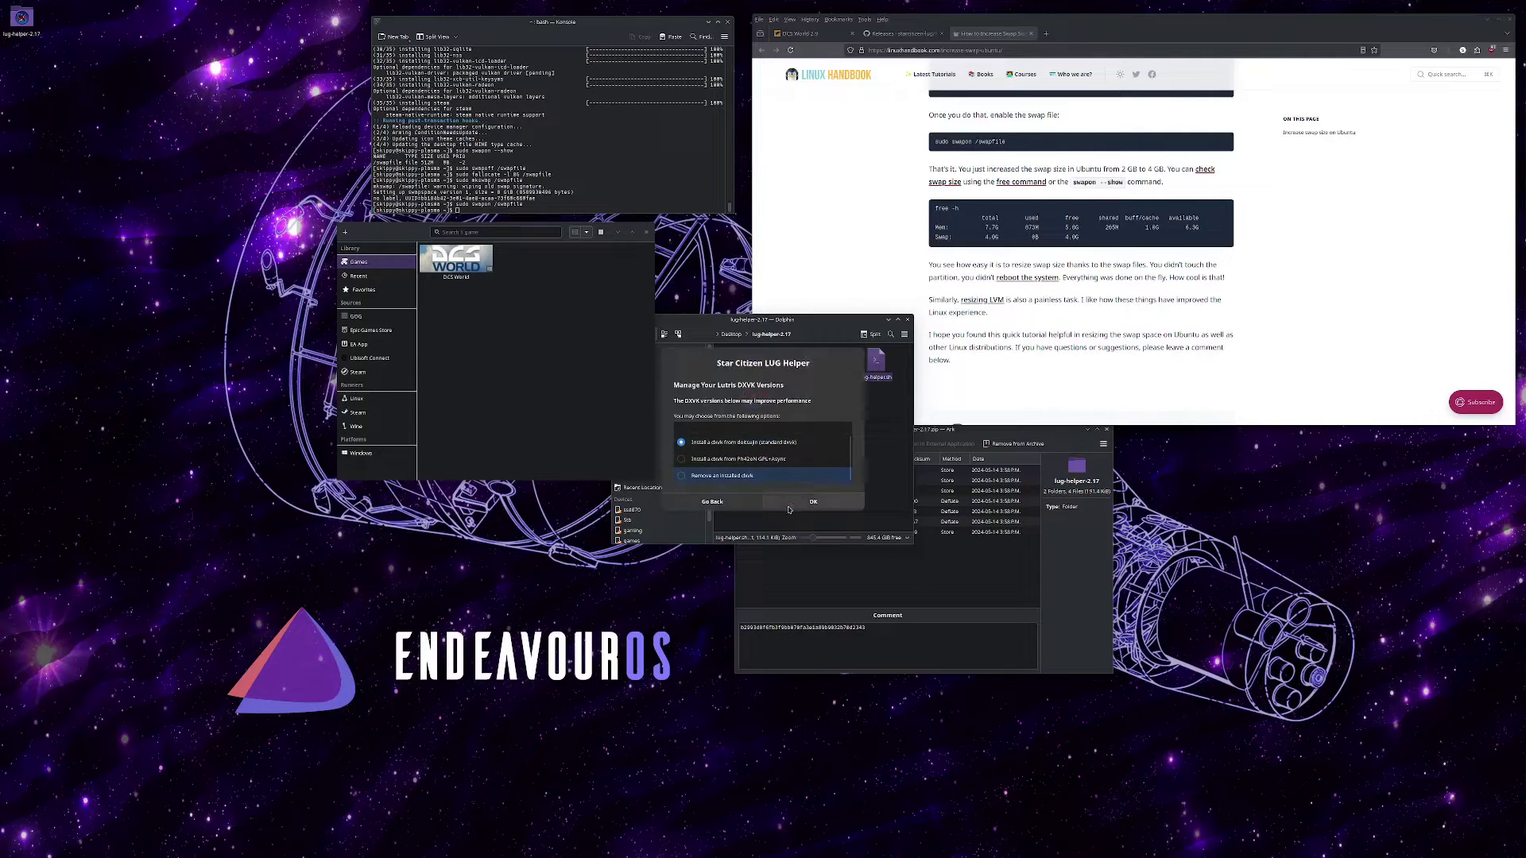
pyautogui.click(813, 501)
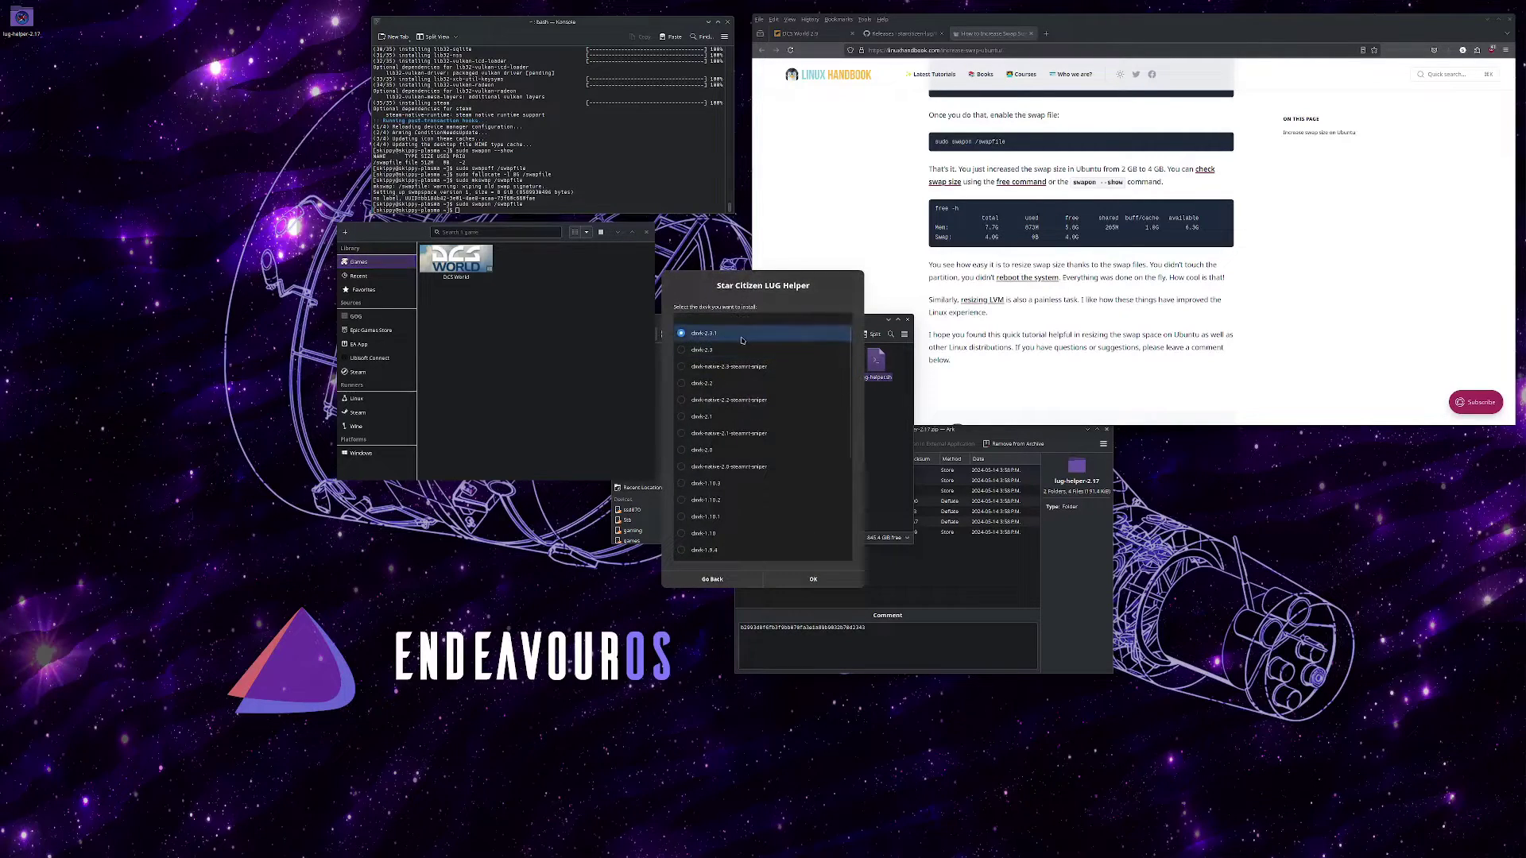
pyautogui.doubleClick(741, 340)
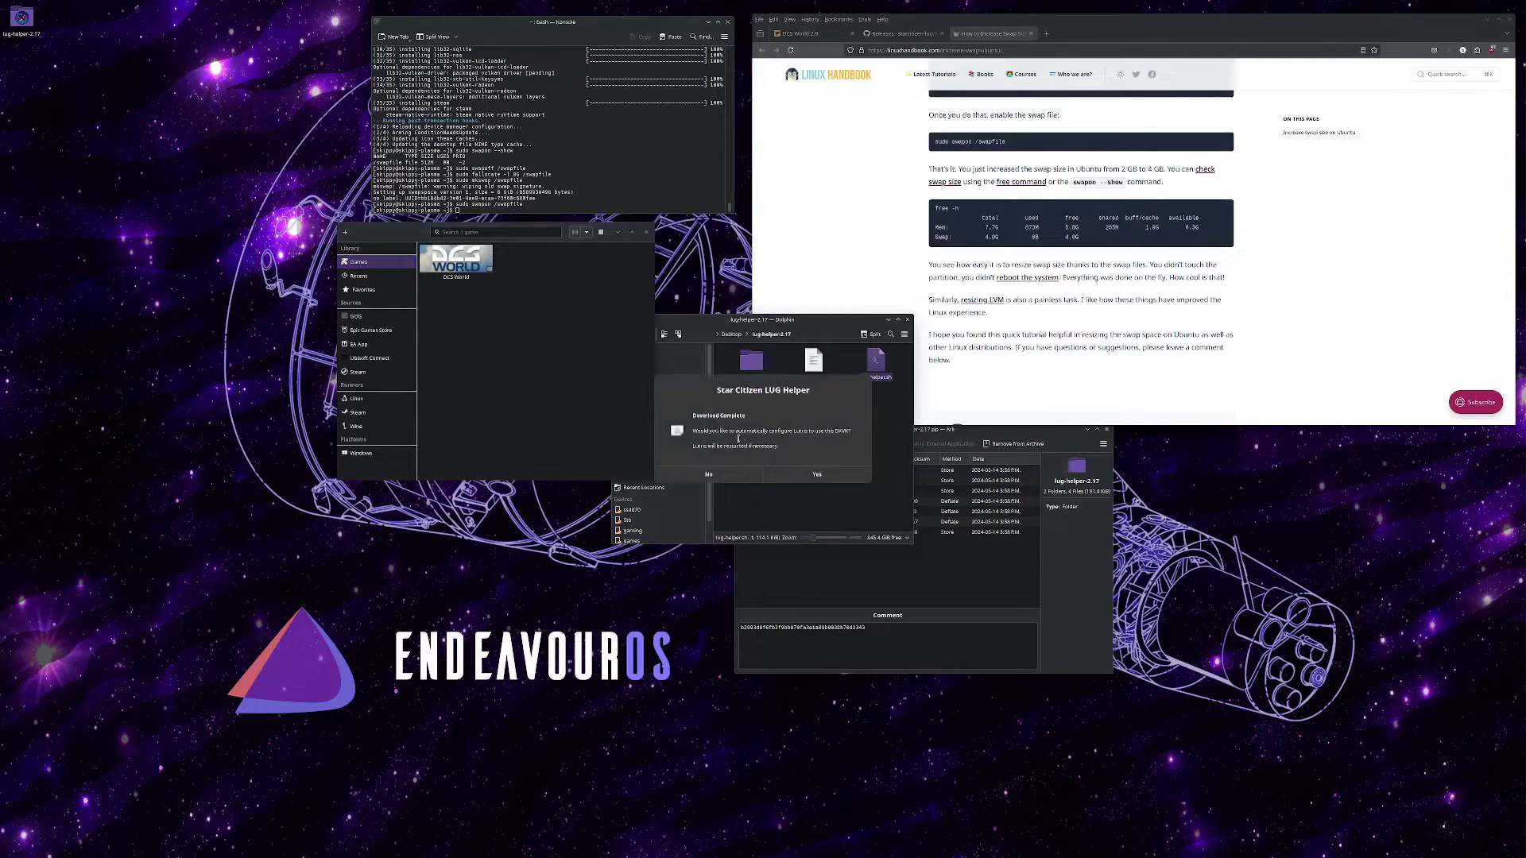
pyautogui.click(783, 474)
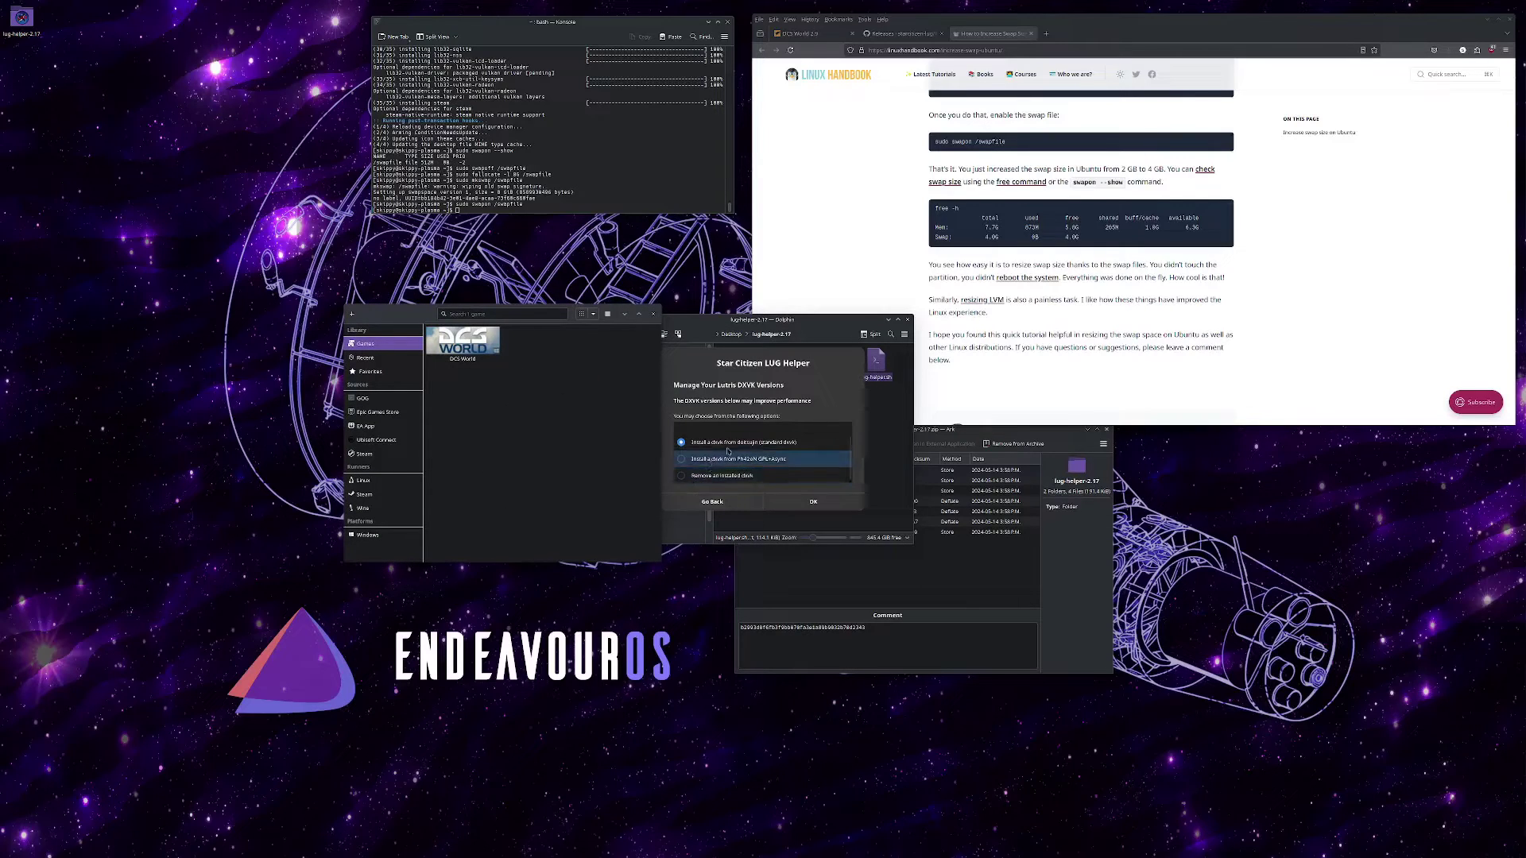
# Reopen the helper's standard dxvk list and set DCS World's Wine version to wine-ge-8-26-x86_64 (default) in its Lutris runner options.
pyautogui.click(798, 506)
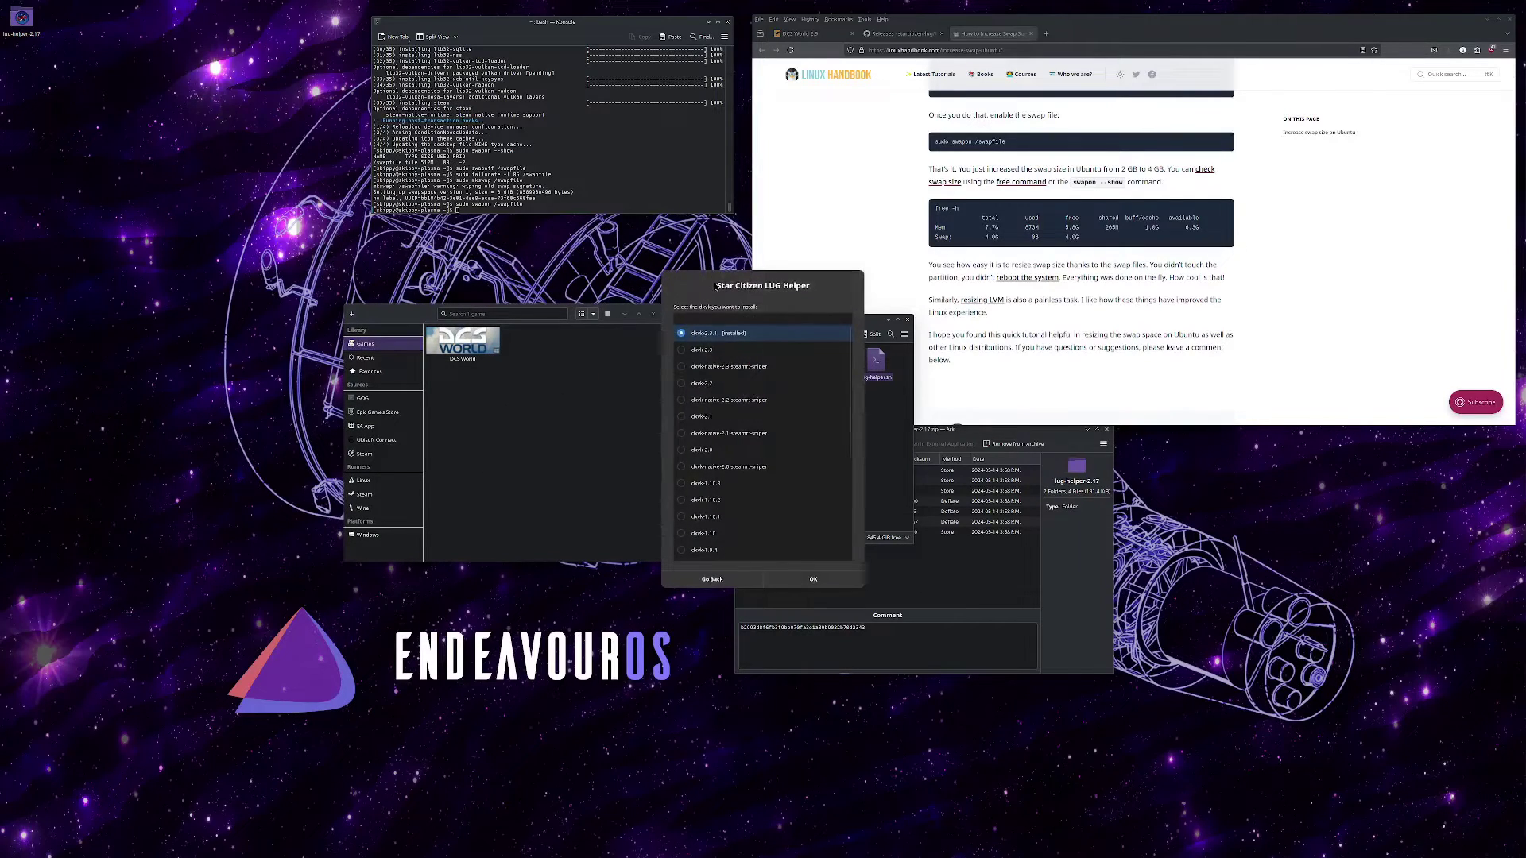
pyautogui.rightClick(490, 341)
pyautogui.click(518, 371)
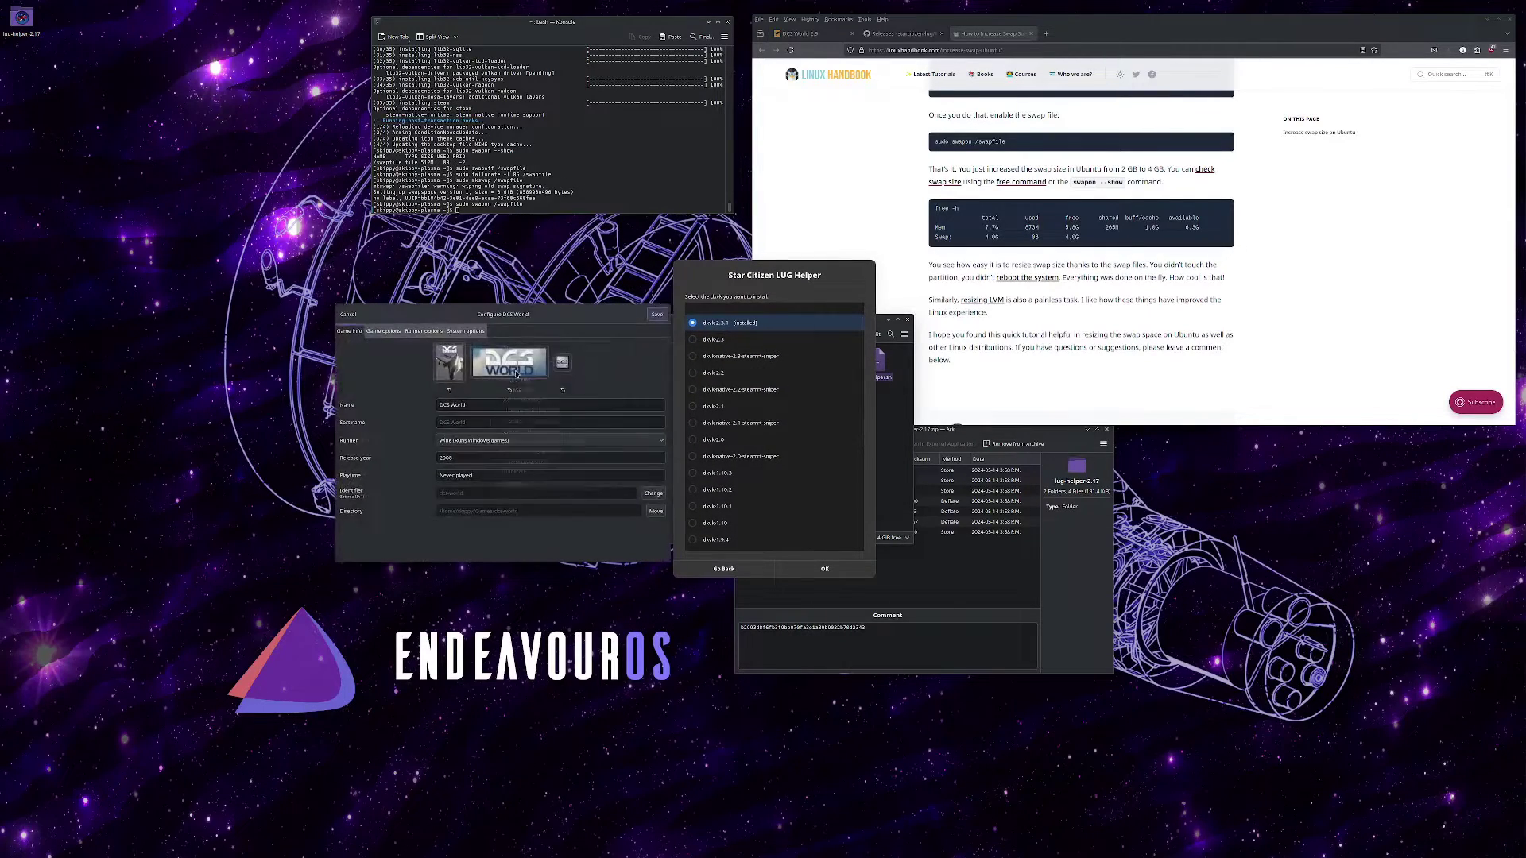
pyautogui.click(424, 330)
pyautogui.click(509, 370)
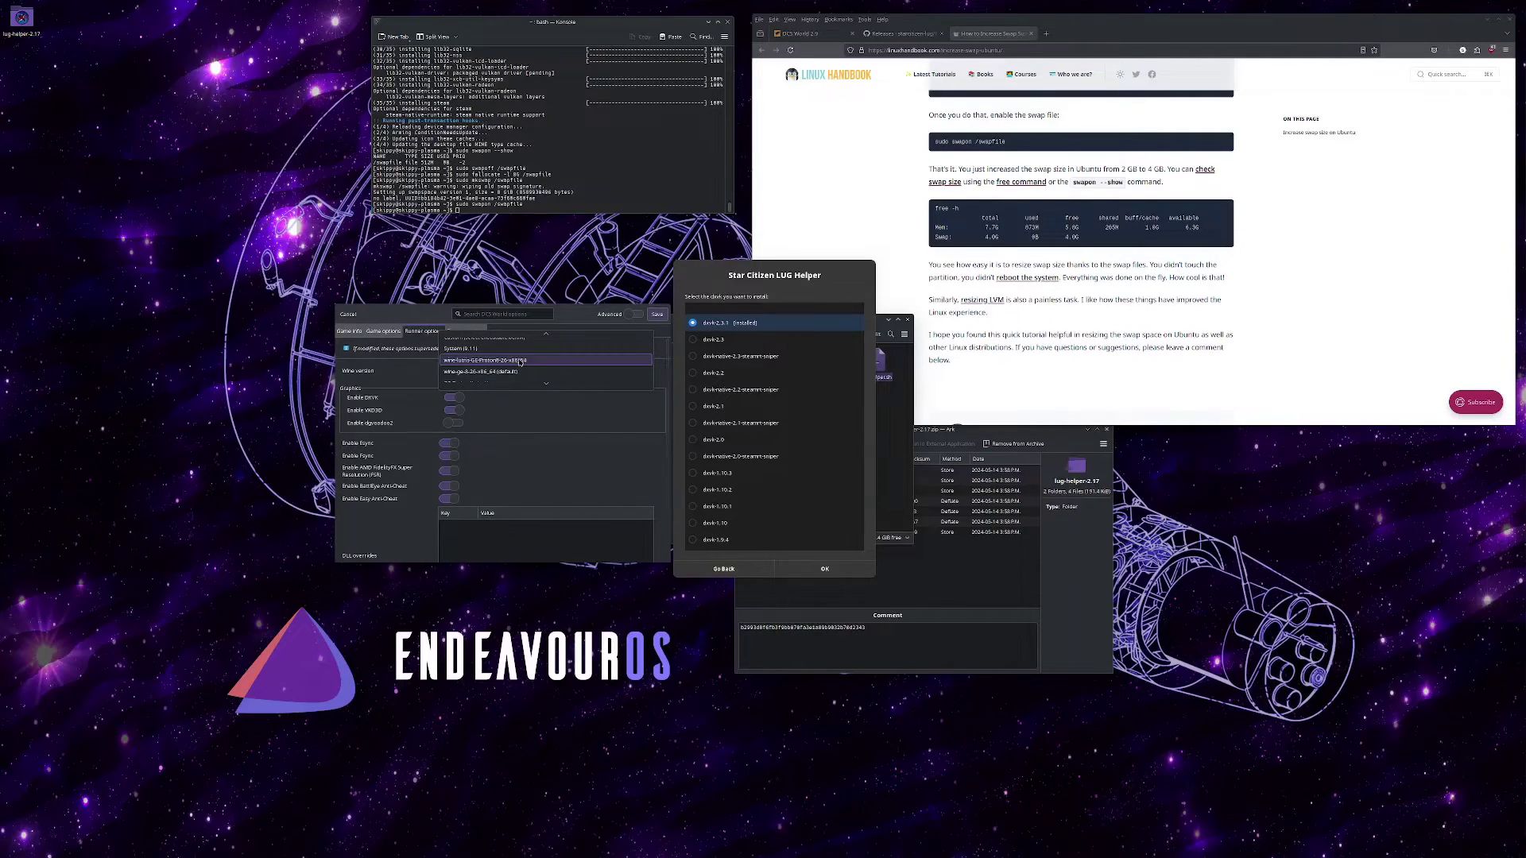
pyautogui.scroll(-1, 538, 363)
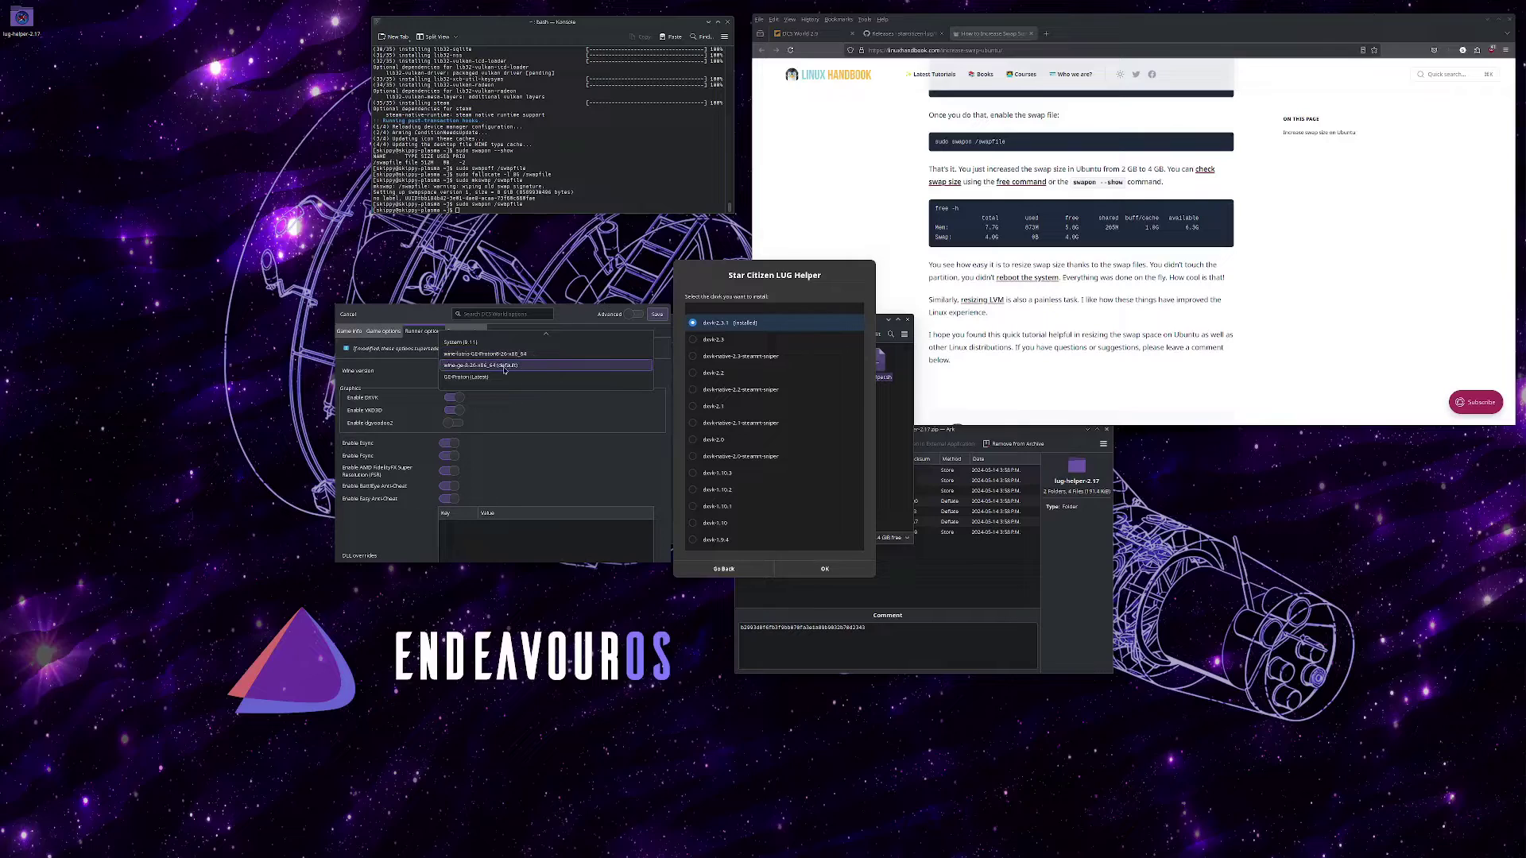
pyautogui.click(500, 370)
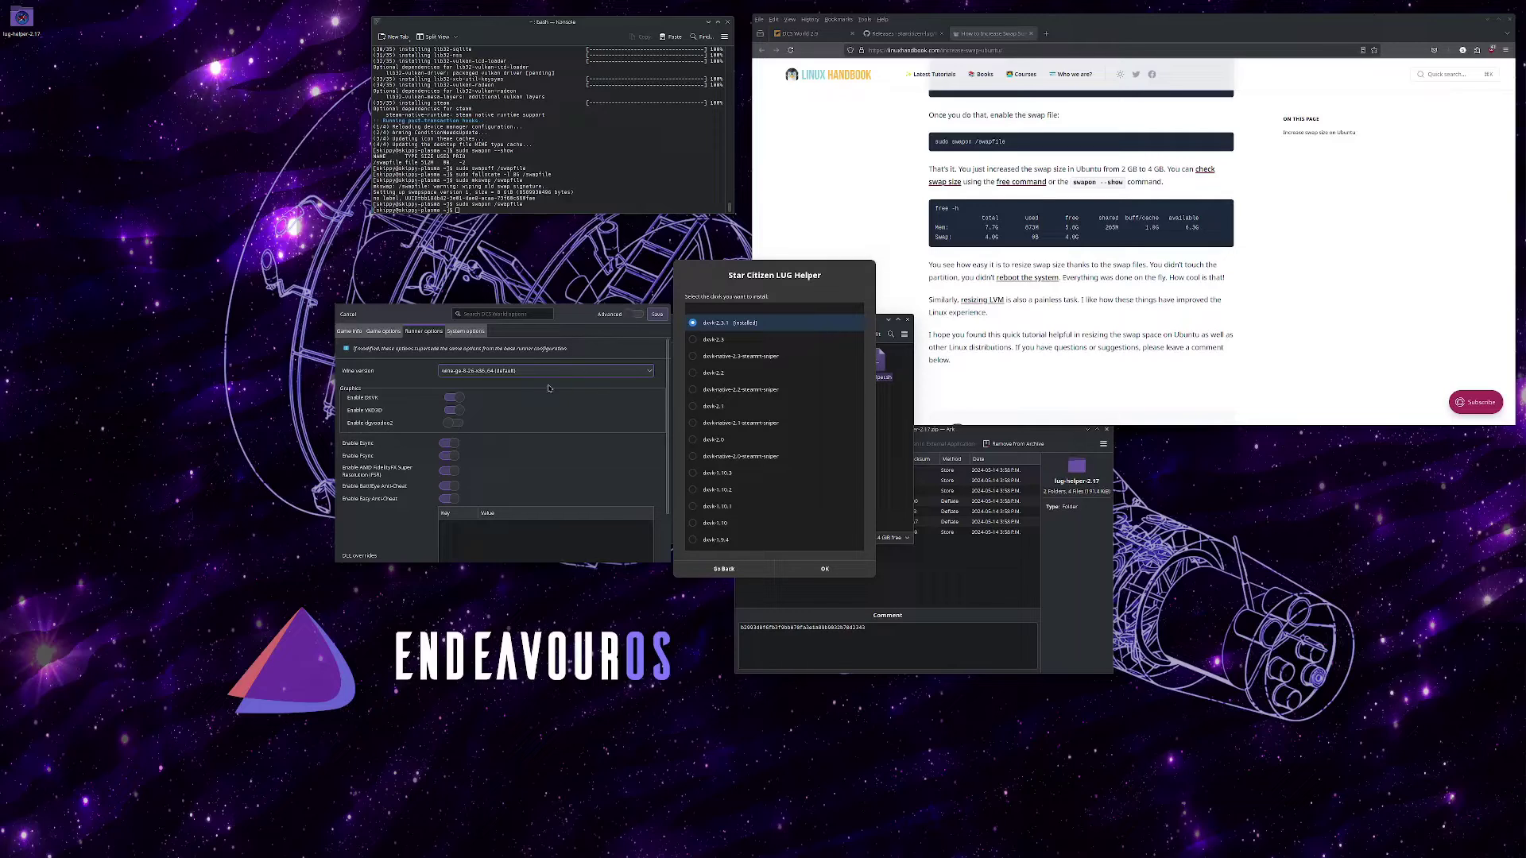
# Show DCS World's advanced runner options, set the DXVK version to dxvk-2.3.1 and look through the remaining runner settings.
pyautogui.click(633, 315)
pyautogui.moveTo(481, 439); pyautogui.dragTo(447, 439)
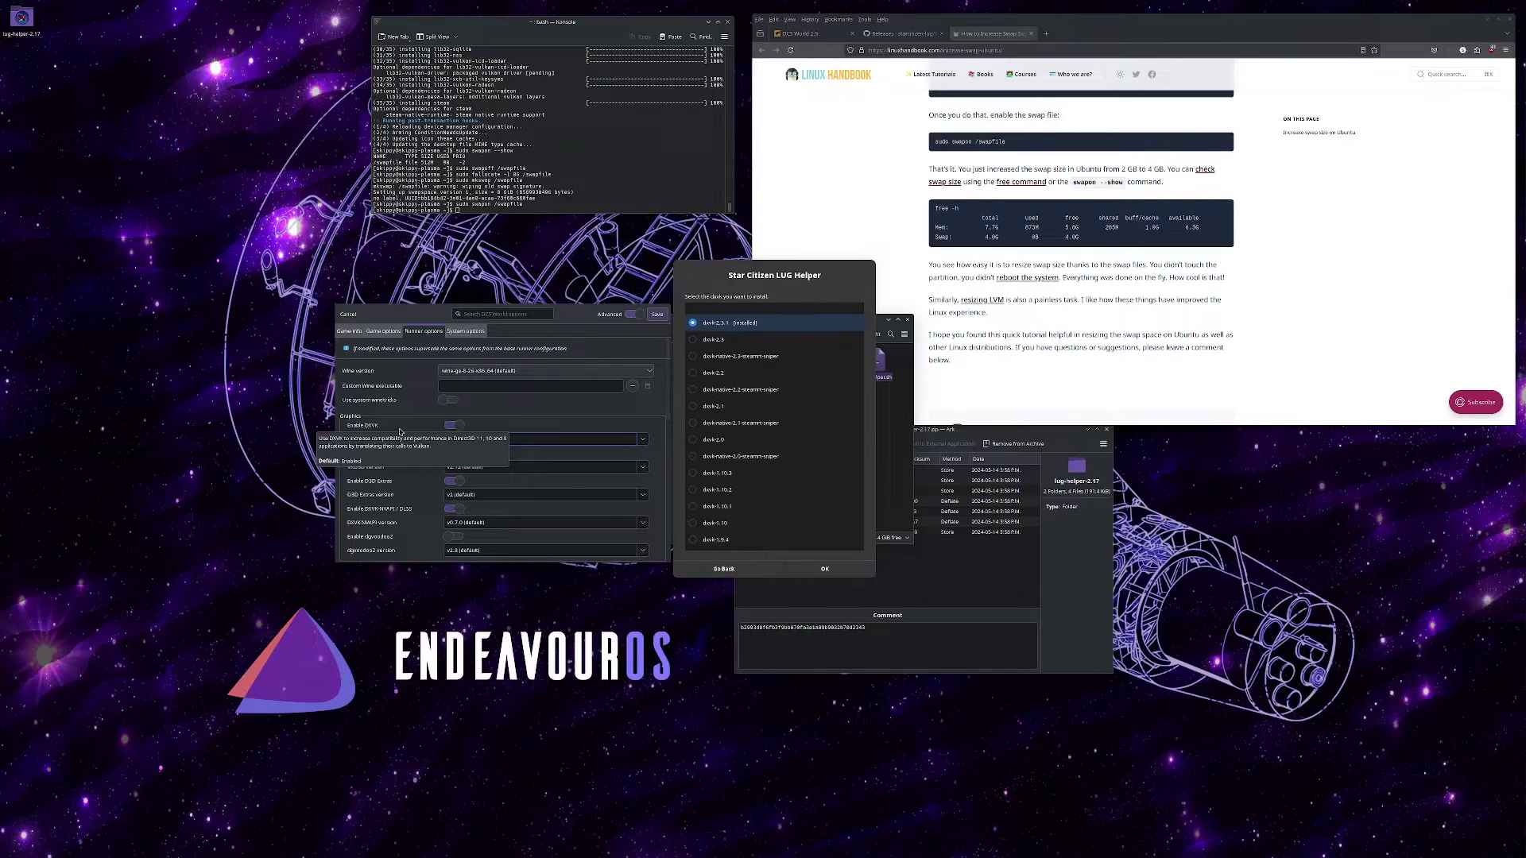
pyautogui.write('dxvk-2.3.1')
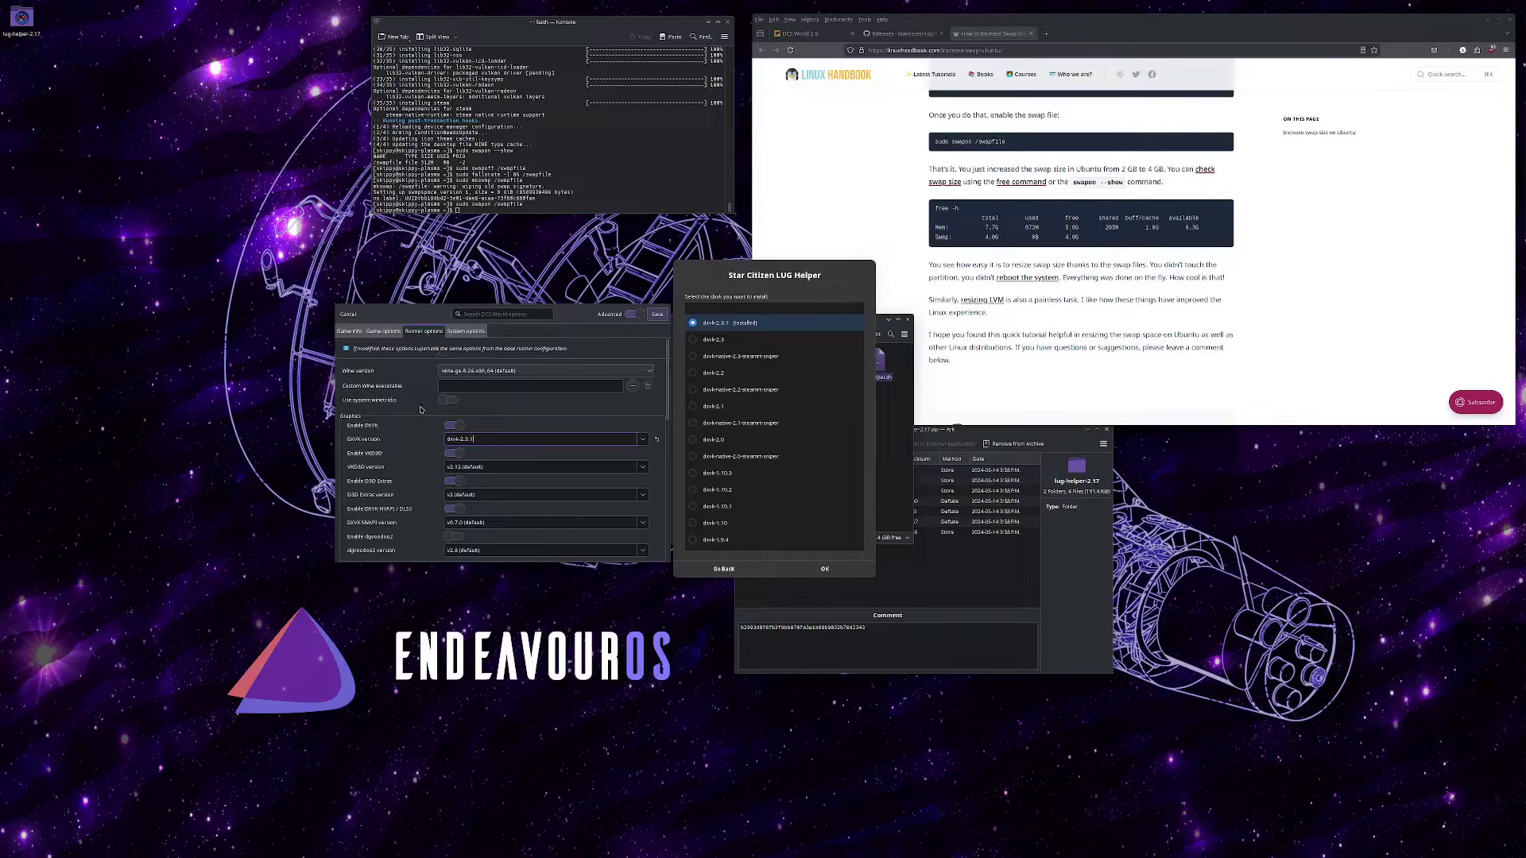
pyautogui.scroll(-10, 417, 413)
pyautogui.scroll(-10, 457, 356)
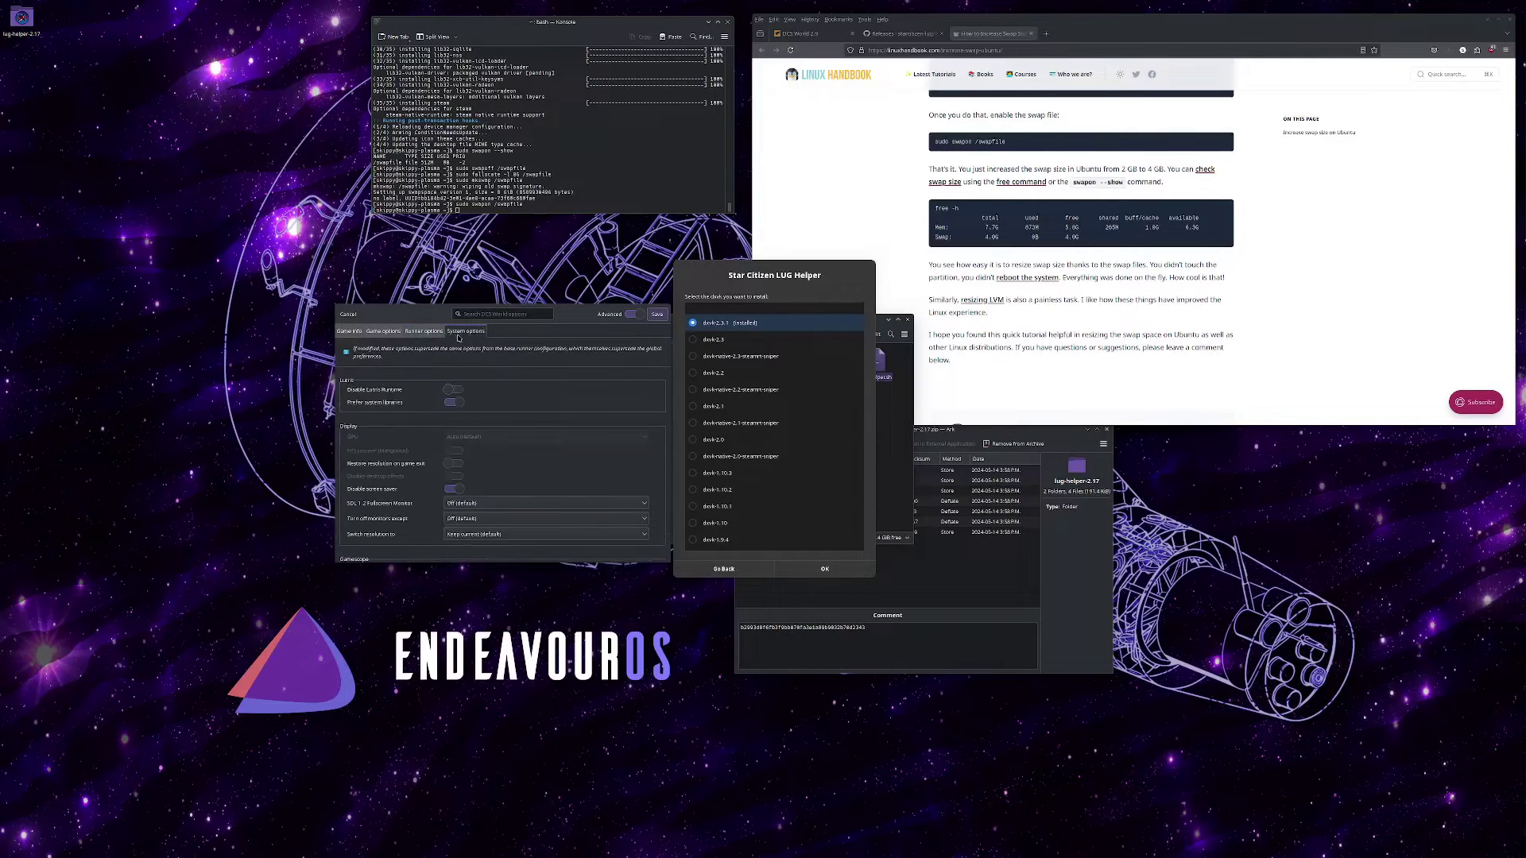
pyautogui.scroll(15, 401, 445)
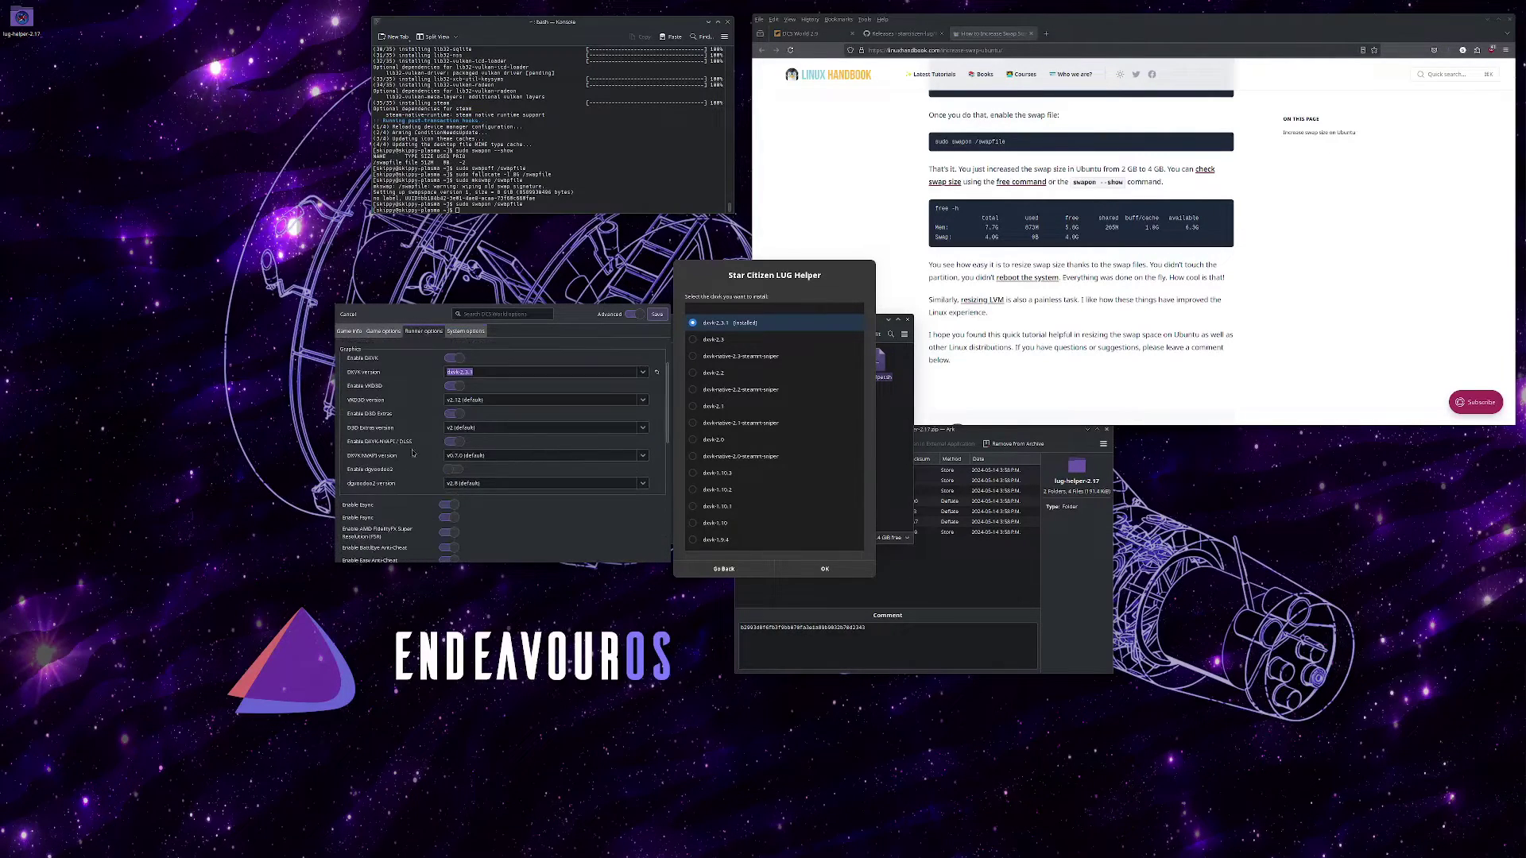
pyautogui.scroll(-10, 411, 441)
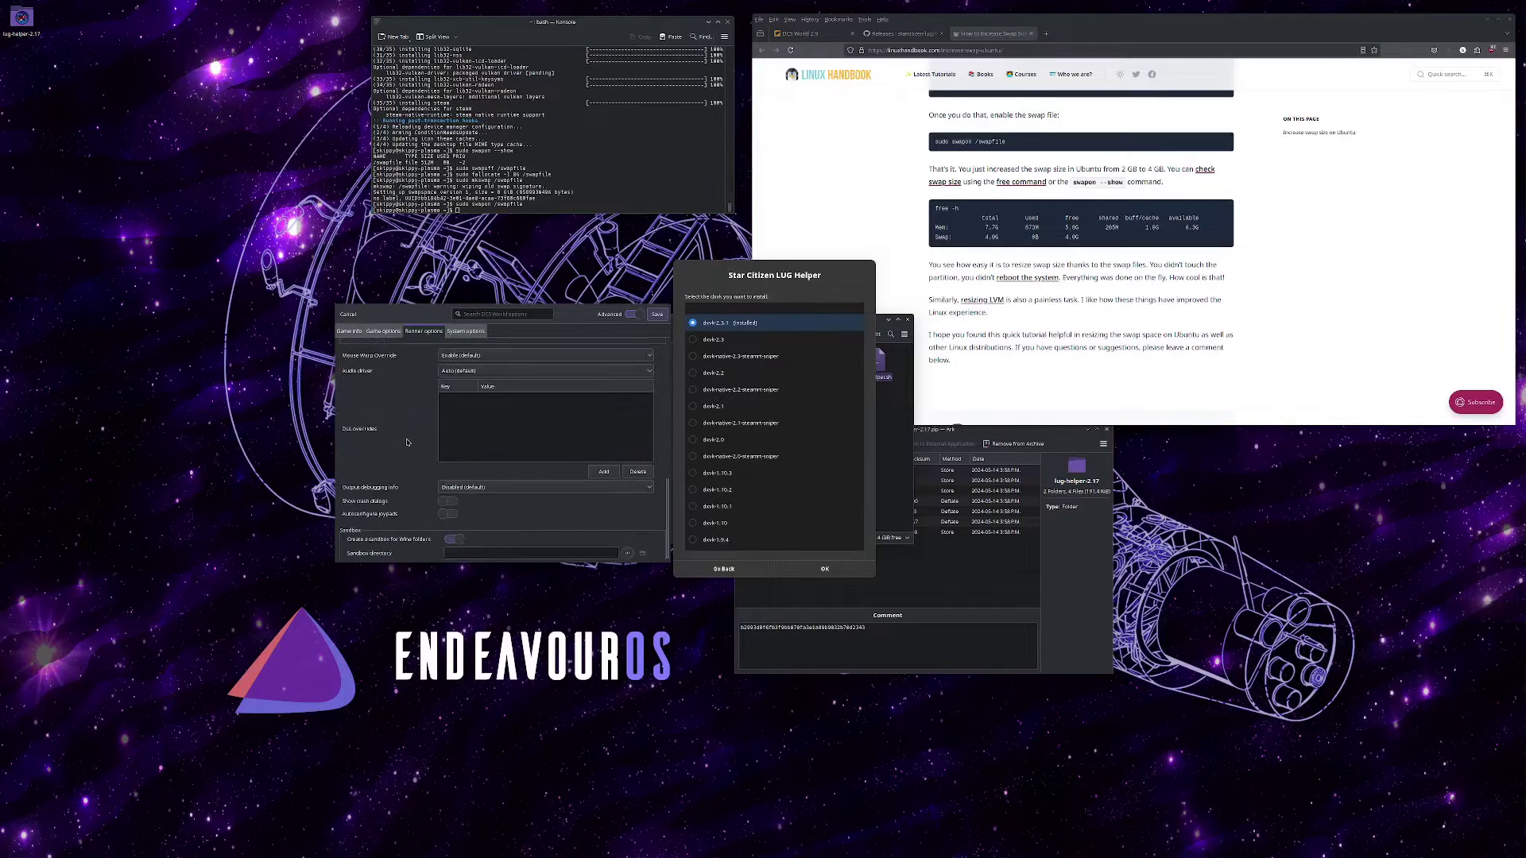
# Add the environment variable key MESA_SHADER_CACHE_DIR in DCS World's system options.
pyautogui.click(468, 331)
pyautogui.moveTo(556, 313); pyautogui.dragTo(496, 271)
pyautogui.scroll(-10, 389, 437)
pyautogui.scroll(-1, 329, 418)
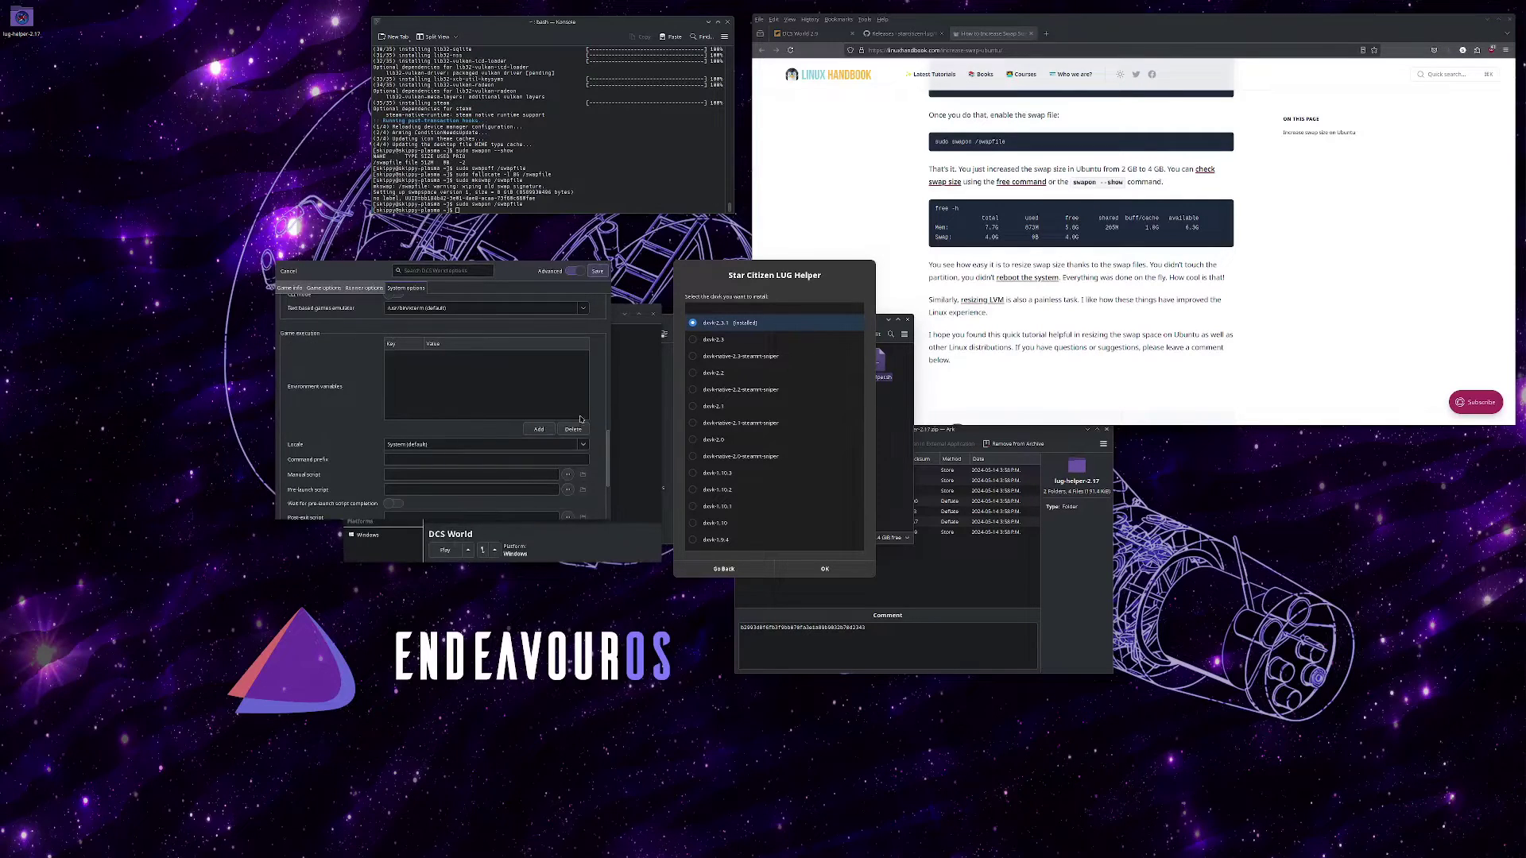
pyautogui.click(538, 429)
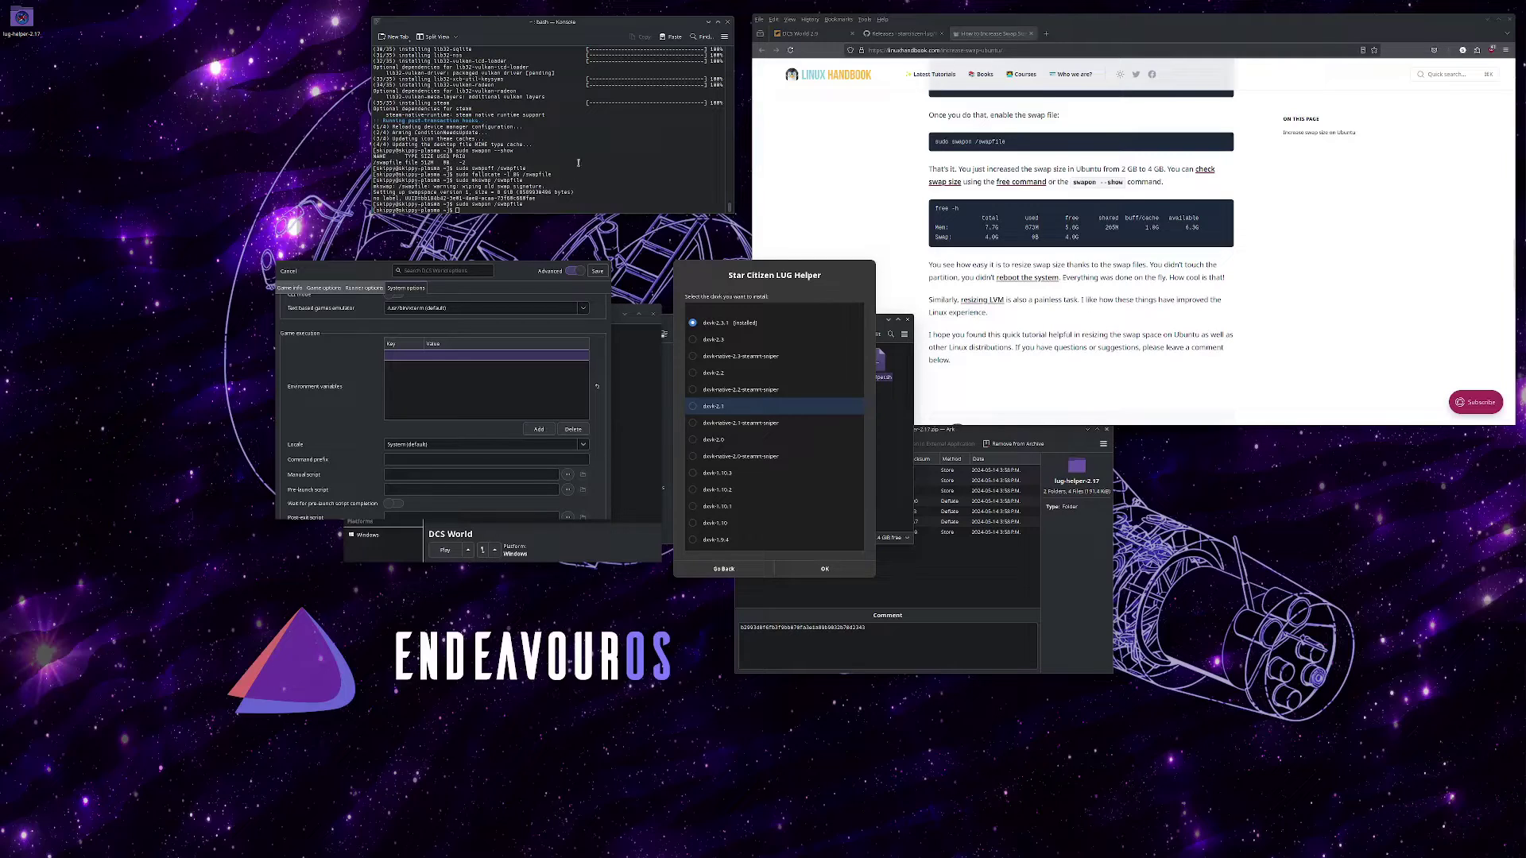
pyautogui.click(475, 379)
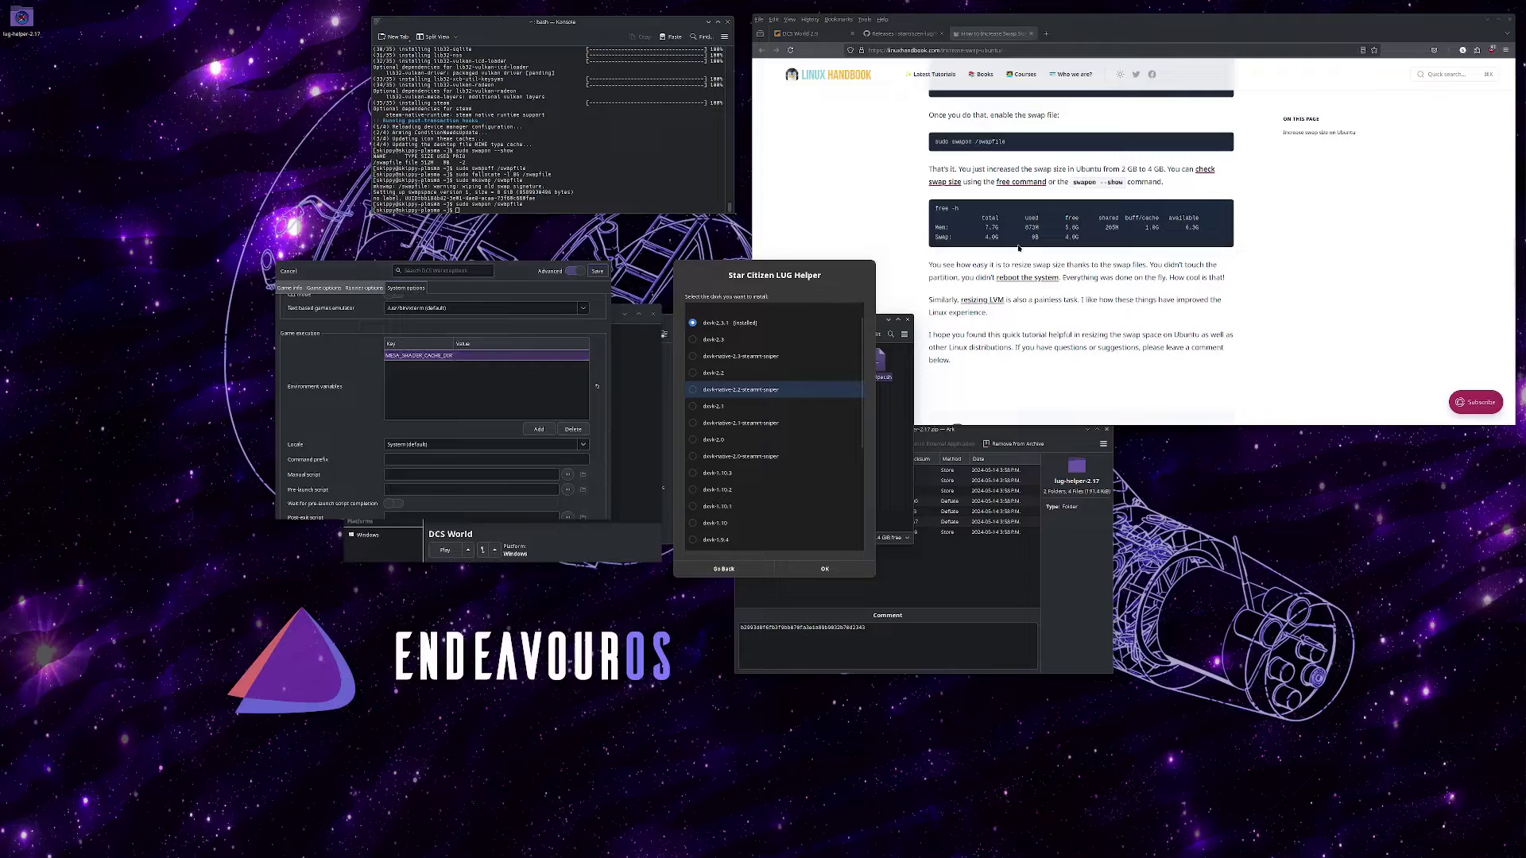
pyautogui.click(445, 383)
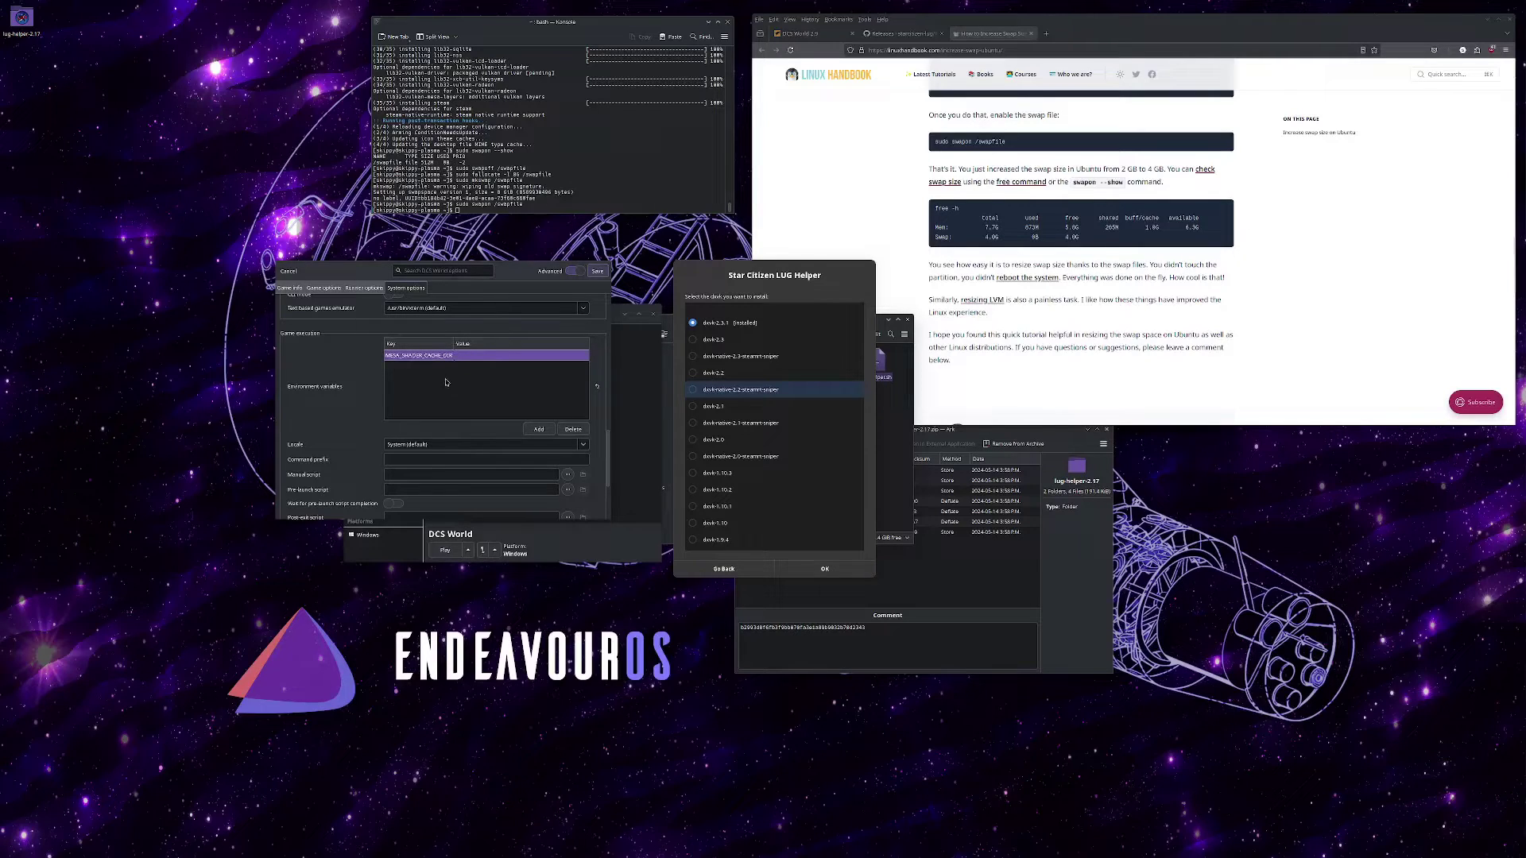
# Add a second environment variable key, DXVK_STATE_CACHE_PATH, to DCS World's system options.
pyautogui.click(538, 429)
pyautogui.write('DXVK_STATE_CACHE_PATH')
pyautogui.click(448, 393)
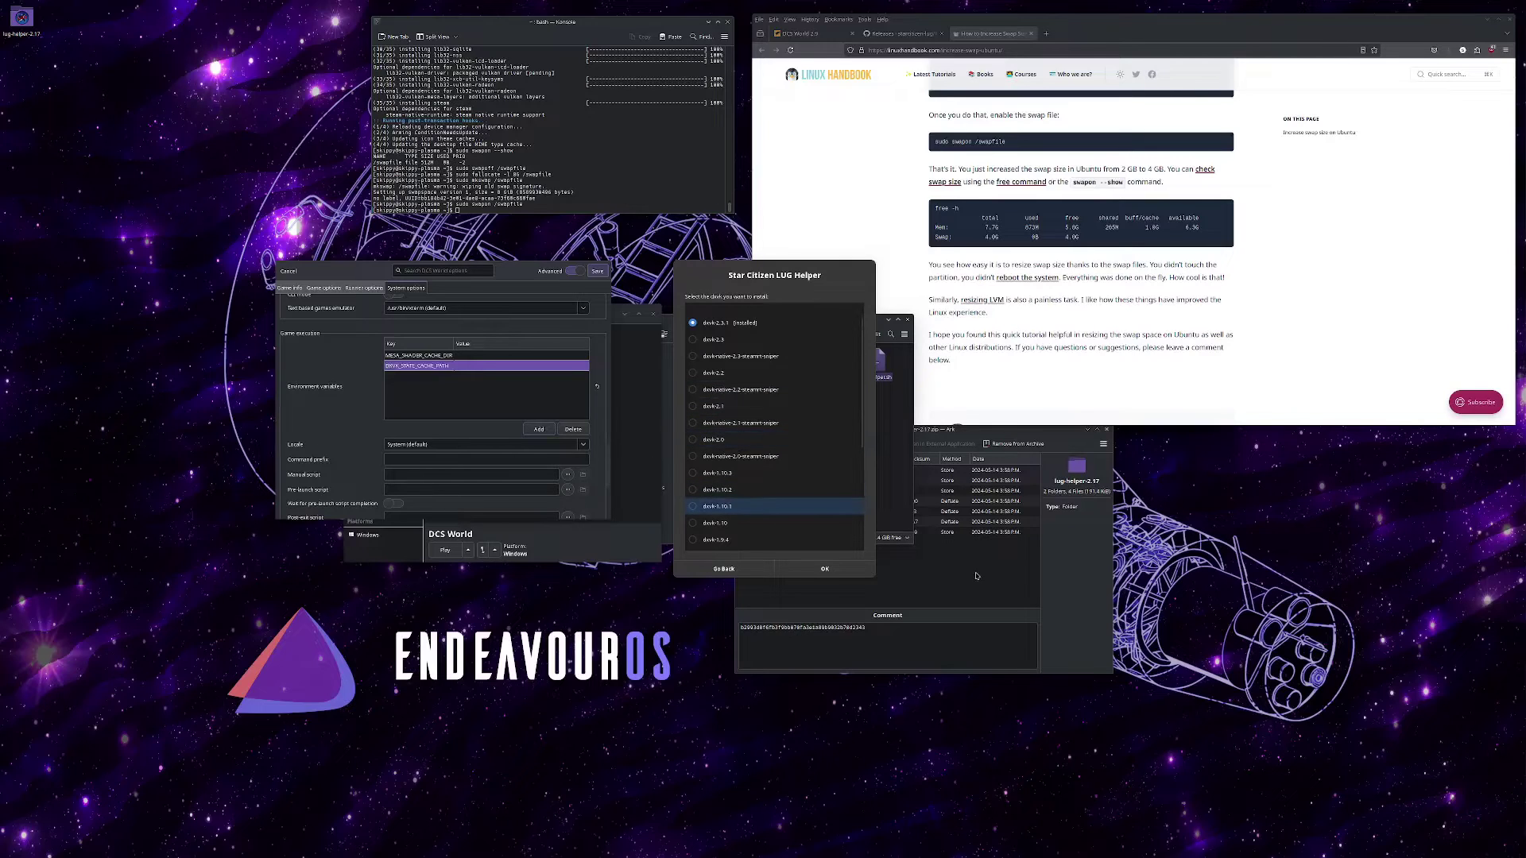
# Close the lug-helper archive window and open the Games/dcs-world folder from Home in Dolphin.
pyautogui.click(1049, 434)
pyautogui.click(1106, 429)
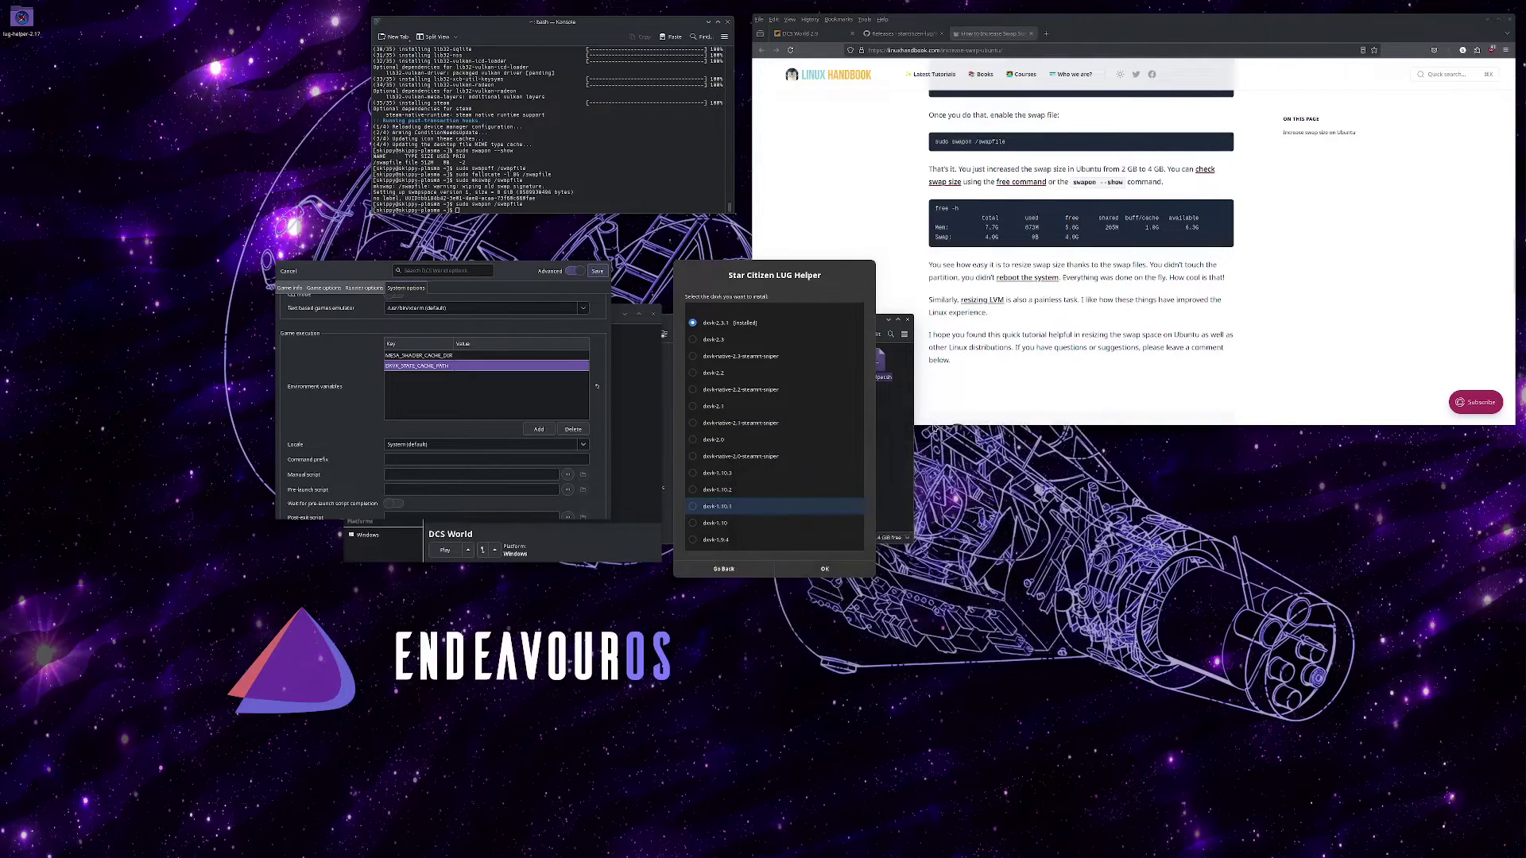
pyautogui.click(882, 349)
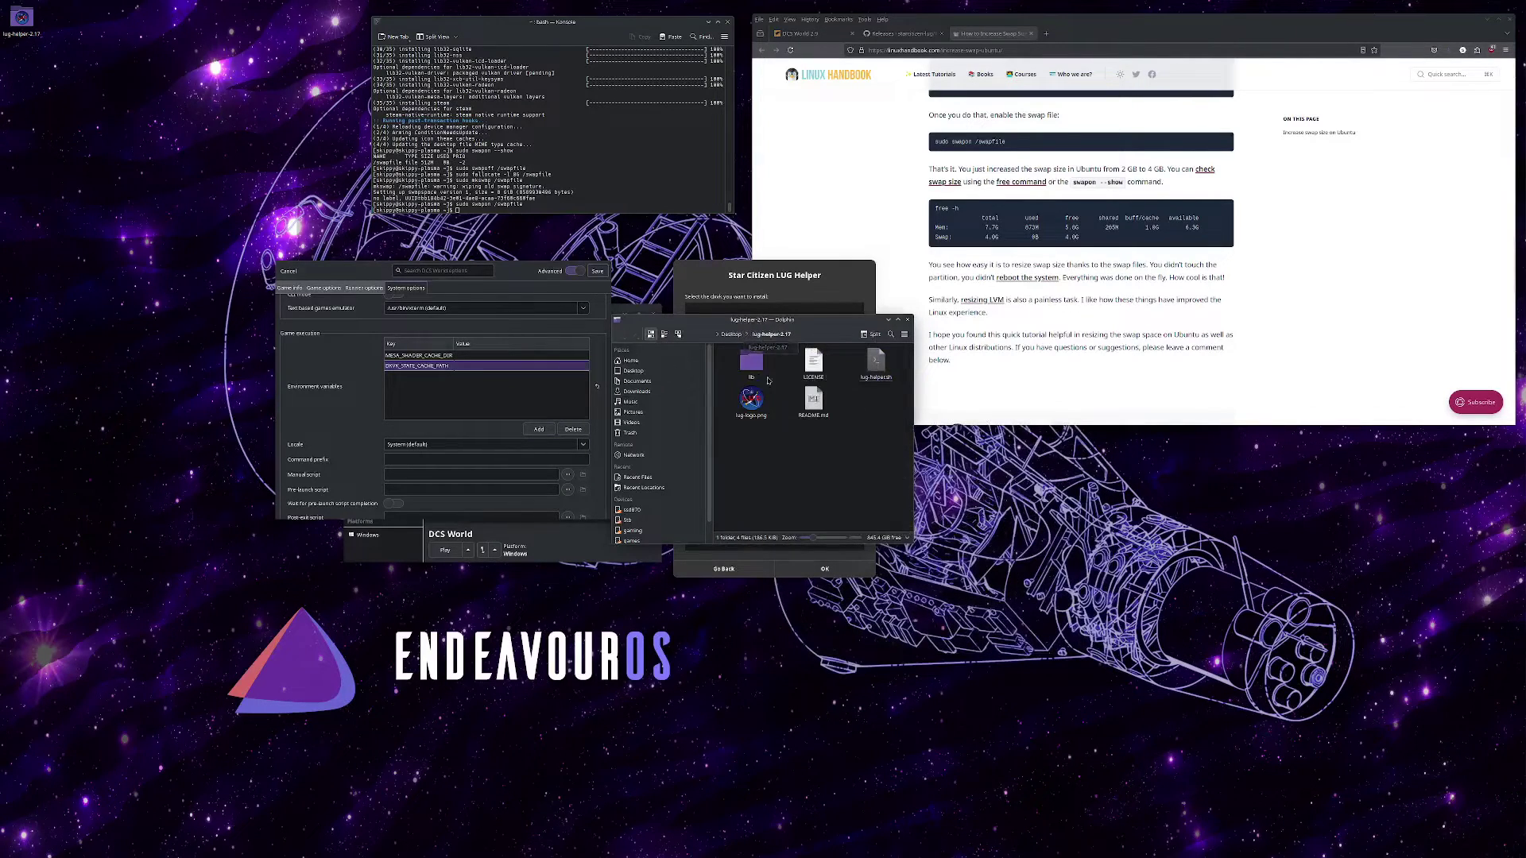
pyautogui.click(630, 360)
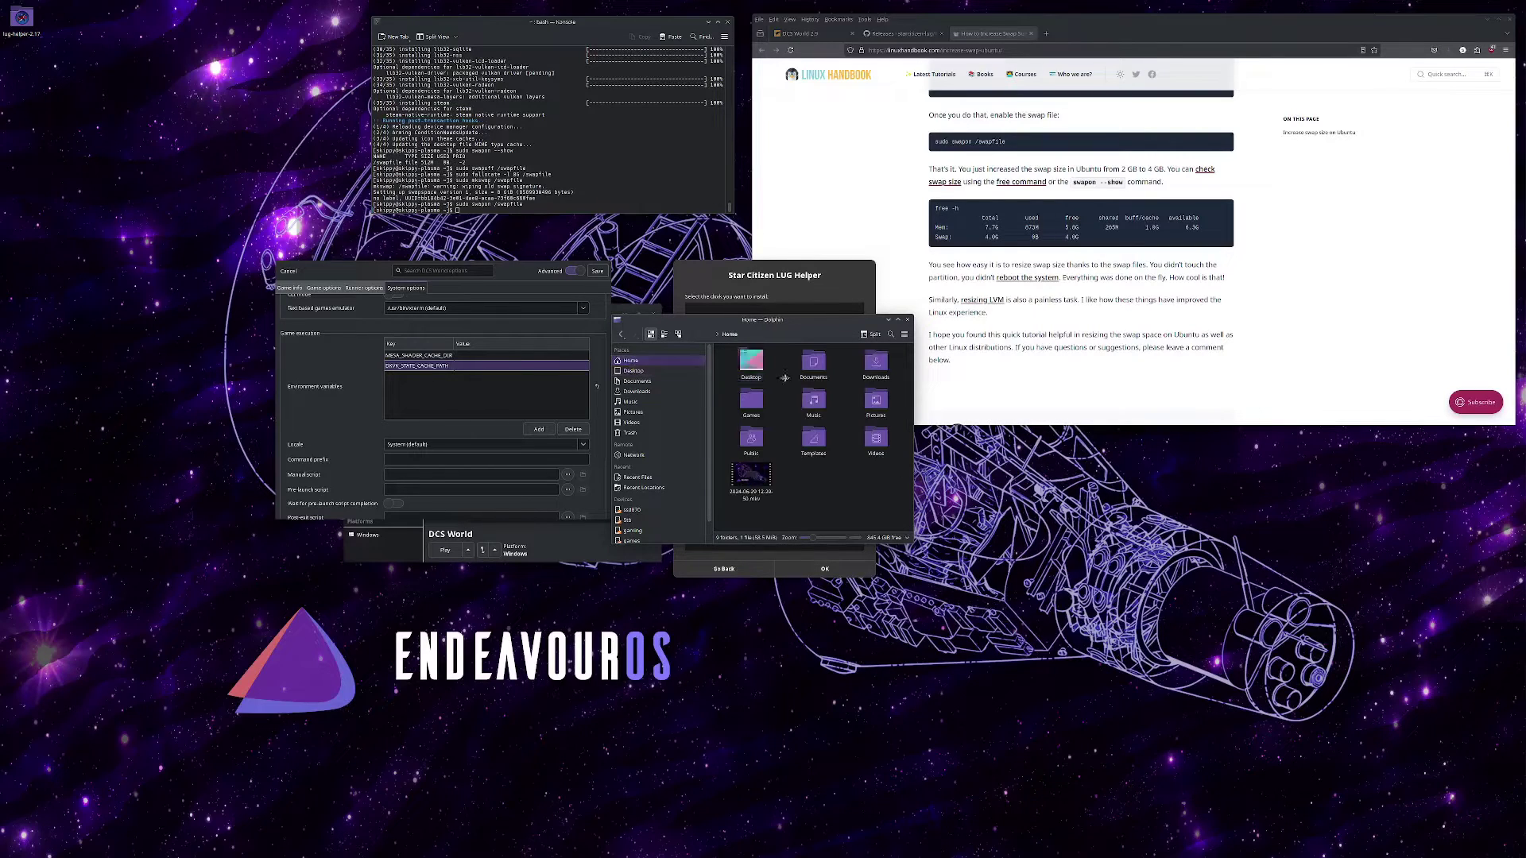
pyautogui.click(751, 401)
pyautogui.click(740, 363)
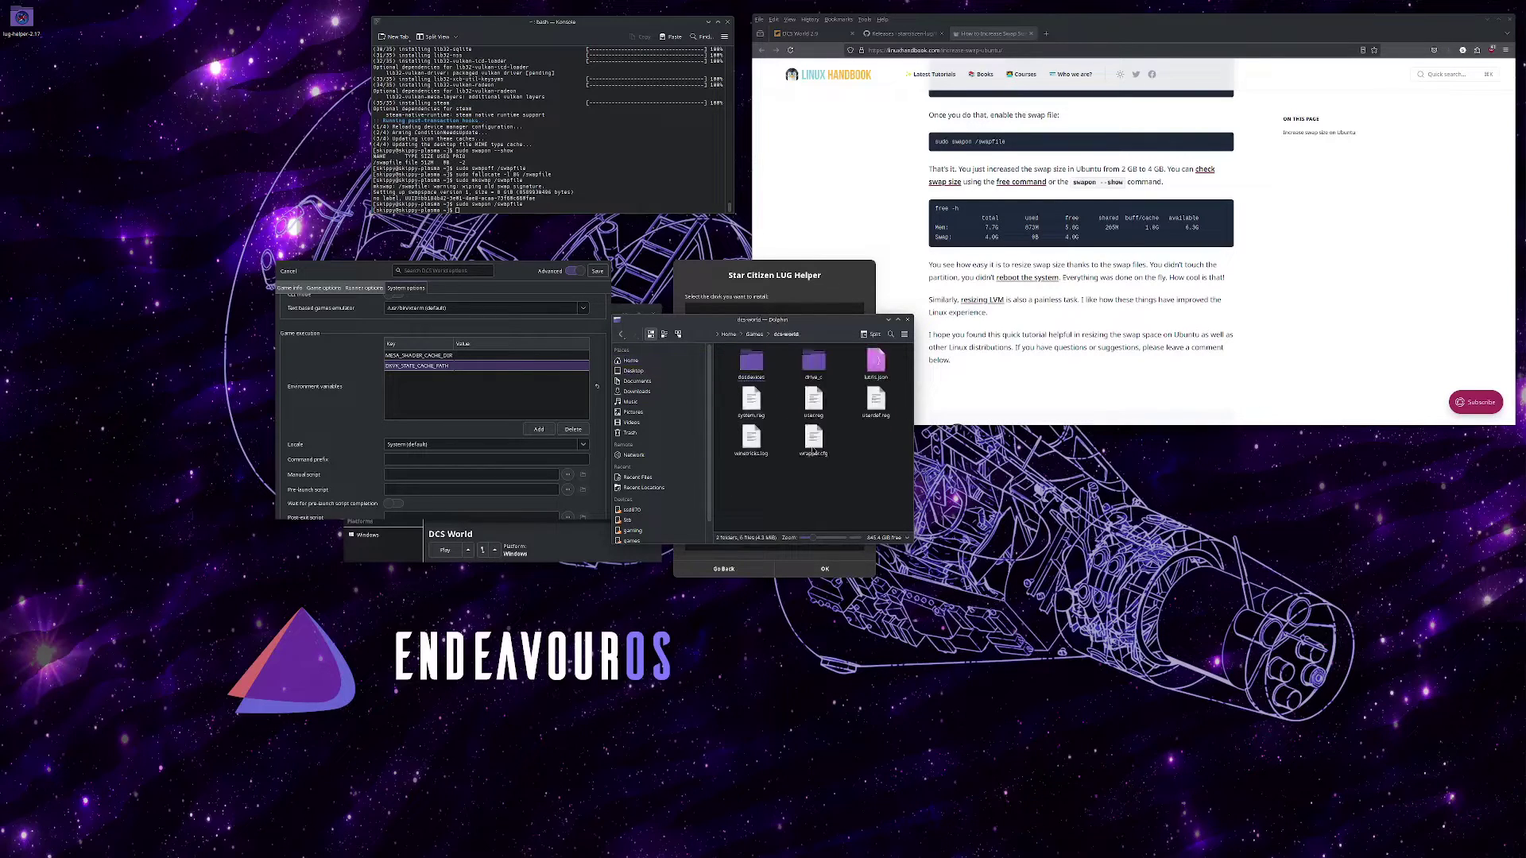
# Create a new folder named cache inside dcs-world.
pyautogui.rightClick(866, 480)
pyautogui.moveTo(958, 487)
pyautogui.click(1008, 483)
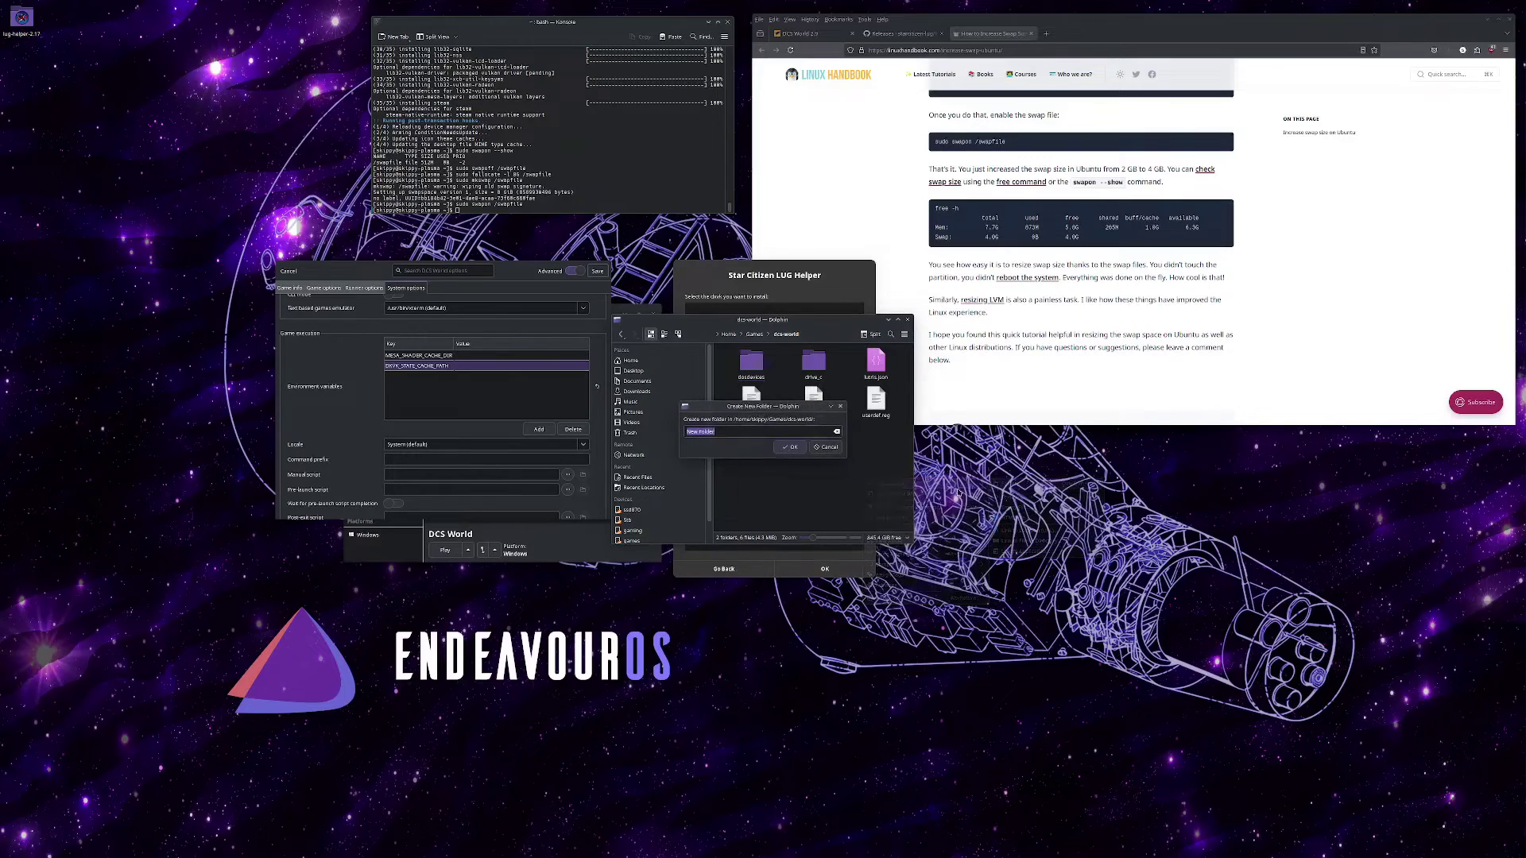
pyautogui.write('cache')
pyautogui.press('Return')
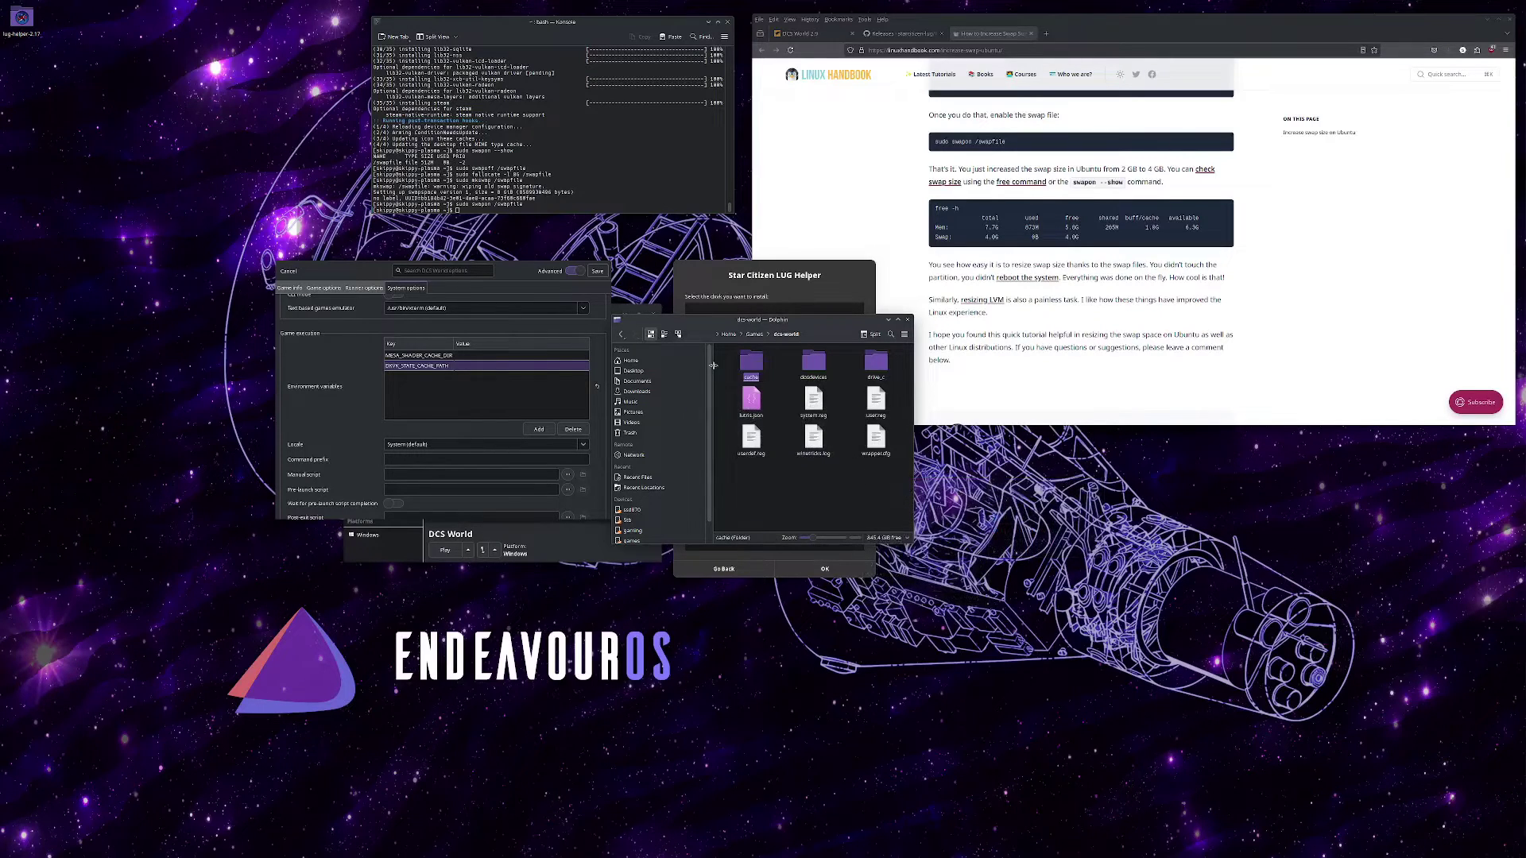
# Set MESA_SHADER_CACHE_DIR and DXVK_STATE_CACHE_PATH to the full path of the dcs-world/cache folder, and save the game configuration.
pyautogui.click(763, 364)
pyautogui.click(830, 334)
pyautogui.hotkey('ctrl', 'c')
pyautogui.doubleClick(499, 356)
pyautogui.hotkey('ctrl', 'v')
pyautogui.press('Return')
pyautogui.doubleClick(498, 365)
pyautogui.hotkey('ctrl', 'v')
pyautogui.press('Return')
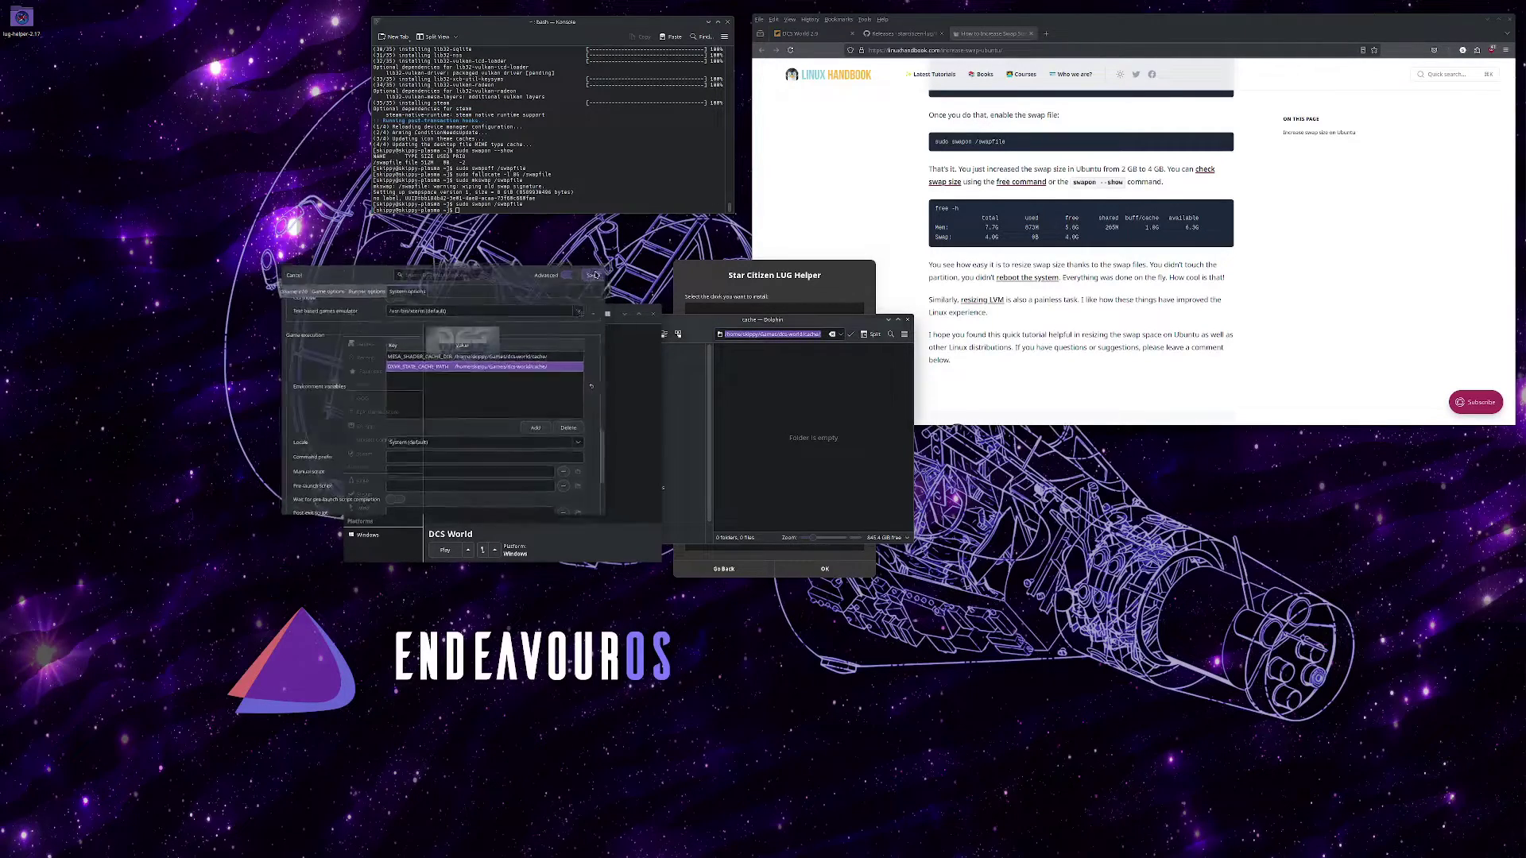
pyautogui.click(597, 271)
# Launch DCS World from Lutris and move its updater window off the library.
pyautogui.press('Return')
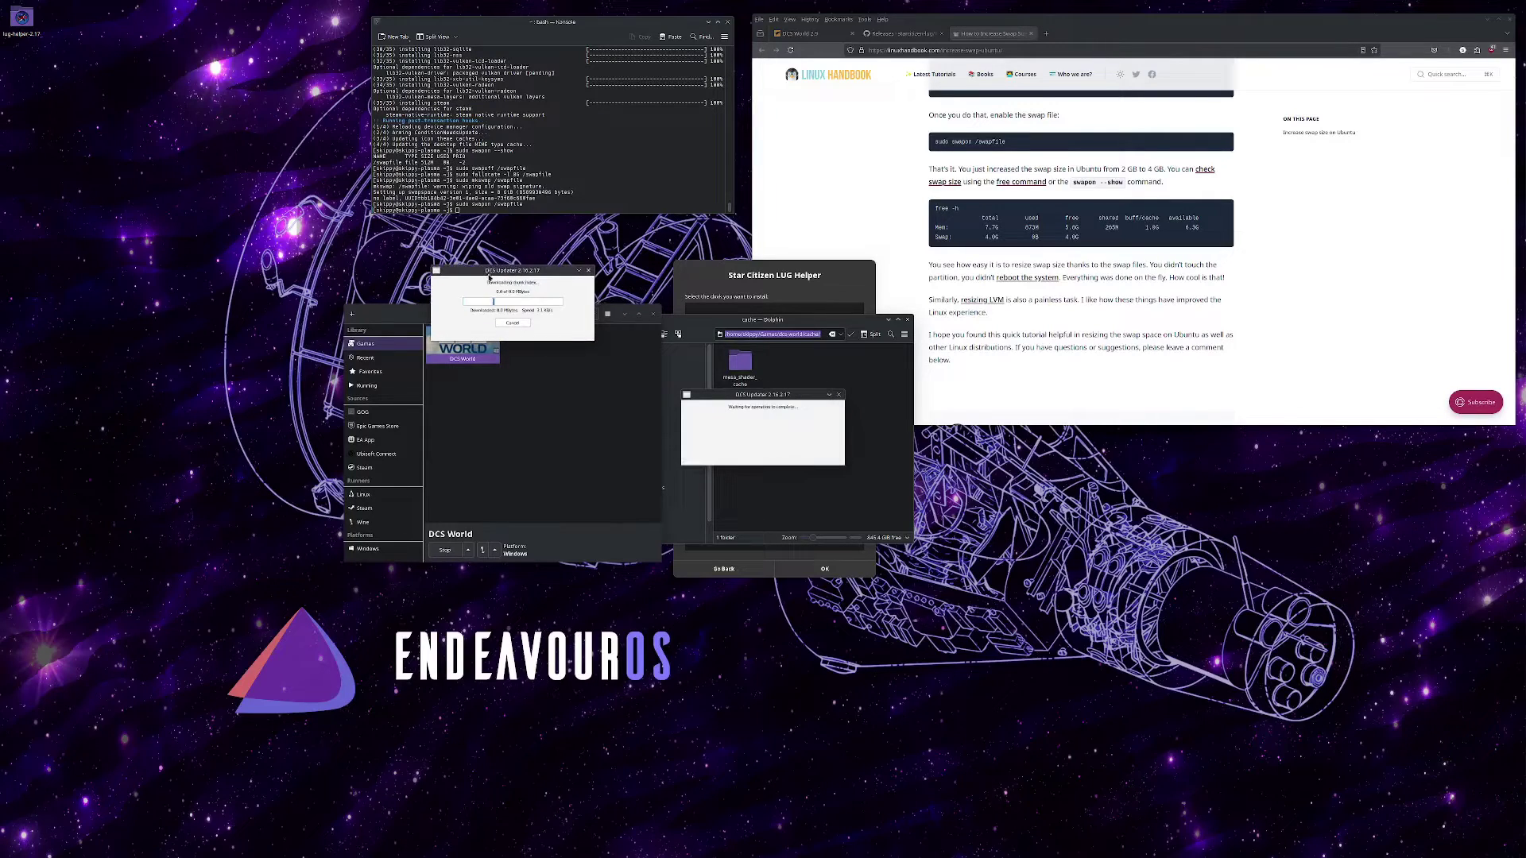
pyautogui.rightClick(489, 278)
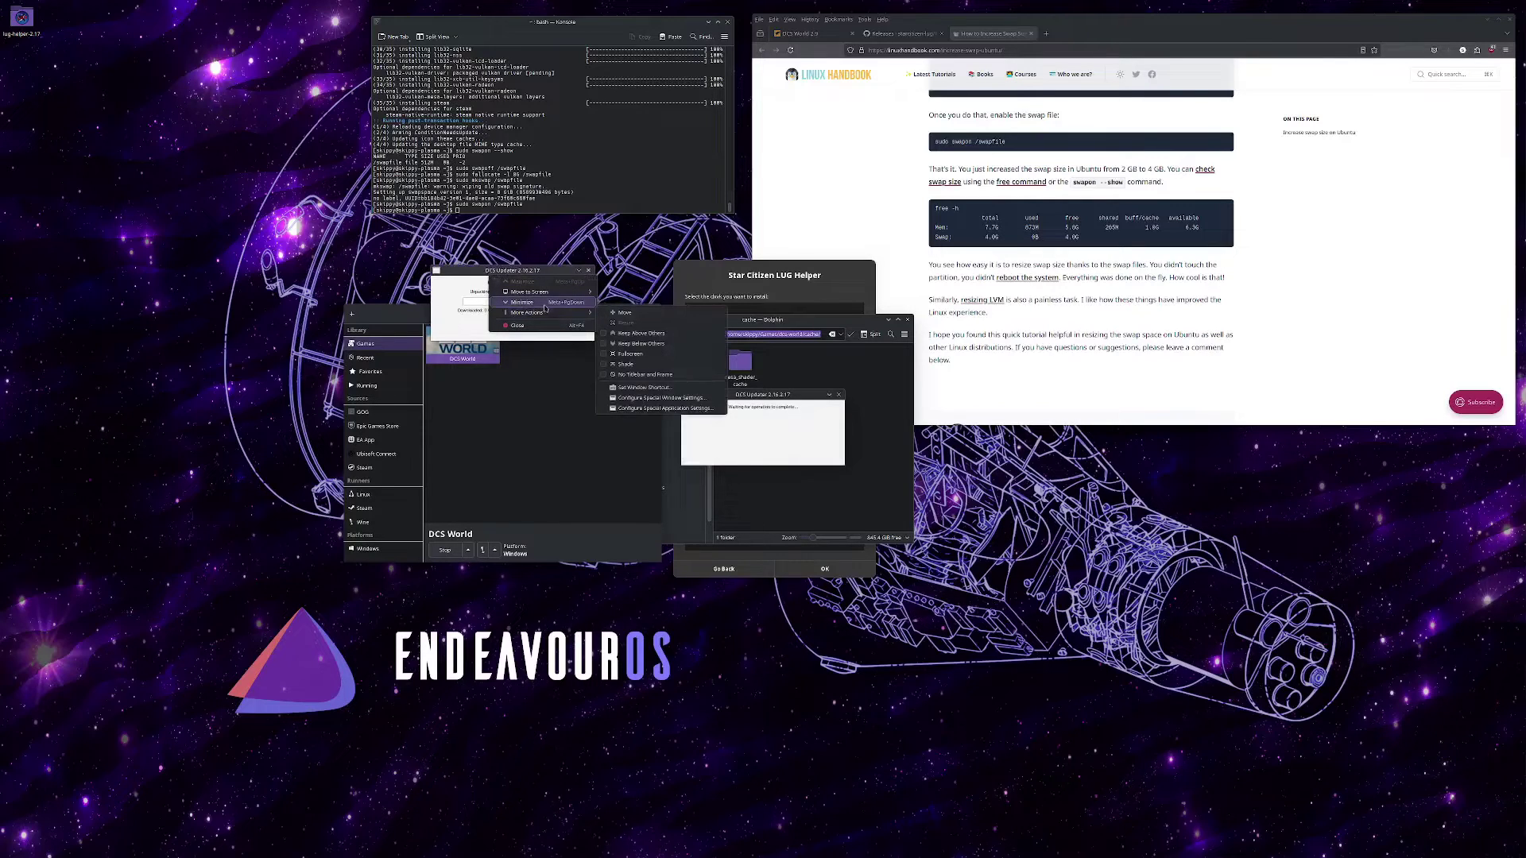
pyautogui.moveTo(556, 312)
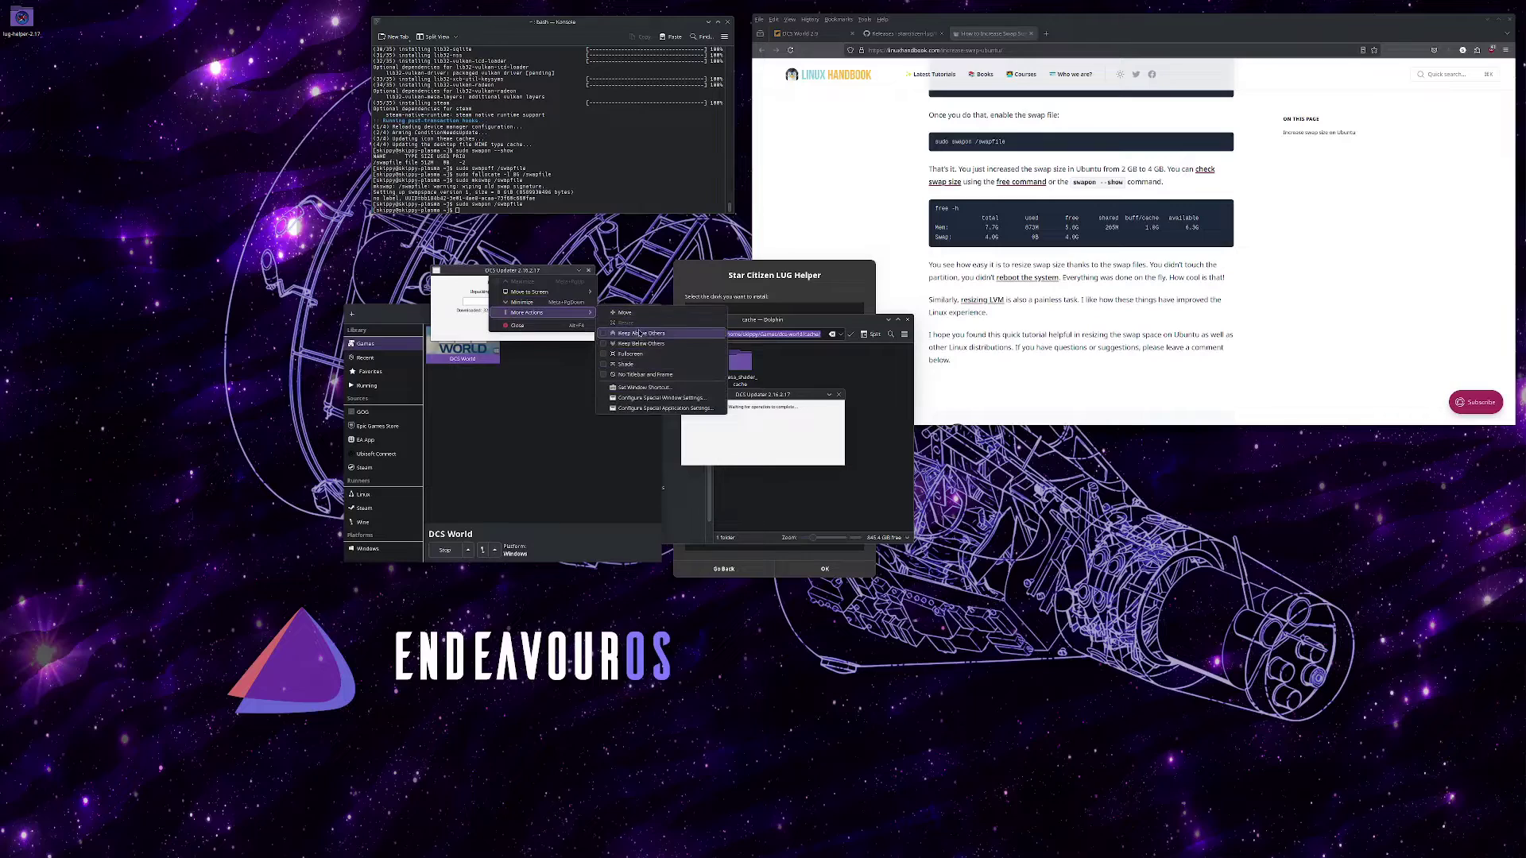
pyautogui.click(531, 317)
pyautogui.moveTo(502, 275); pyautogui.dragTo(286, 224)
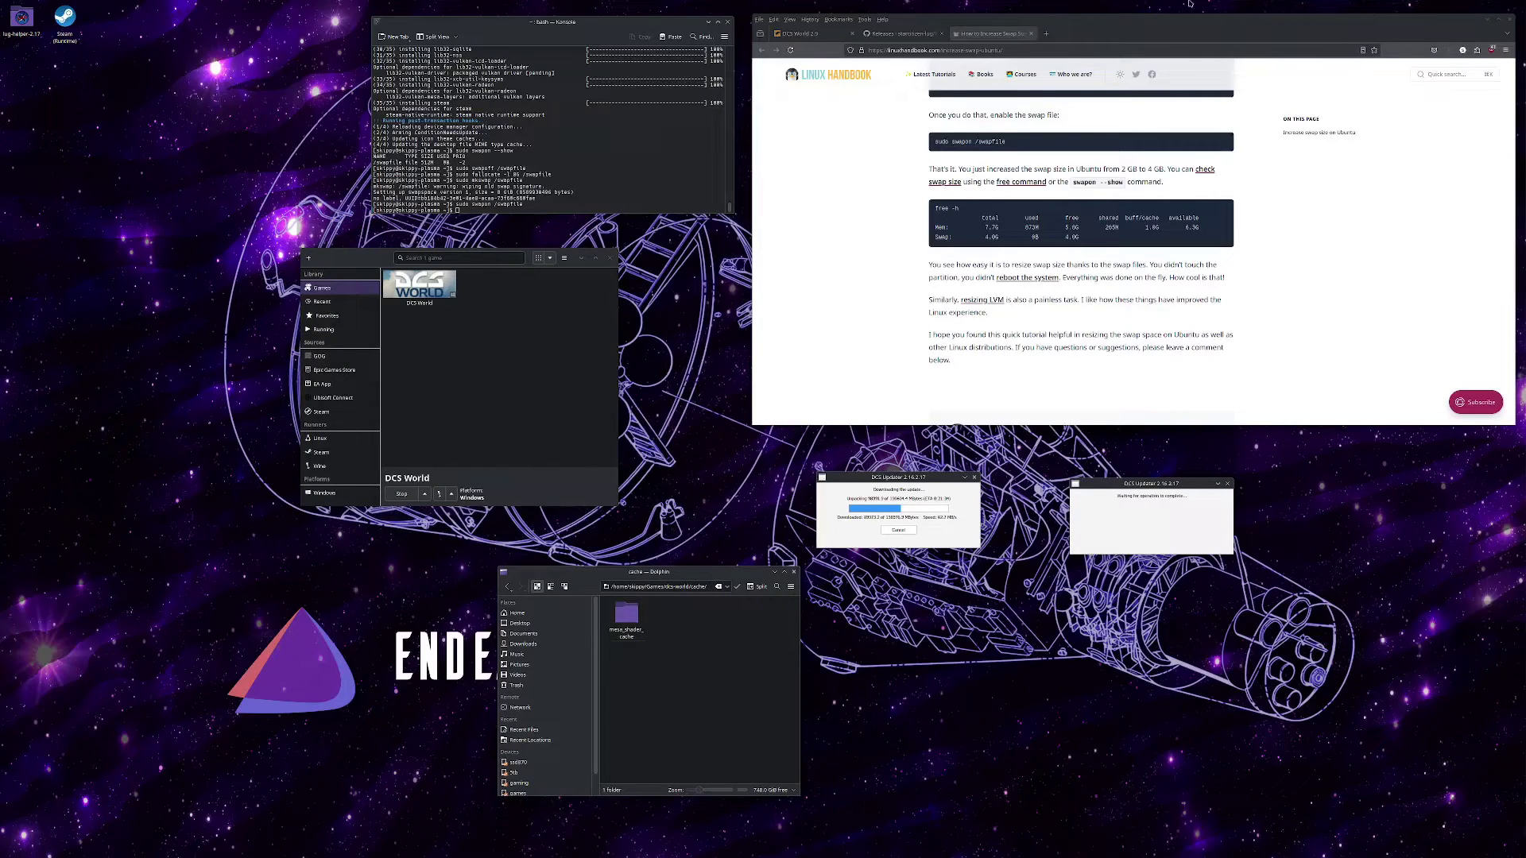
# Search the web for "opentrack github" in a new Firefox tab.
pyautogui.click(1045, 33)
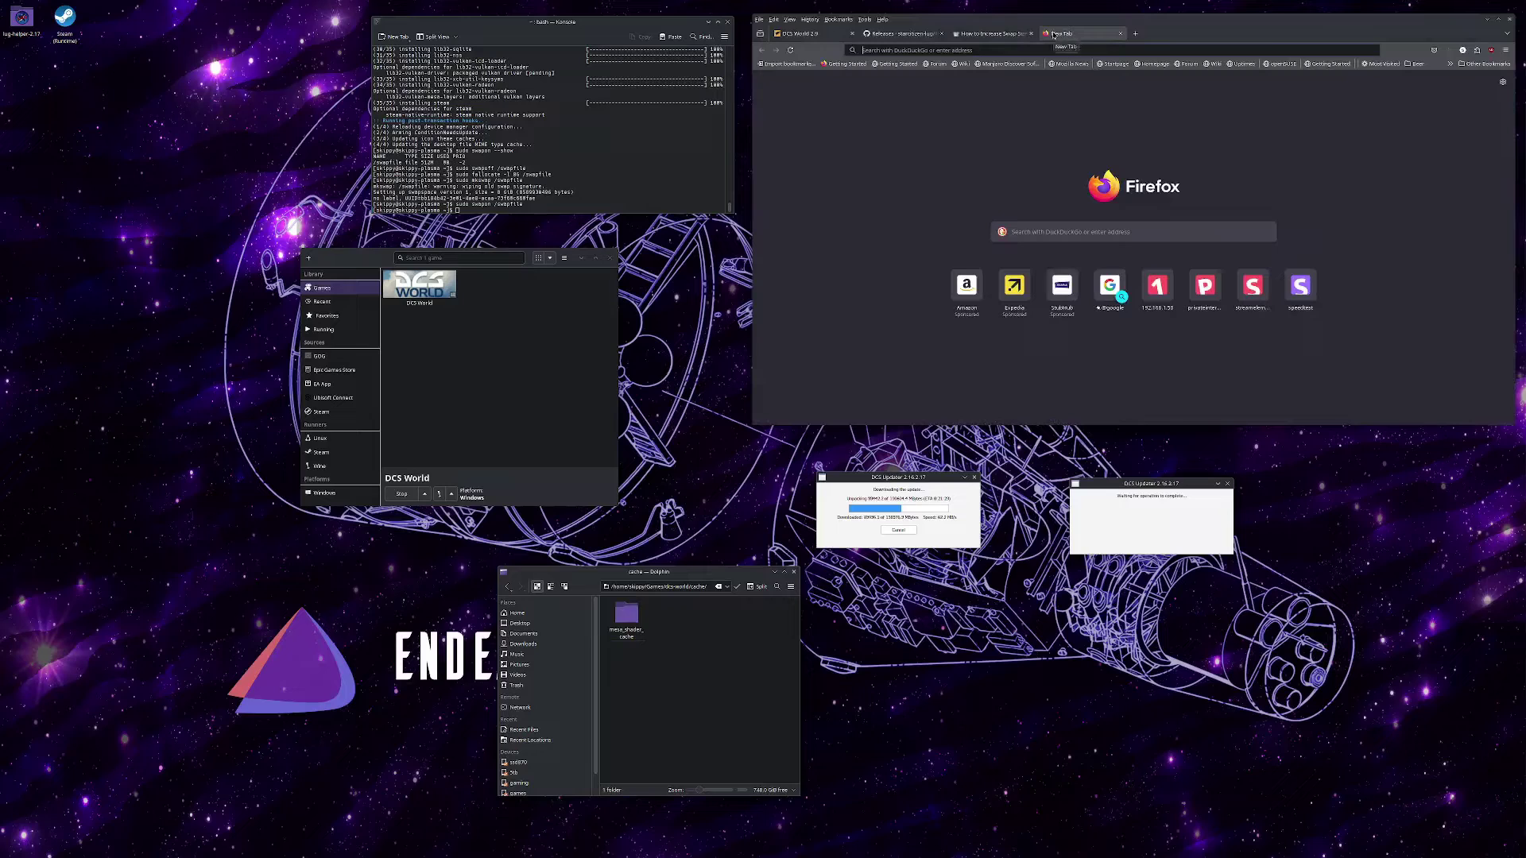
pyautogui.write('opentrack')
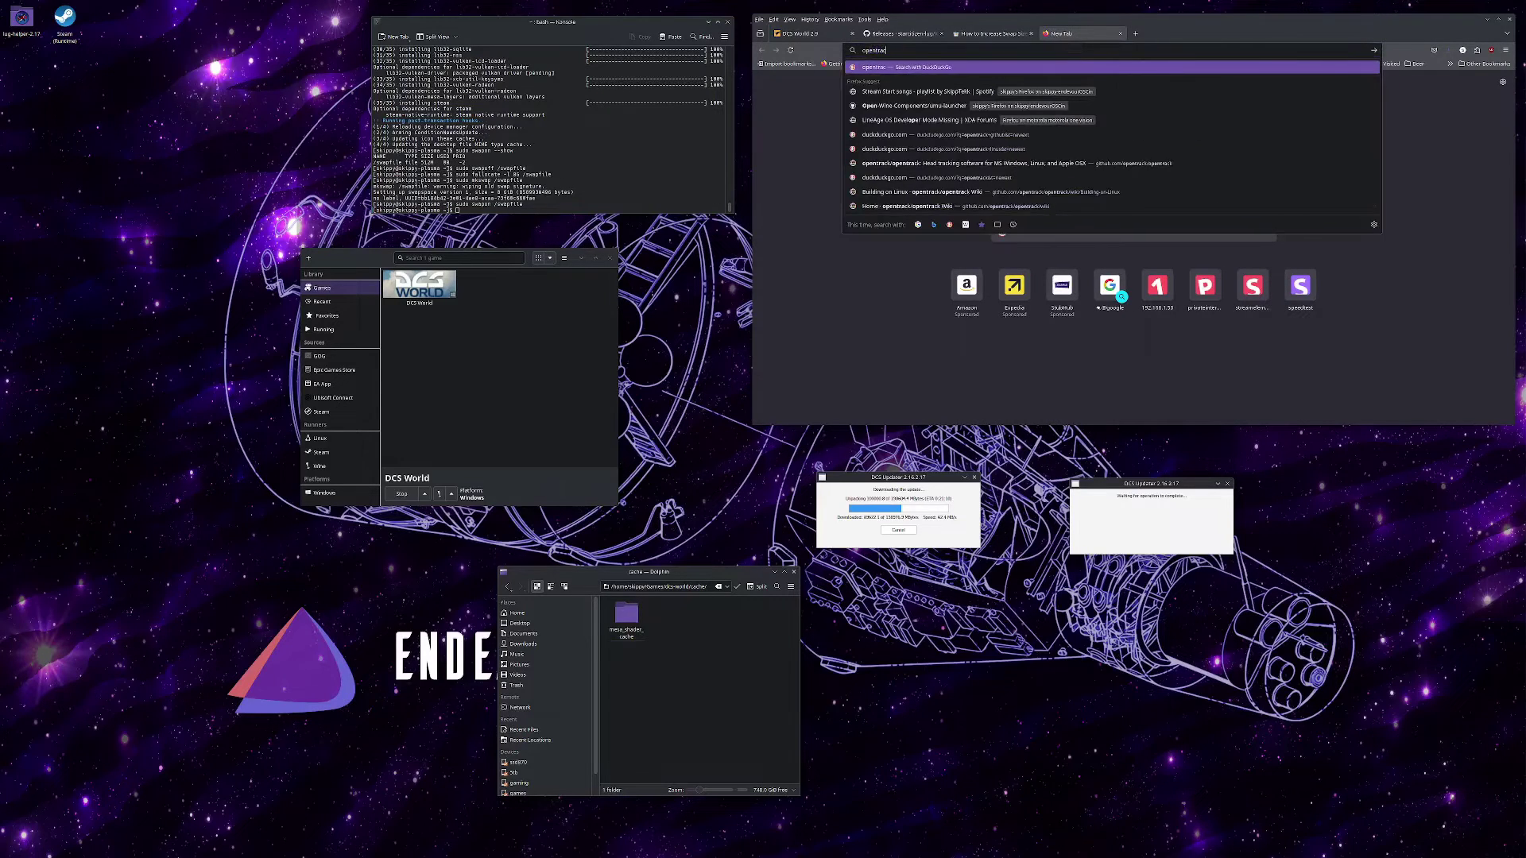
pyautogui.press('Return')
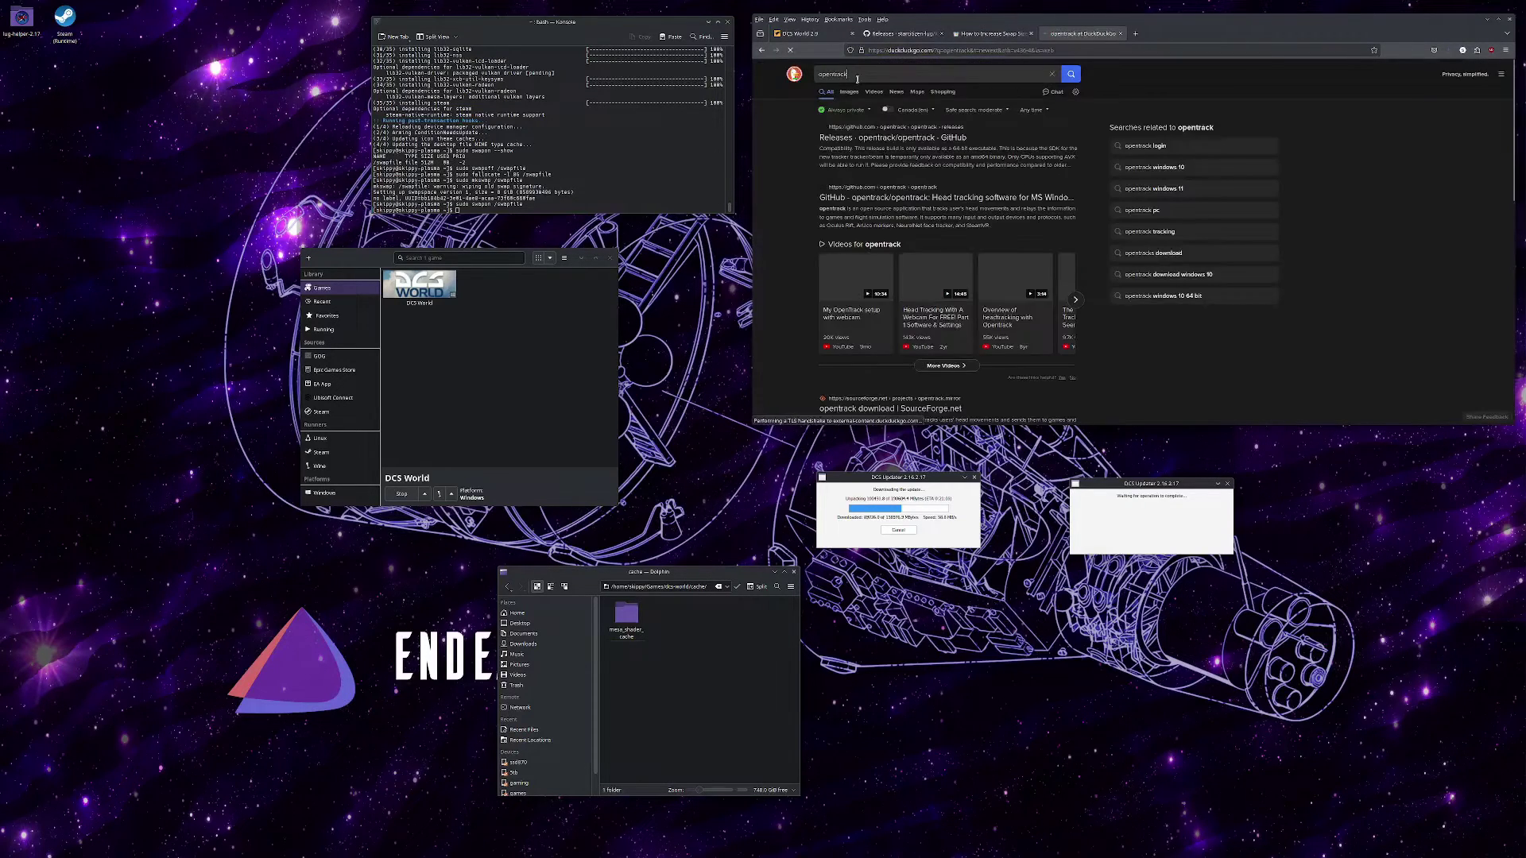
pyautogui.write('github')
pyautogui.press('Return')
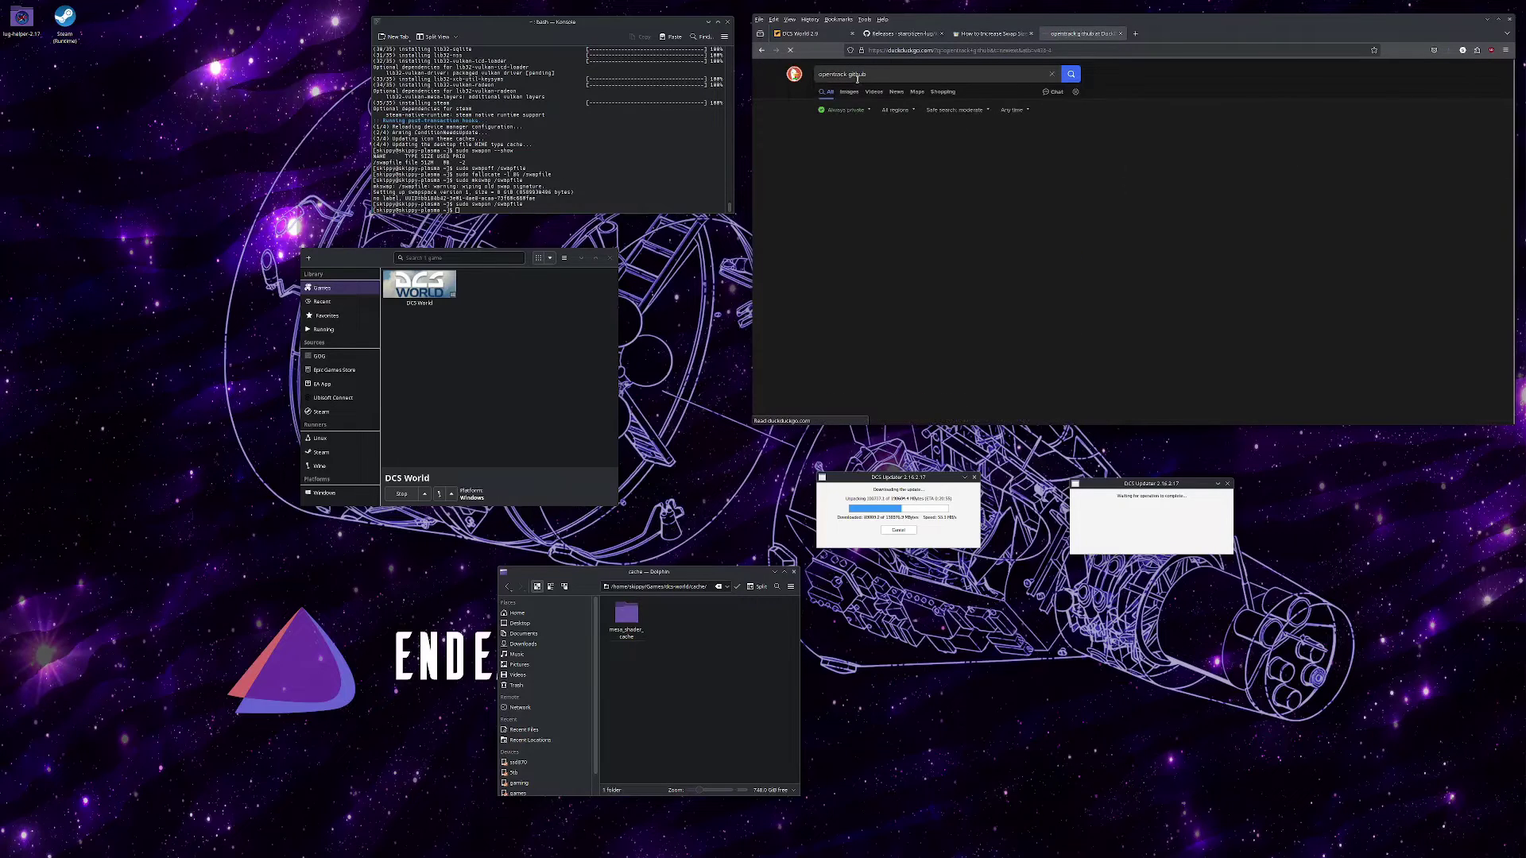
# Open the Building on Linux page of opentrack's GitHub wiki and review the Manjaro dependencies and compile commands.
pyautogui.click(860, 138)
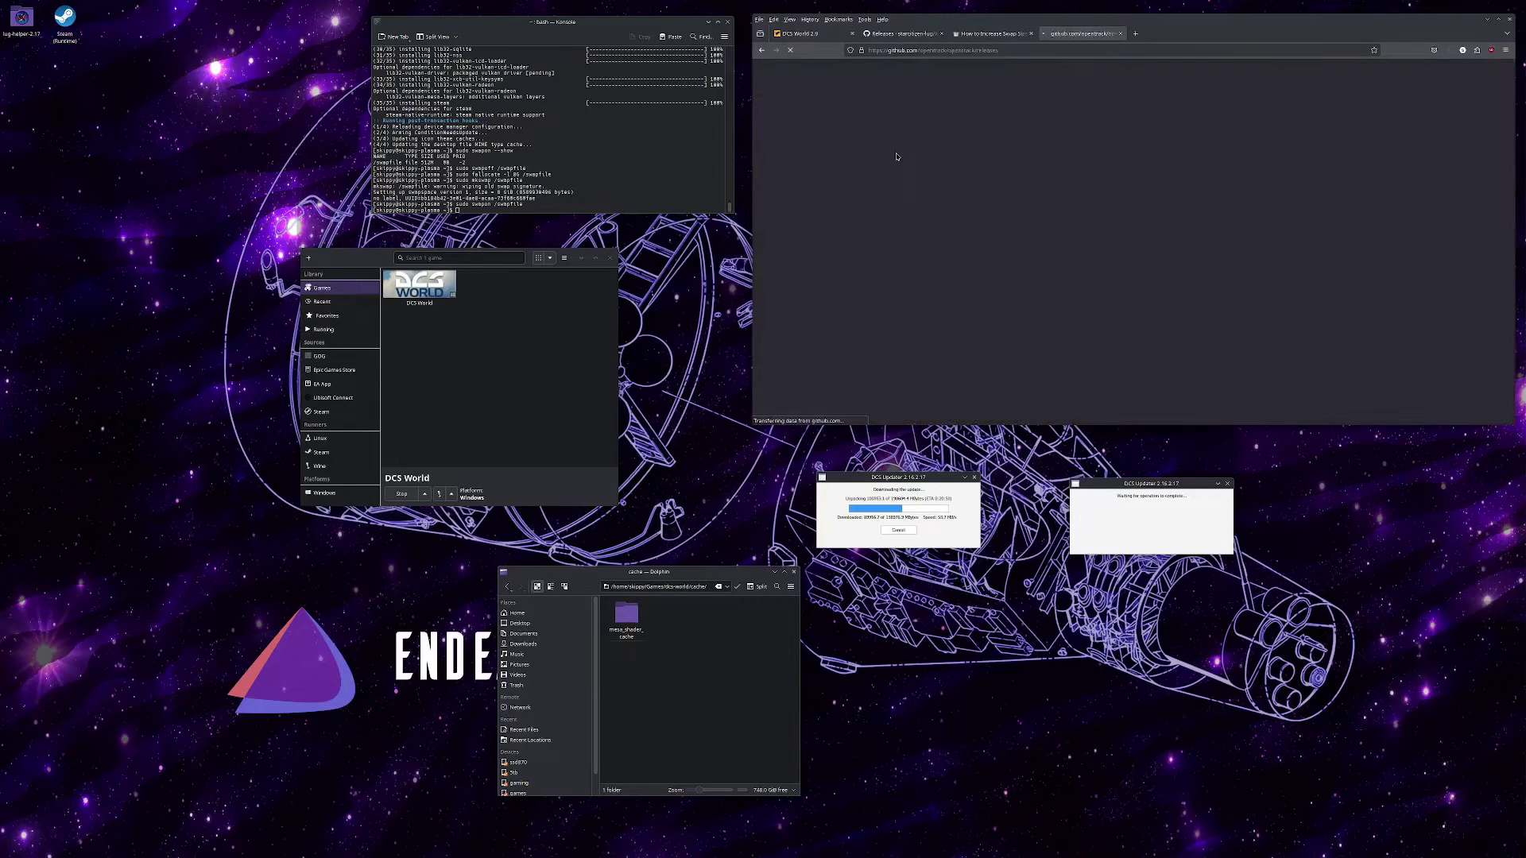
pyautogui.click(1025, 122)
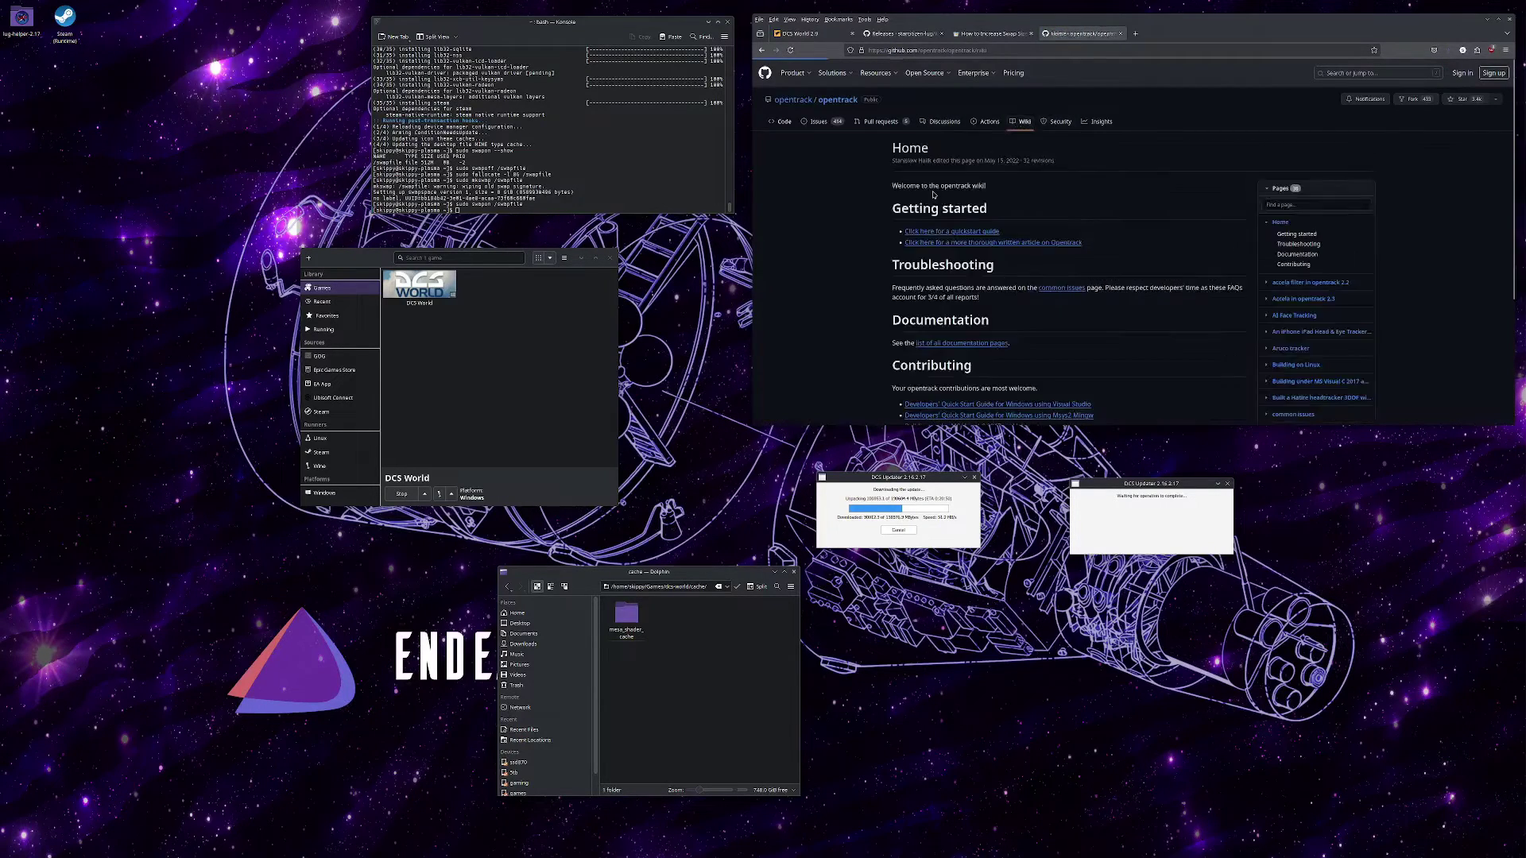
pyautogui.scroll(-3, 932, 292)
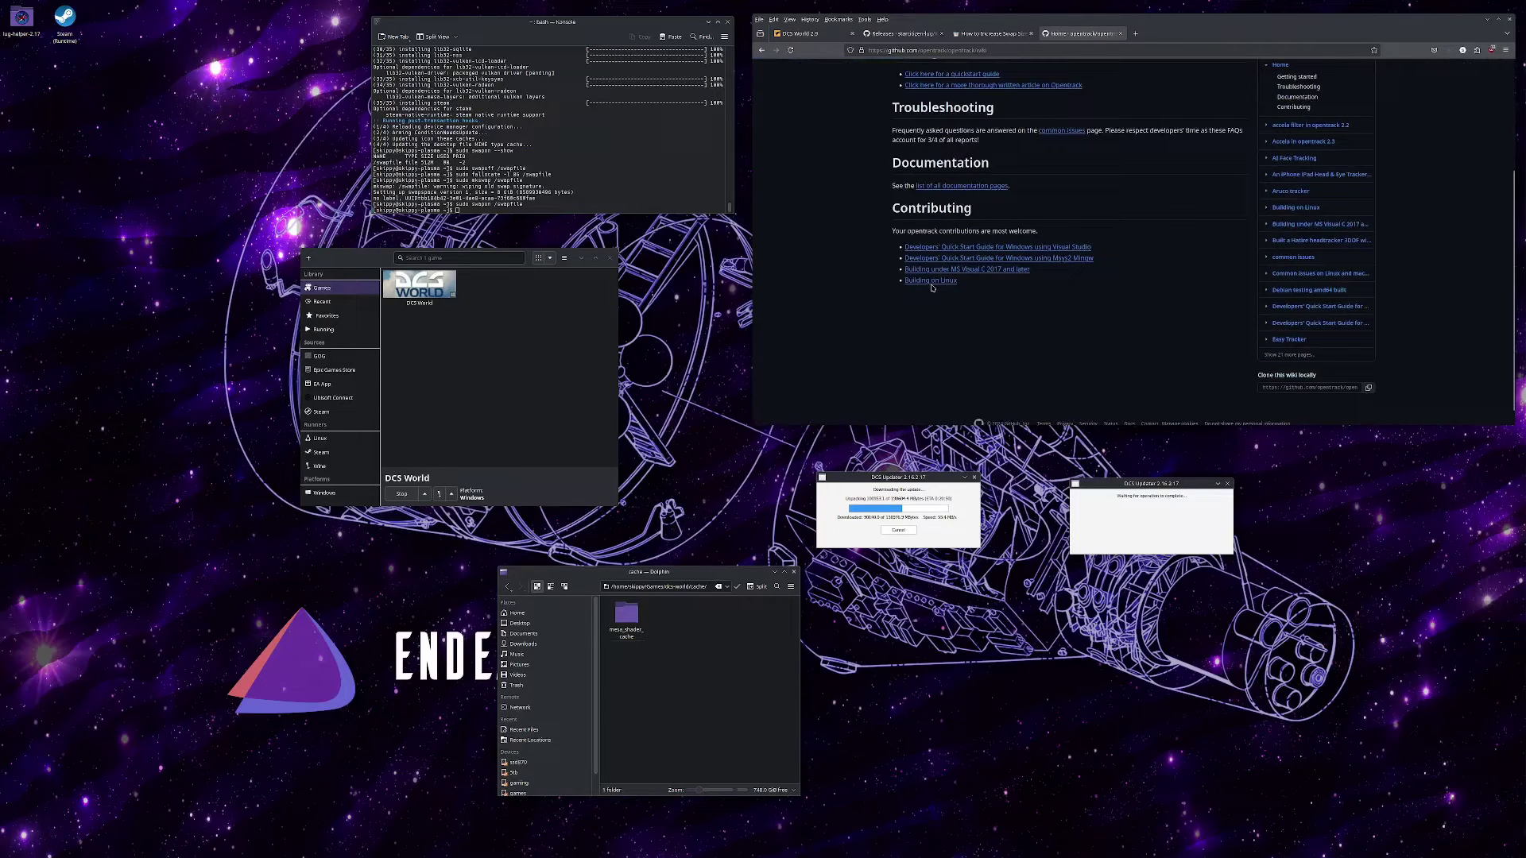
pyautogui.click(931, 283)
pyautogui.scroll(-4, 821, 255)
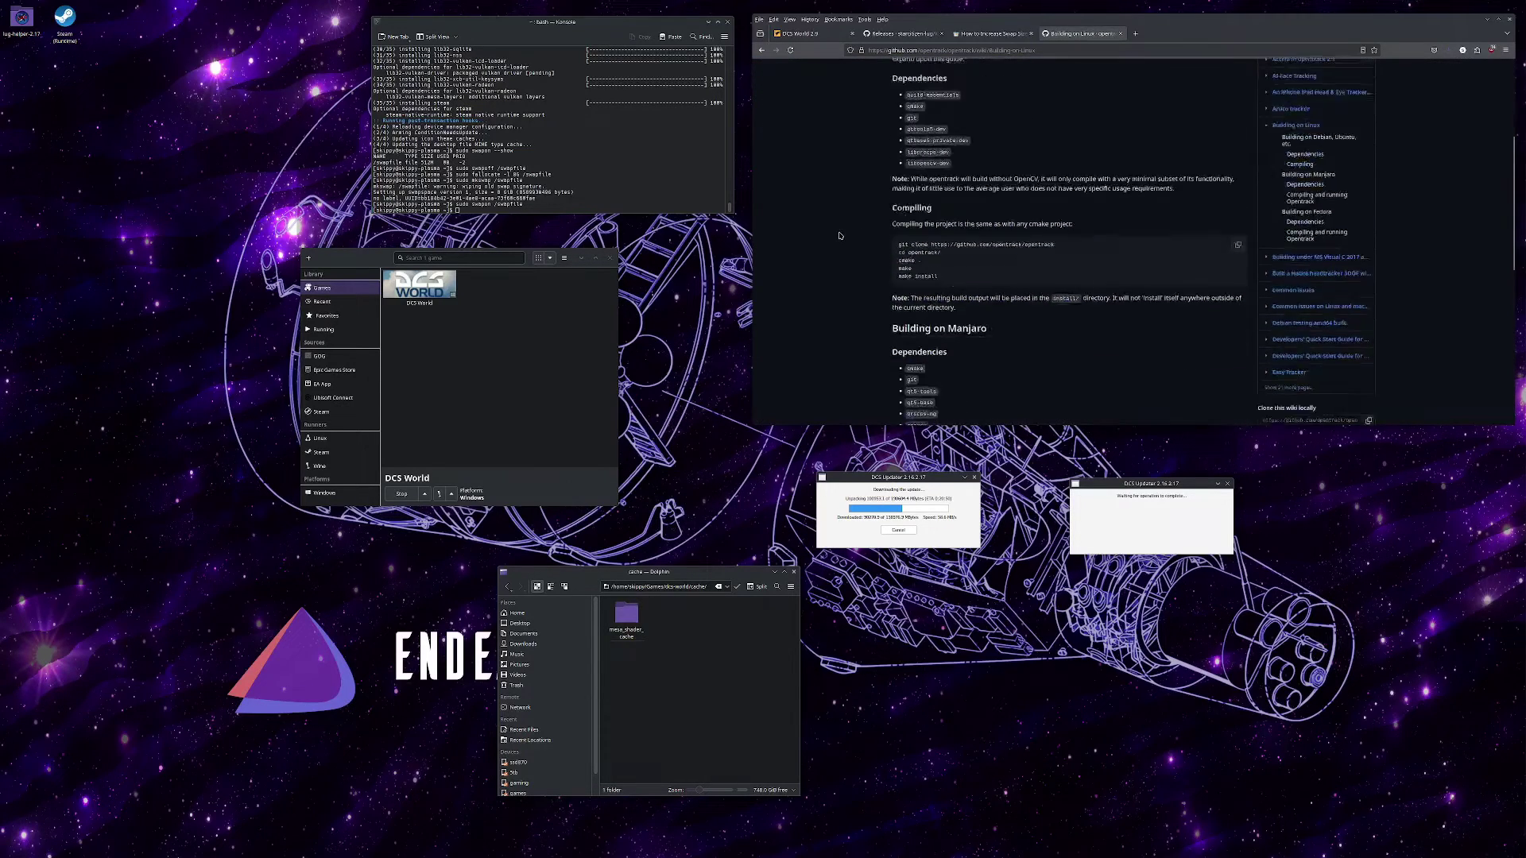
pyautogui.moveTo(915, 209); pyautogui.dragTo(987, 210)
pyautogui.click(987, 211)
pyautogui.scroll(-3, 856, 237)
pyautogui.scroll(1, 856, 237)
pyautogui.doubleClick(967, 131)
pyautogui.click(975, 217)
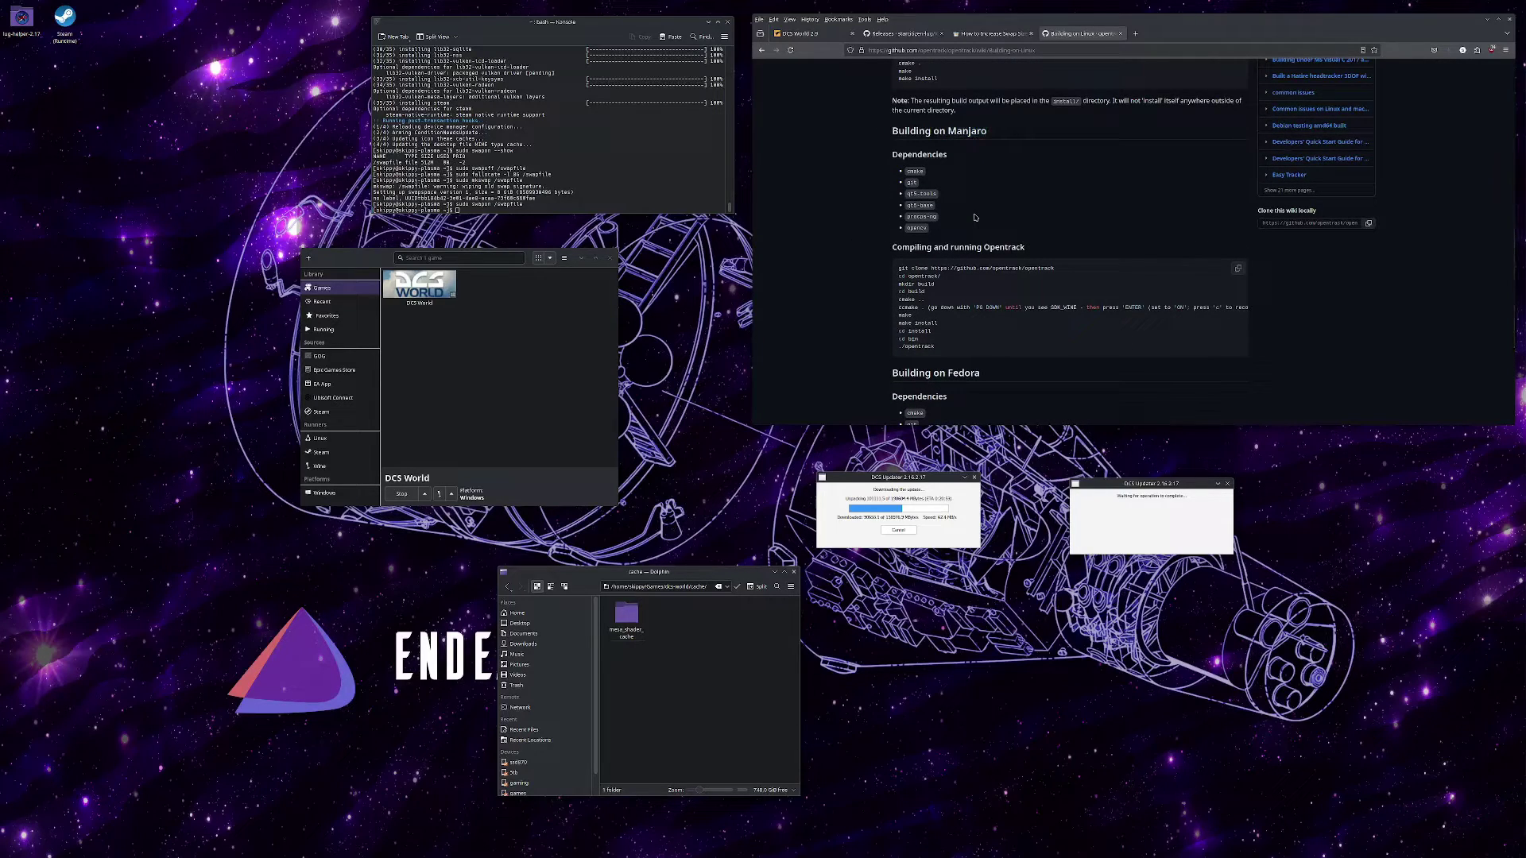
# In Konsole, write a sudo pacman -S command listing cmake, git, qt5-tools, qt5-base, procps-ng and opencv without running it.
pyautogui.click(619, 124)
pyautogui.write('sudo pacm')
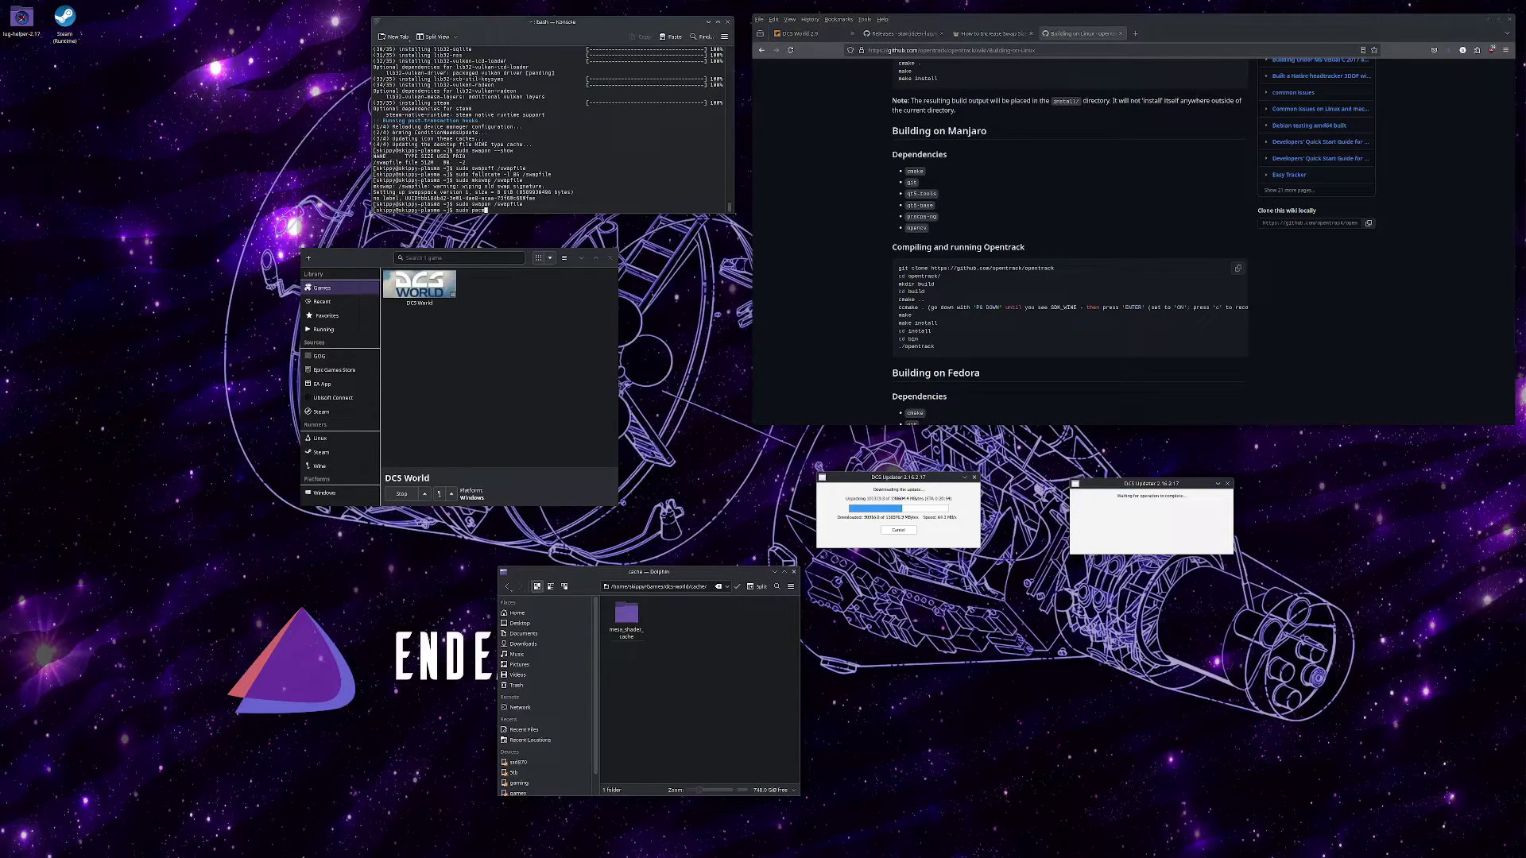
pyautogui.write('an -S cmake git qt5-too')
pyautogui.press('BackSpace')
pyautogui.press('BackSpace')
pyautogui.press('BackSpace')
pyautogui.press('BackSpace')
pyautogui.write('-tools qt5-base procps-ng opencv')
pyautogui.press('Tab')
pyautogui.press('Tab')
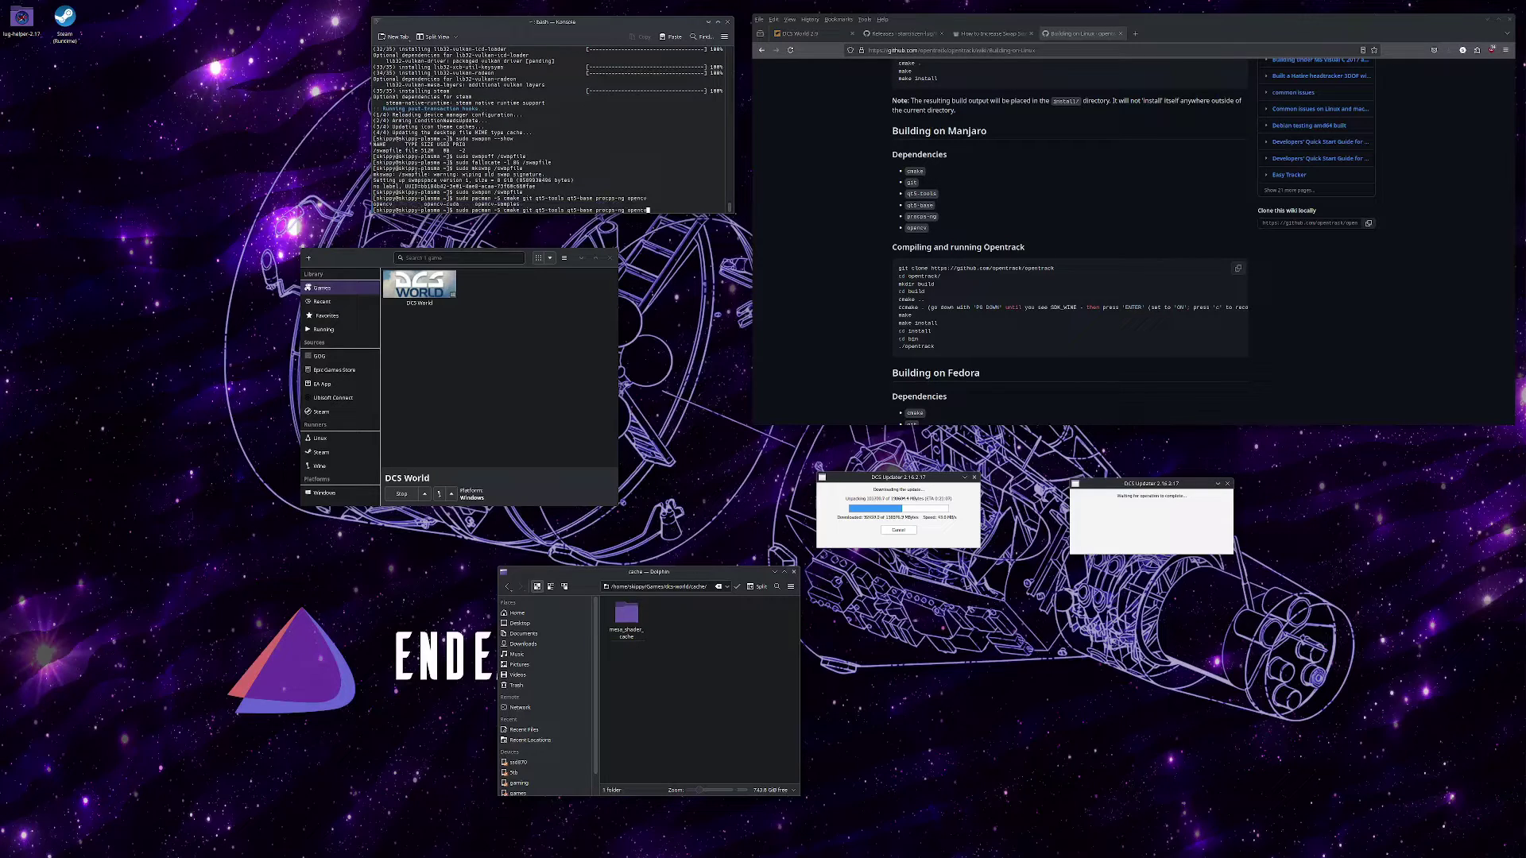
# Open opentrack's GitHub issue "Missing many input options" #1807 and read which extra dependencies it names.
pyautogui.scroll(10, 896, 128)
pyautogui.middleClick(823, 122)
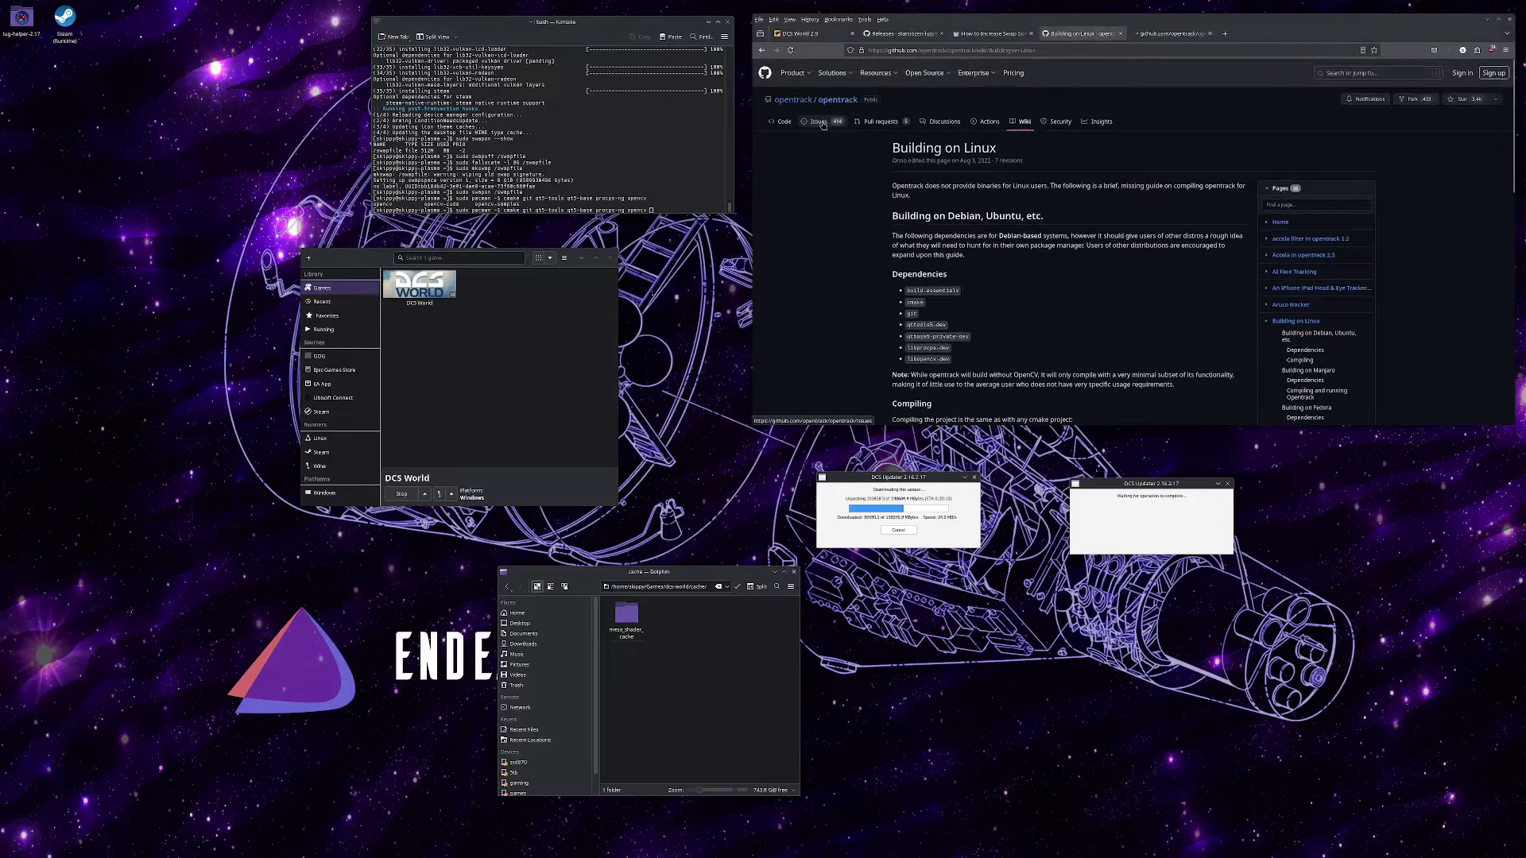
pyautogui.hotkey('ctrl', 'Tab')
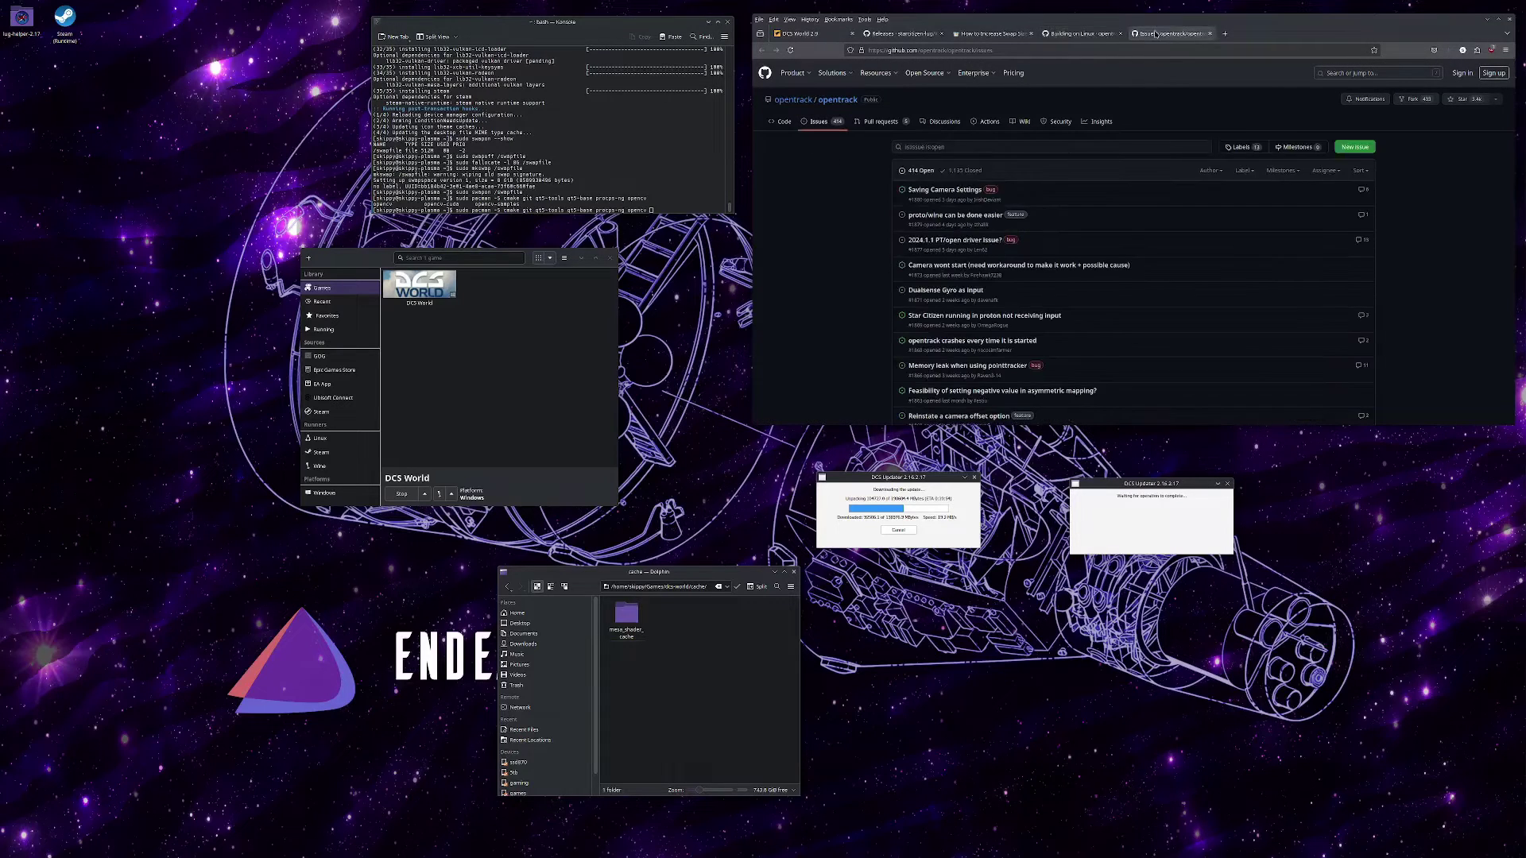
pyautogui.hotkey('alt', 'Tab')
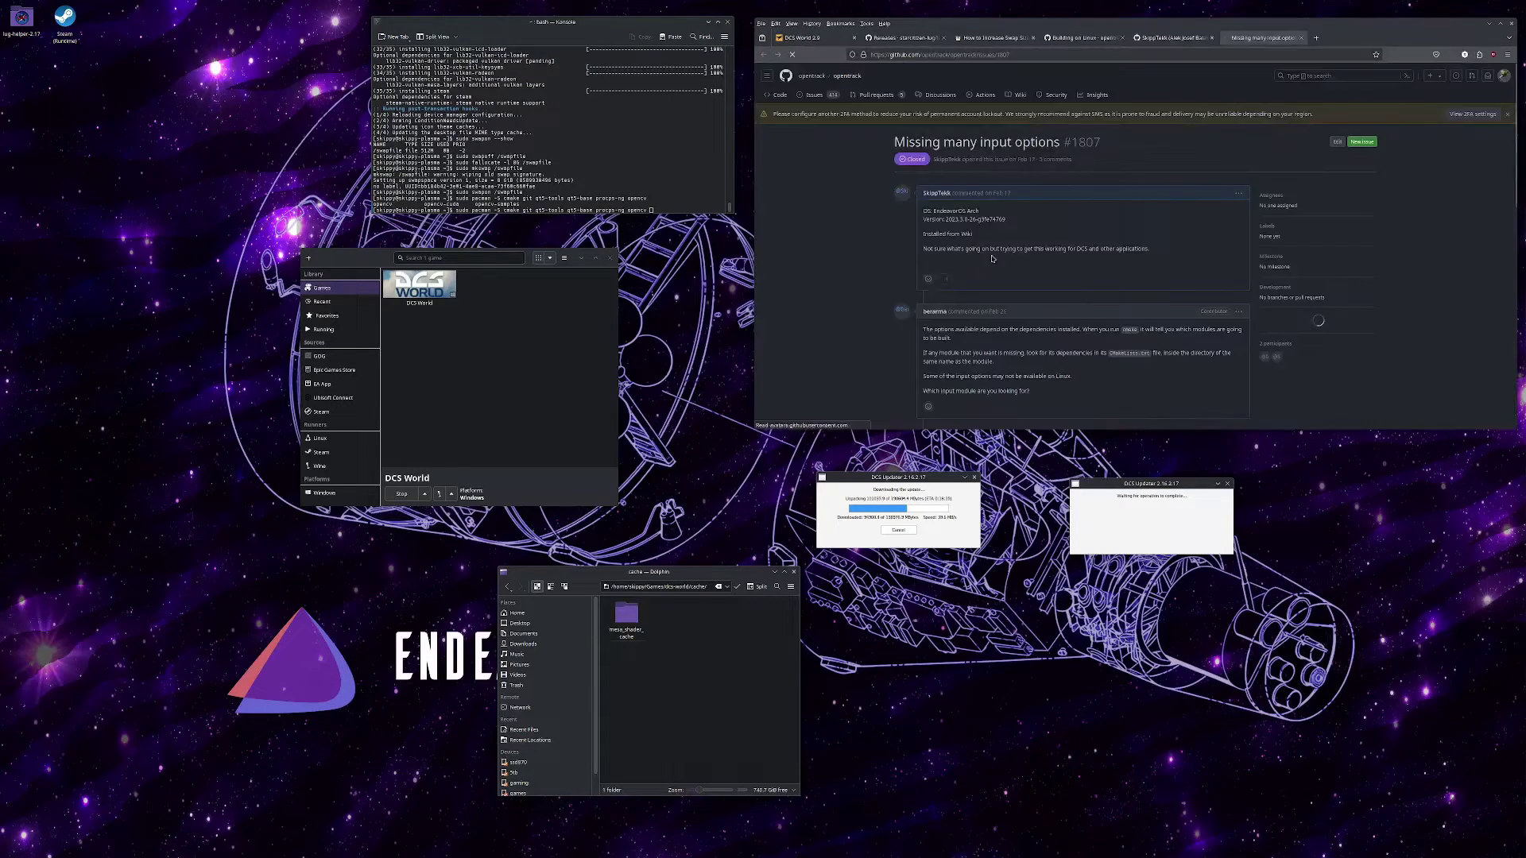
pyautogui.scroll(-10, 835, 240)
pyautogui.scroll(-5, 835, 241)
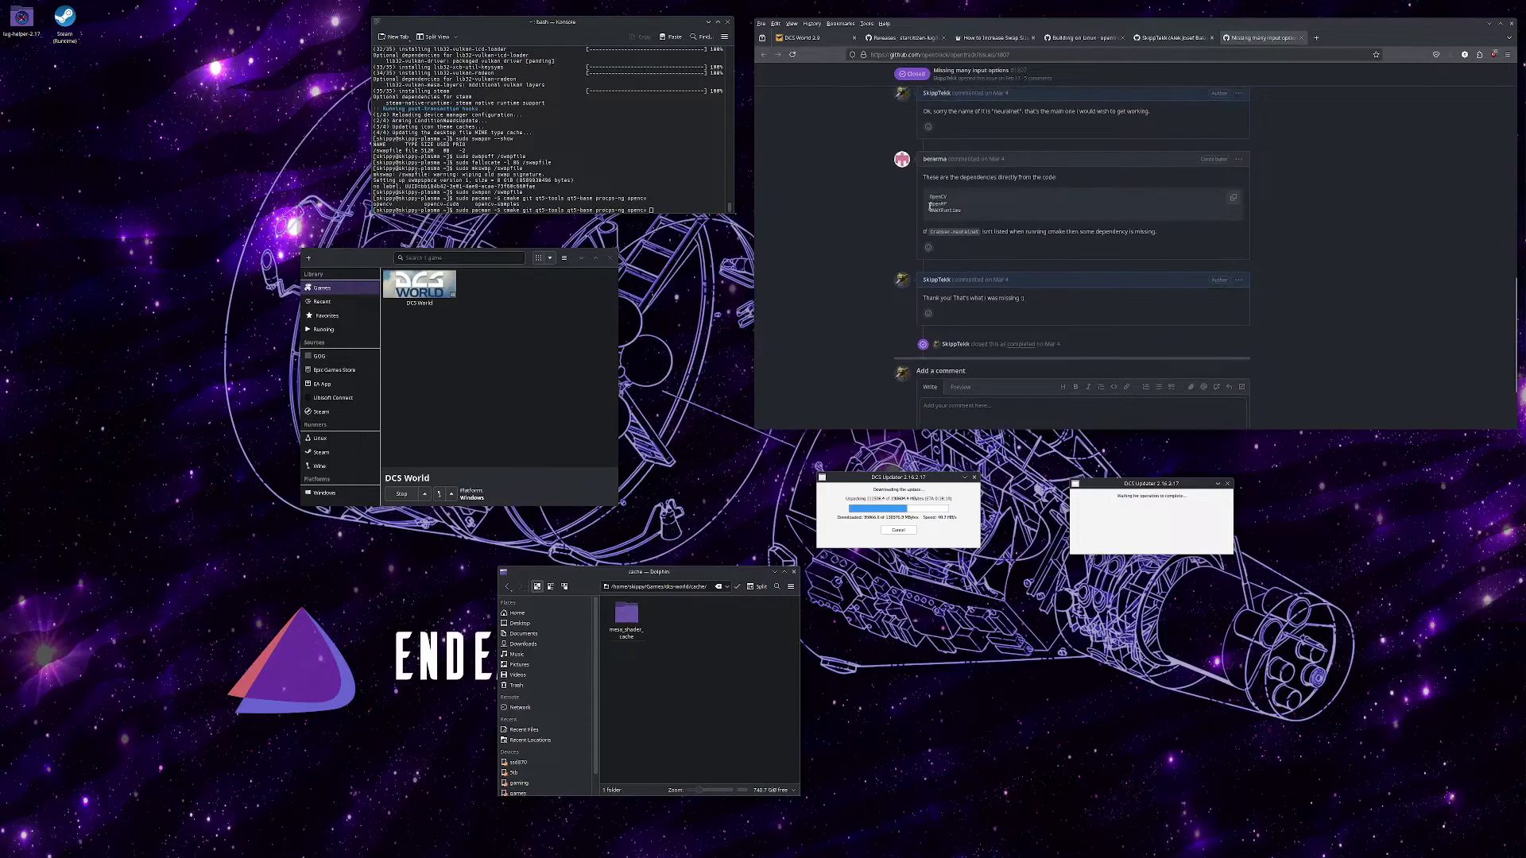
# Add openmp and onnxruntime to the package list of the pacman command in Konsole.
pyautogui.click(619, 155)
pyautogui.write('openmp')
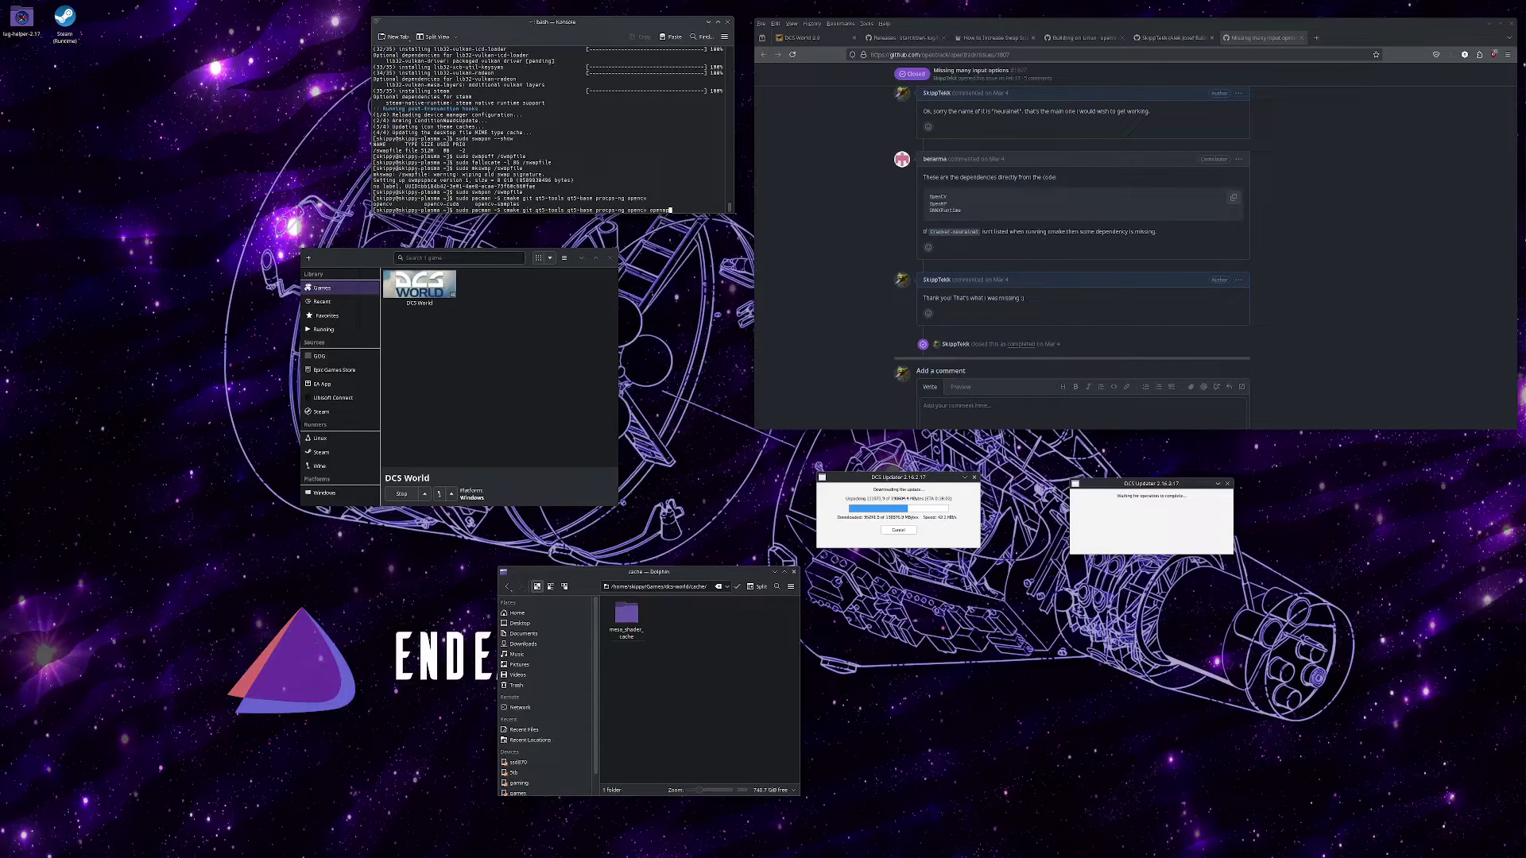
pyautogui.press('Tab')
pyautogui.press('Tab')
pyautogui.press('Tab')
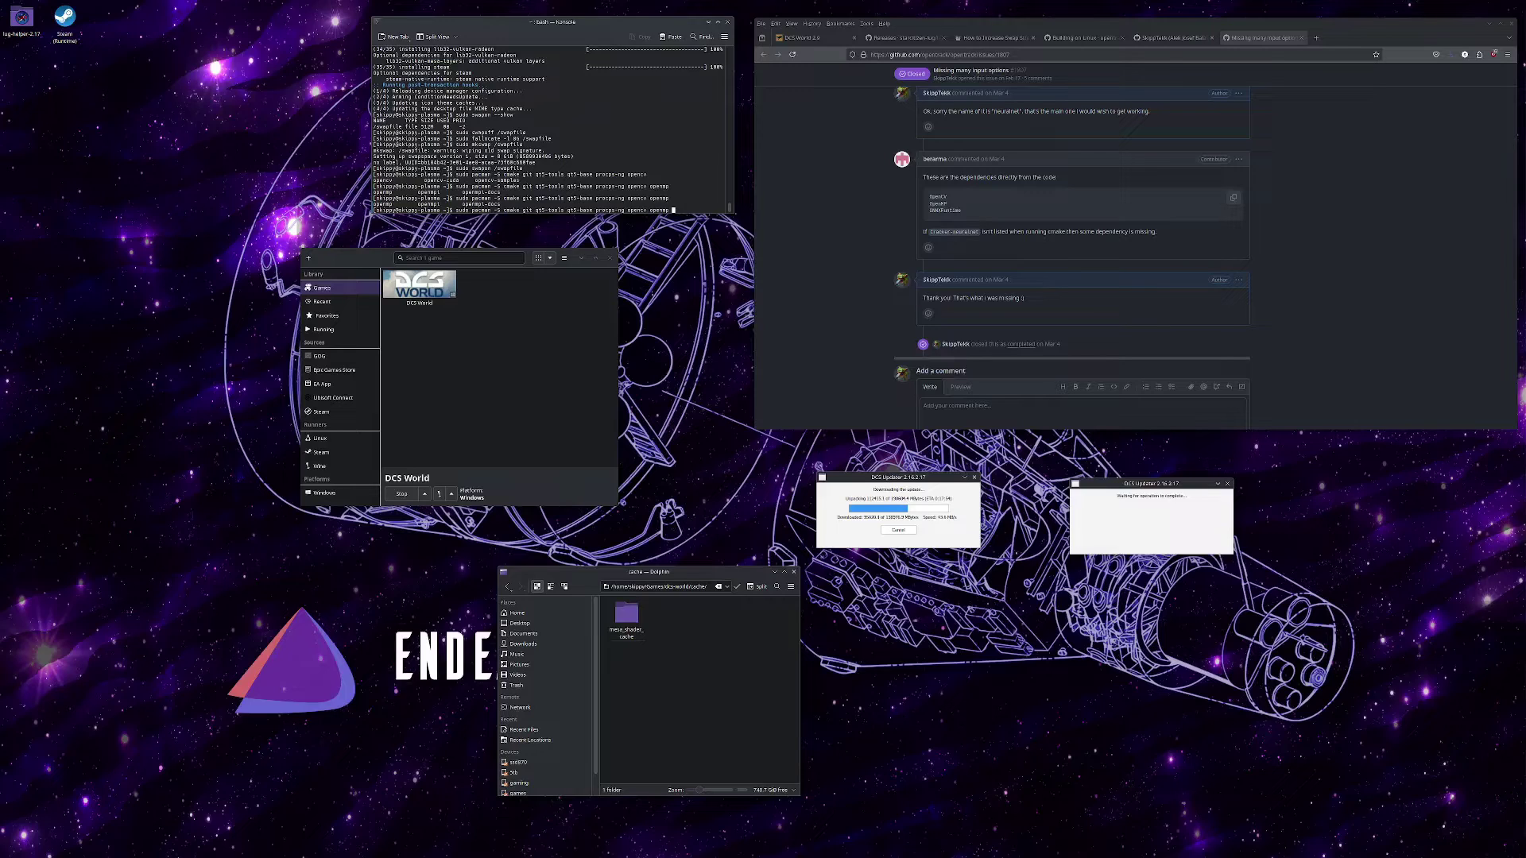
pyautogui.write('onnx')
pyautogui.press('Tab')
pyautogui.press('Tab')
pyautogui.write('r')
pyautogui.press('Tab')
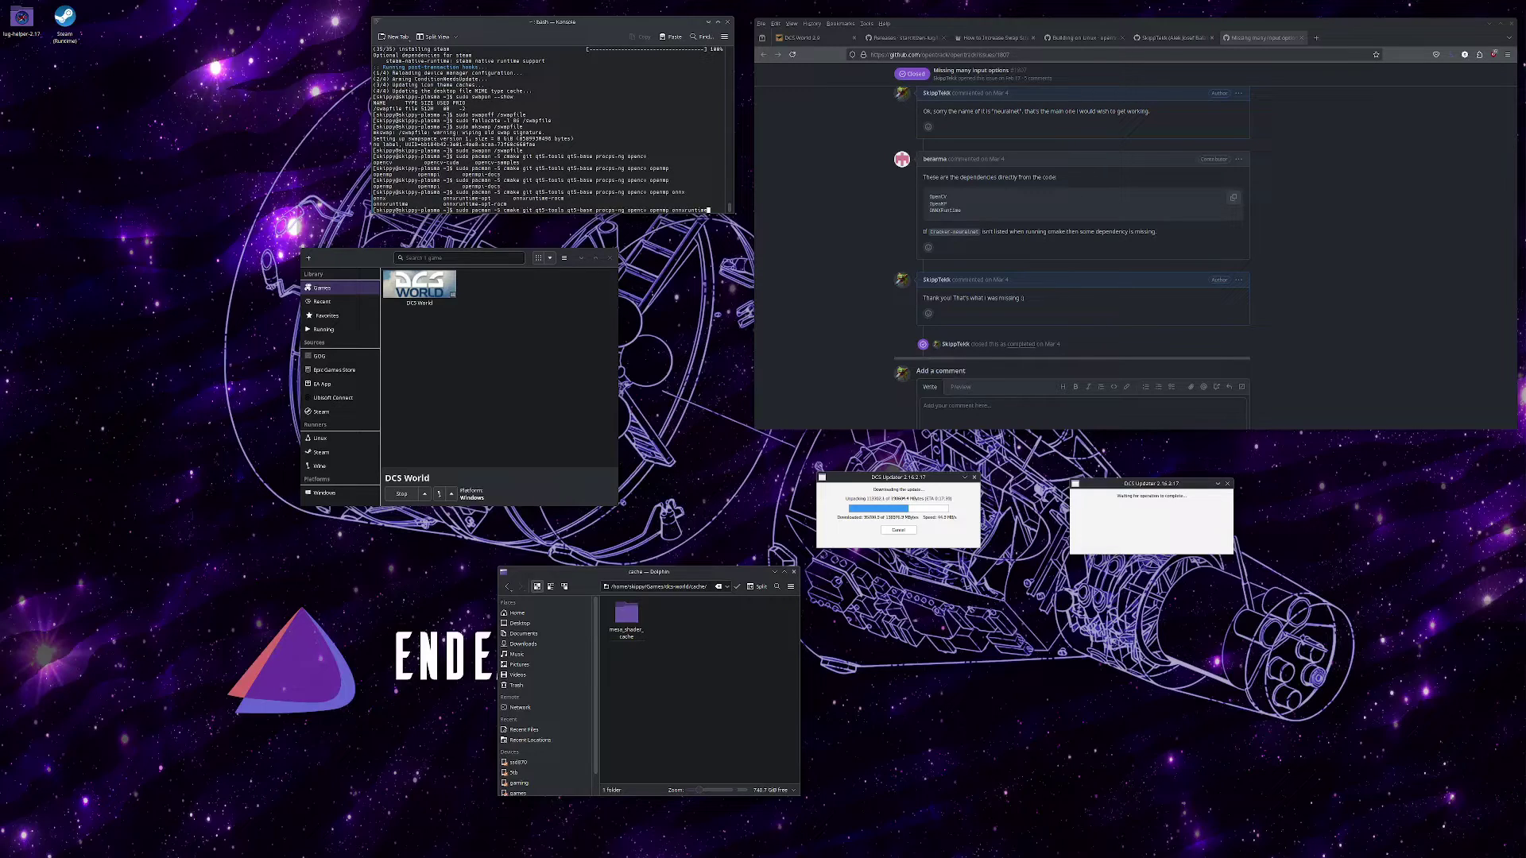
# Run the pacman command, enter the account password and confirm the package installation.
pyautogui.press('Return')
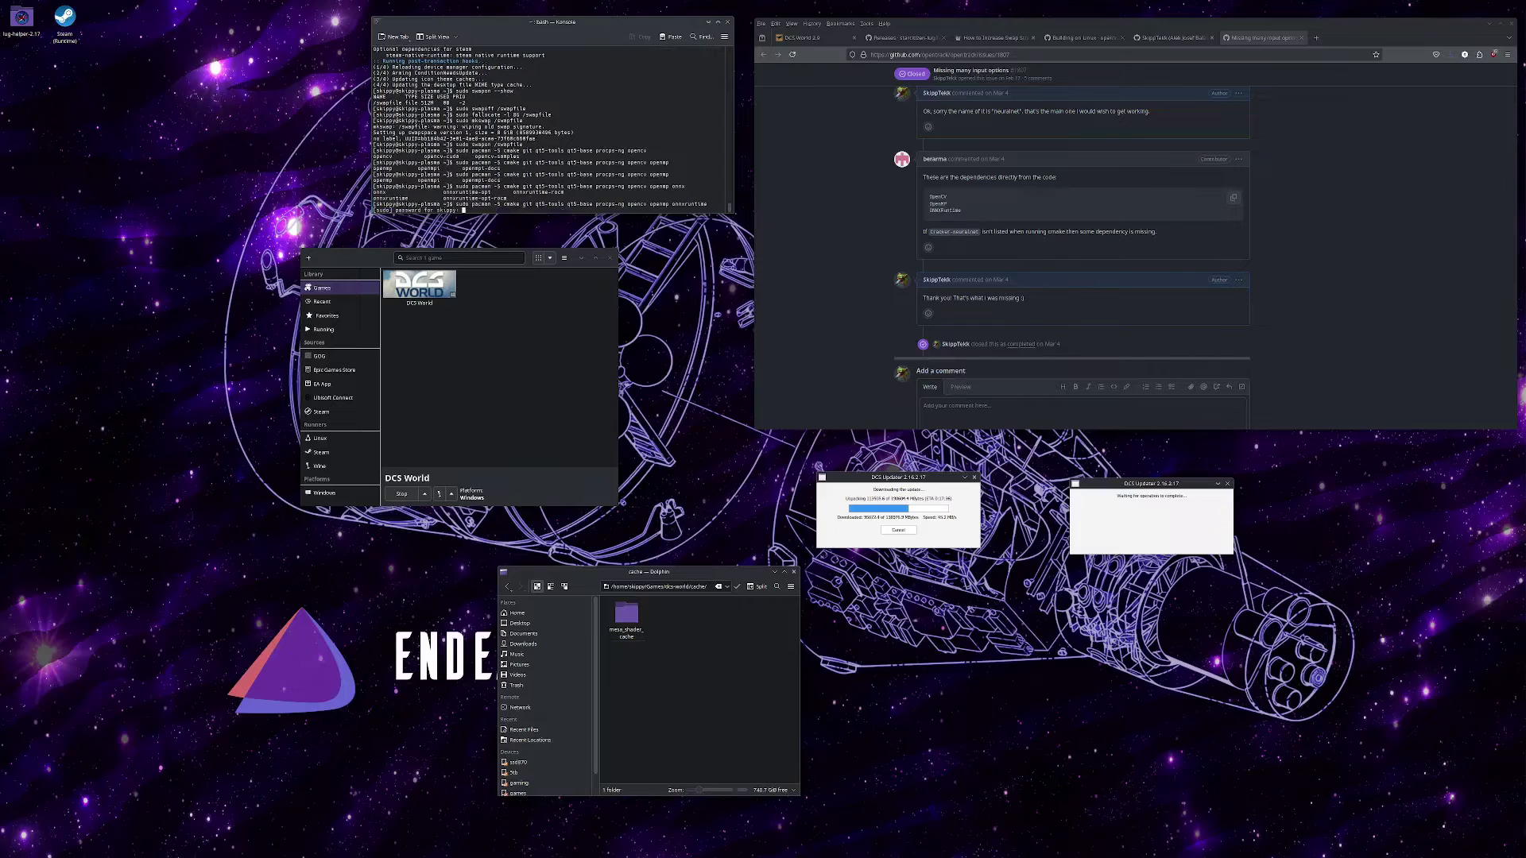
pyautogui.press('Return')
pyautogui.write('y')
pyautogui.press('Return')
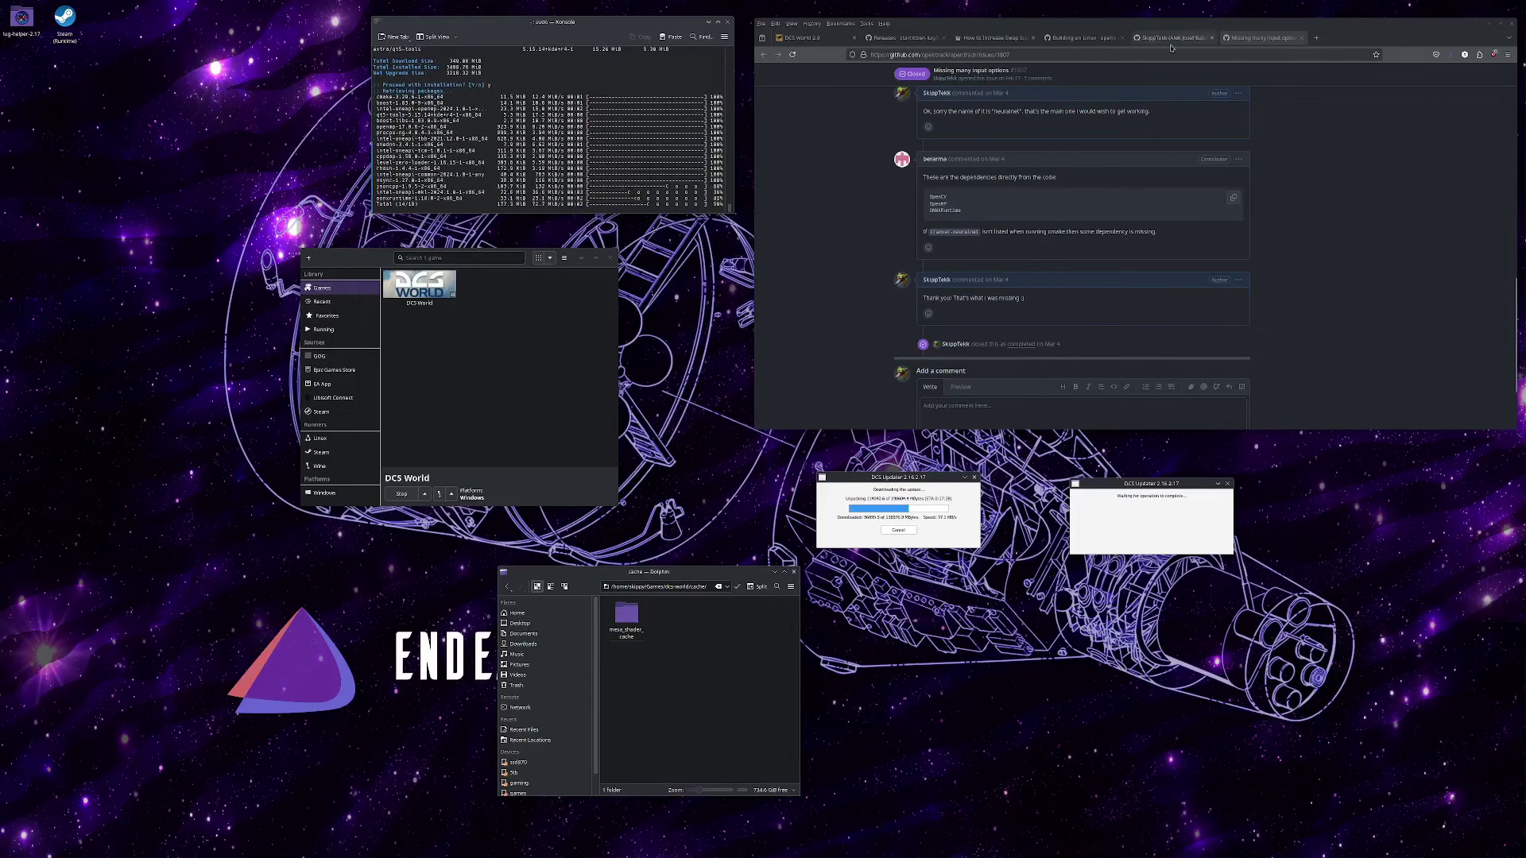
# Return to the Building on Linux wiki page, close the two issue tabs and show the Manjaro compile commands.
pyautogui.click(1081, 38)
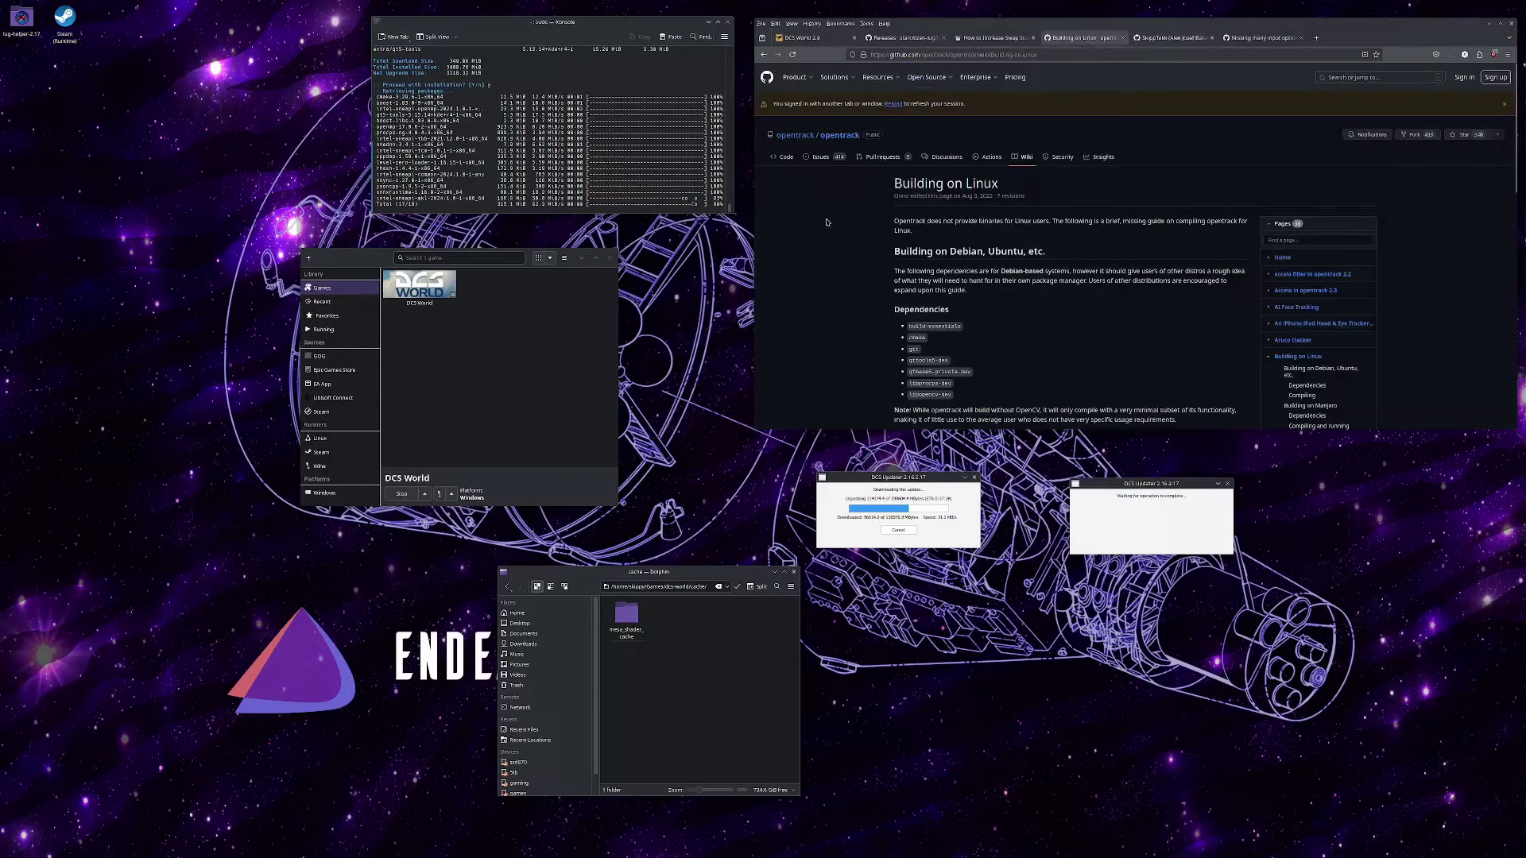
pyautogui.click(1212, 37)
pyautogui.click(1212, 37)
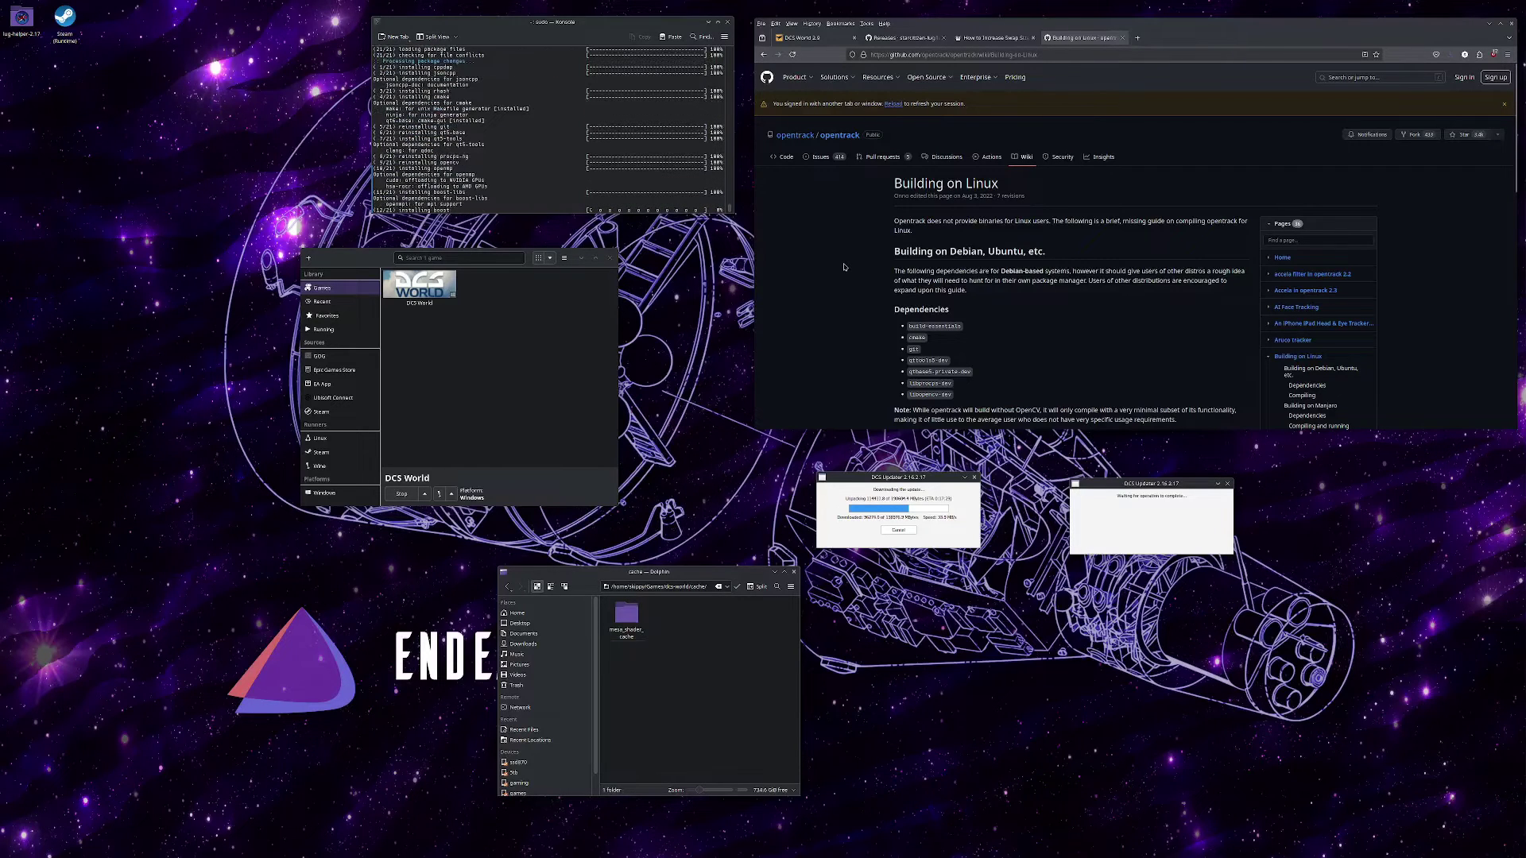
pyautogui.scroll(-10, 847, 262)
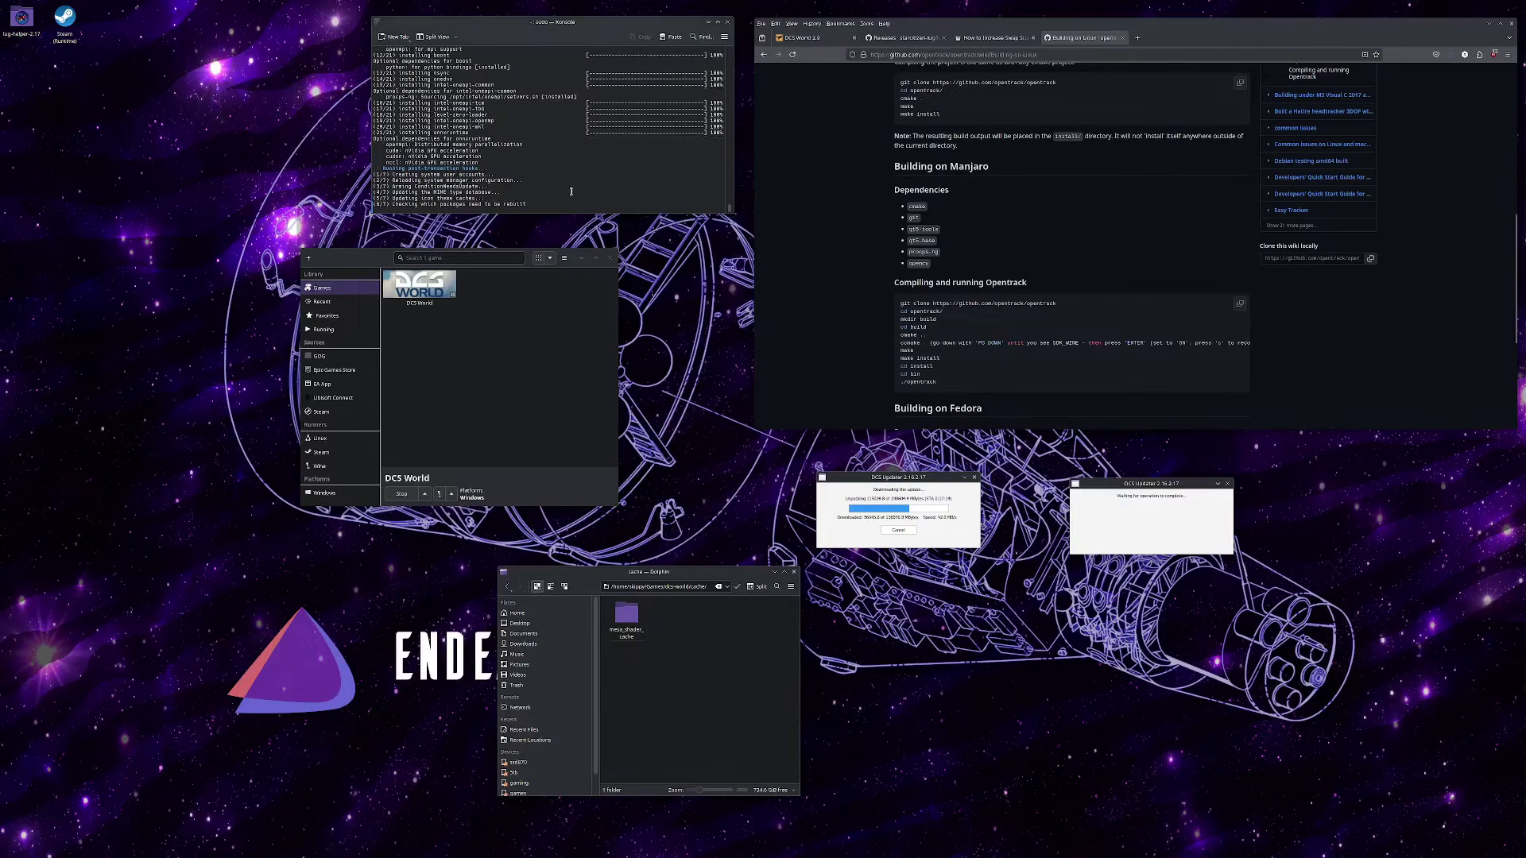
pyautogui.write('cd')
pyautogui.press('Return')
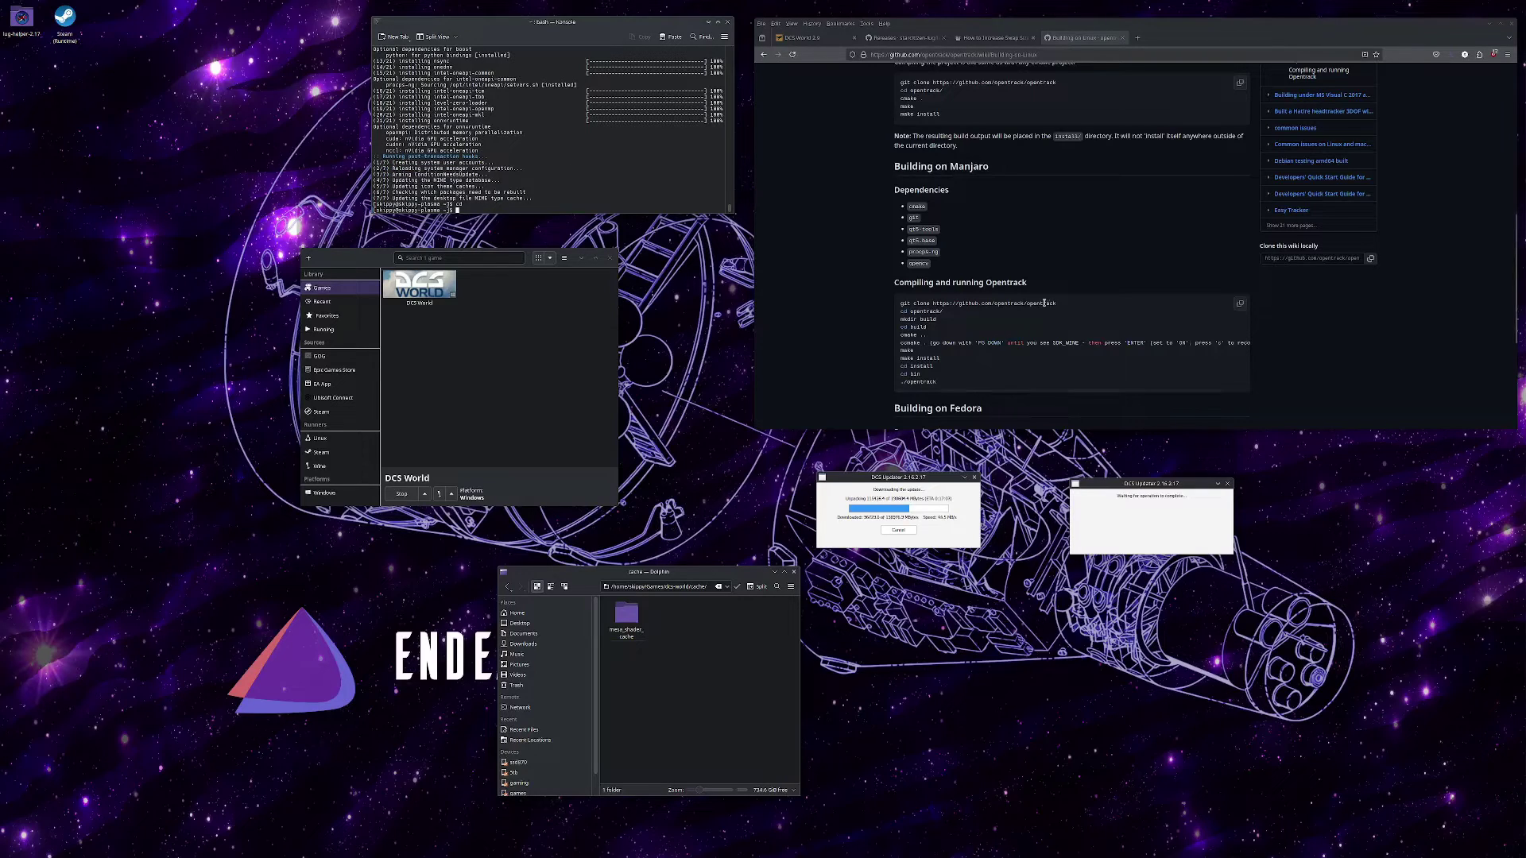
pyautogui.doubleClick(993, 303)
pyautogui.tripleClick(992, 303)
pyautogui.middleClick(530, 197)
pyautogui.press('Return')
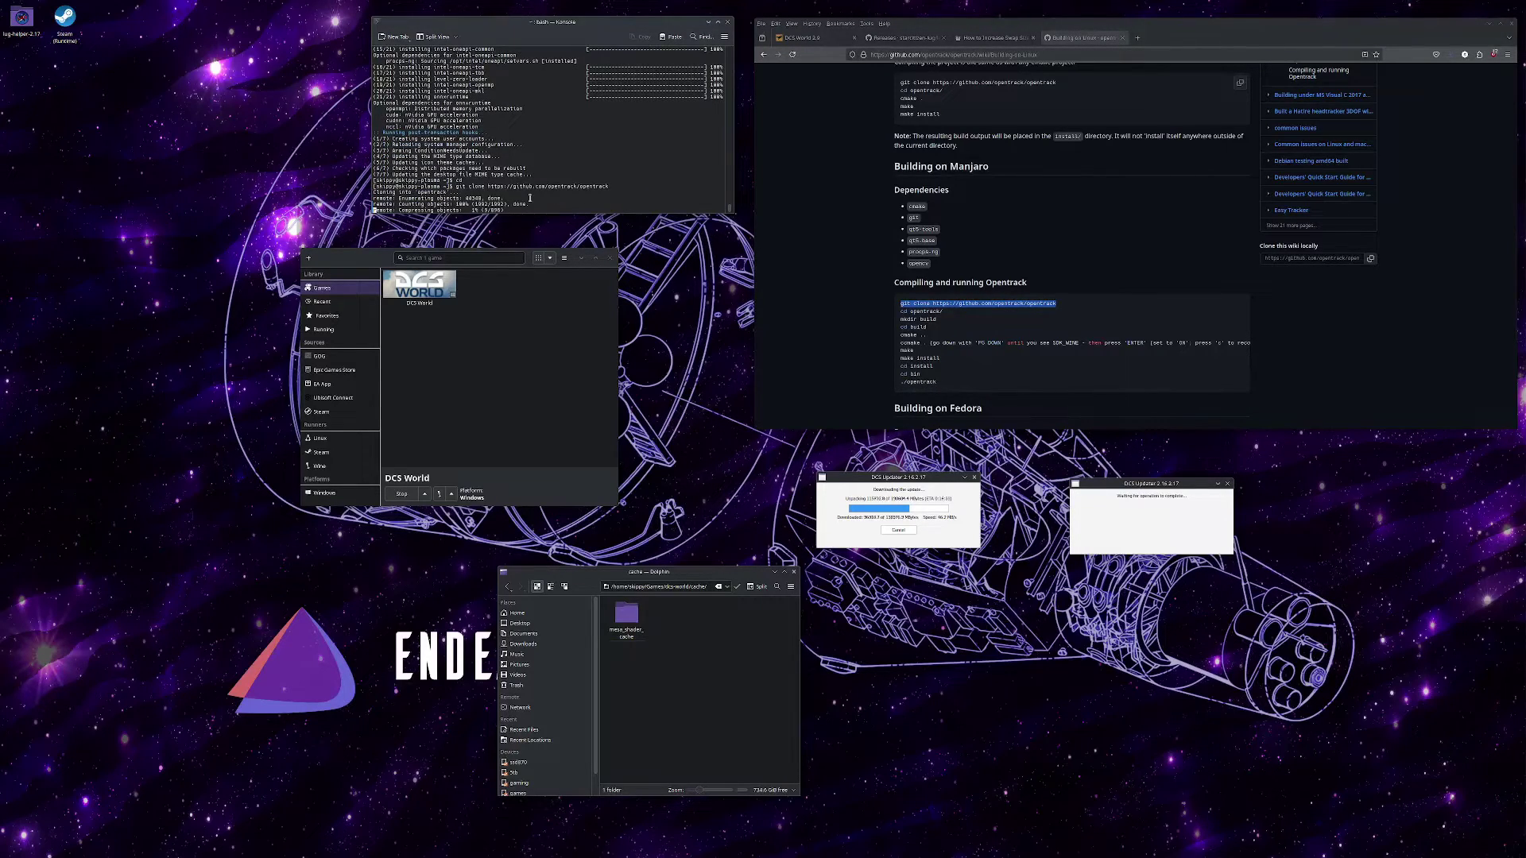
# Change into the cloned opentrack directory and create a build directory inside it.
pyautogui.write('cd ')
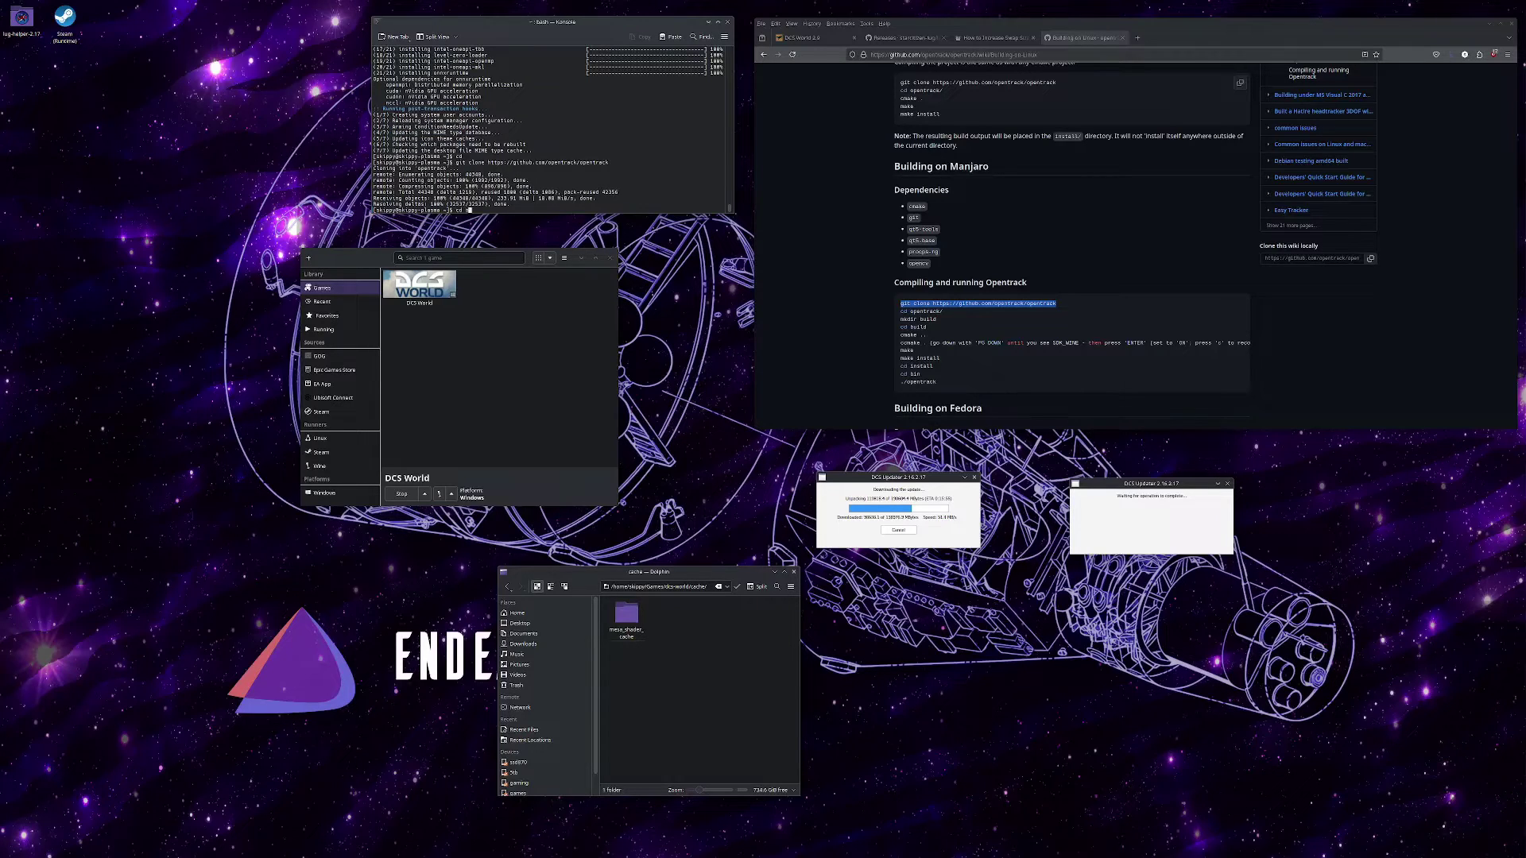
pyautogui.write('o')
pyautogui.press('Tab')
pyautogui.press('Return')
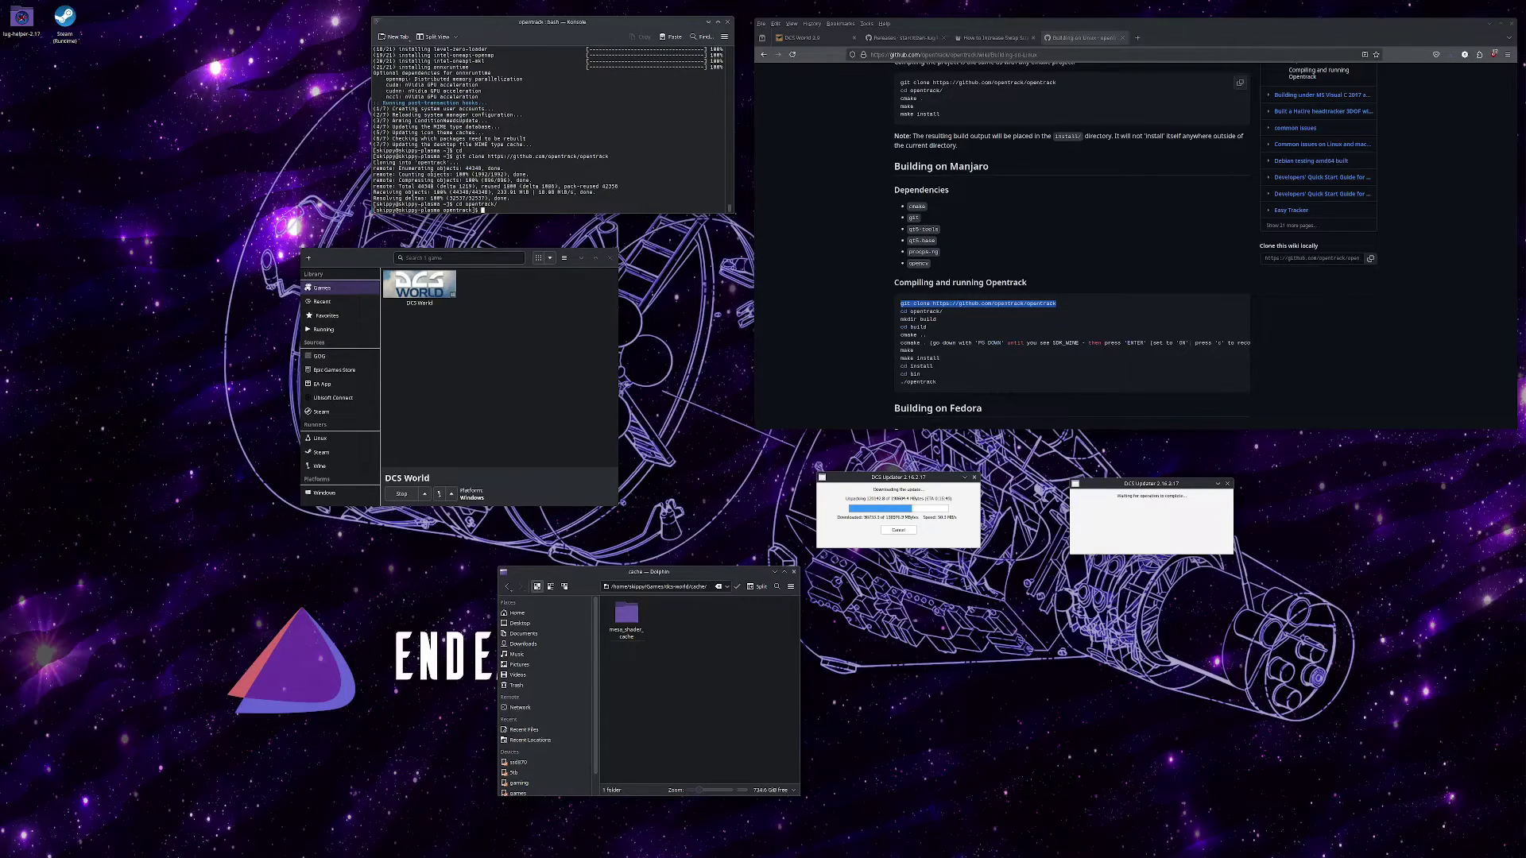
pyautogui.write('mkdir build')
pyautogui.press('Return')
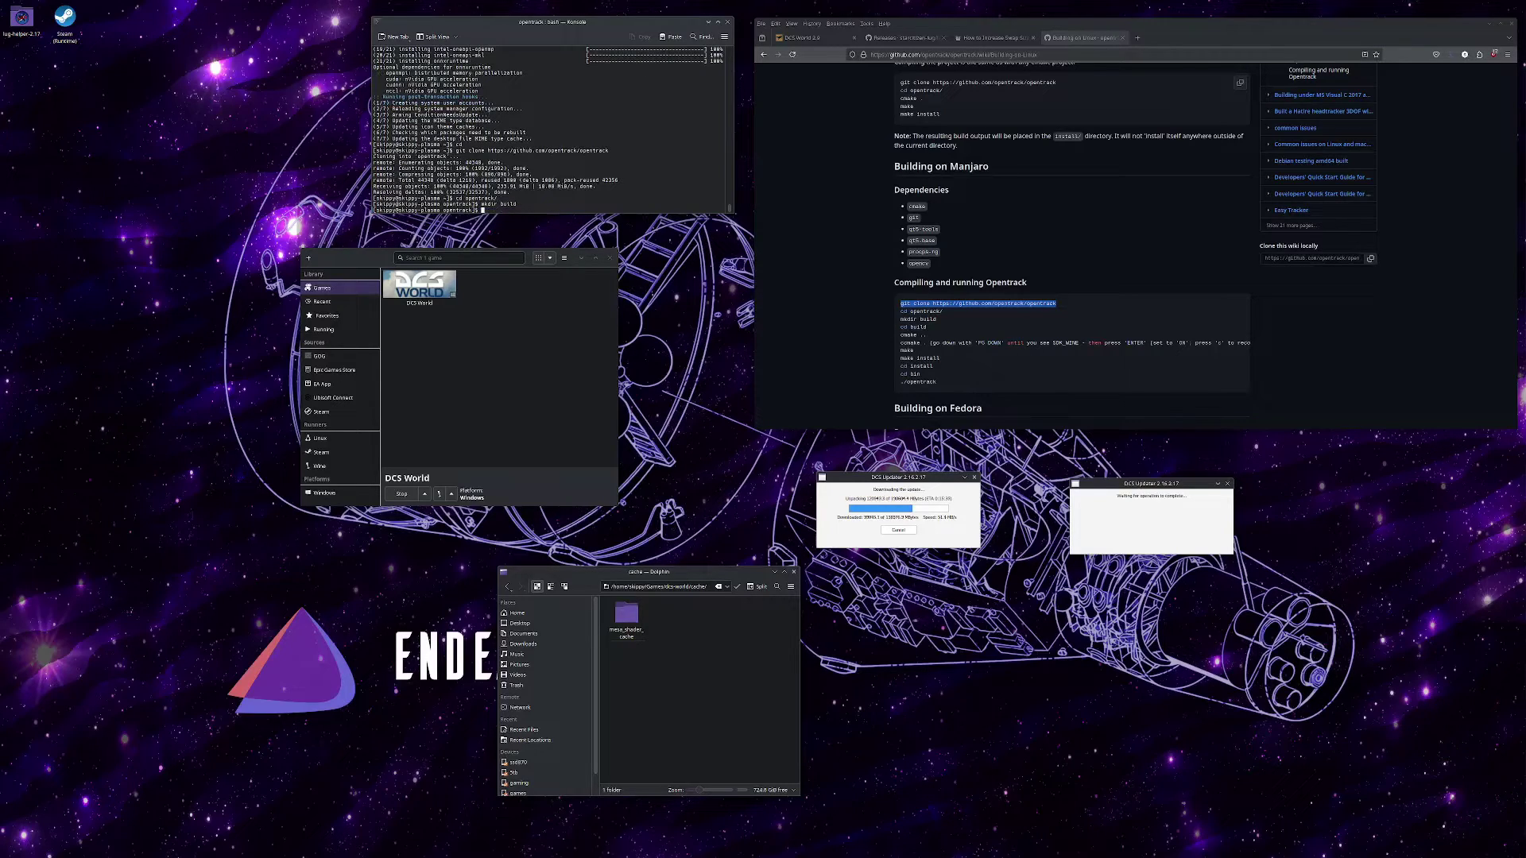
# Change into the build directory and configure opentrack with cmake ..
pyautogui.write('cd build/')
pyautogui.press('Return')
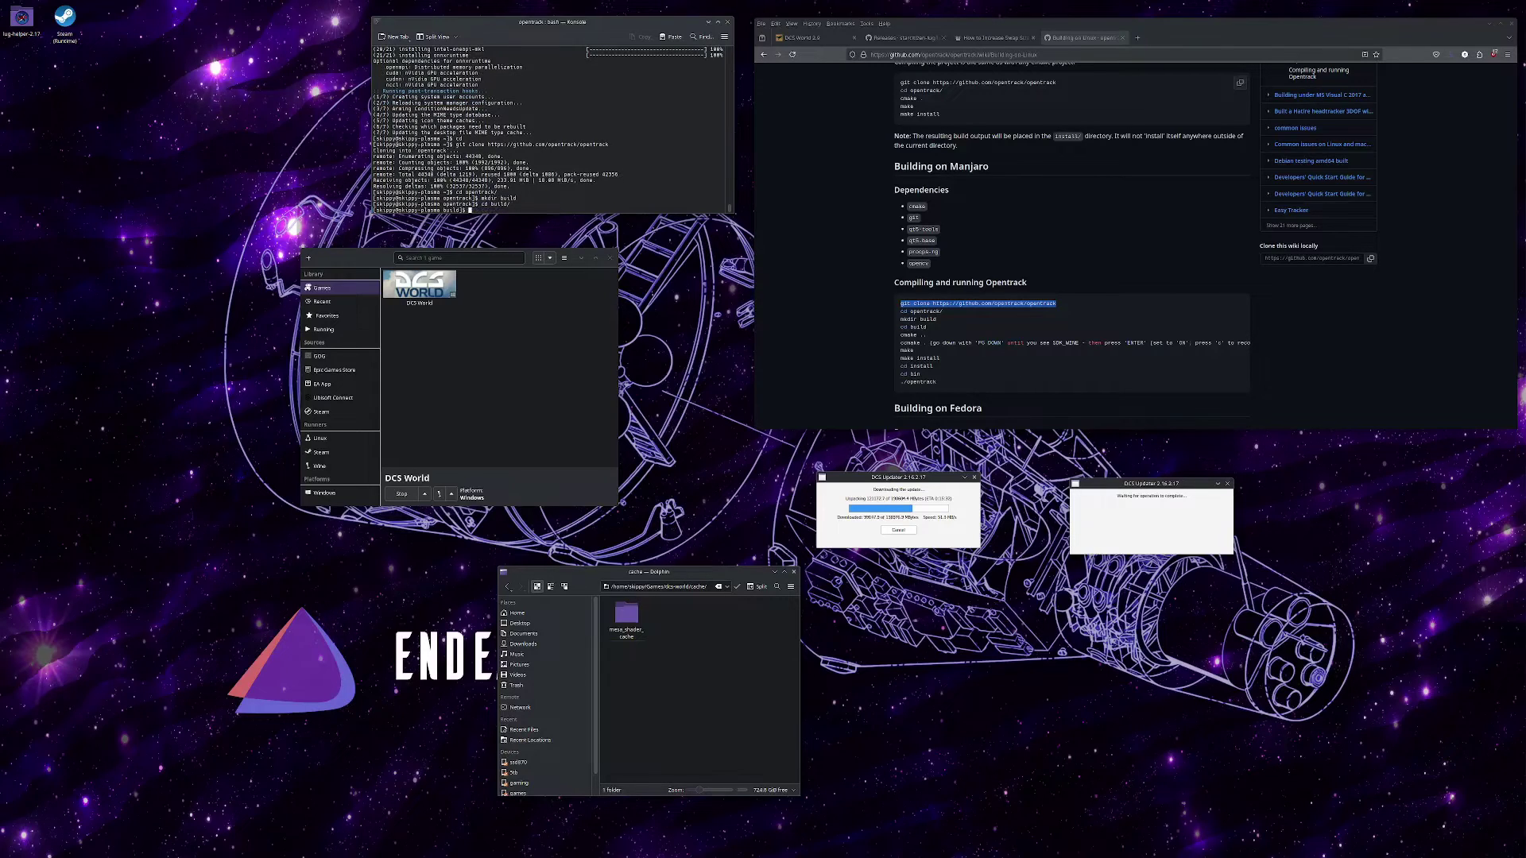
pyautogui.write('cmake ..')
pyautogui.press('Return')
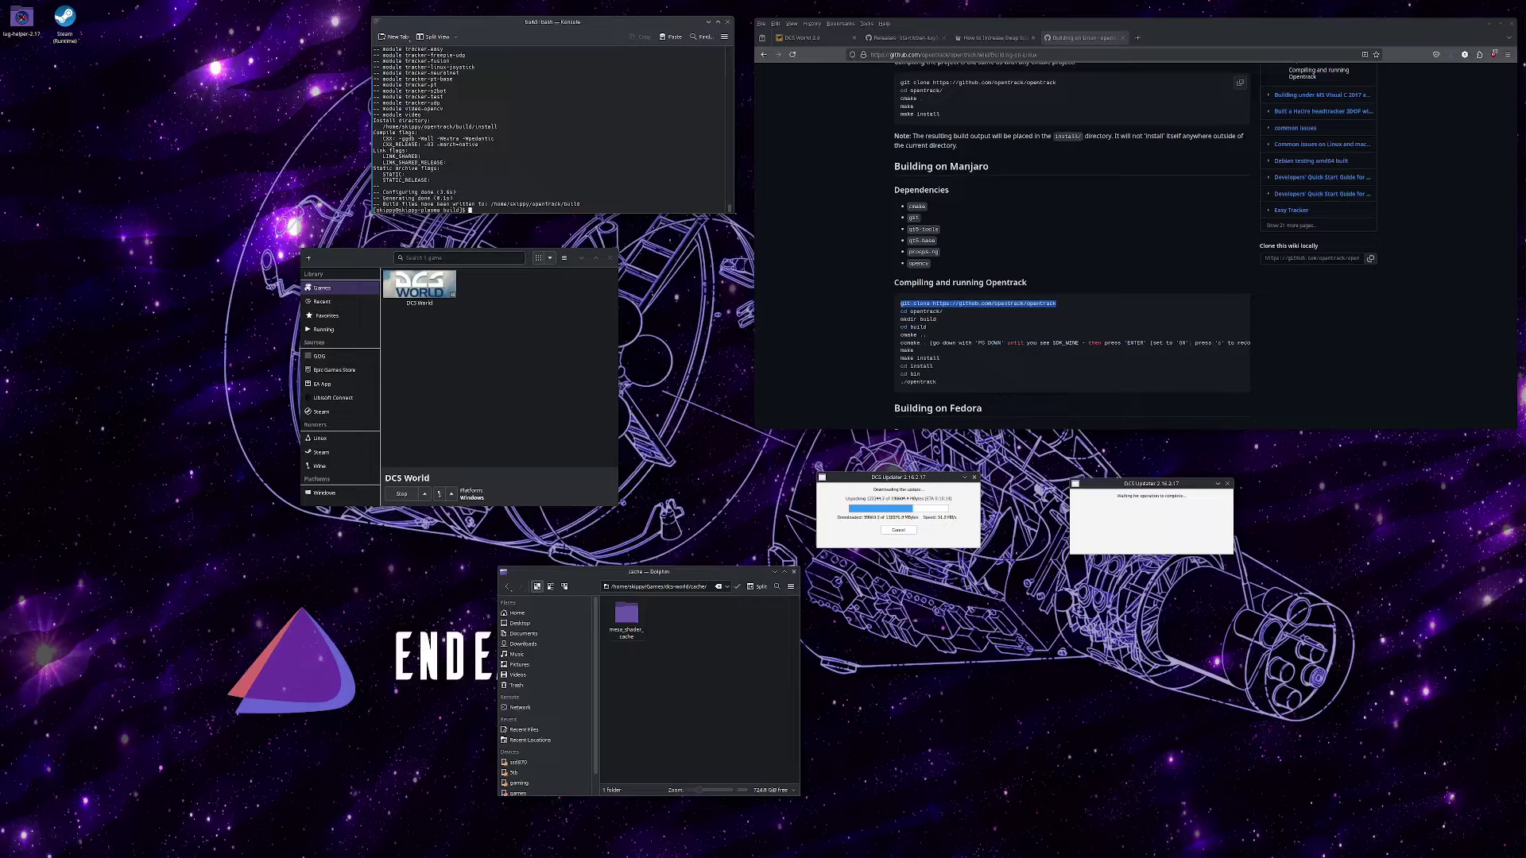
# Try to enable the SDK_WINE entry in opentrack's build options with ccmake, and quit without generating.
pyautogui.write('ccmake')
pyautogui.press('Return')
pyautogui.press('Down')
pyautogui.press('Down')
pyautogui.press('Down')
pyautogui.press('Down')
pyautogui.press('Down')
pyautogui.press('Down')
pyautogui.press('Down')
pyautogui.press('Down')
pyautogui.press('Down')
pyautogui.press('Down')
pyautogui.press('Down')
pyautogui.press('Down')
pyautogui.press('Down')
pyautogui.press('Down')
pyautogui.press('Down')
pyautogui.press('Down')
pyautogui.press('Down')
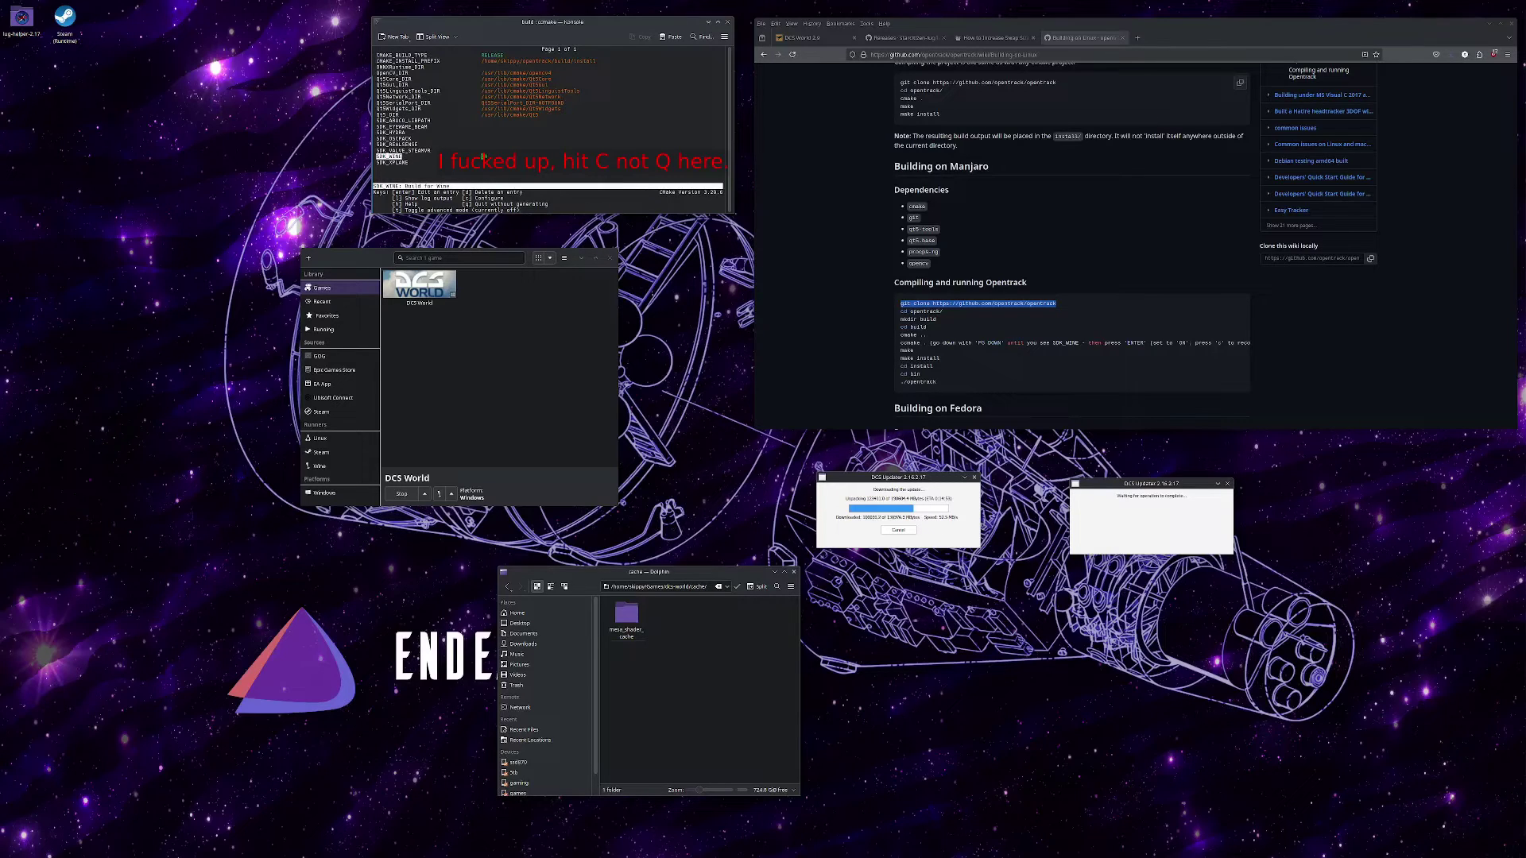
pyautogui.press('q')
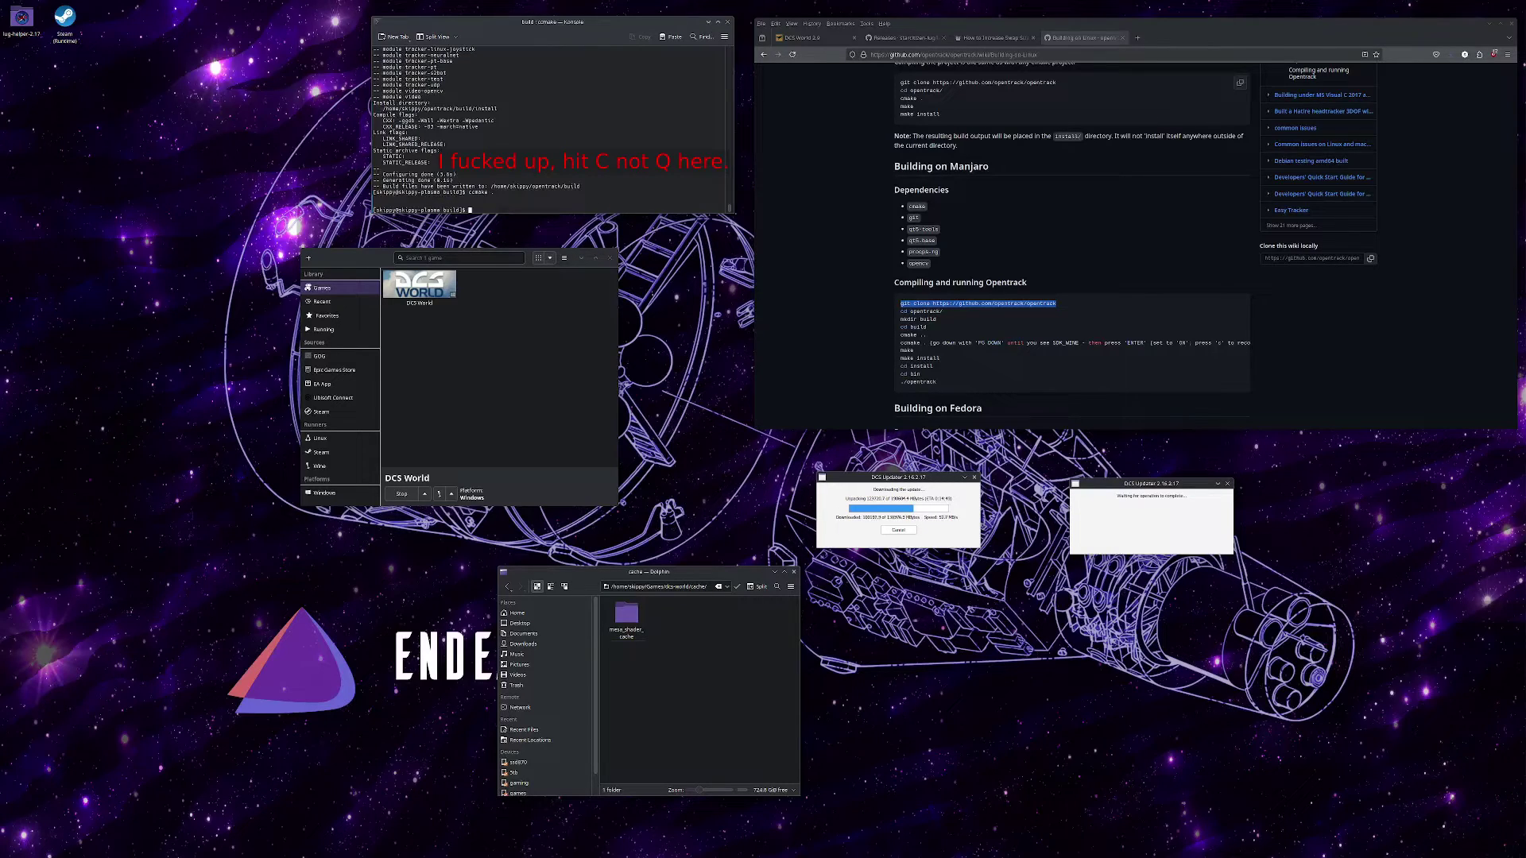
# Compile and install opentrack from the build directory with make;make install.
pyautogui.write('make')
pyautogui.write(';make install')
pyautogui.press('Return')
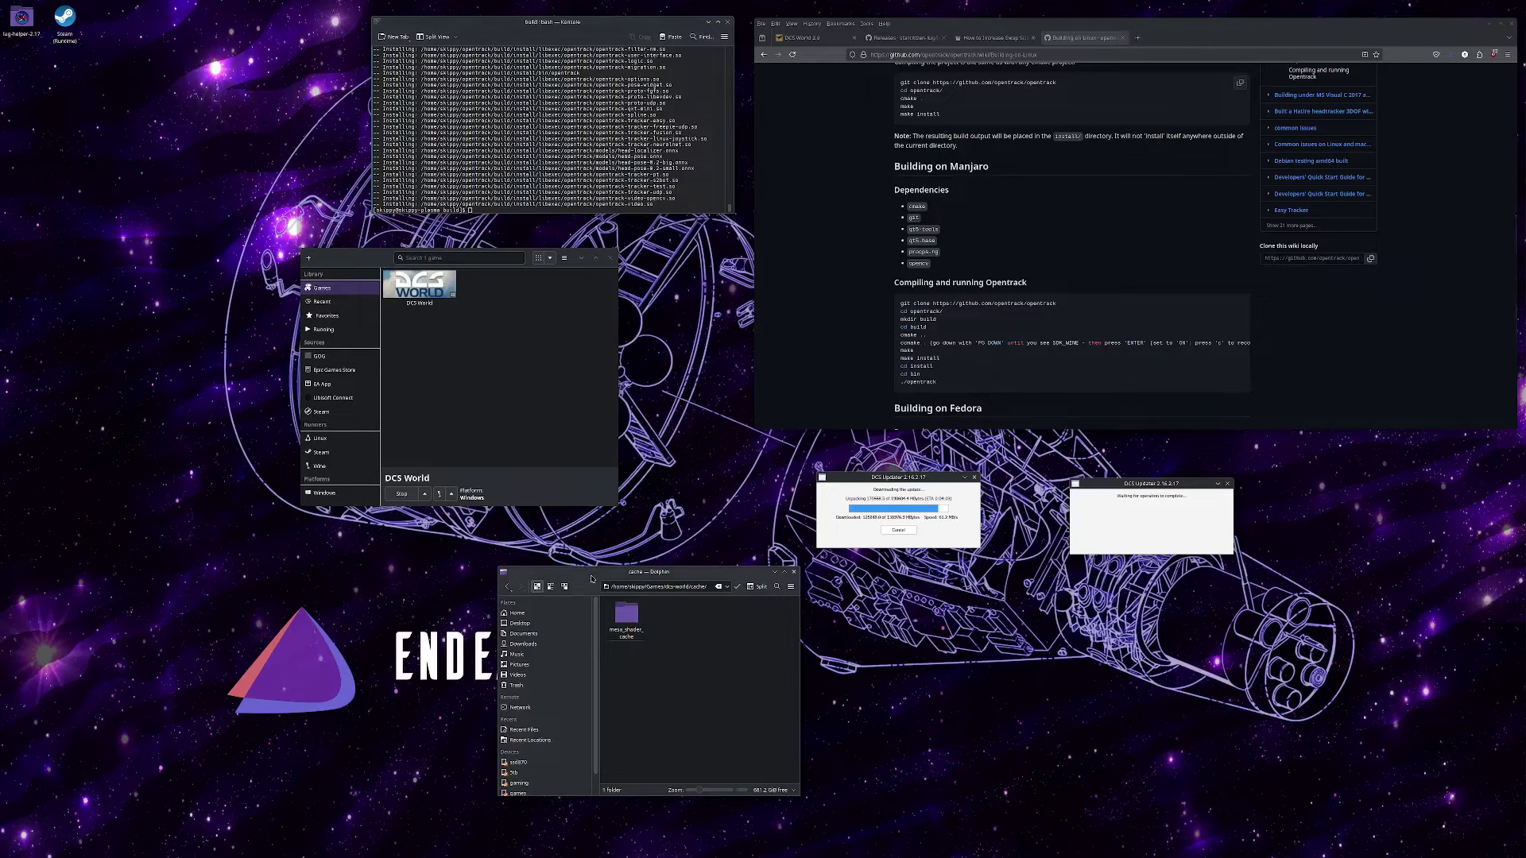
# Browse the file manager to the home folder's opentrack/build/install/bin directory, enlarging the window to show more folders.
pyautogui.moveTo(591, 584); pyautogui.dragTo(577, 540)
pyautogui.click(503, 569)
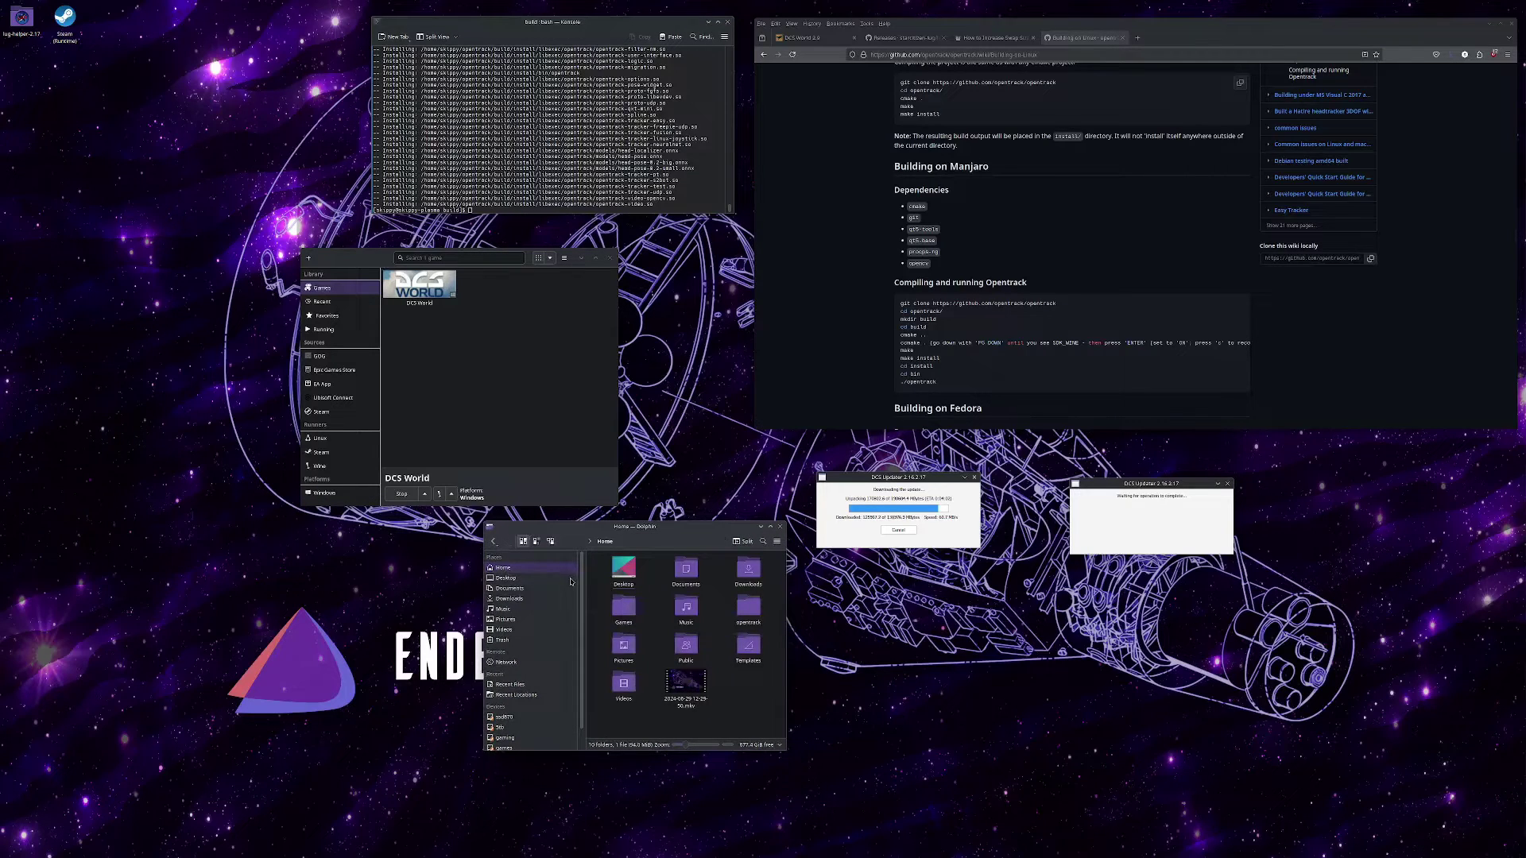
pyautogui.click(748, 607)
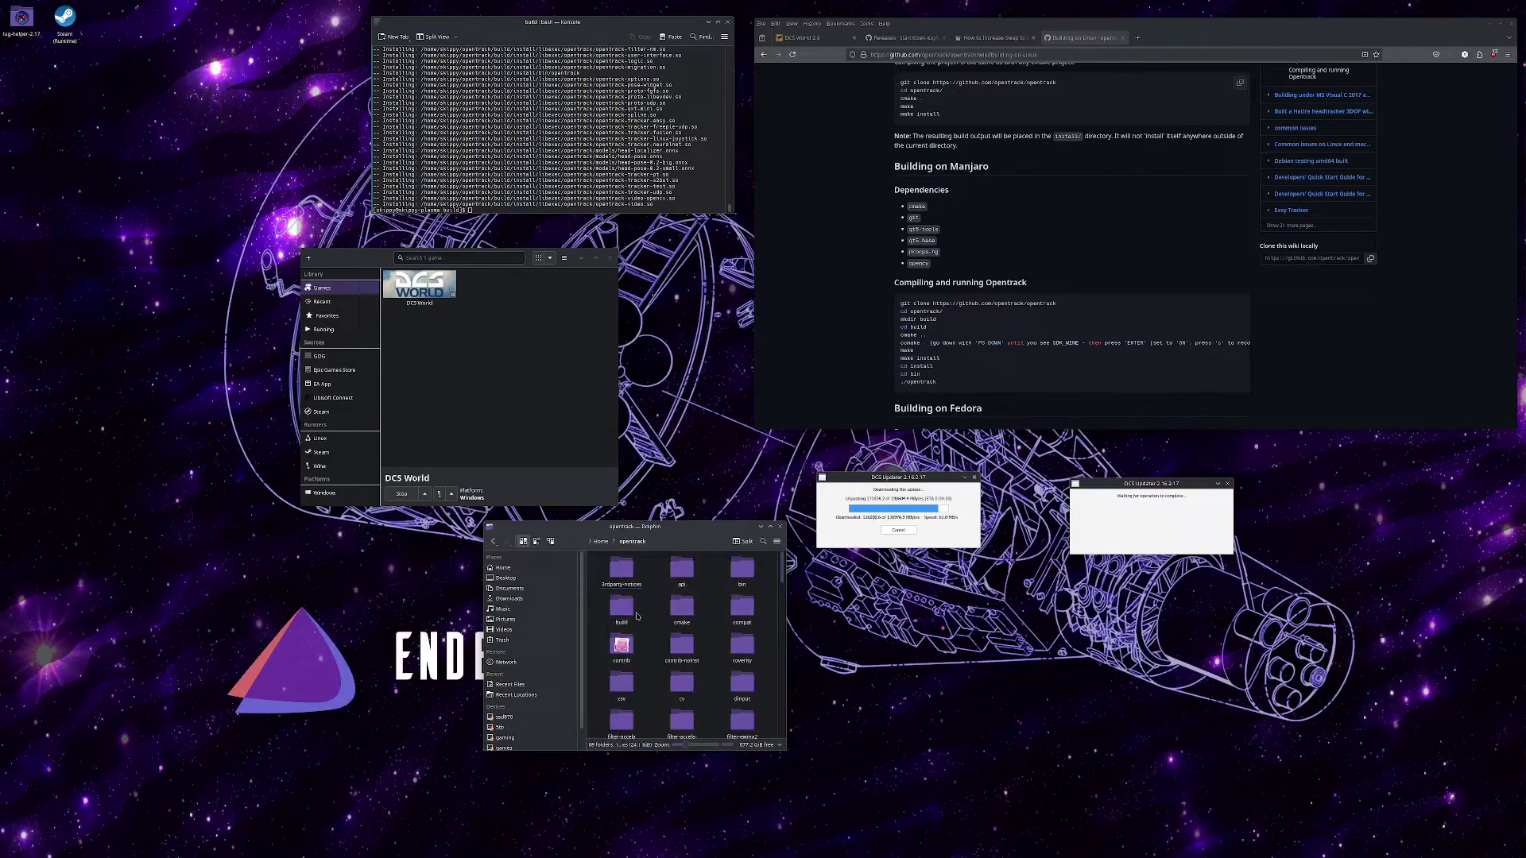
pyautogui.click(636, 615)
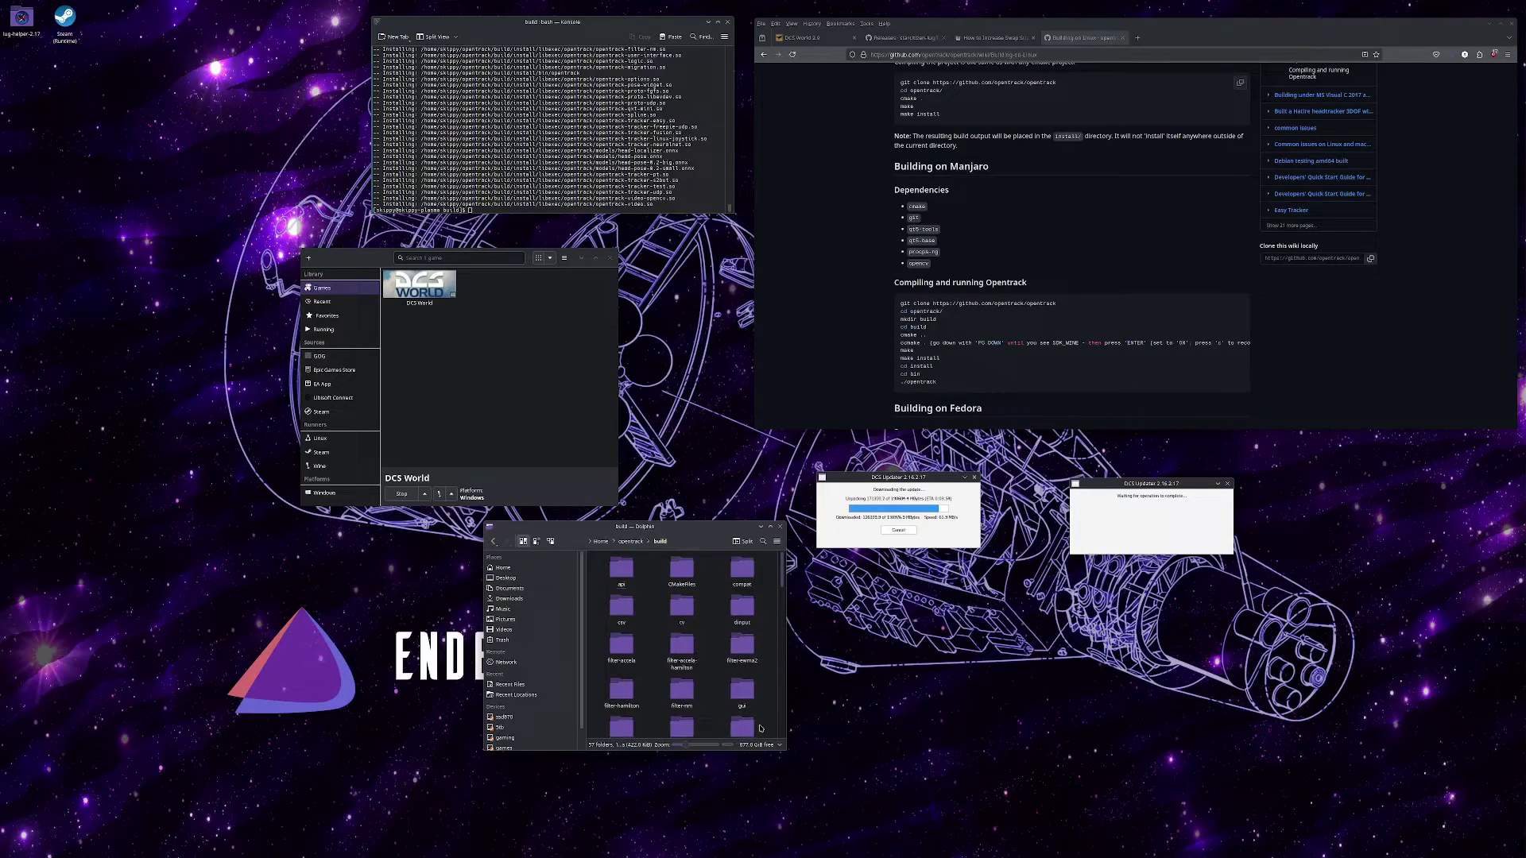
pyautogui.moveTo(785, 750); pyautogui.dragTo(1011, 849)
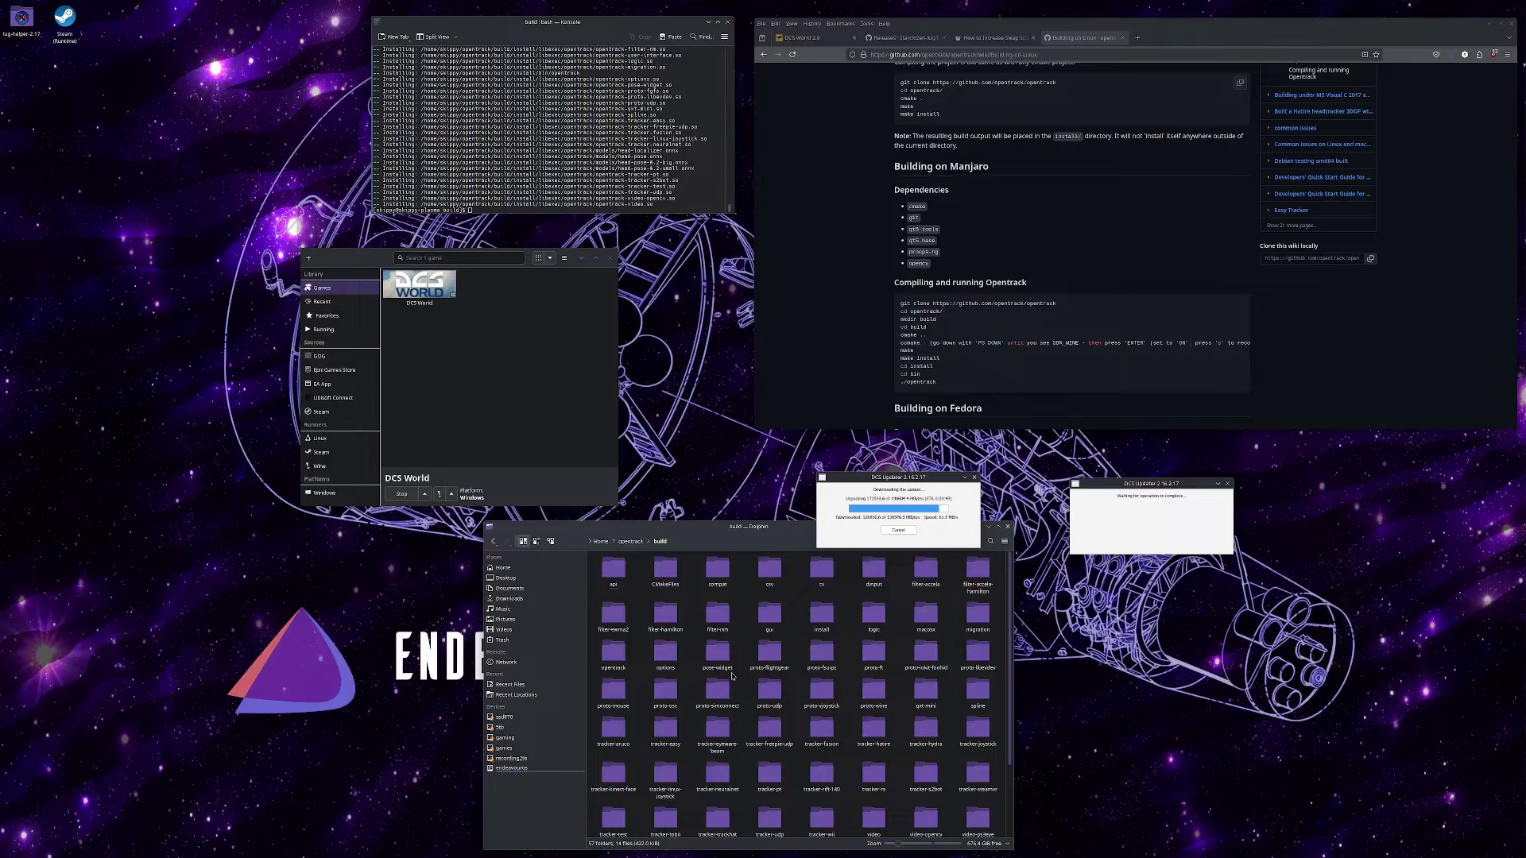
pyautogui.scroll(-2, 734, 672)
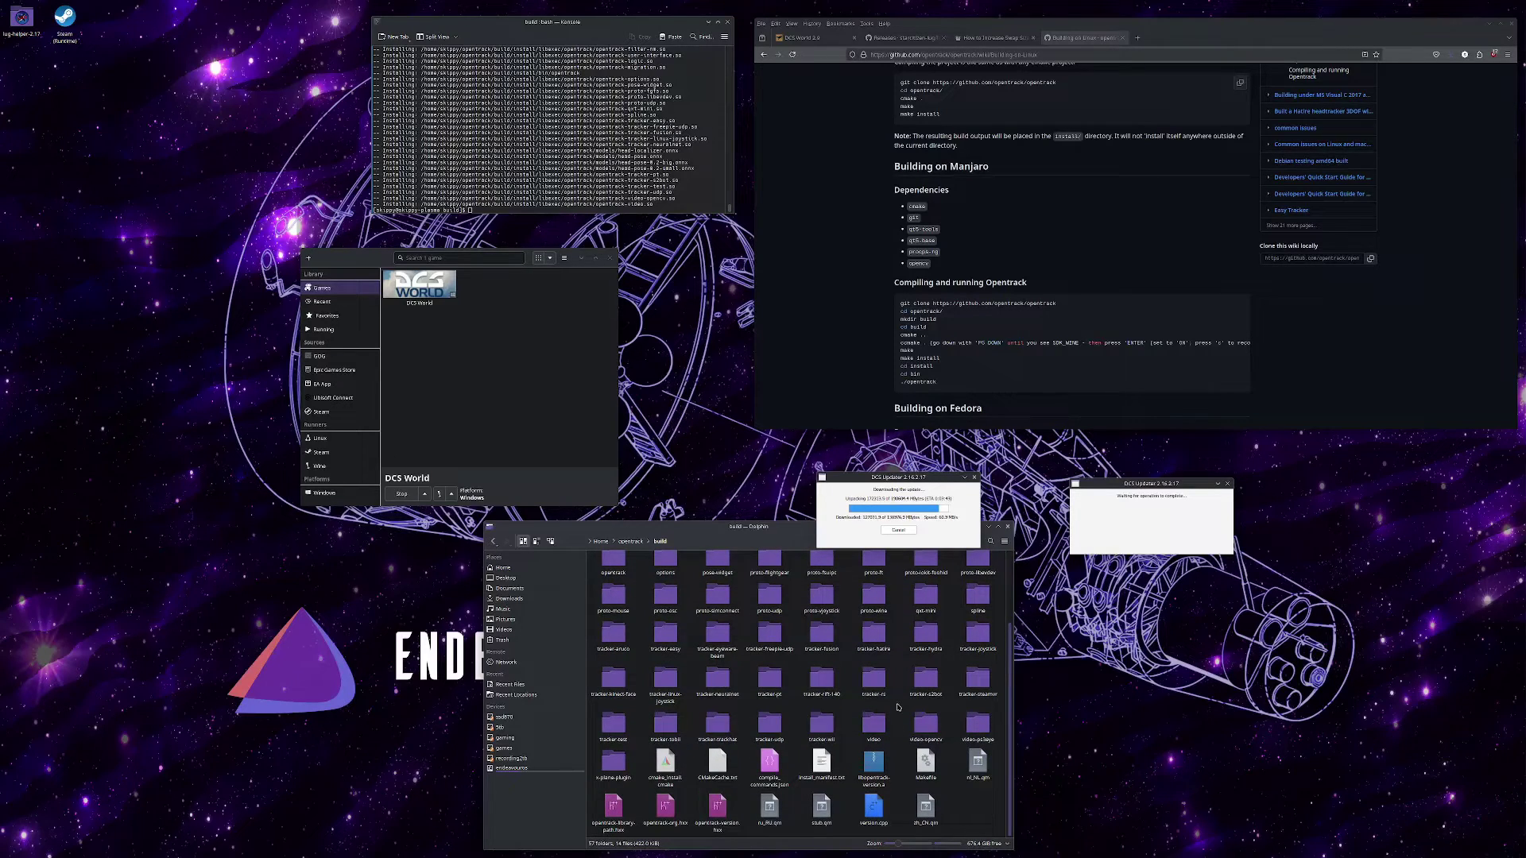
pyautogui.scroll(2, 842, 696)
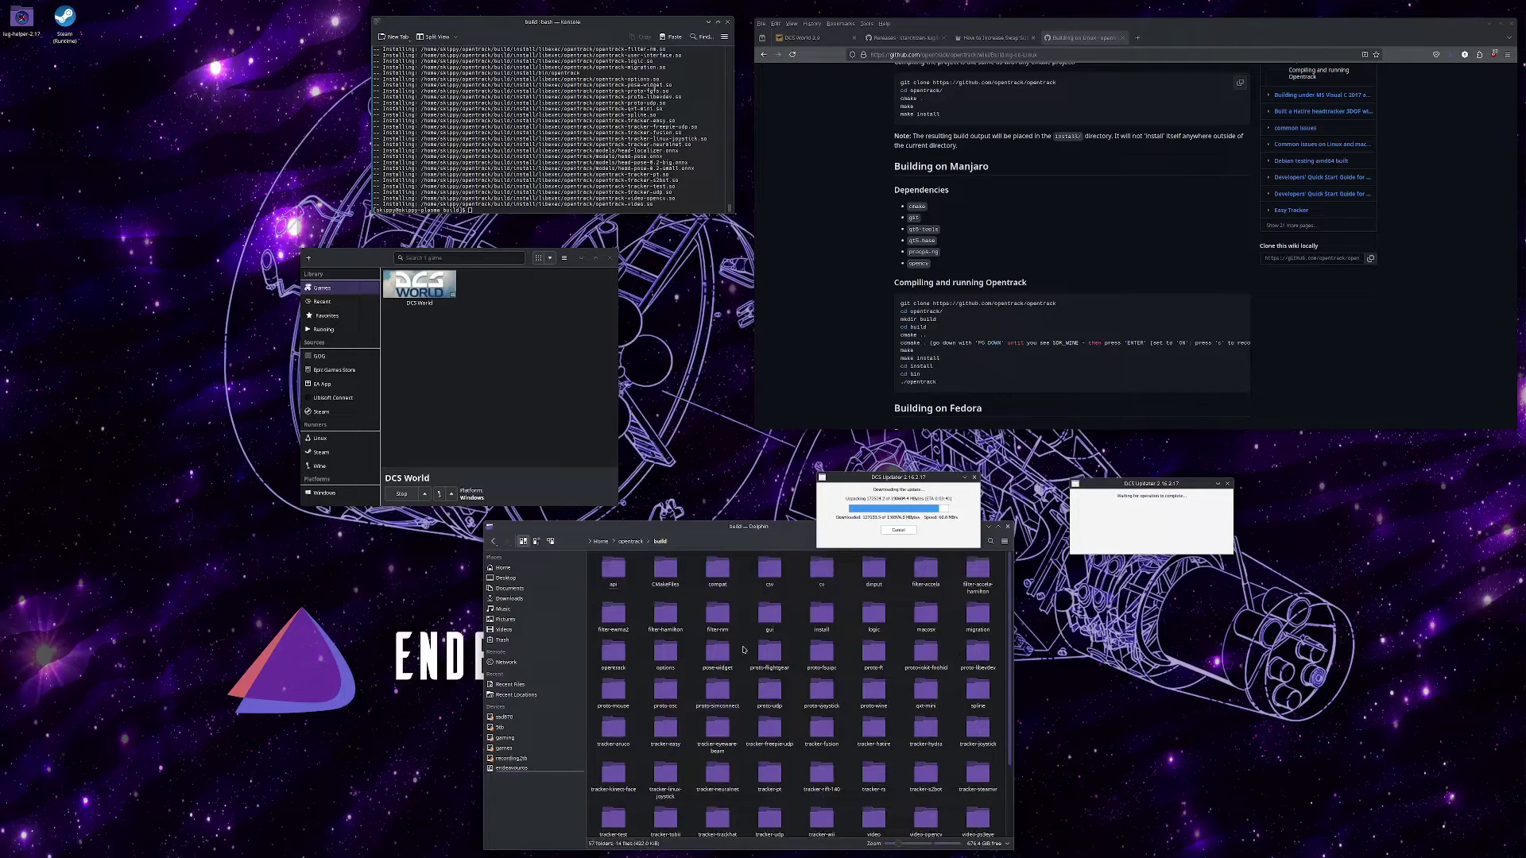
pyautogui.doubleClick(822, 614)
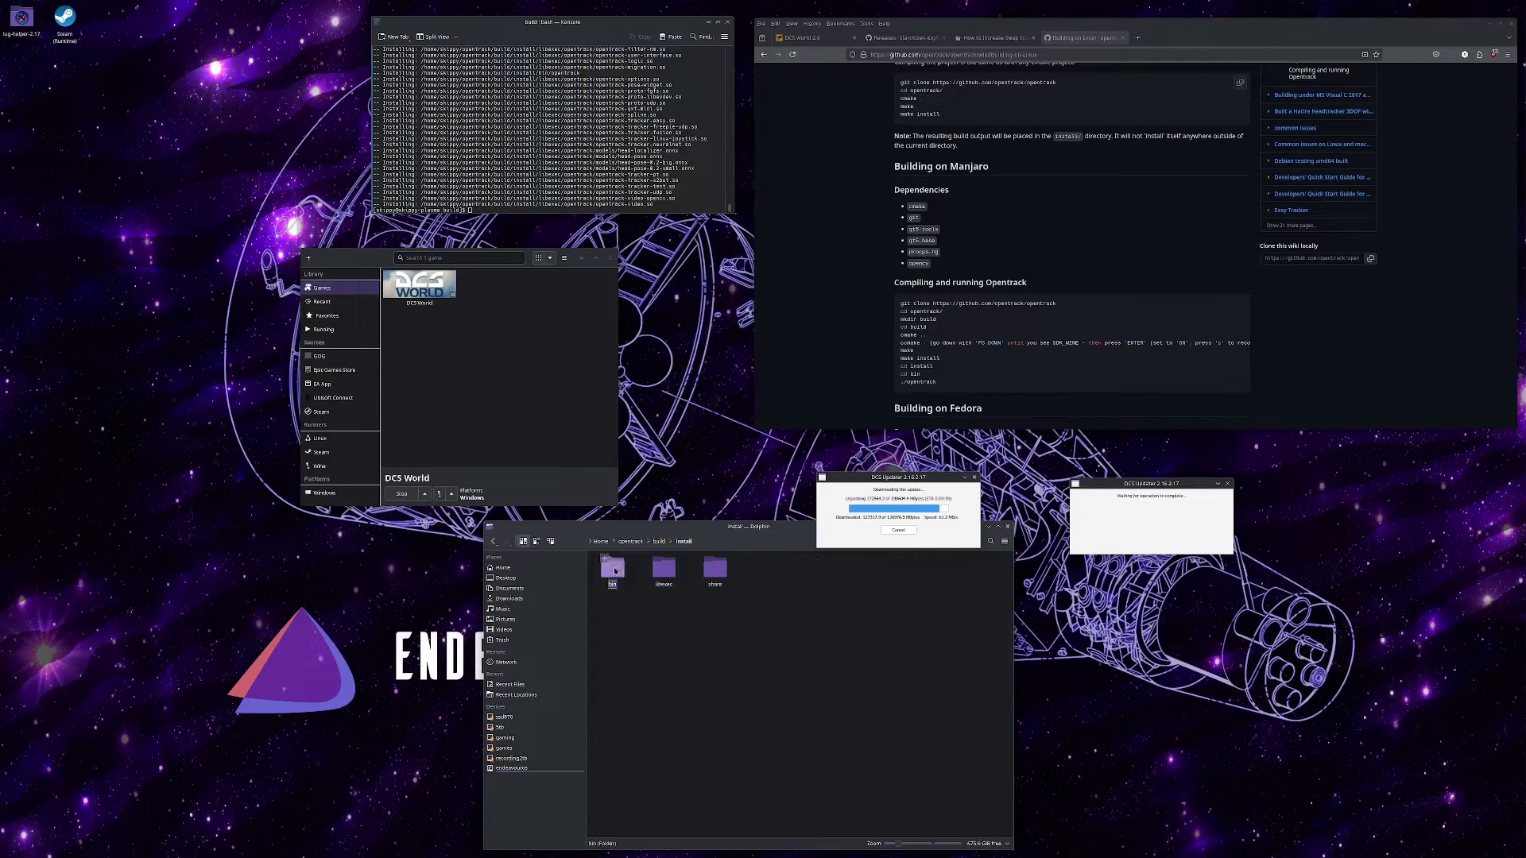
pyautogui.doubleClick(612, 568)
# Move the file manager and DCS updater windows apart and execute the opentrack binary in the bin folder.
pyautogui.rightClick(612, 569)
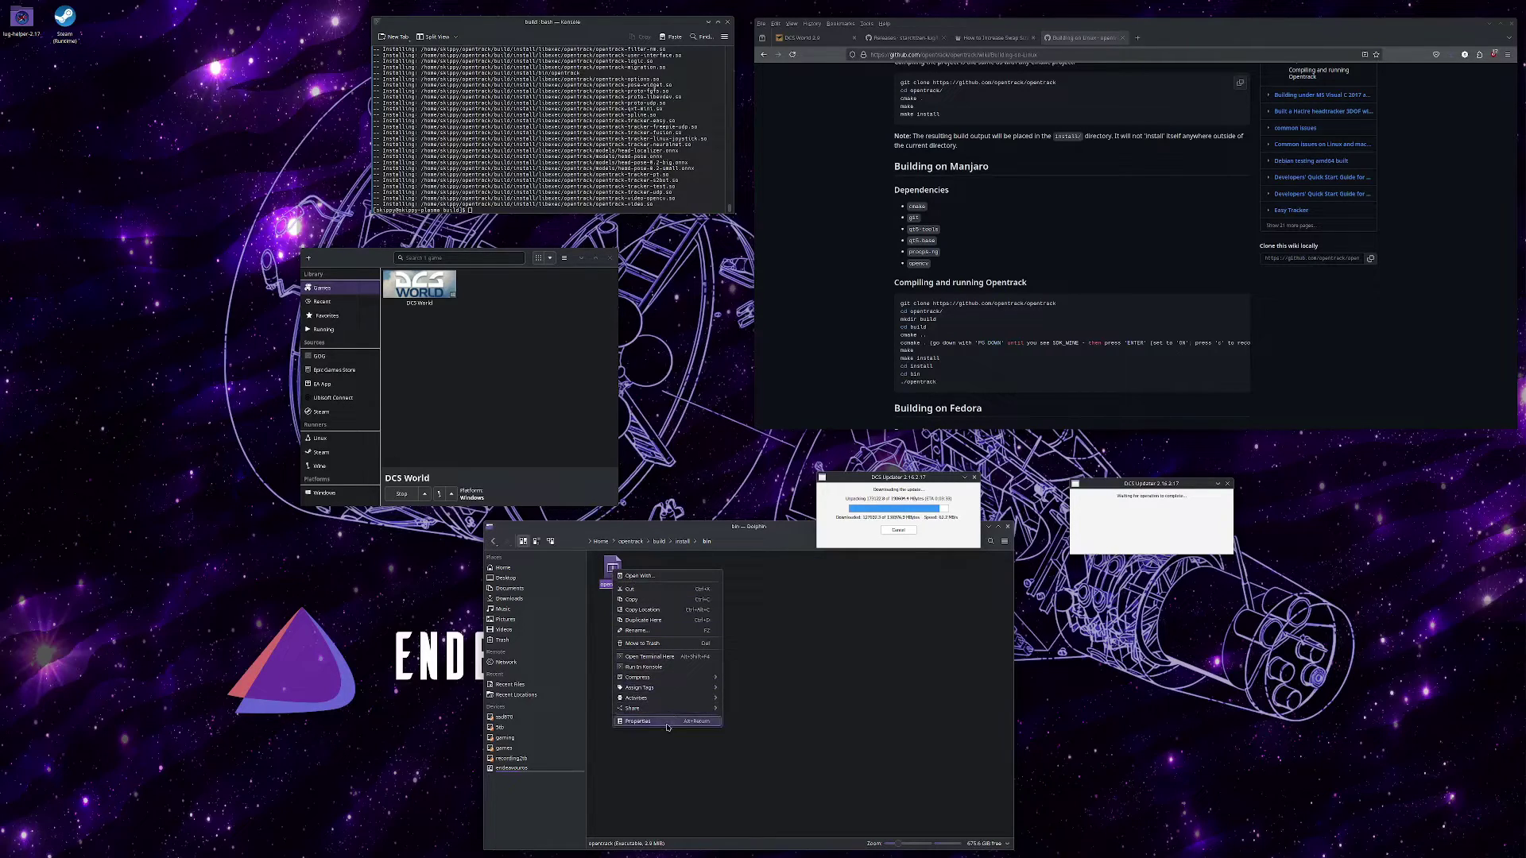
pyautogui.press('Escape')
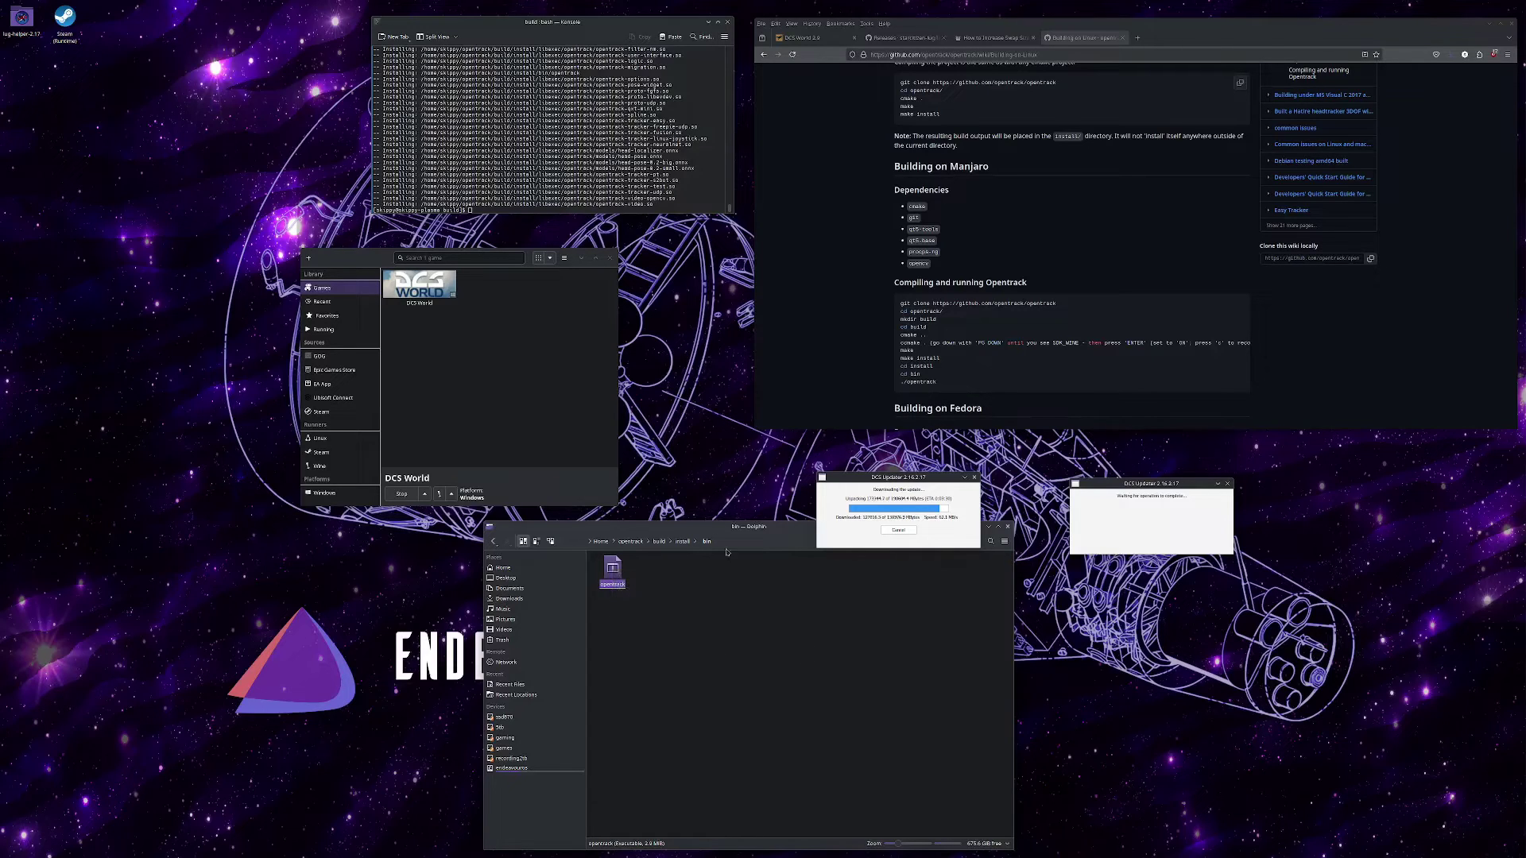
pyautogui.moveTo(727, 545); pyautogui.dragTo(621, 541)
pyautogui.moveTo(849, 487); pyautogui.dragTo(853, 449)
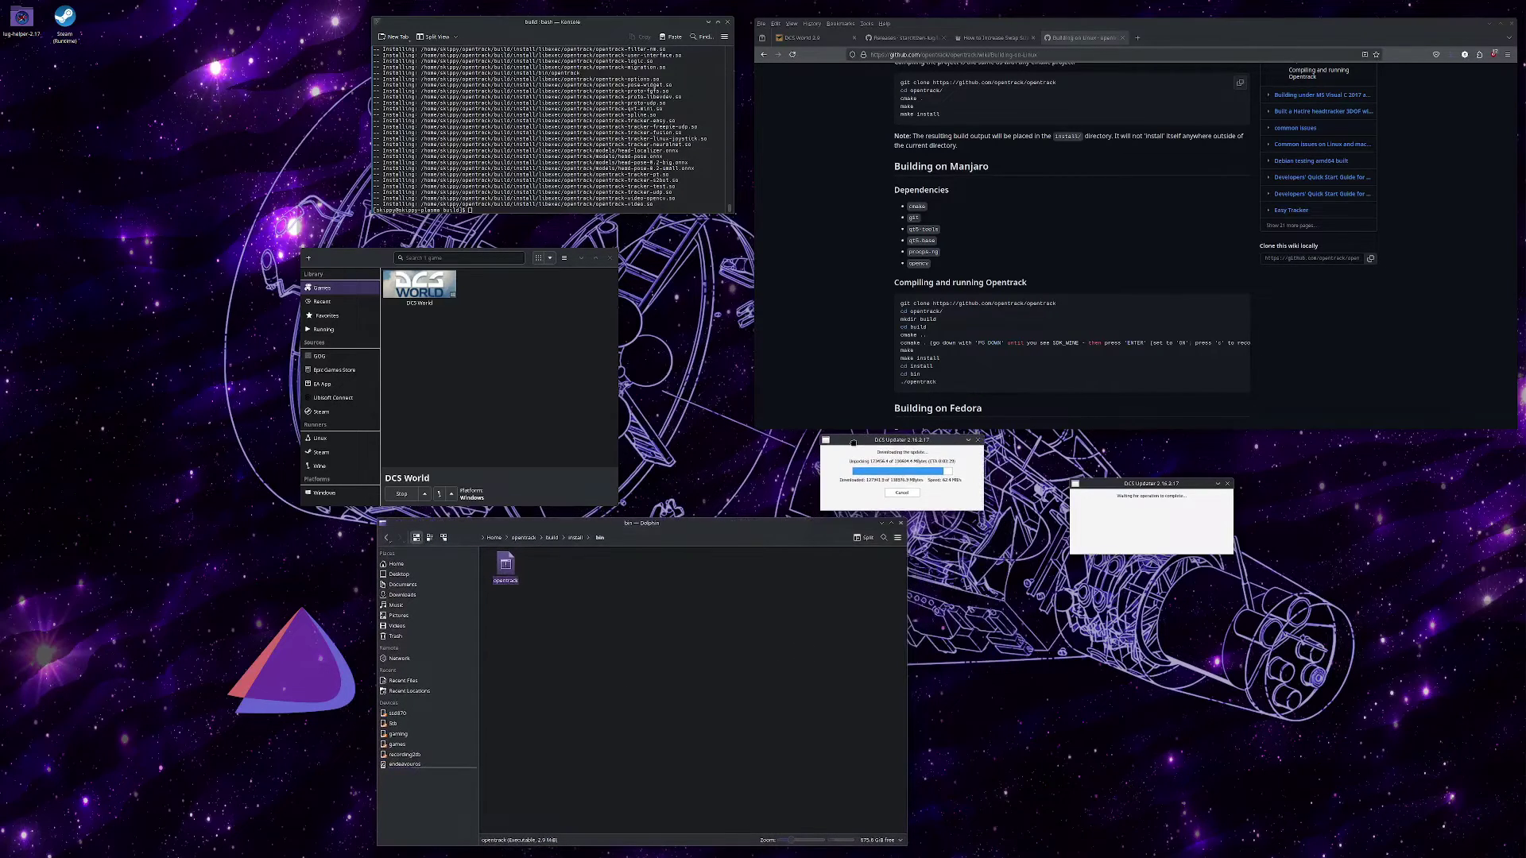
pyautogui.rightClick(509, 569)
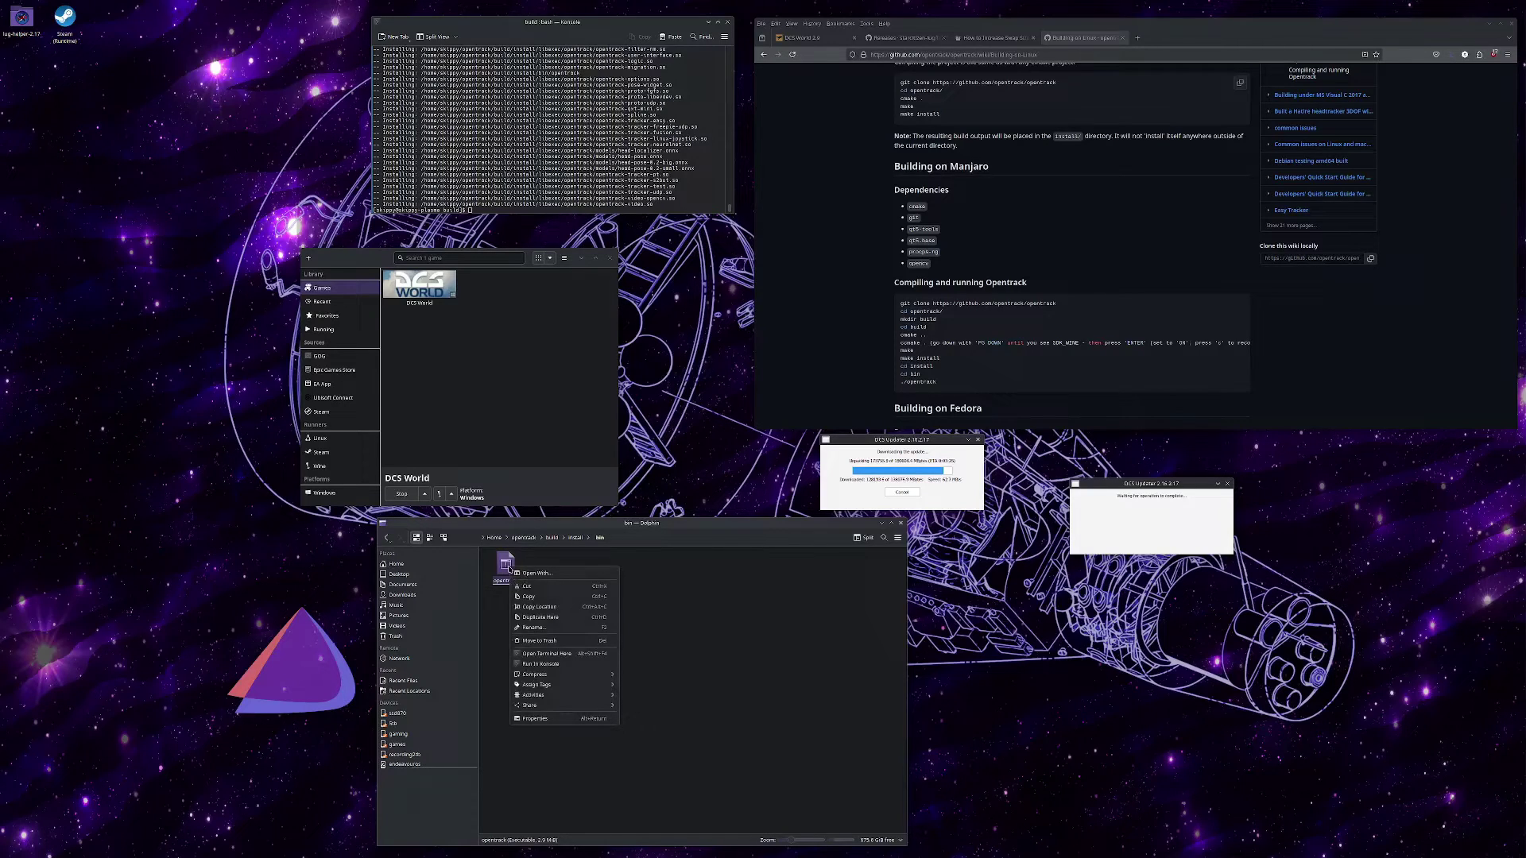
pyautogui.click(735, 639)
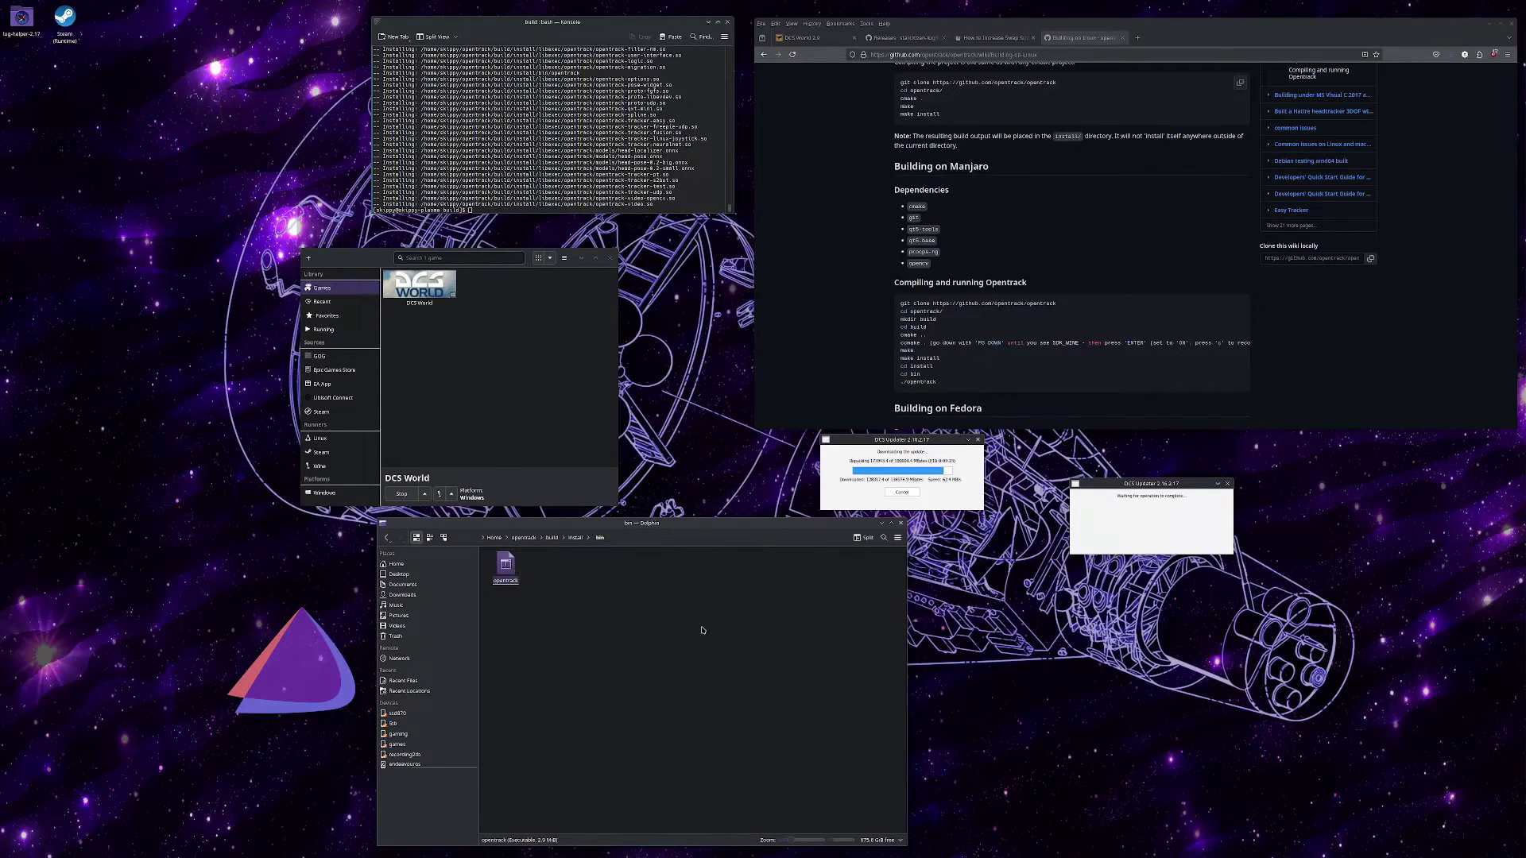
pyautogui.click(508, 565)
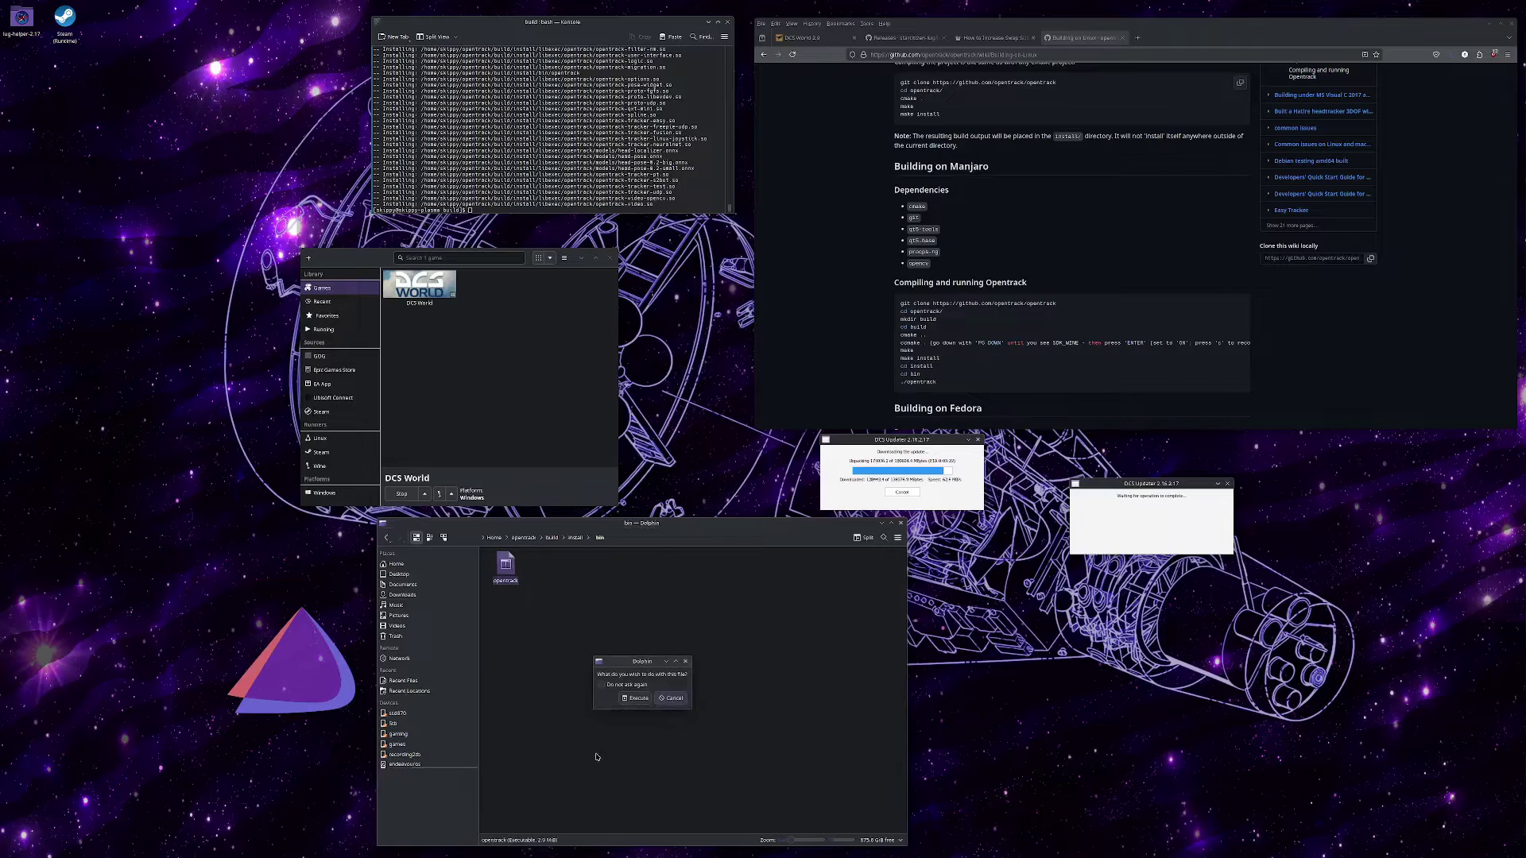
pyautogui.press('Return')
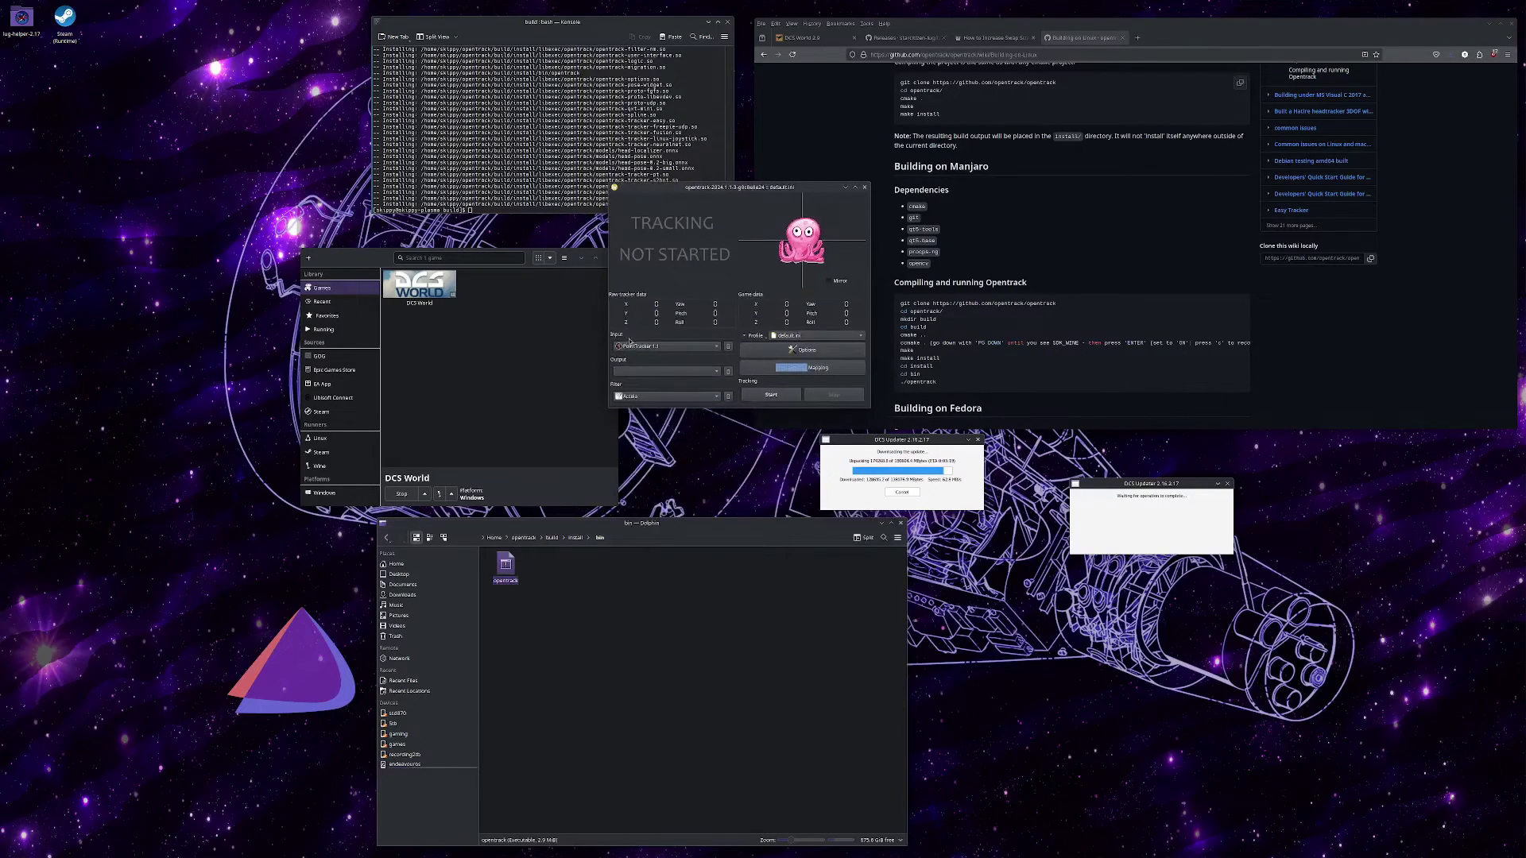
# Select PointTracker 1.1 as opentrack's input and try the libevdev joystick receiver as its output.
pyautogui.click(640, 346)
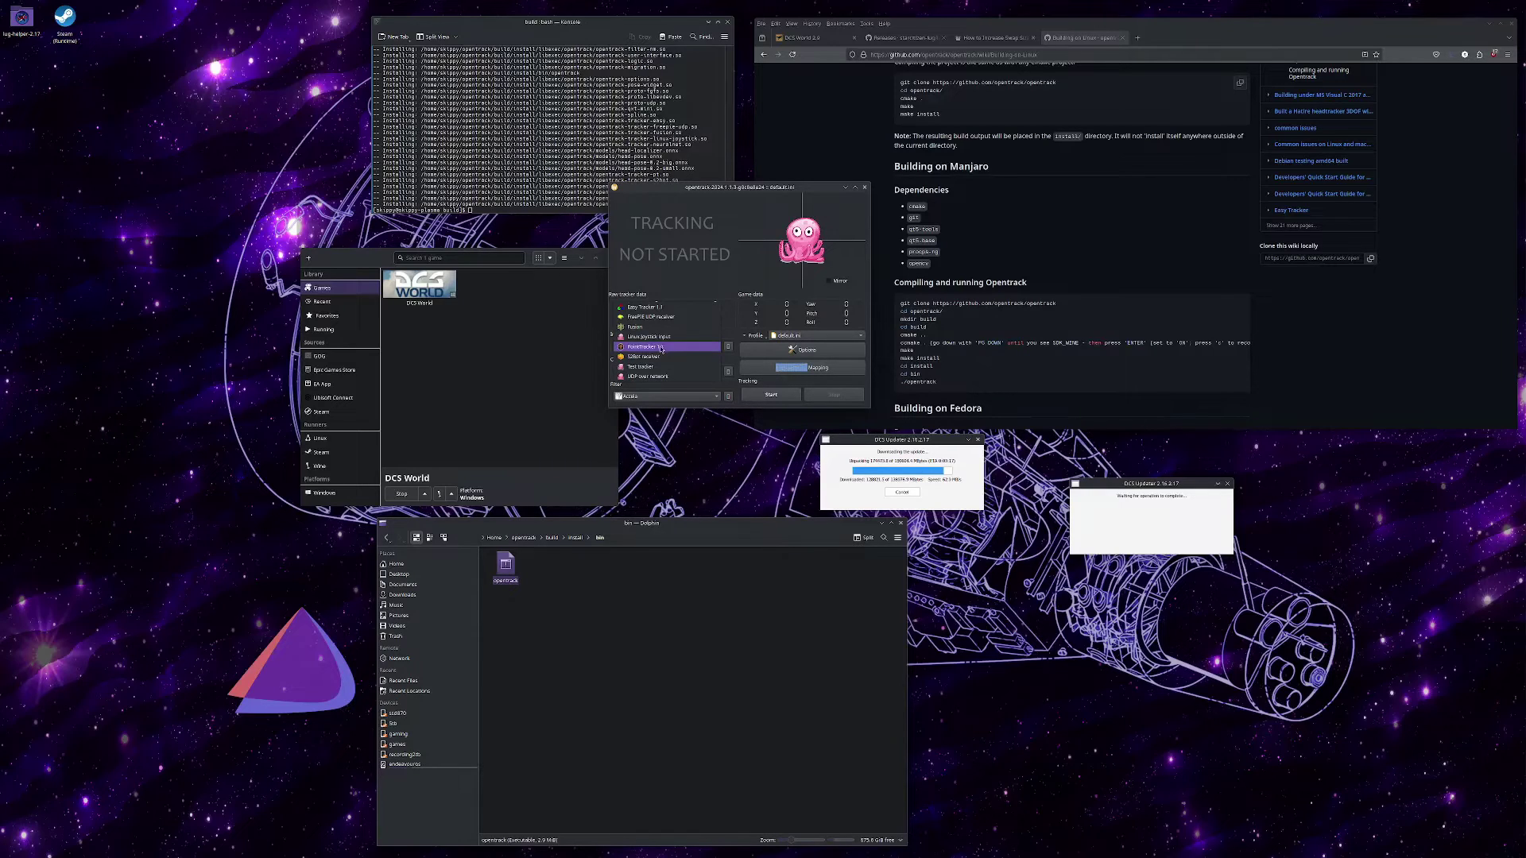
pyautogui.click(660, 348)
pyautogui.click(688, 373)
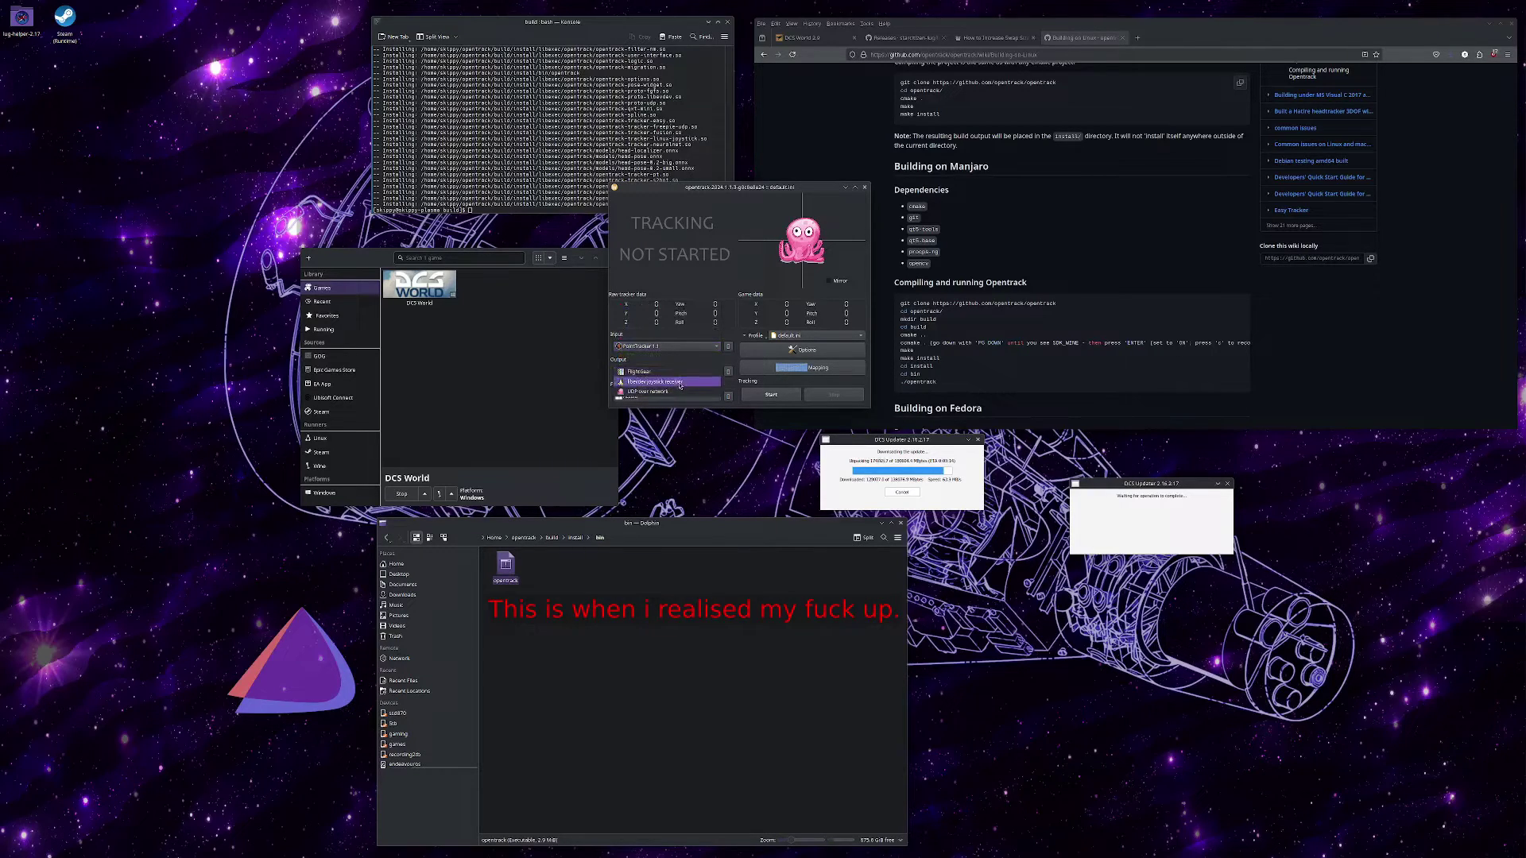
pyautogui.click(680, 383)
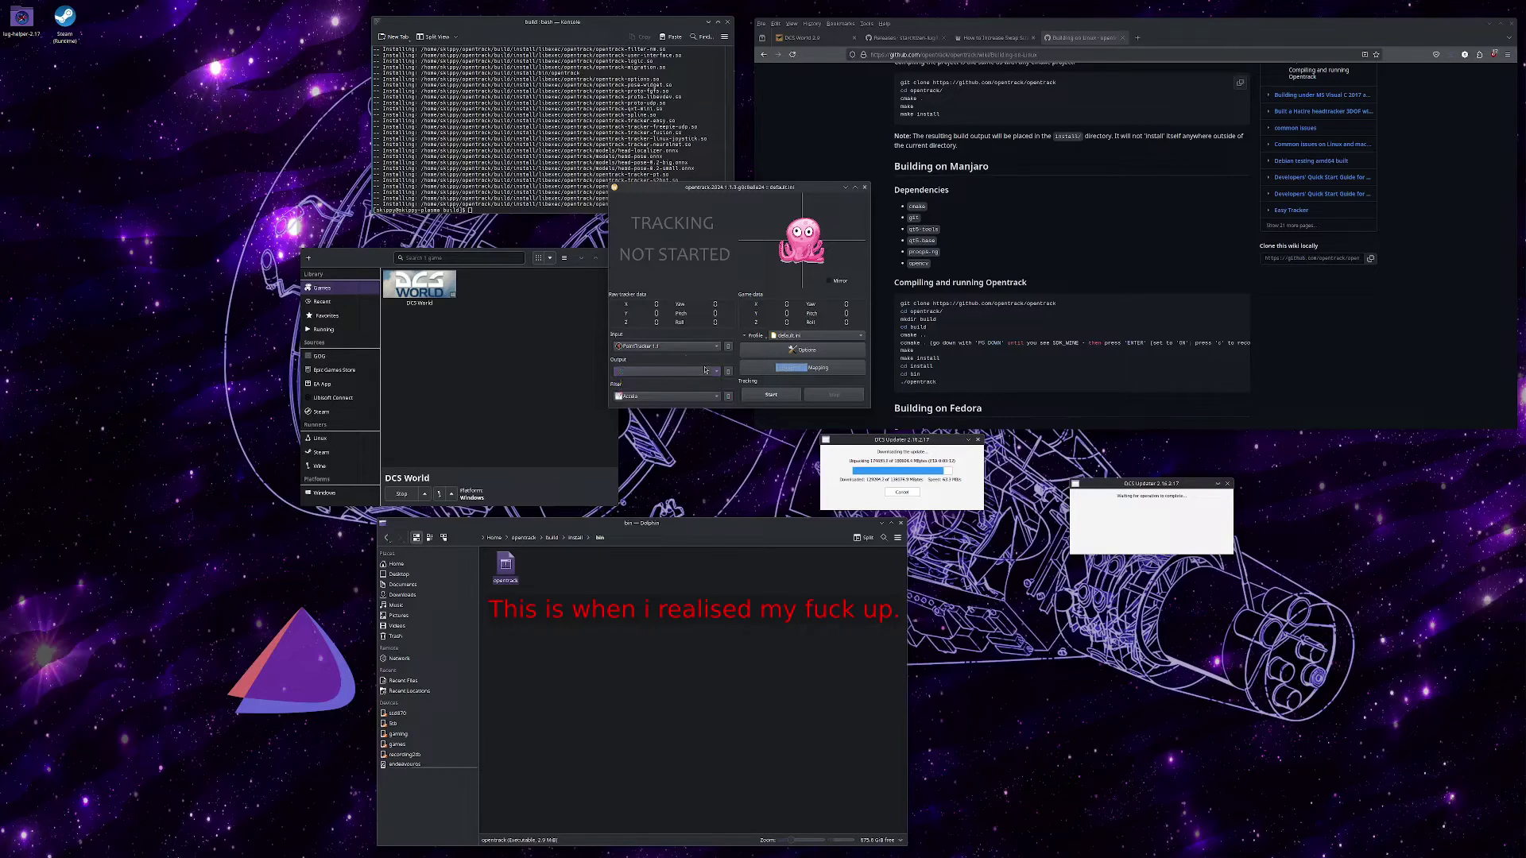
pyautogui.click(708, 365)
pyautogui.click(708, 363)
# Set opentrack's output to UDP over network and start tracking, moving its window clear of the others.
pyautogui.moveTo(735, 188); pyautogui.dragTo(745, 237)
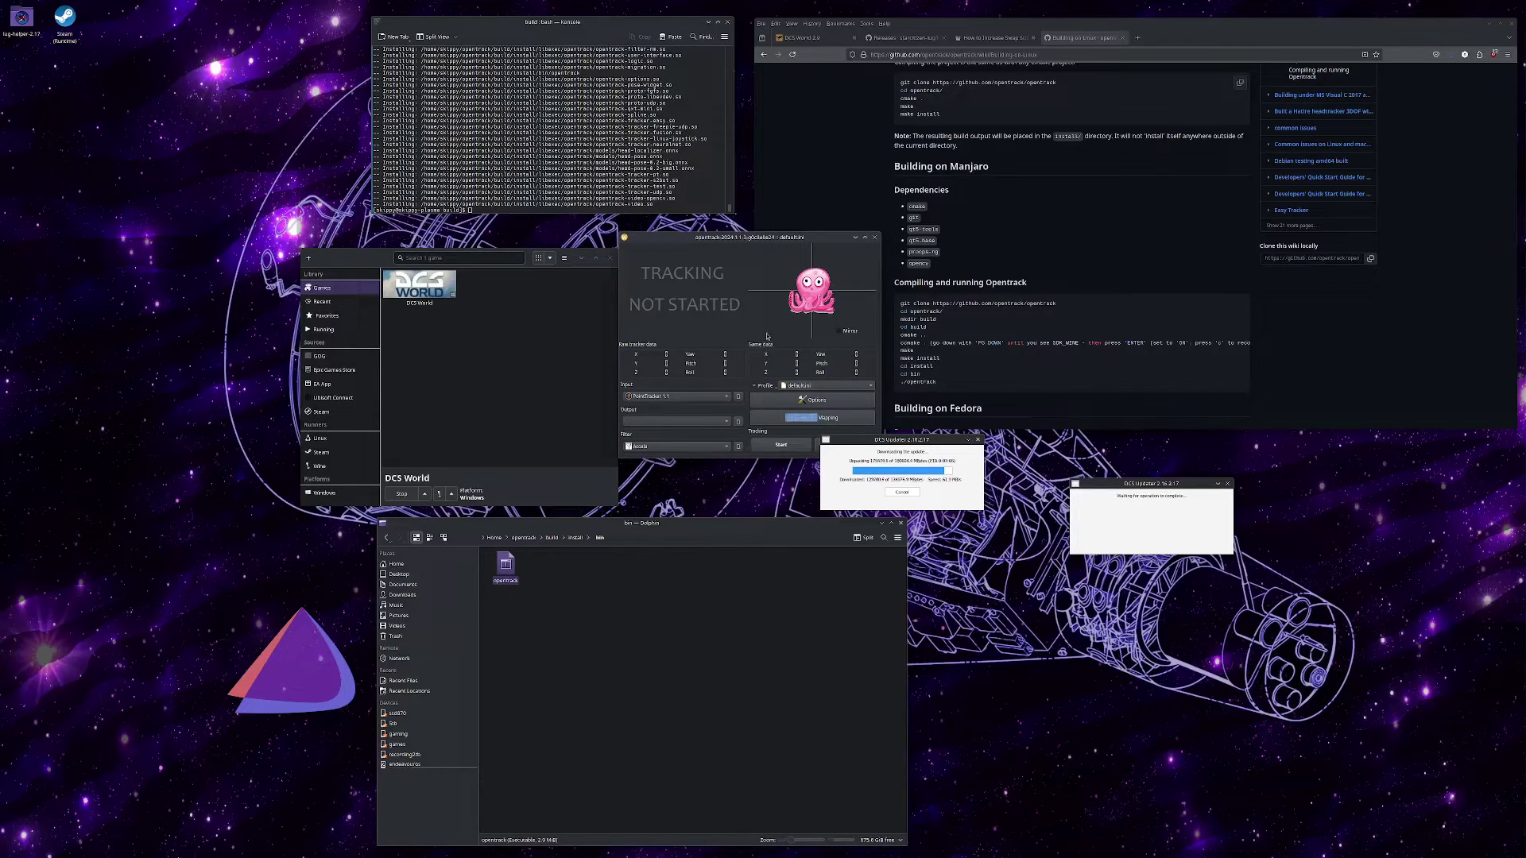
pyautogui.click(671, 421)
pyautogui.click(670, 441)
pyautogui.click(778, 446)
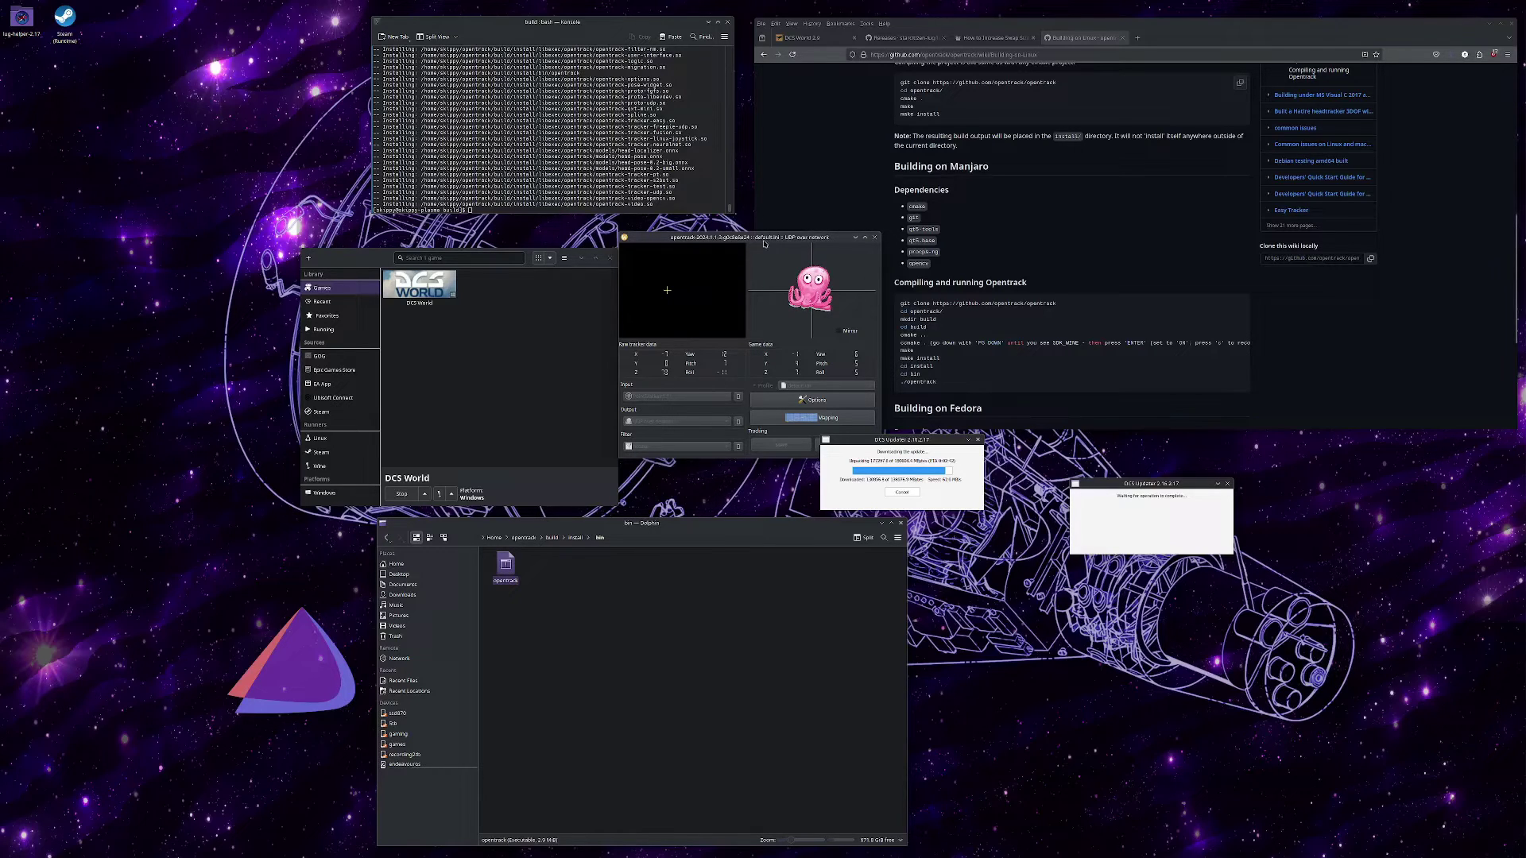
pyautogui.moveTo(765, 243); pyautogui.dragTo(370, 217)
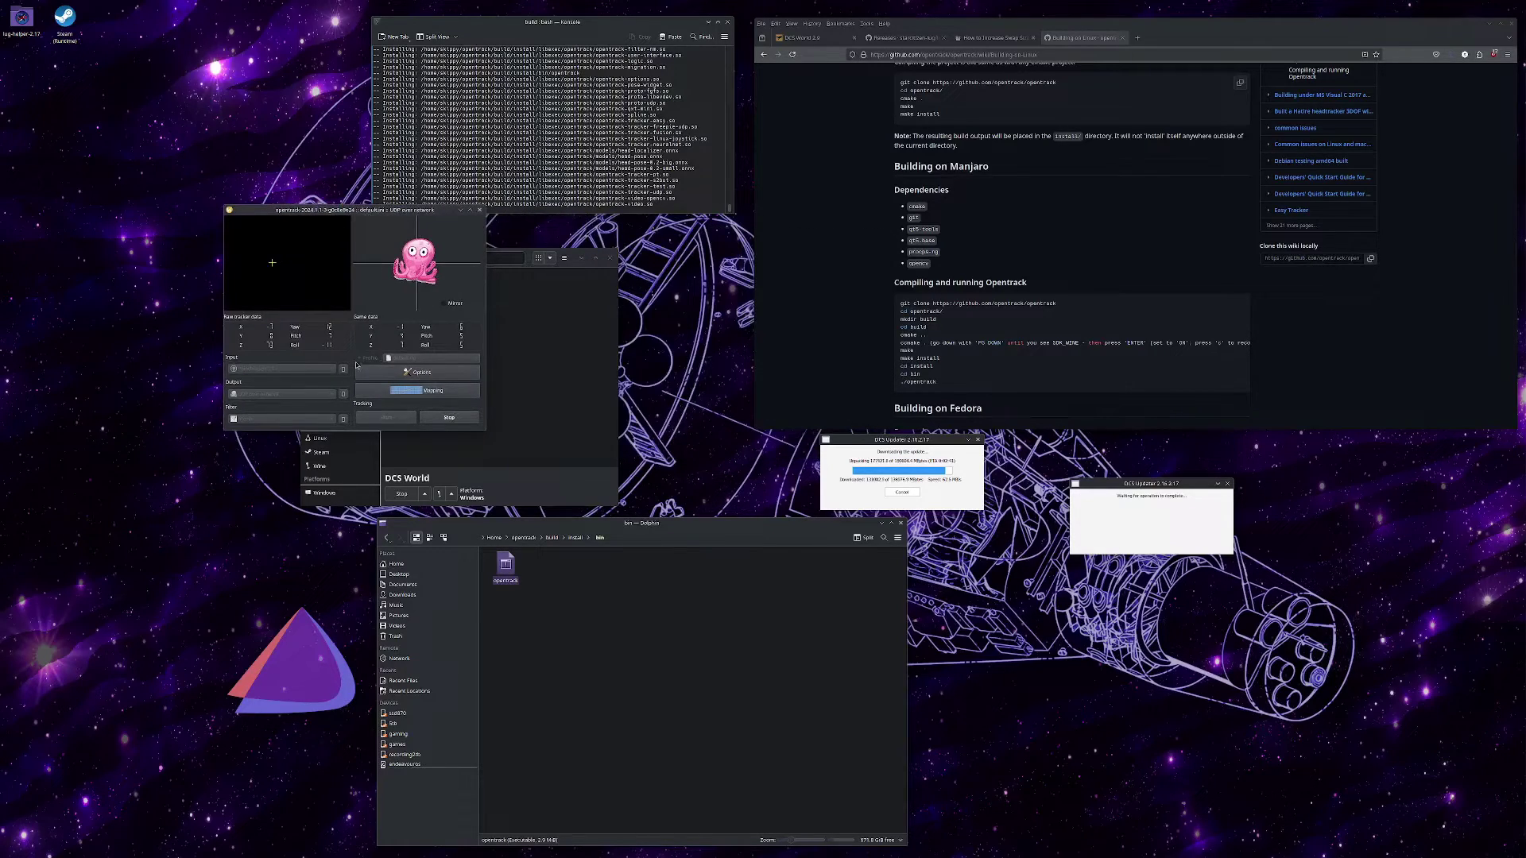
# Open delanclip.com in a new browser tab and go to the Delanclip Pro Series Setup manual.
pyautogui.click(1086, 188)
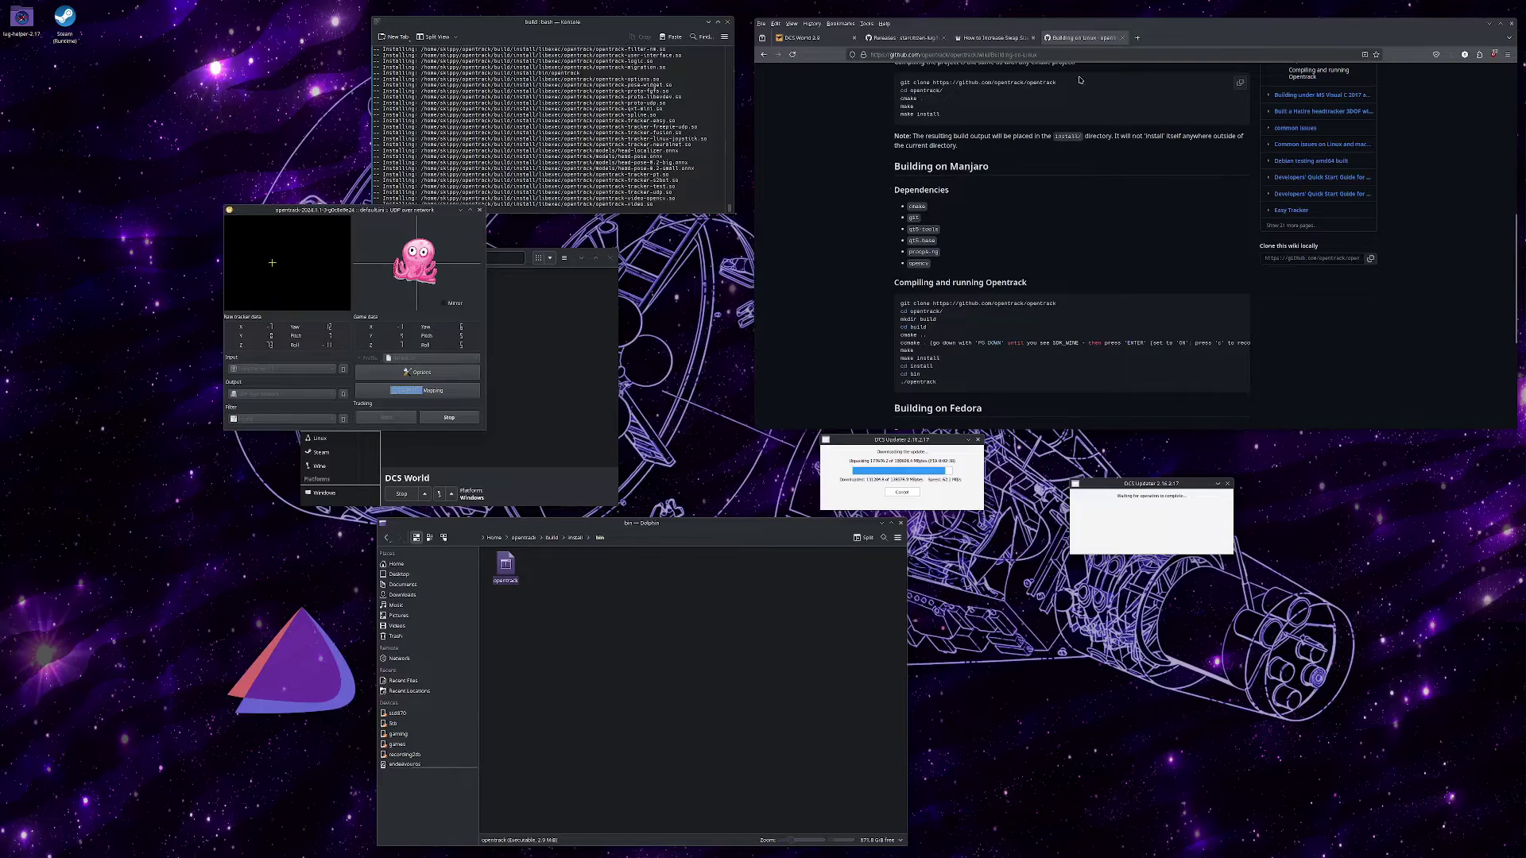
pyautogui.click(1137, 38)
pyautogui.write('delanclip.com')
pyautogui.press('Return')
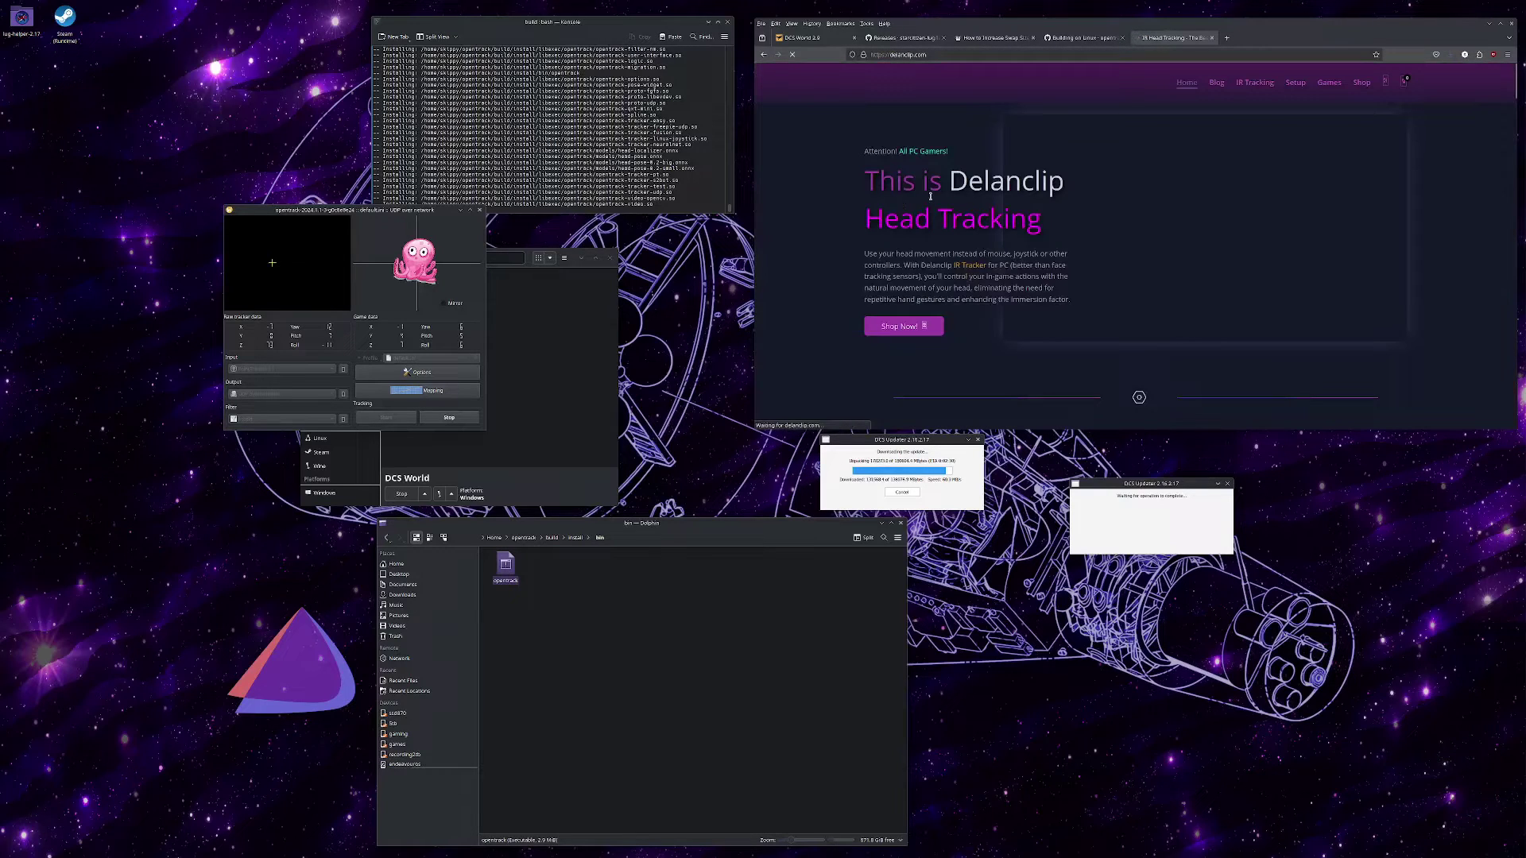
pyautogui.click(1292, 82)
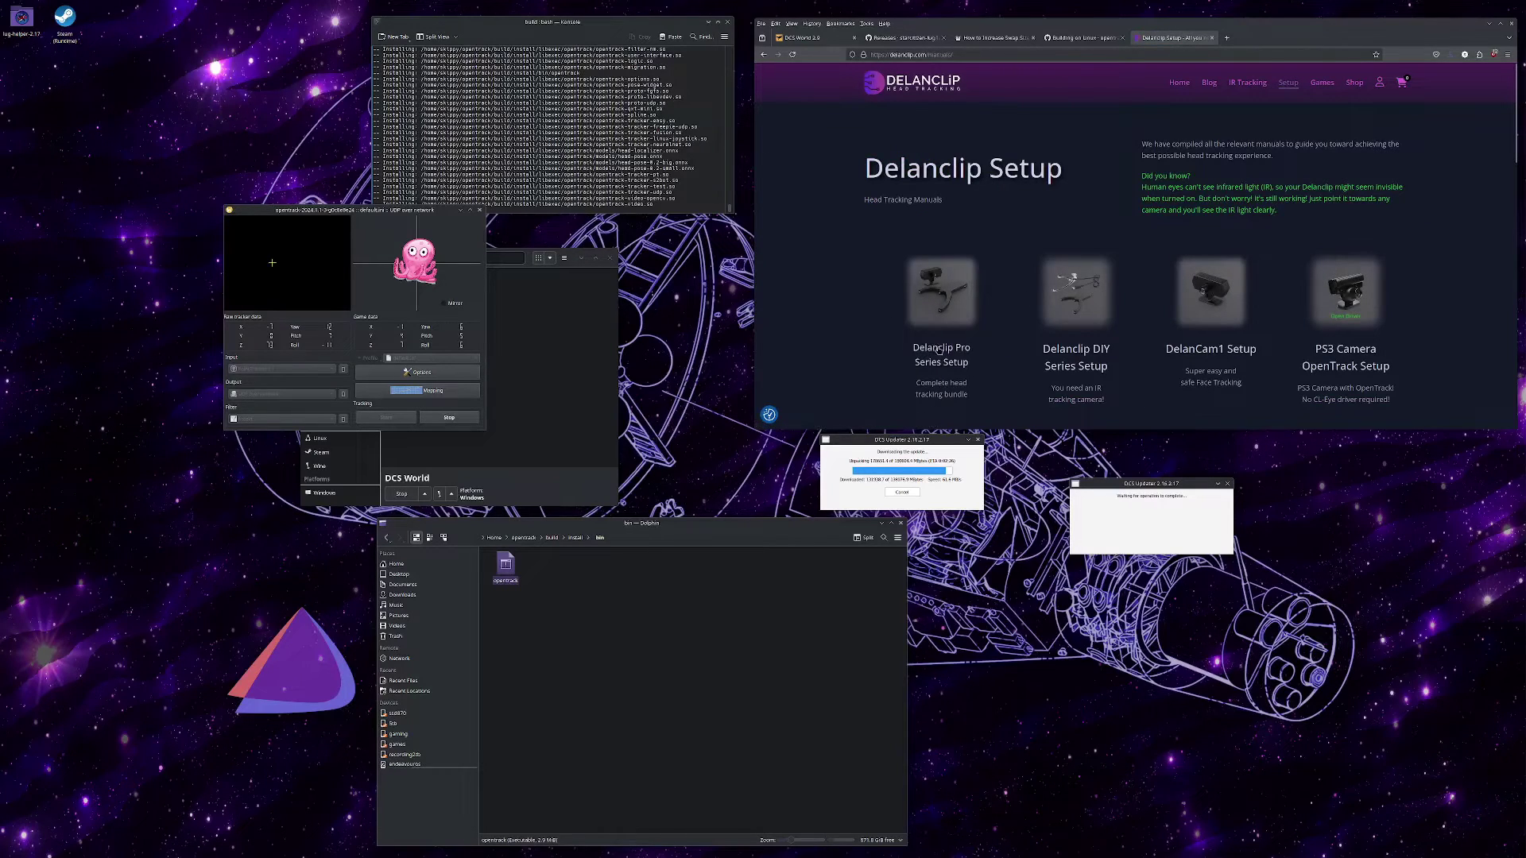
pyautogui.scroll(-2, 944, 318)
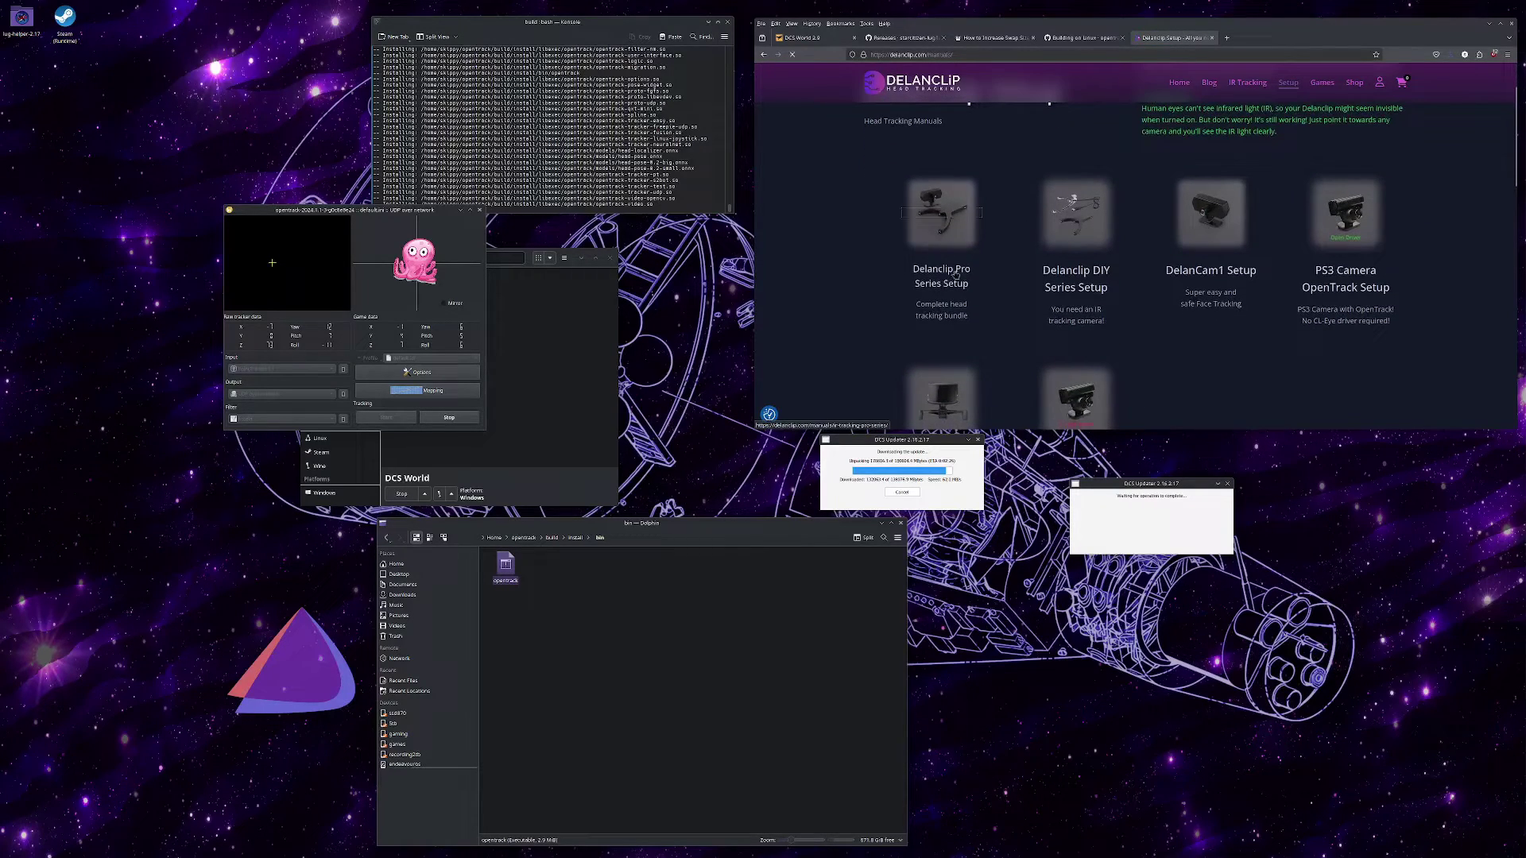
pyautogui.click(964, 275)
# Download the Delanclip profiles for Opentrack from the software installation section and place the opened archive above the updater window.
pyautogui.scroll(-10, 1093, 238)
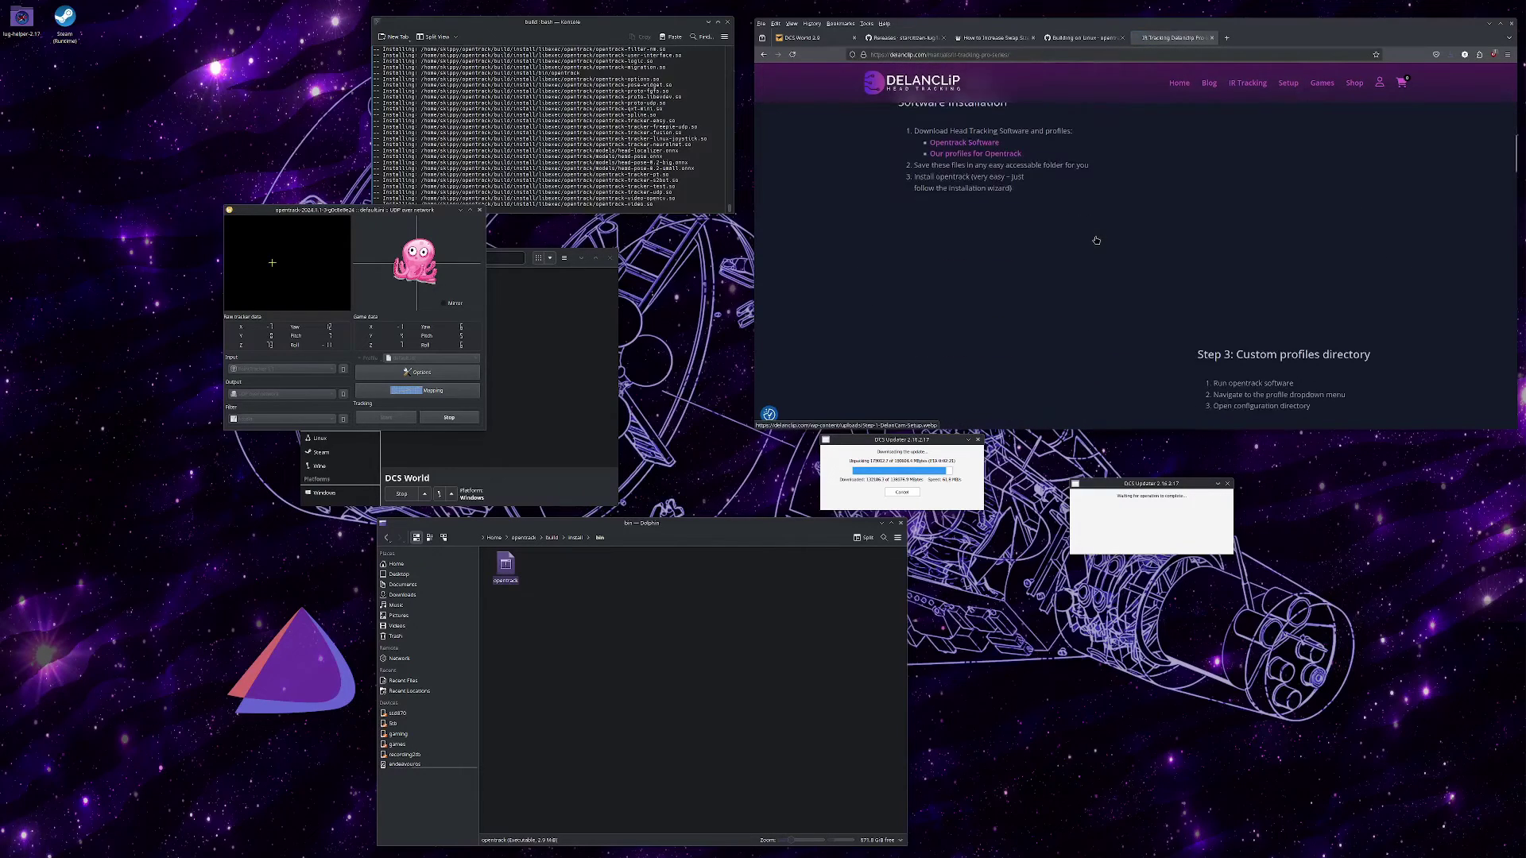
pyautogui.click(975, 153)
pyautogui.click(1323, 75)
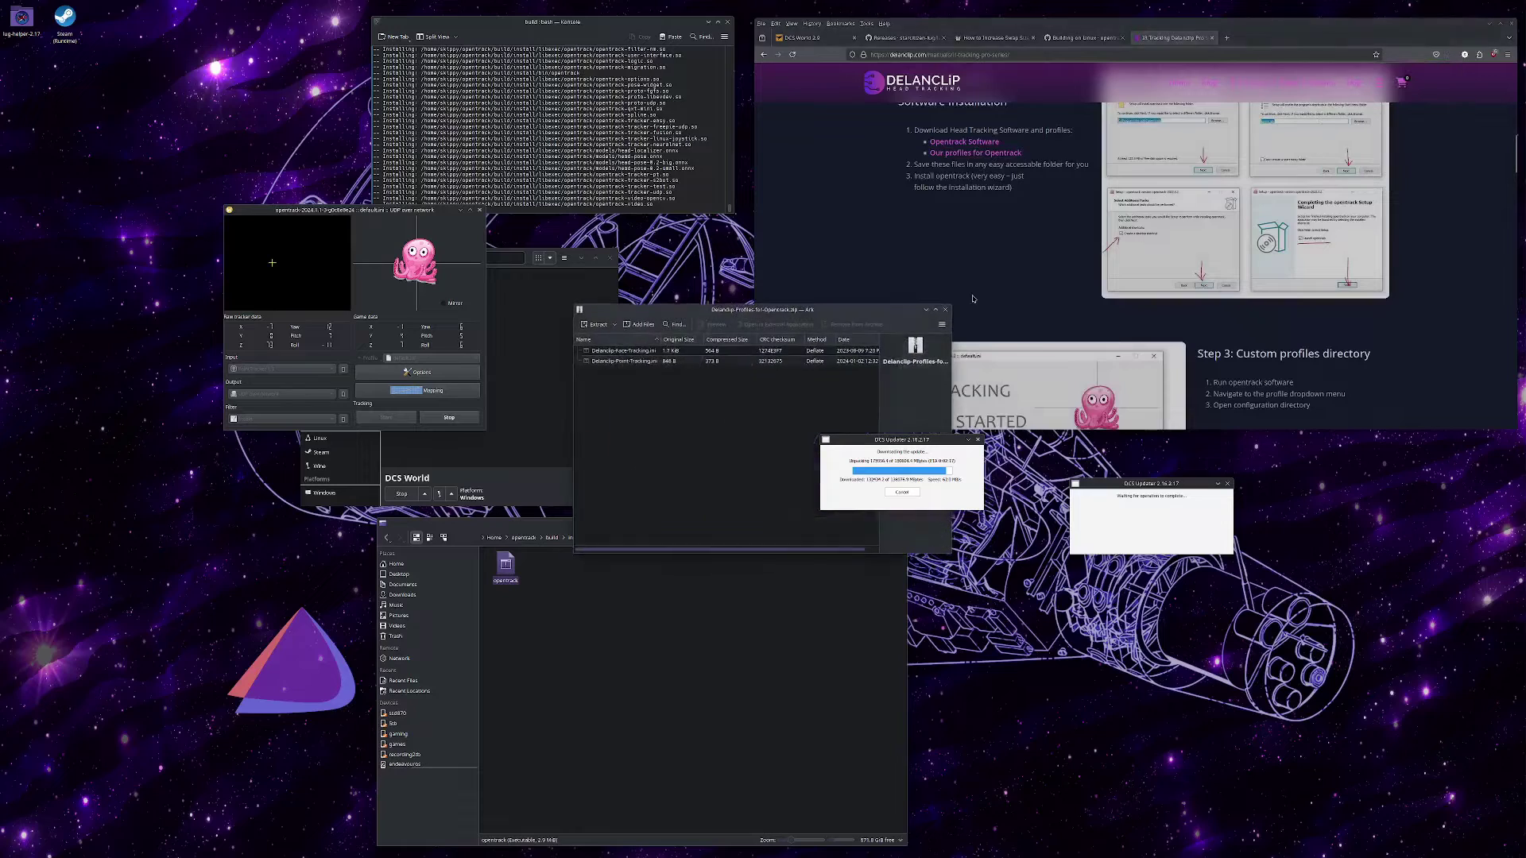
pyautogui.moveTo(747, 321); pyautogui.dragTo(758, 201)
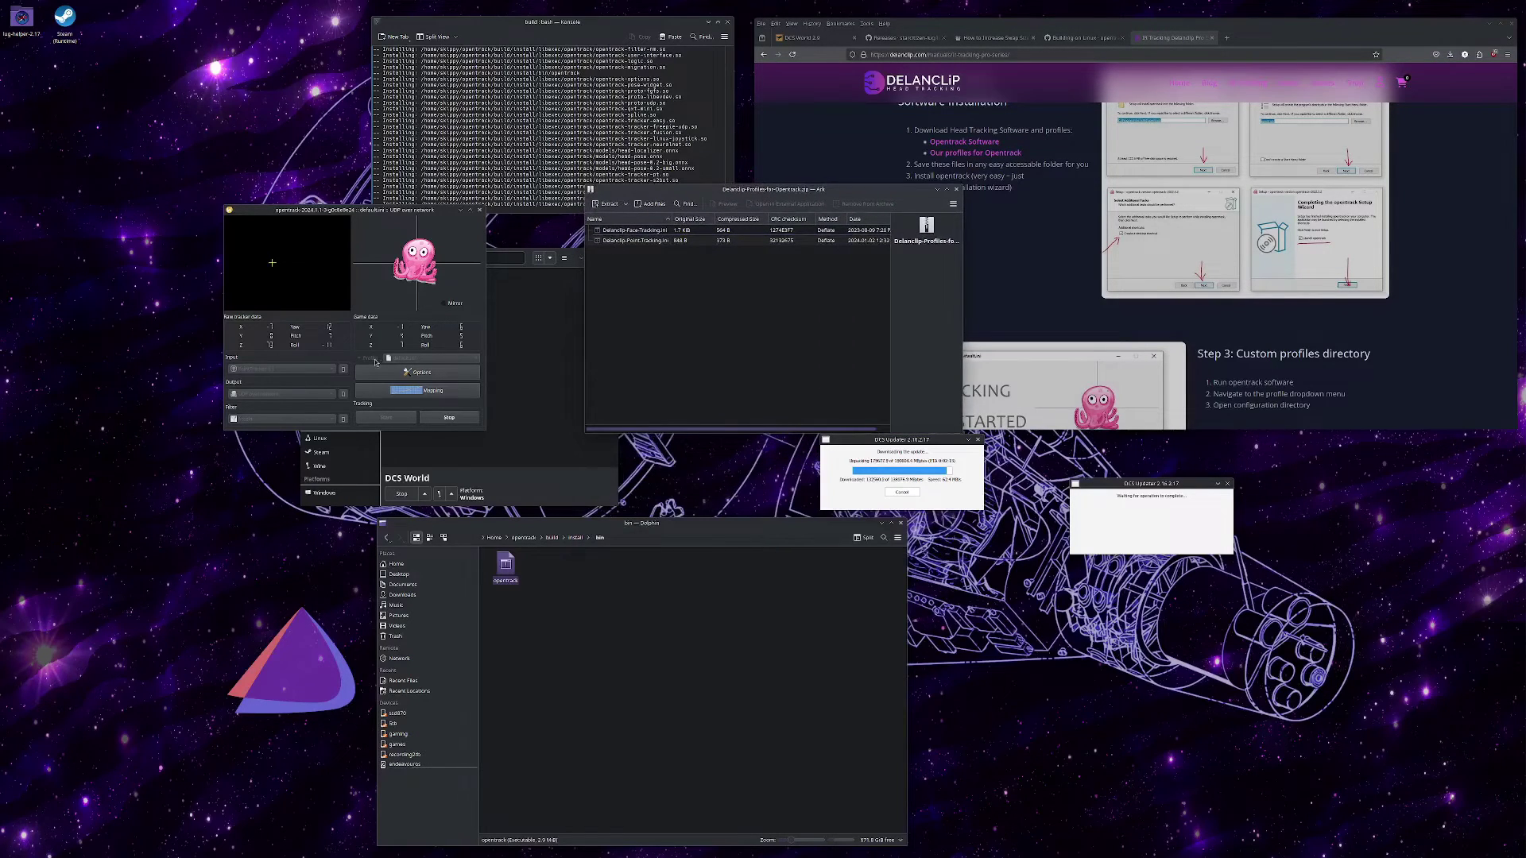
# Stop tracking and open the configuration directory for opentrack's profiles.
pyautogui.click(437, 417)
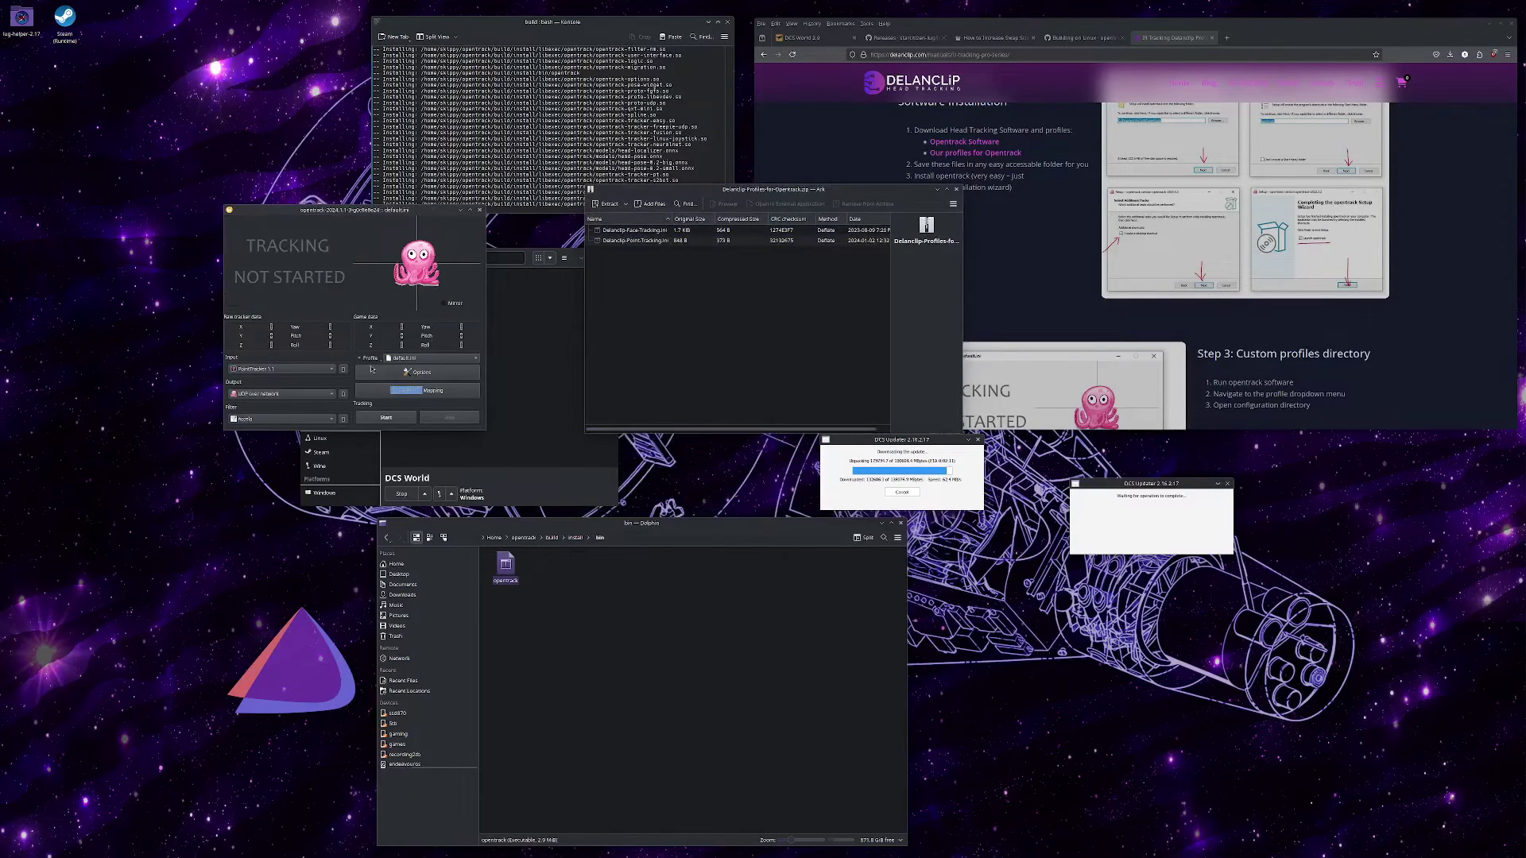
pyautogui.click(369, 357)
pyautogui.click(374, 389)
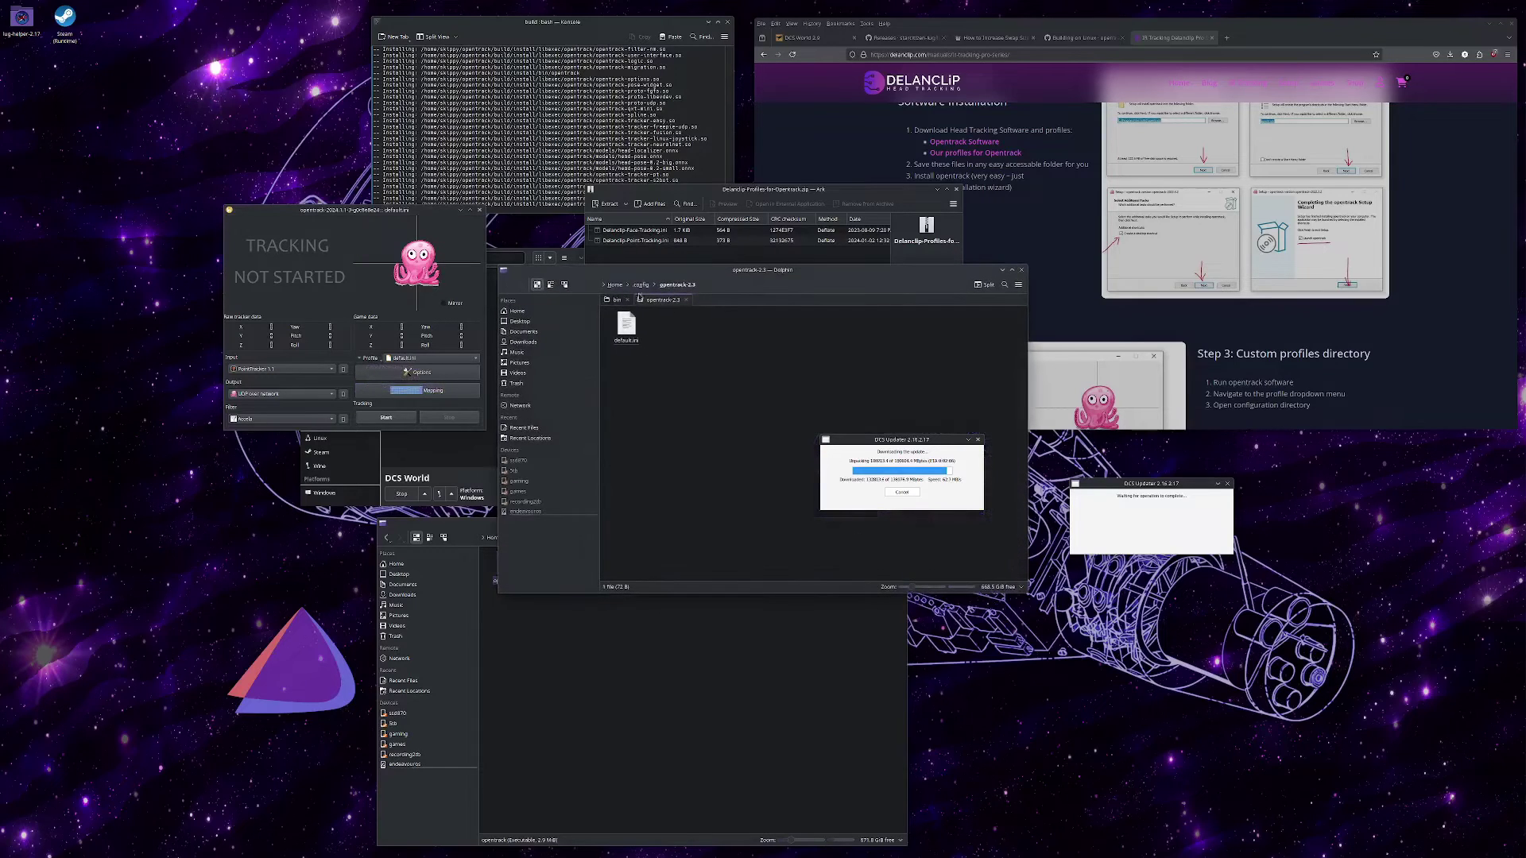
# Extract both Delanclip tracking profiles from the archive into the opentrack-2.3 configuration folder, and close the folder and opentrack.
pyautogui.moveTo(628, 230); pyautogui.dragTo(691, 484)
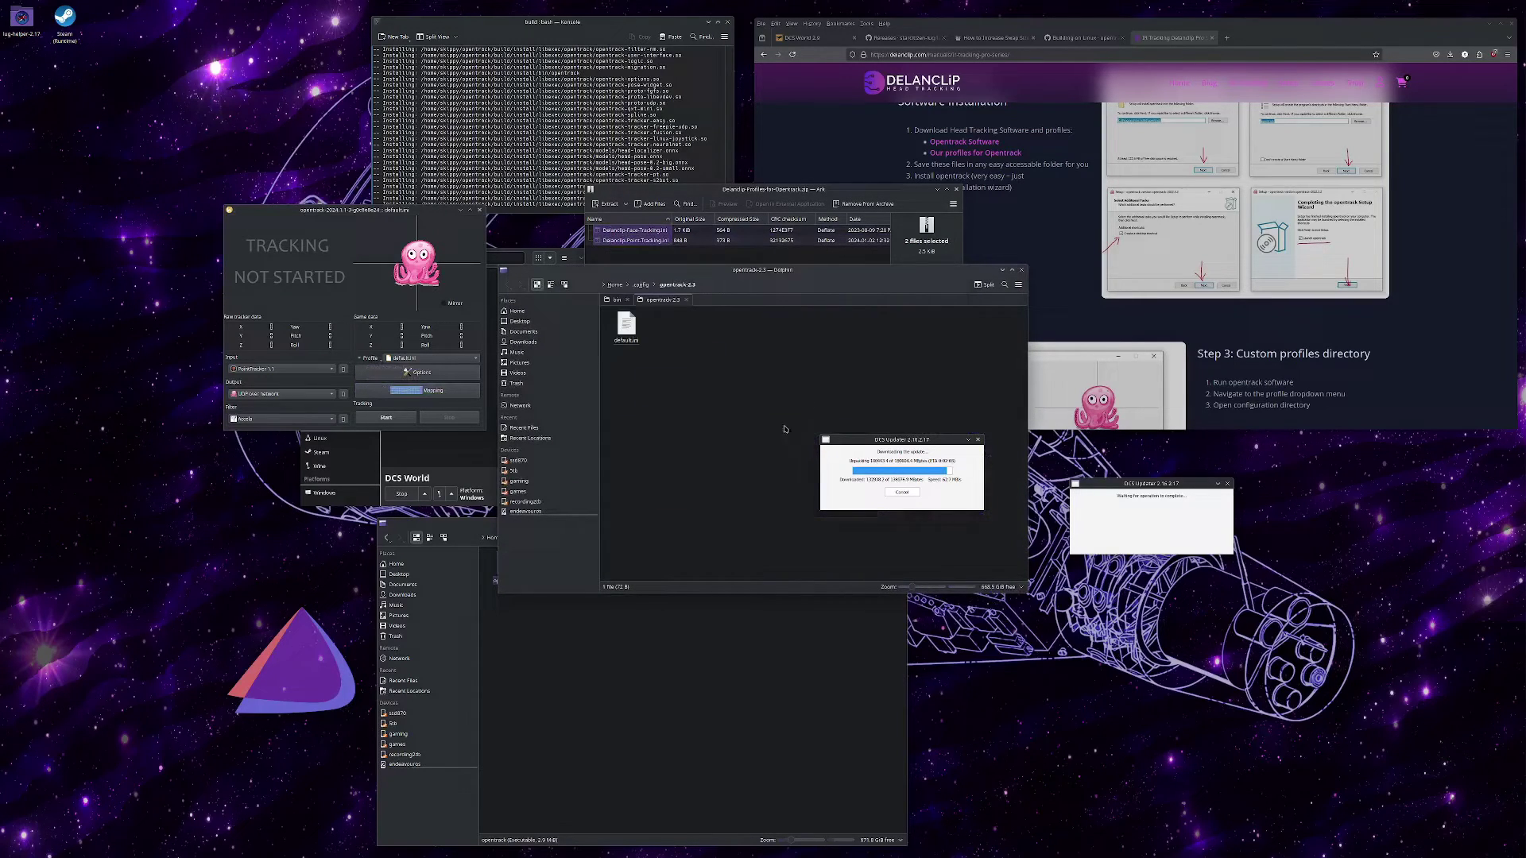
pyautogui.click(1003, 271)
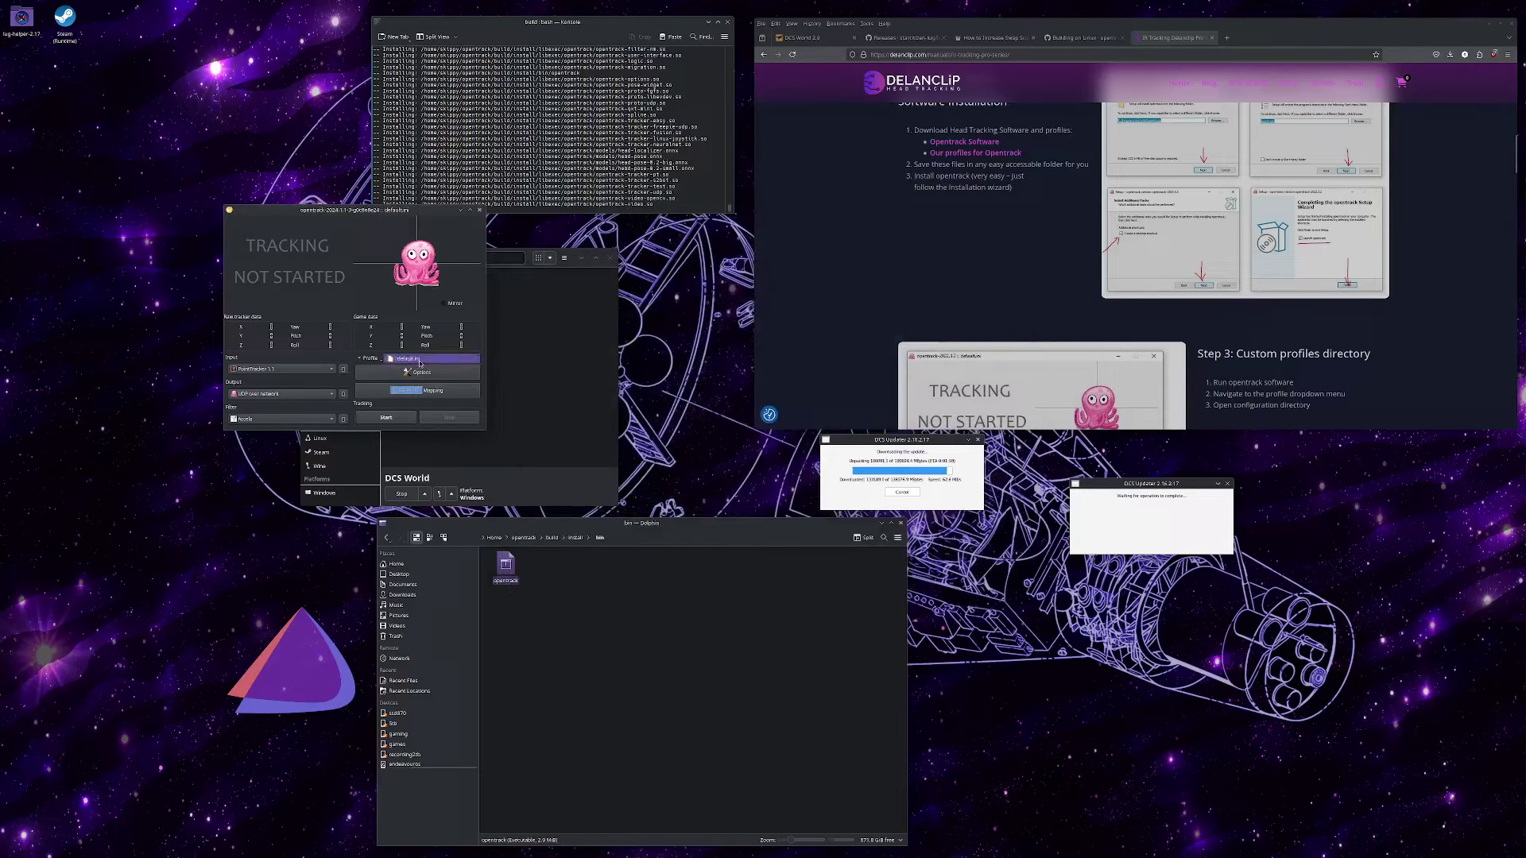
pyautogui.click(480, 210)
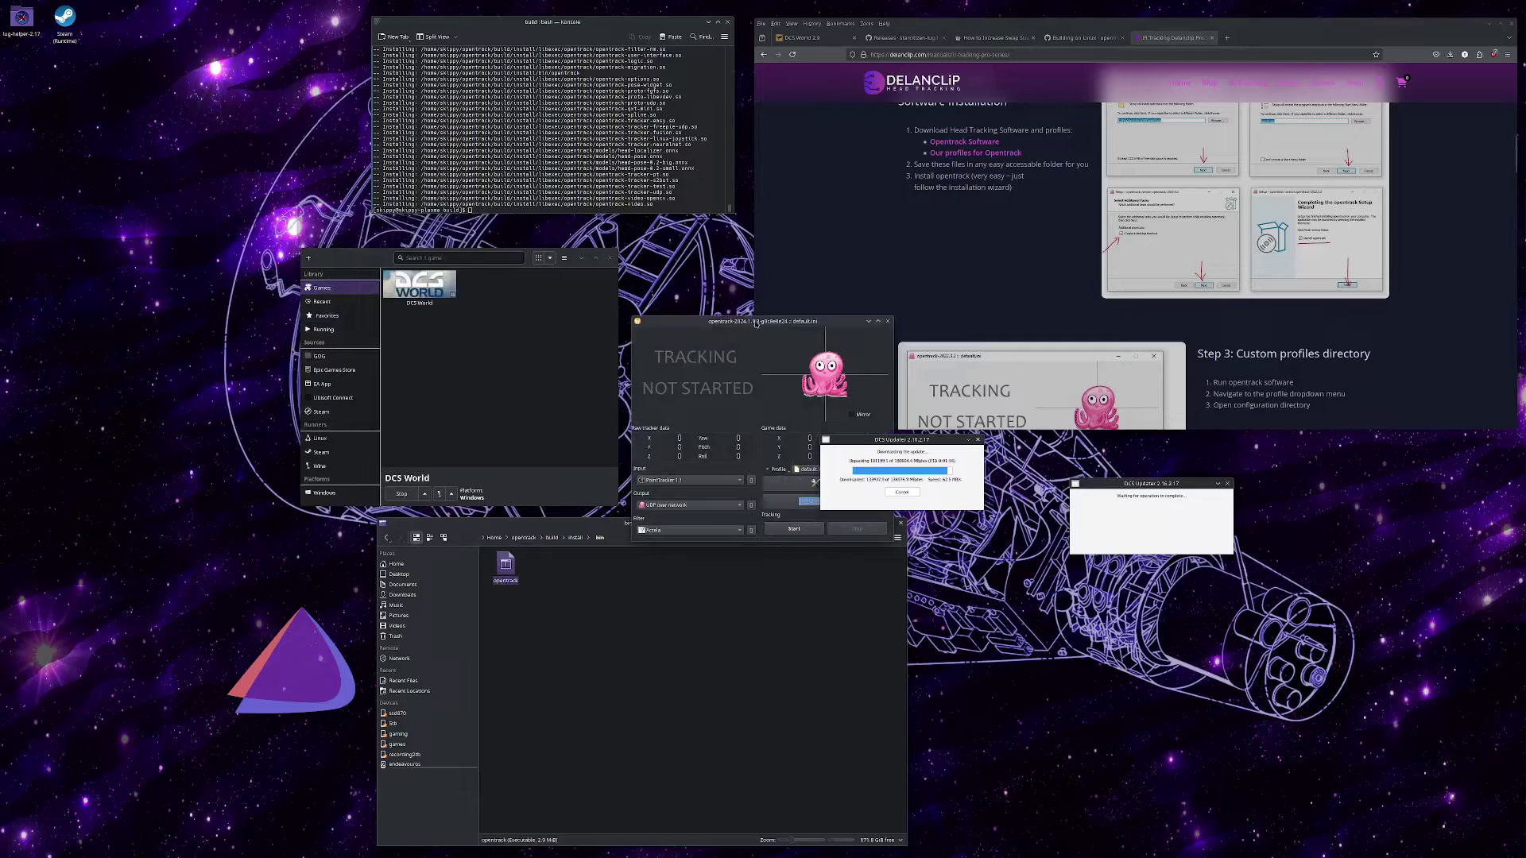
# Select the Delanclip Point Tracking profile in opentrack and move its window beside the Lutris library.
pyautogui.click(642, 387)
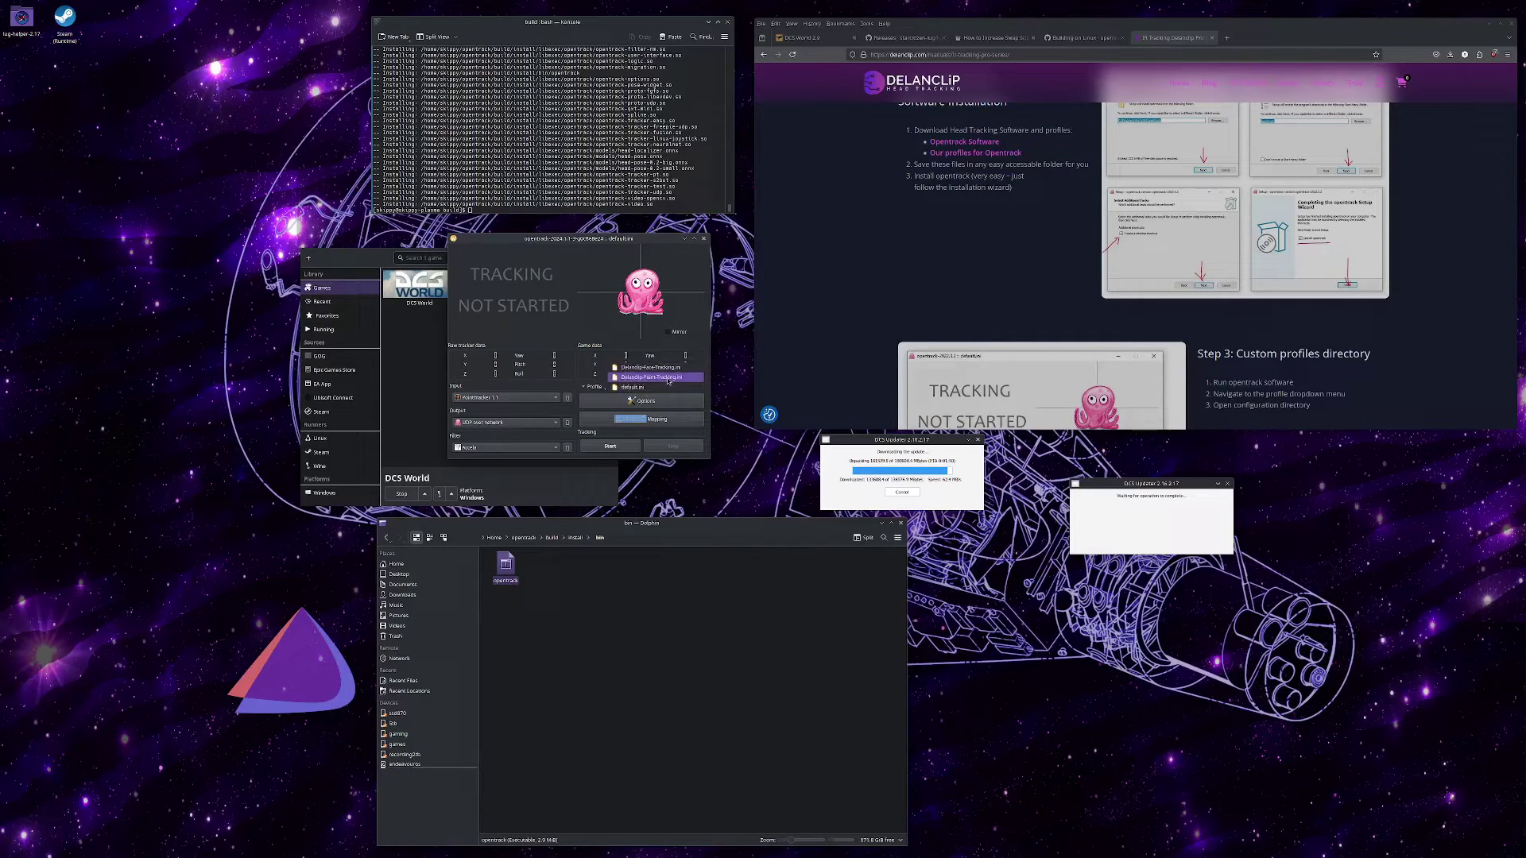
pyautogui.click(642, 377)
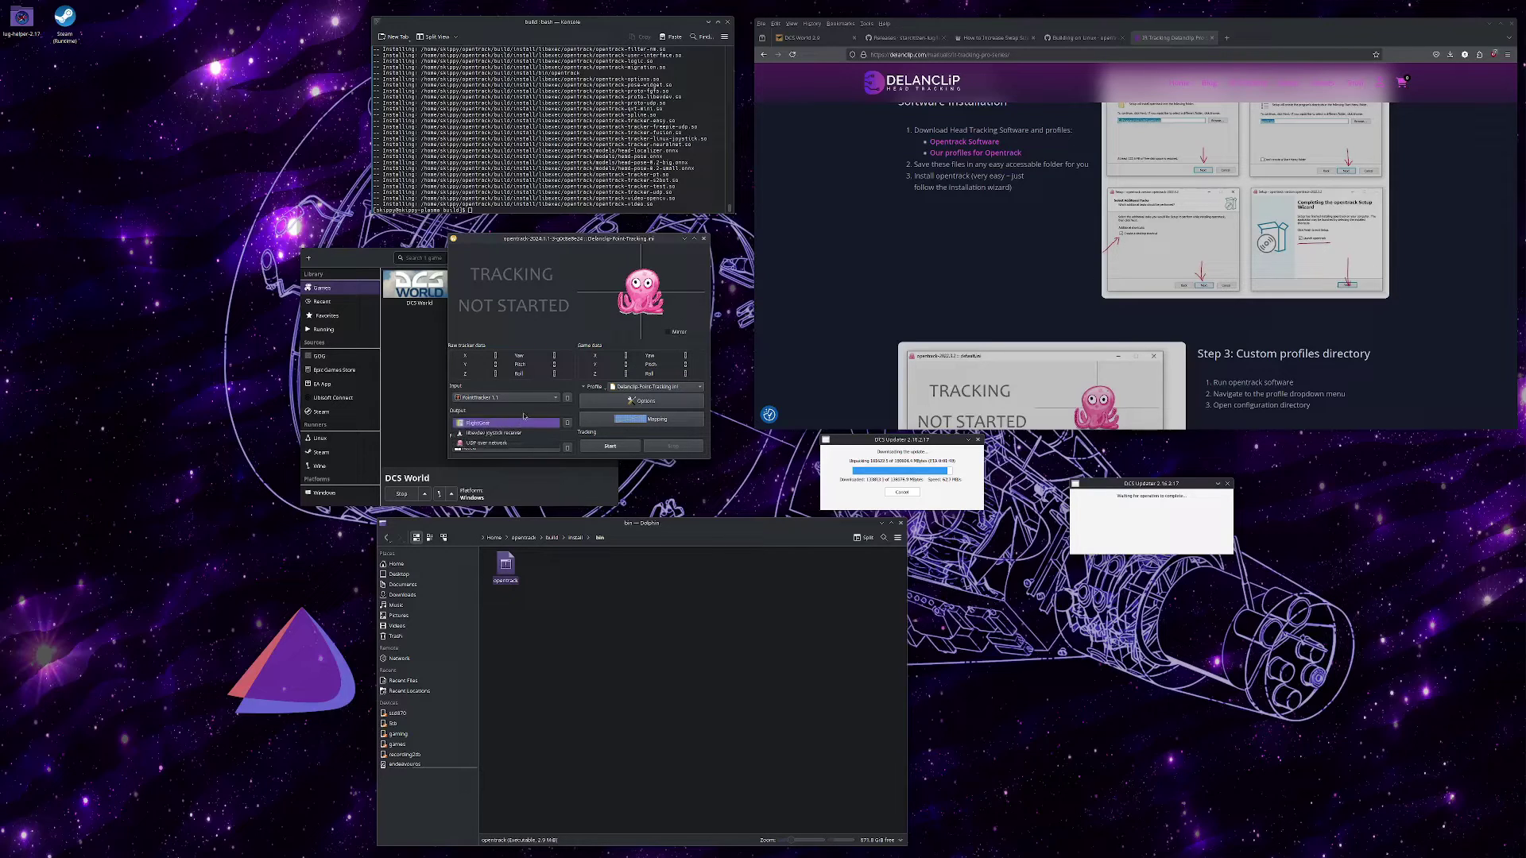
pyautogui.moveTo(595, 249); pyautogui.dragTo(390, 244)
# Return to the opentrack wiki's Linux build instructions and acknowledge the finished DCS update.
pyautogui.click(1079, 37)
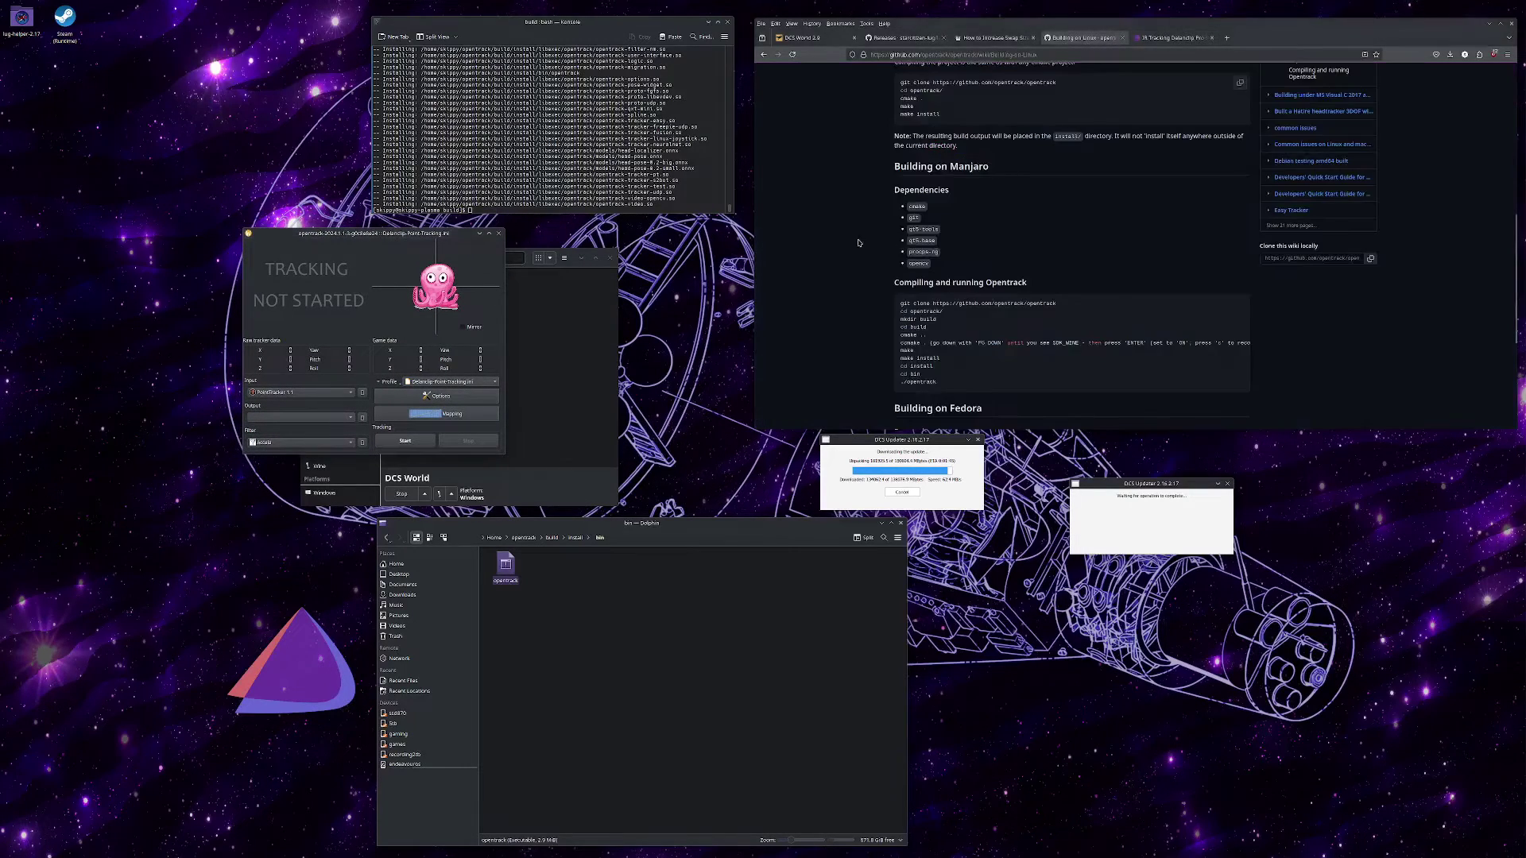
pyautogui.scroll(-1, 1064, 238)
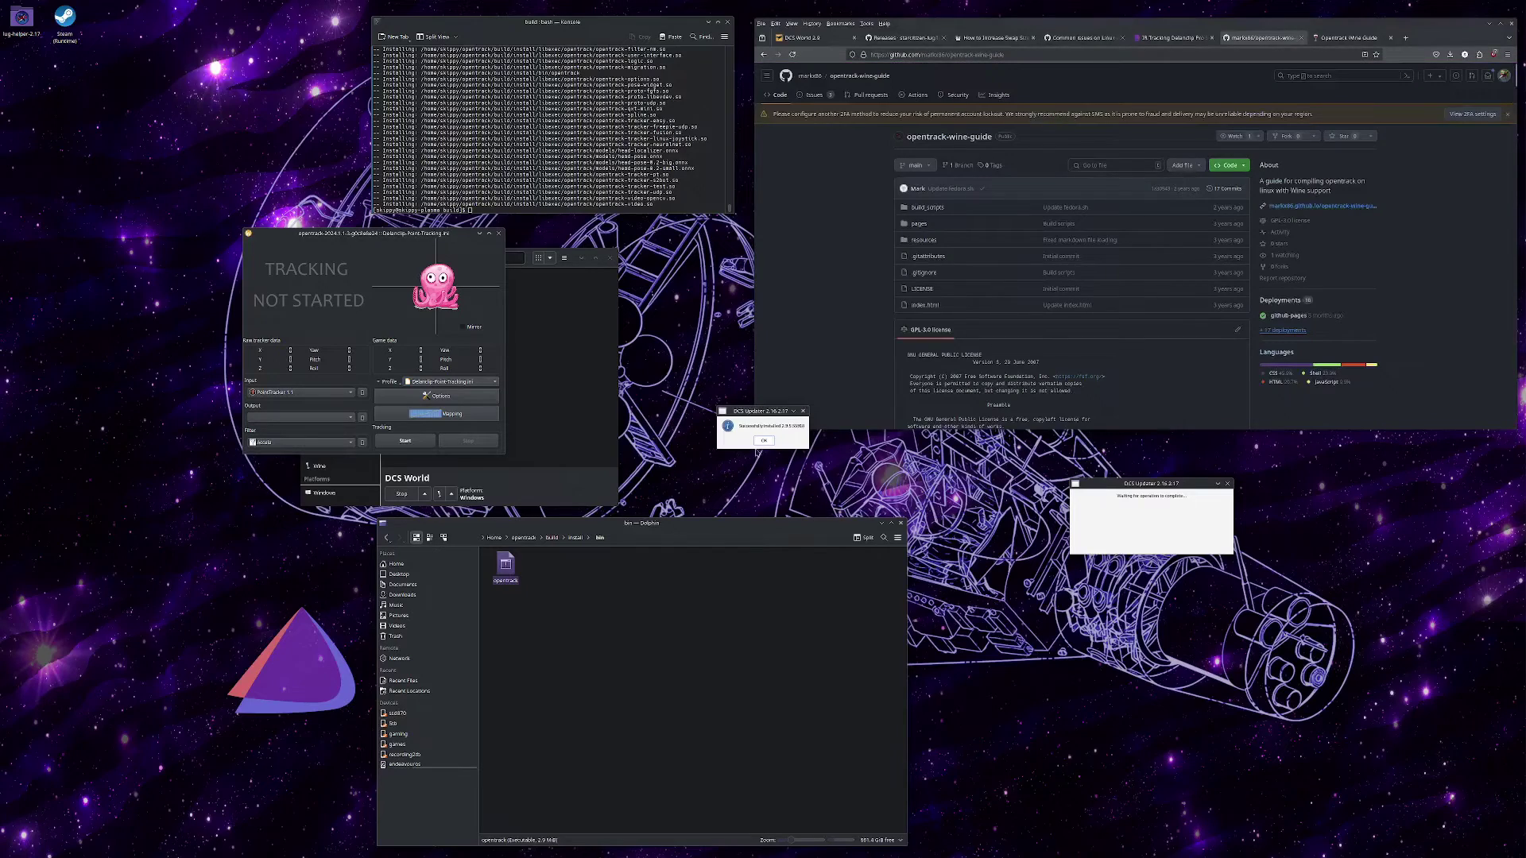
pyautogui.click(763, 441)
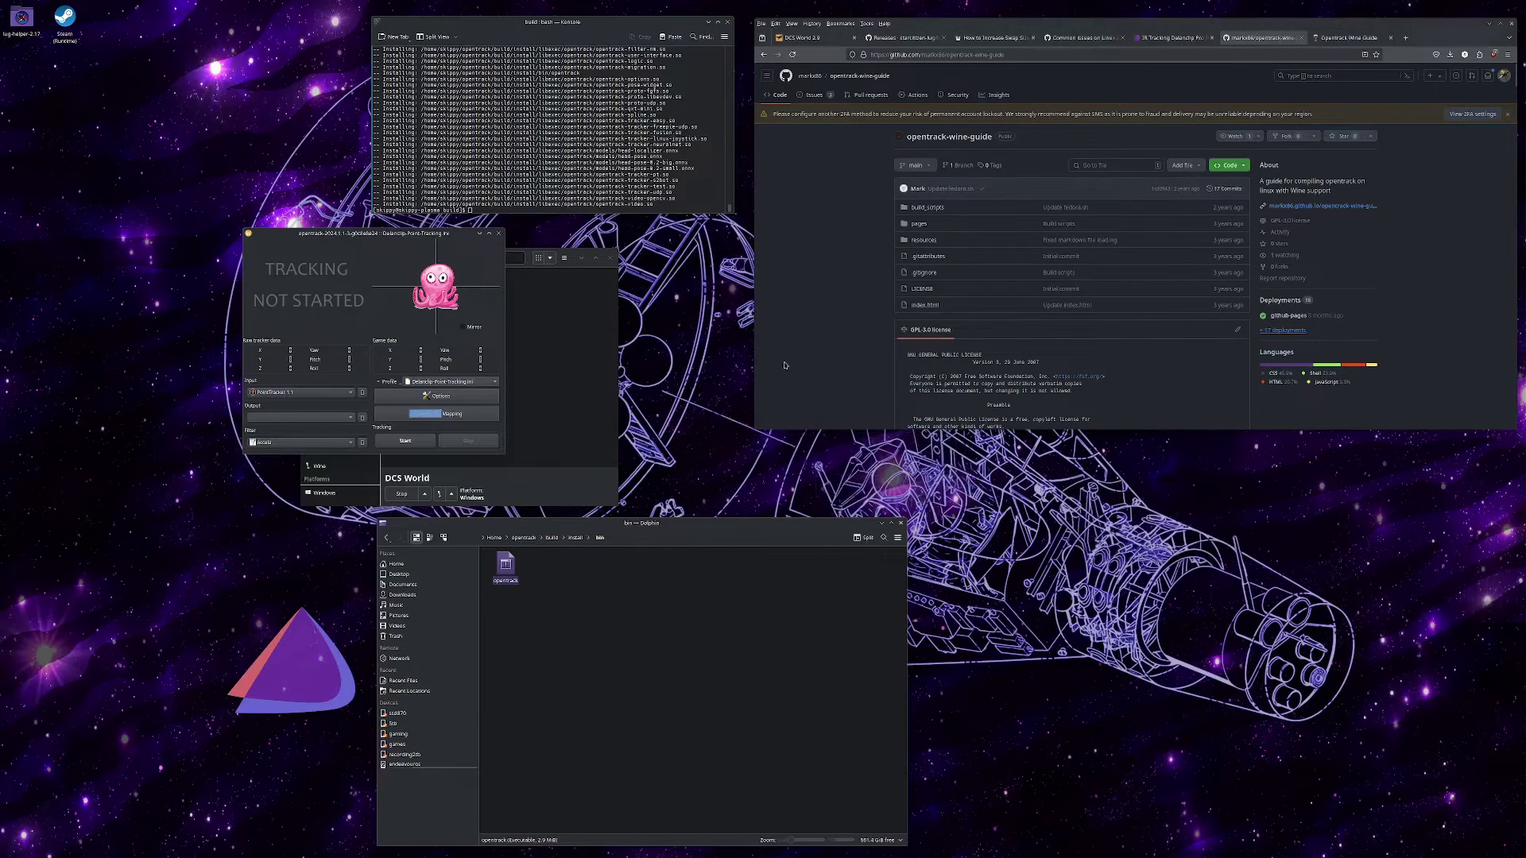
# Bring Lutris forward and browse to the cache folder inside Games/dcs-world.
pyautogui.click(564, 379)
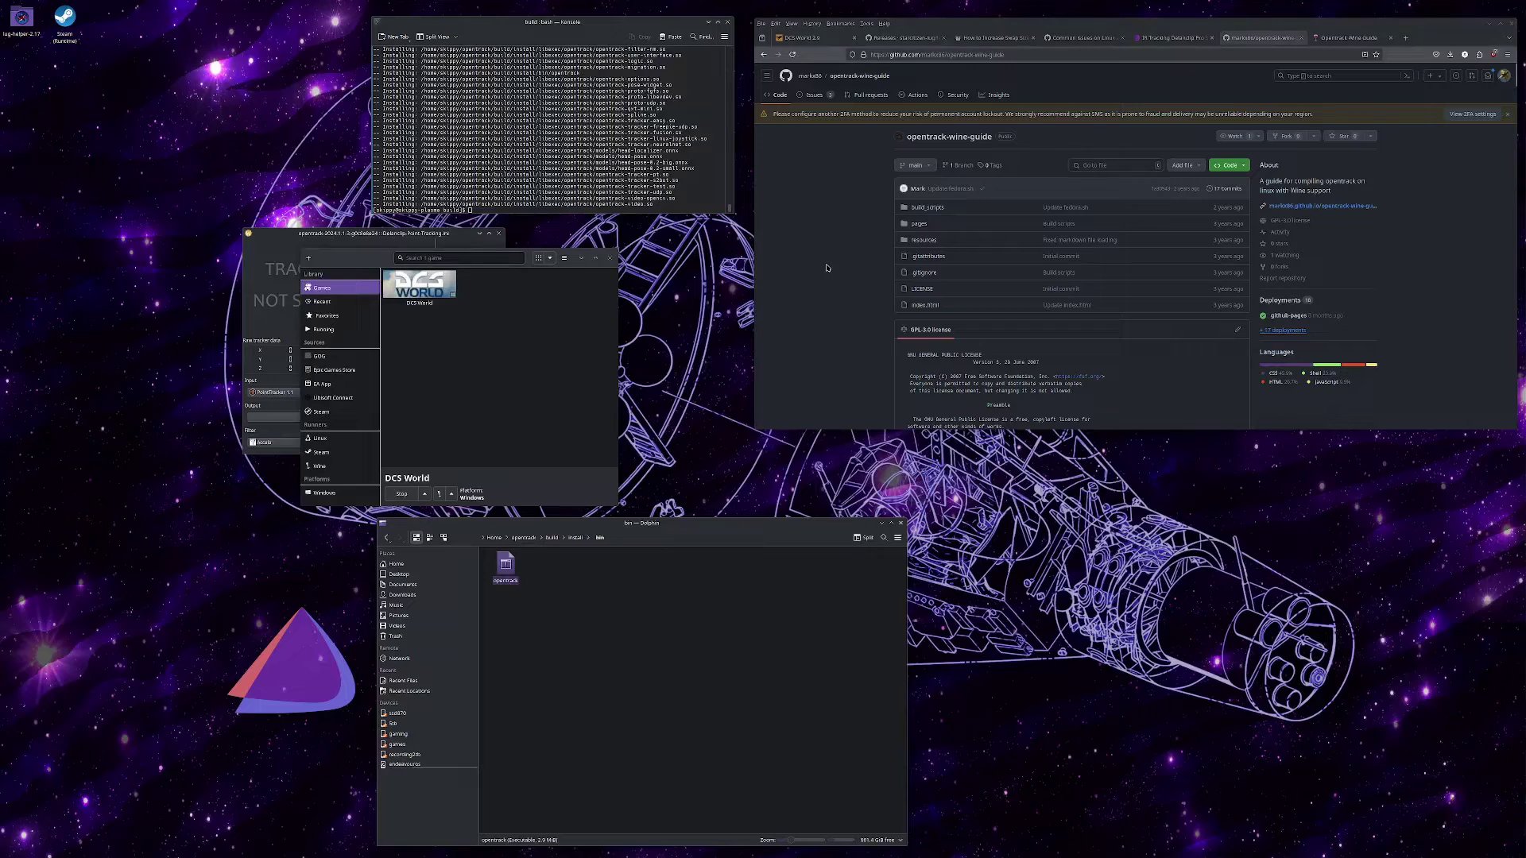
pyautogui.click(415, 565)
pyautogui.doubleClick(612, 608)
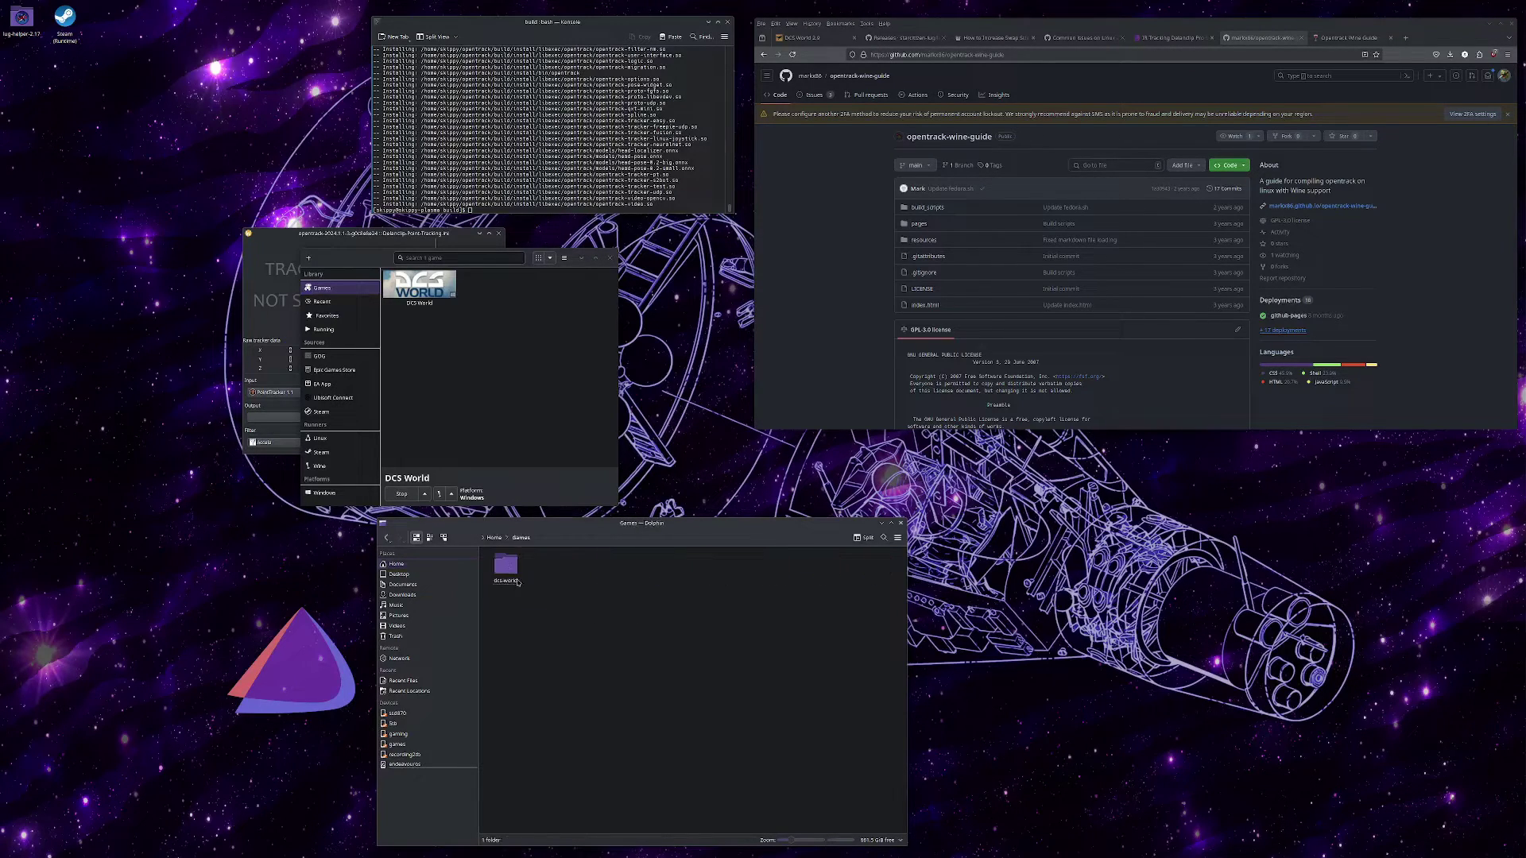
pyautogui.doubleClick(506, 568)
pyautogui.doubleClick(507, 564)
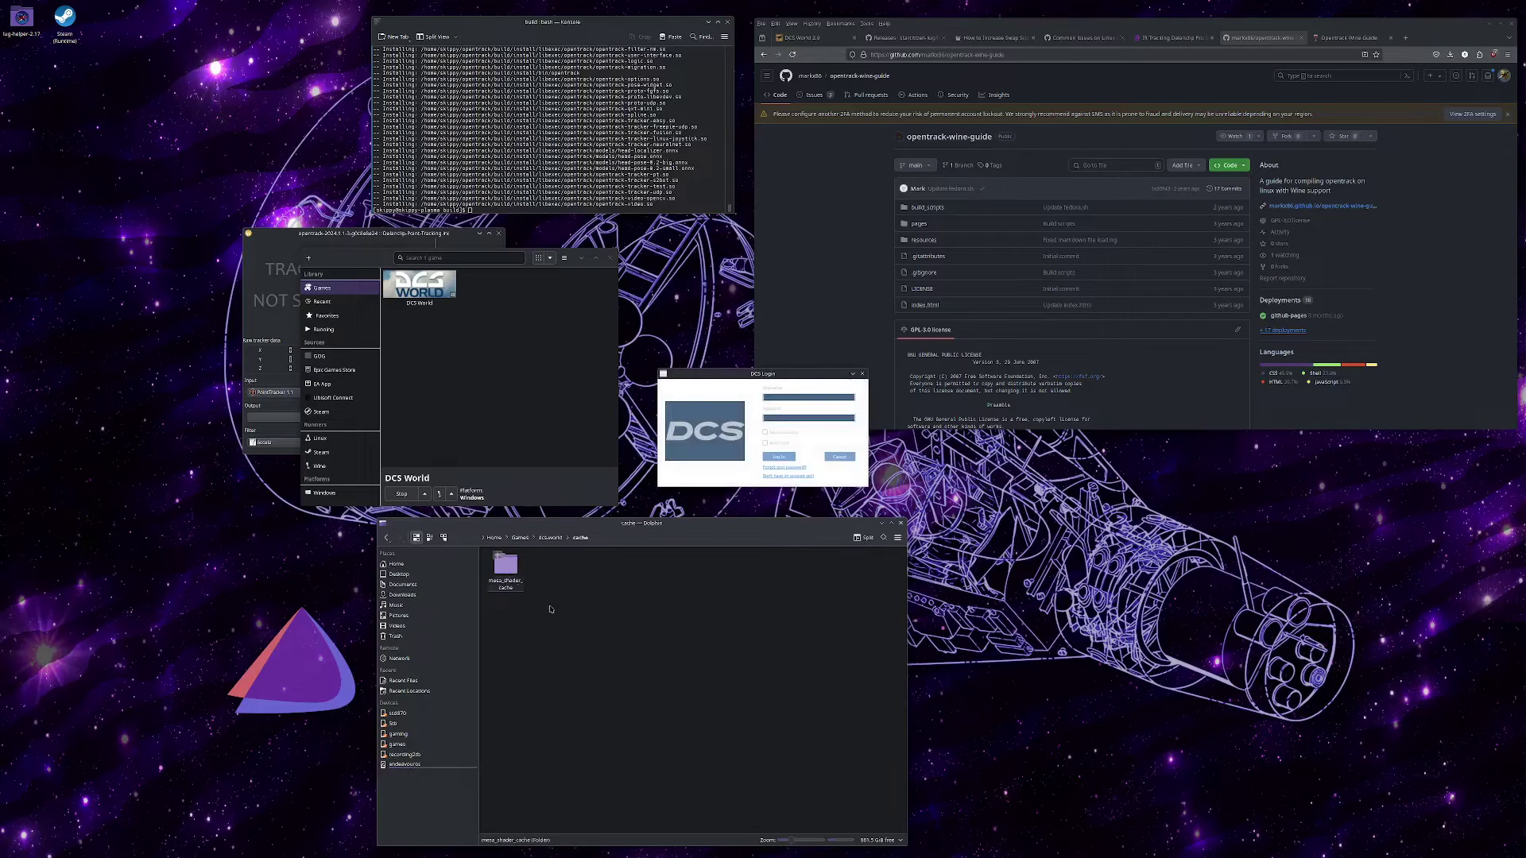
# Move the DCS login window over Lutris and agree to the anonymous usage data collection in the game.
pyautogui.moveTo(790, 377); pyautogui.dragTo(467, 380)
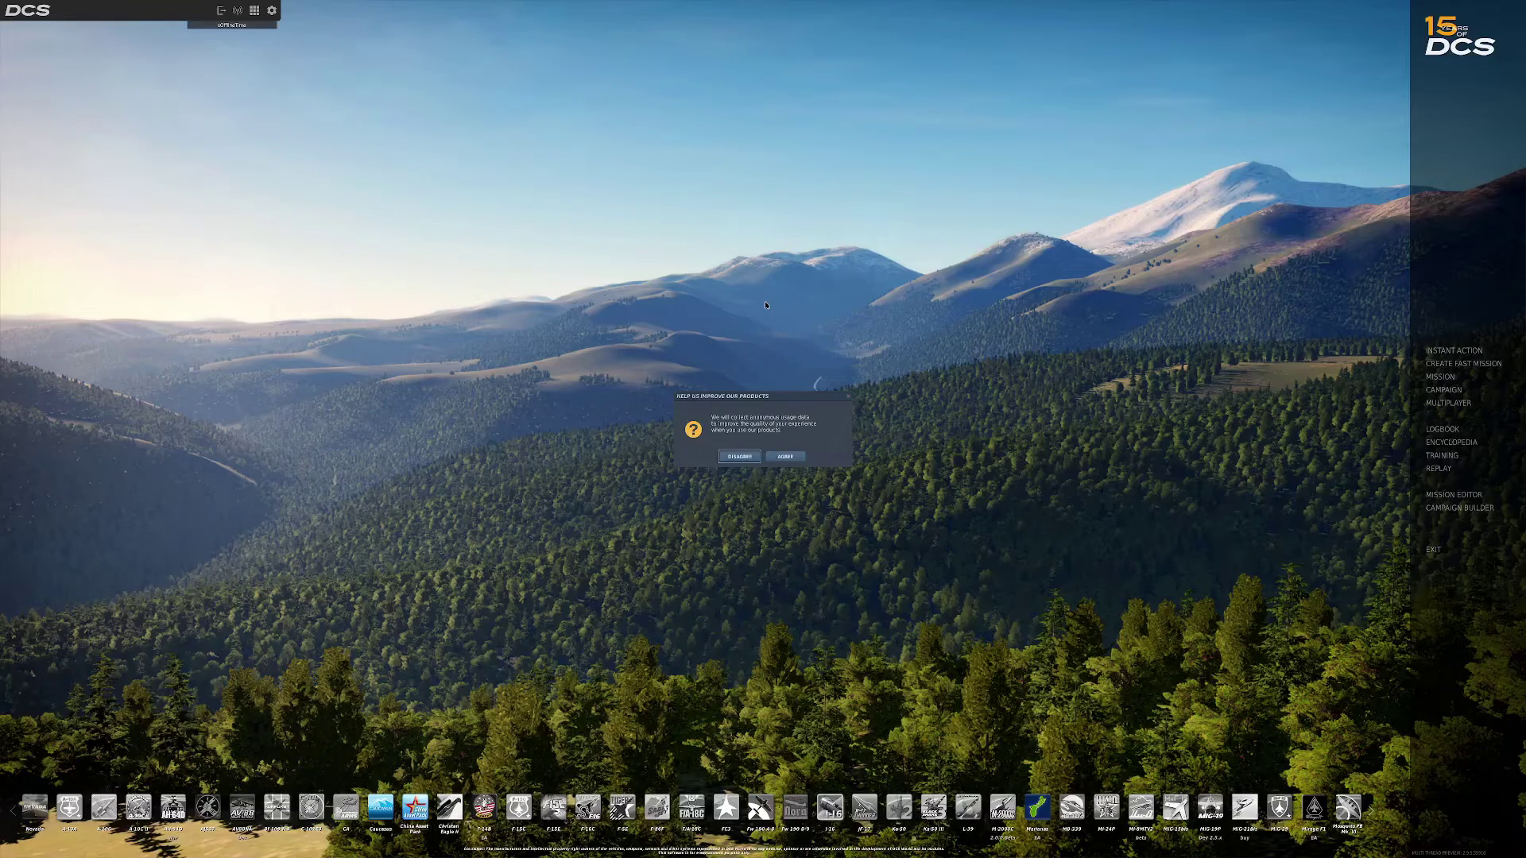
pyautogui.click(791, 457)
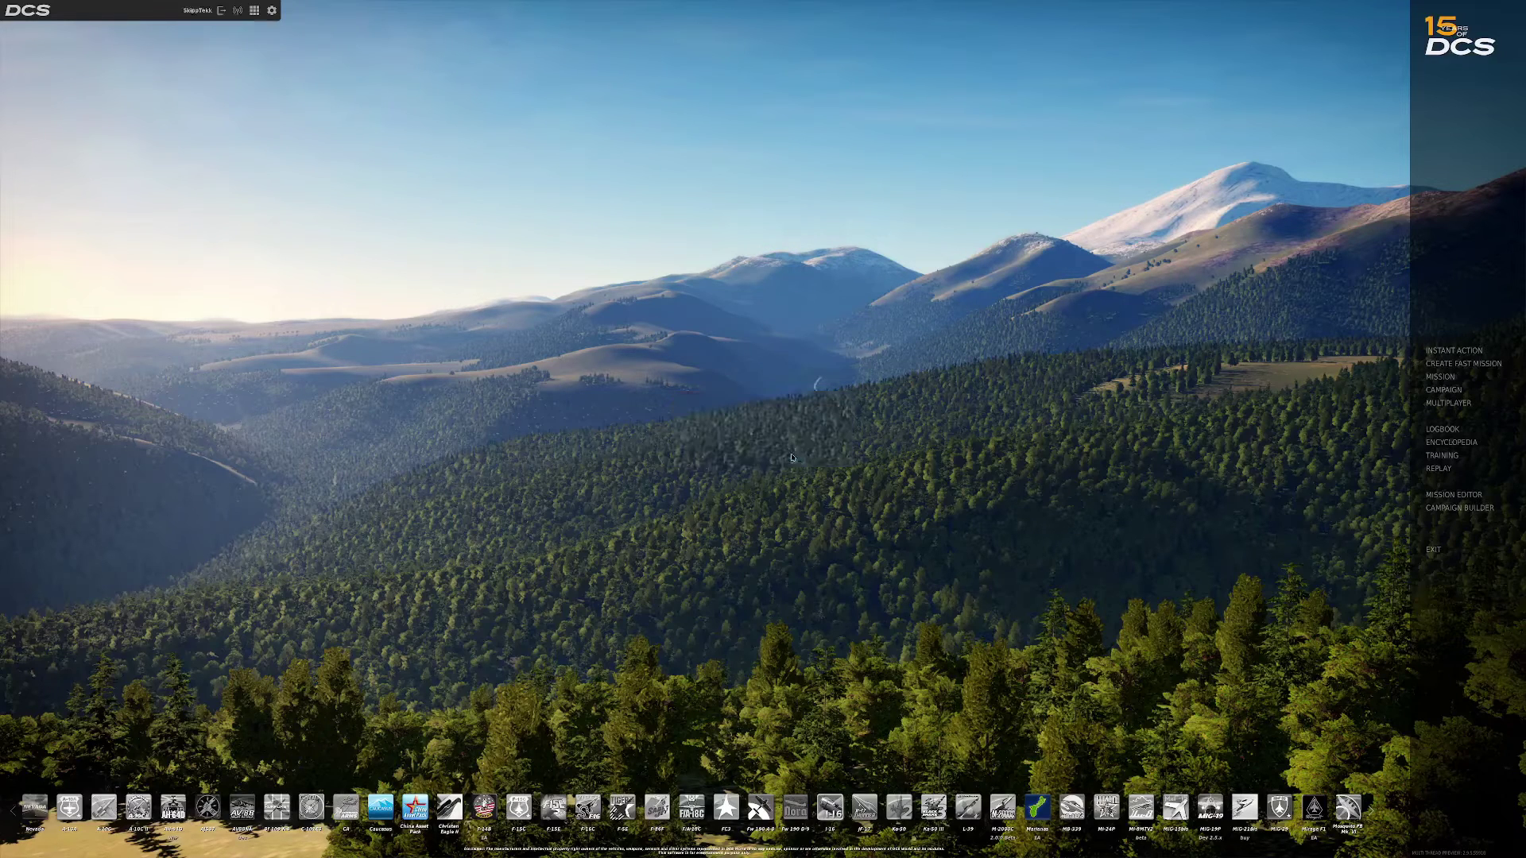
# Lower the main volume and enable Hear Like in Helmet in the DCS audio options, then save them.
pyautogui.click(271, 12)
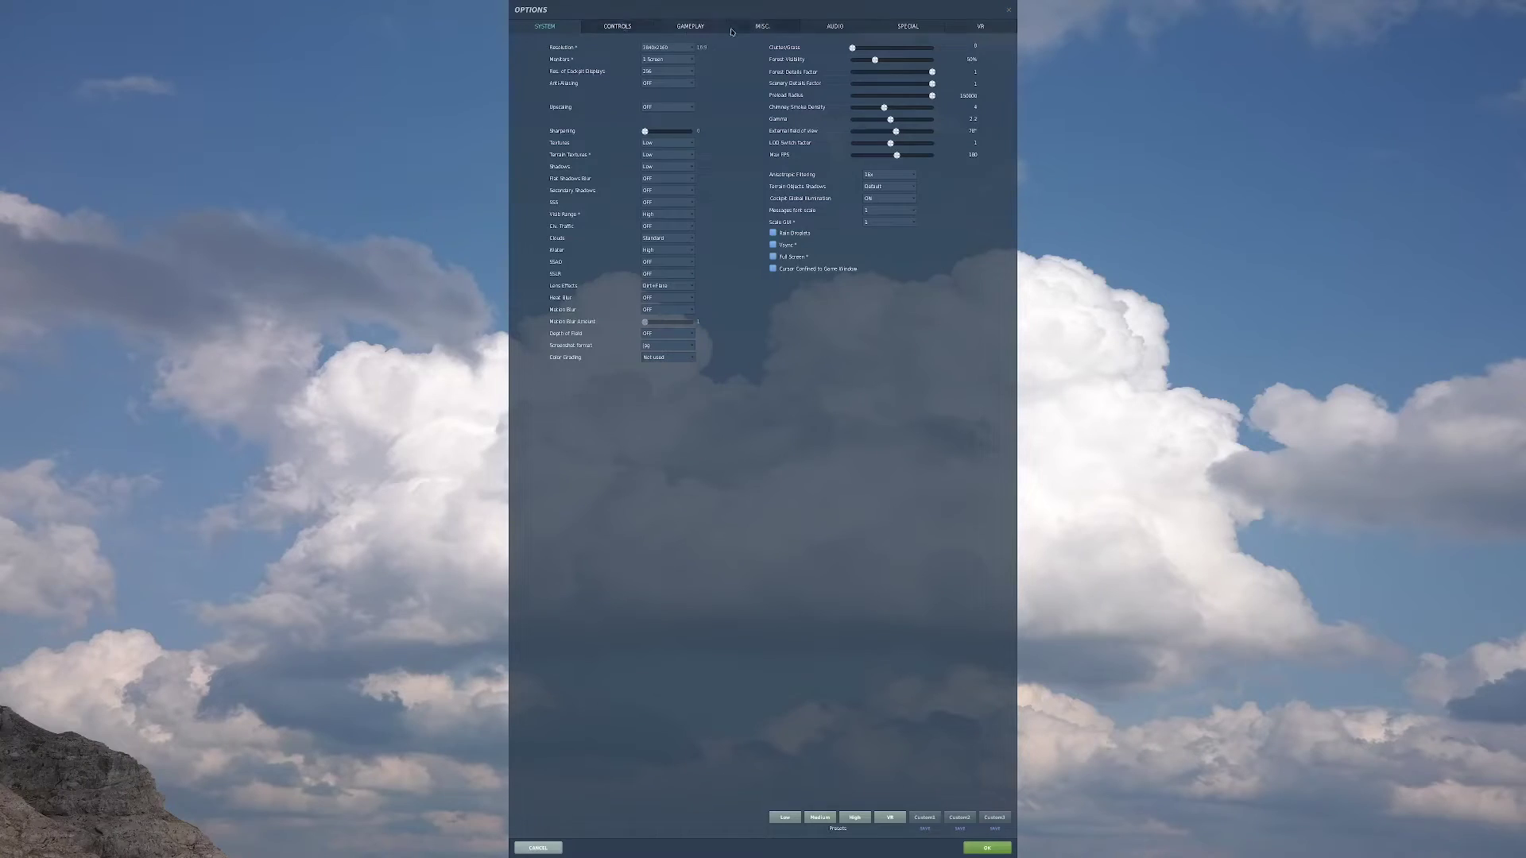
pyautogui.click(735, 32)
pyautogui.click(834, 27)
pyautogui.scroll(-1, 666, 129)
pyautogui.scroll(-5, 667, 139)
pyautogui.scroll(-2, 700, 84)
pyautogui.scroll(-3, 699, 98)
pyautogui.scroll(-3, 686, 119)
pyautogui.scroll(-3, 686, 127)
pyautogui.scroll(1, 721, 127)
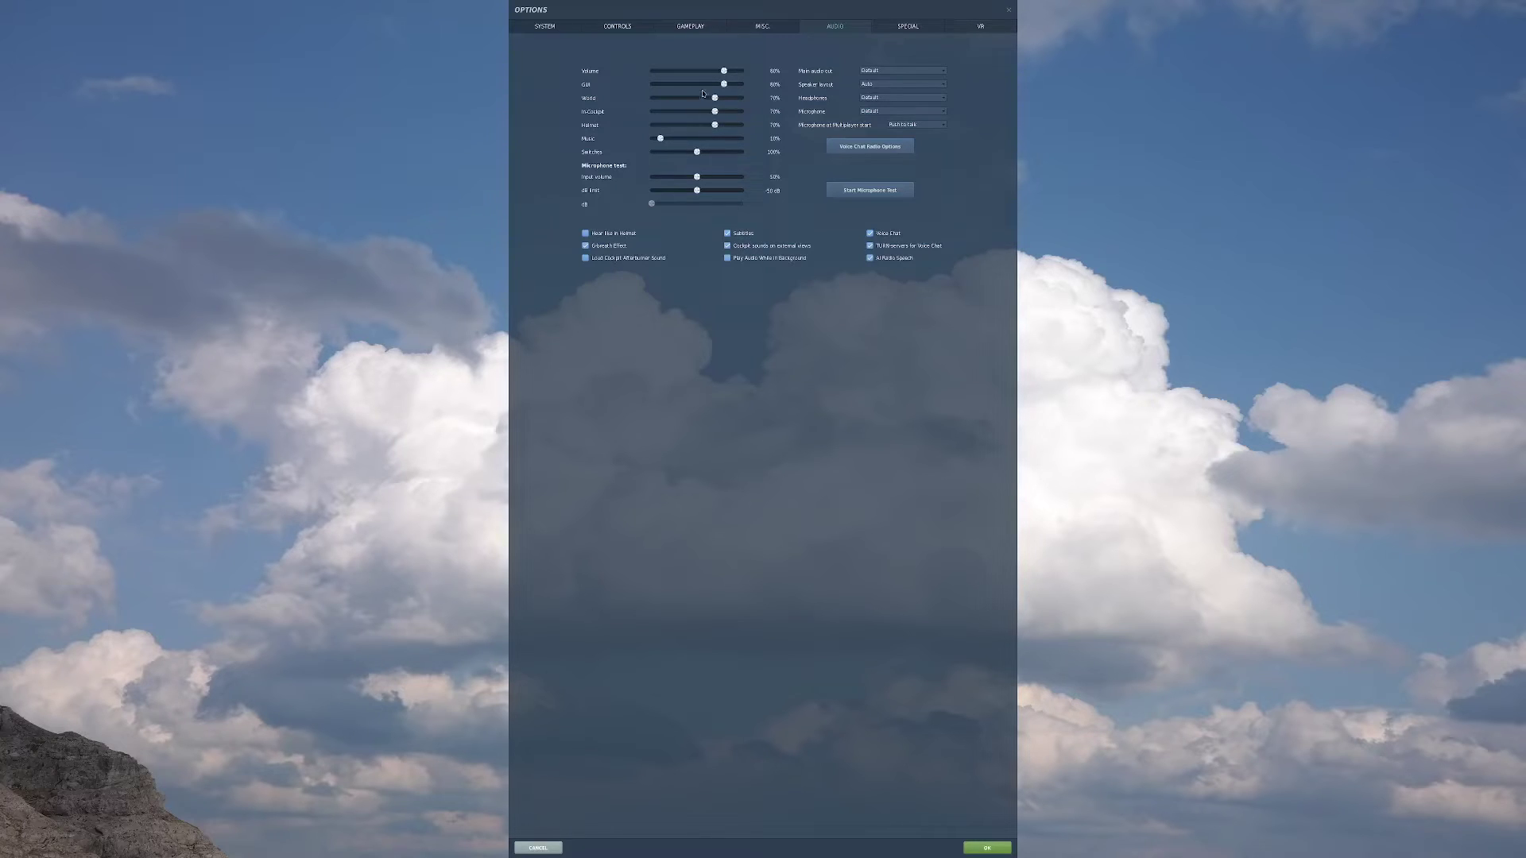
pyautogui.click(587, 233)
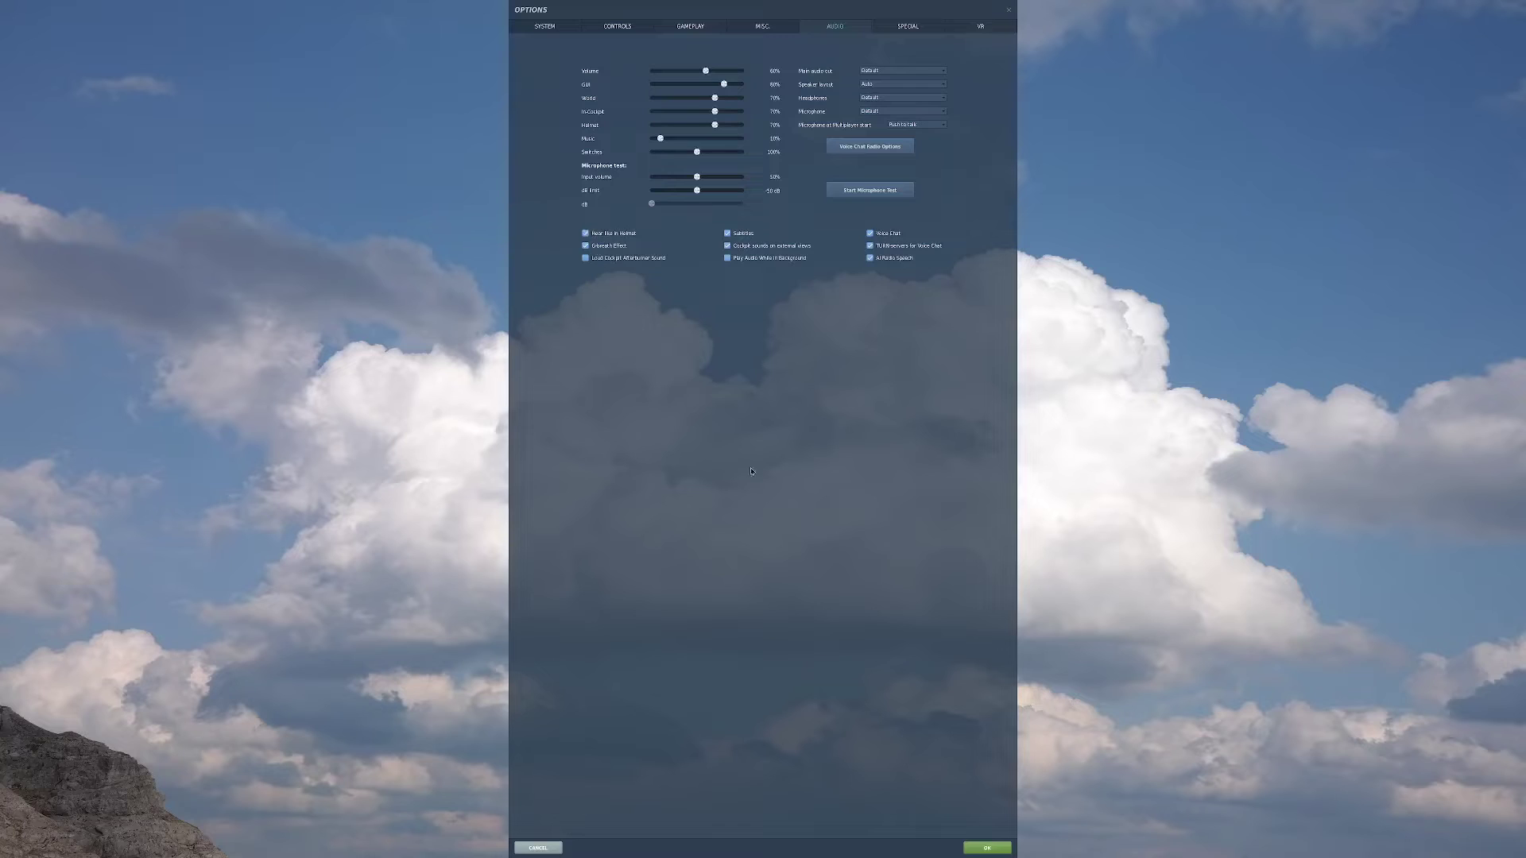
pyautogui.click(987, 848)
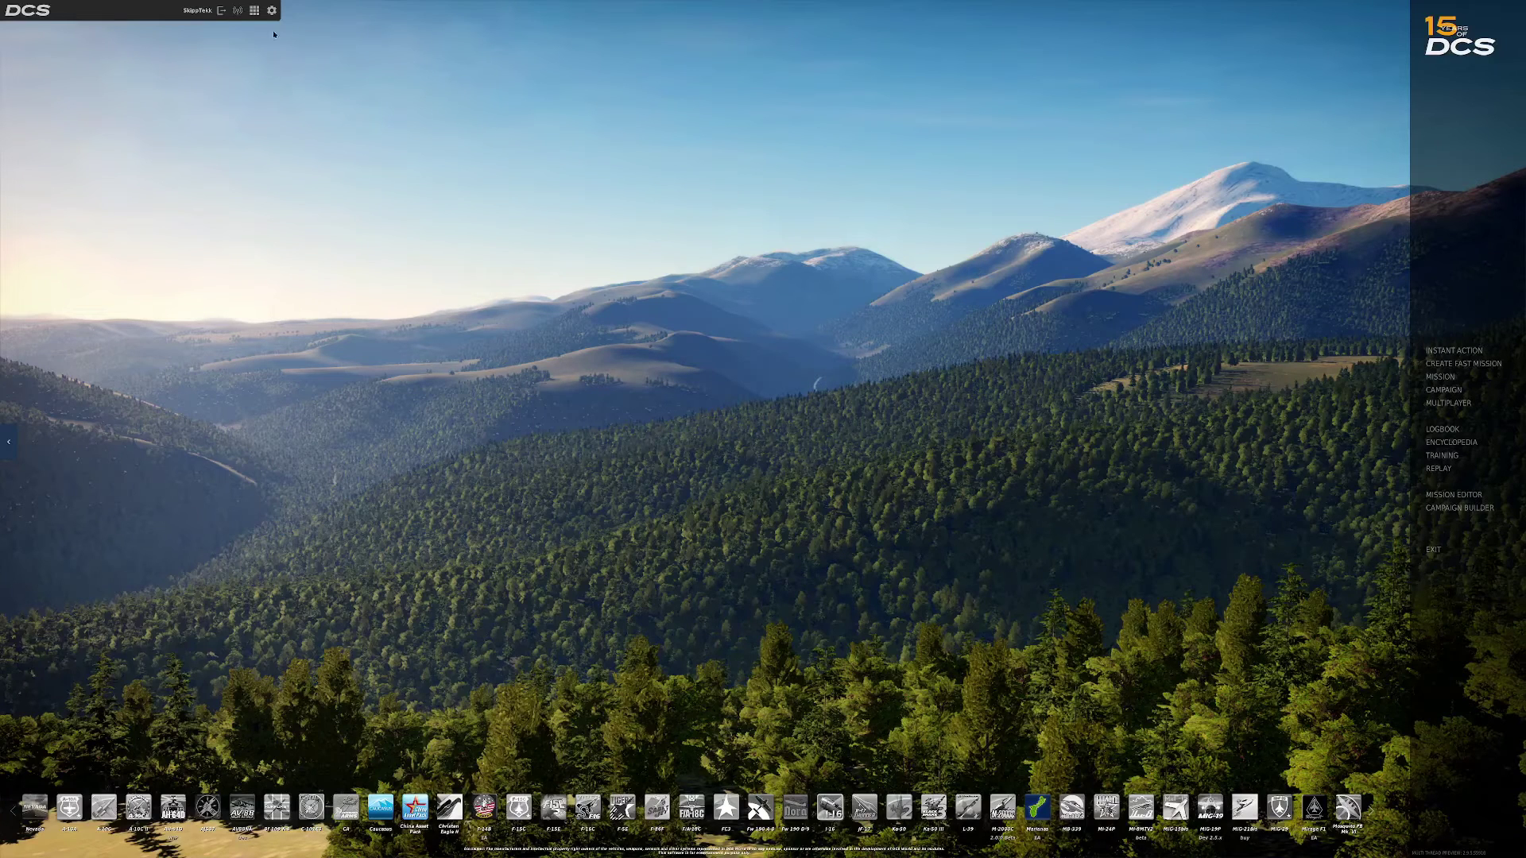
# Open the DCS module manager and install all the preselected aircraft, terrain and campaign modules.
pyautogui.click(254, 11)
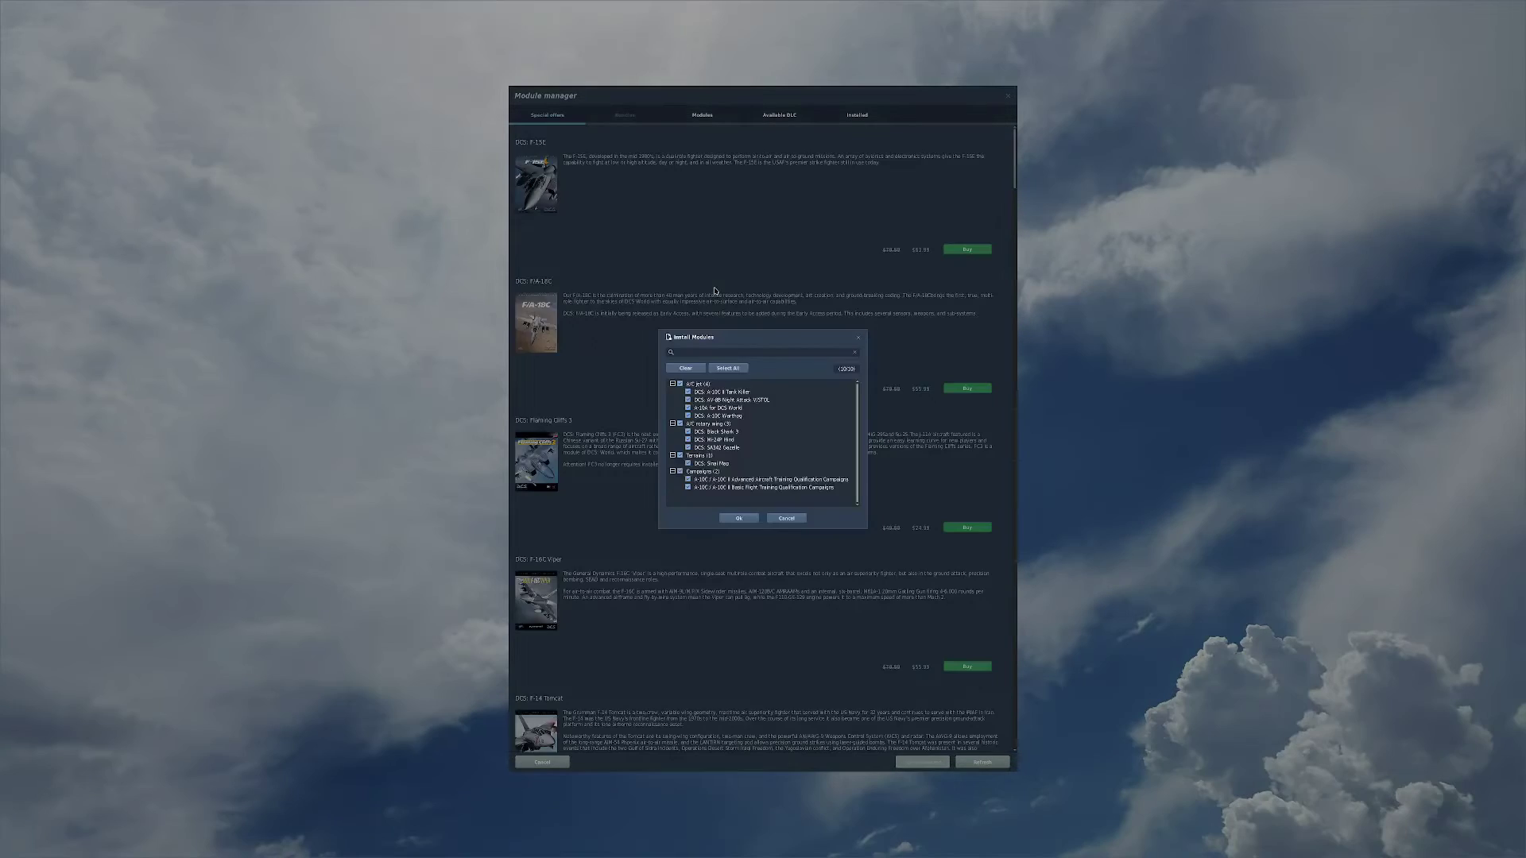
pyautogui.click(744, 519)
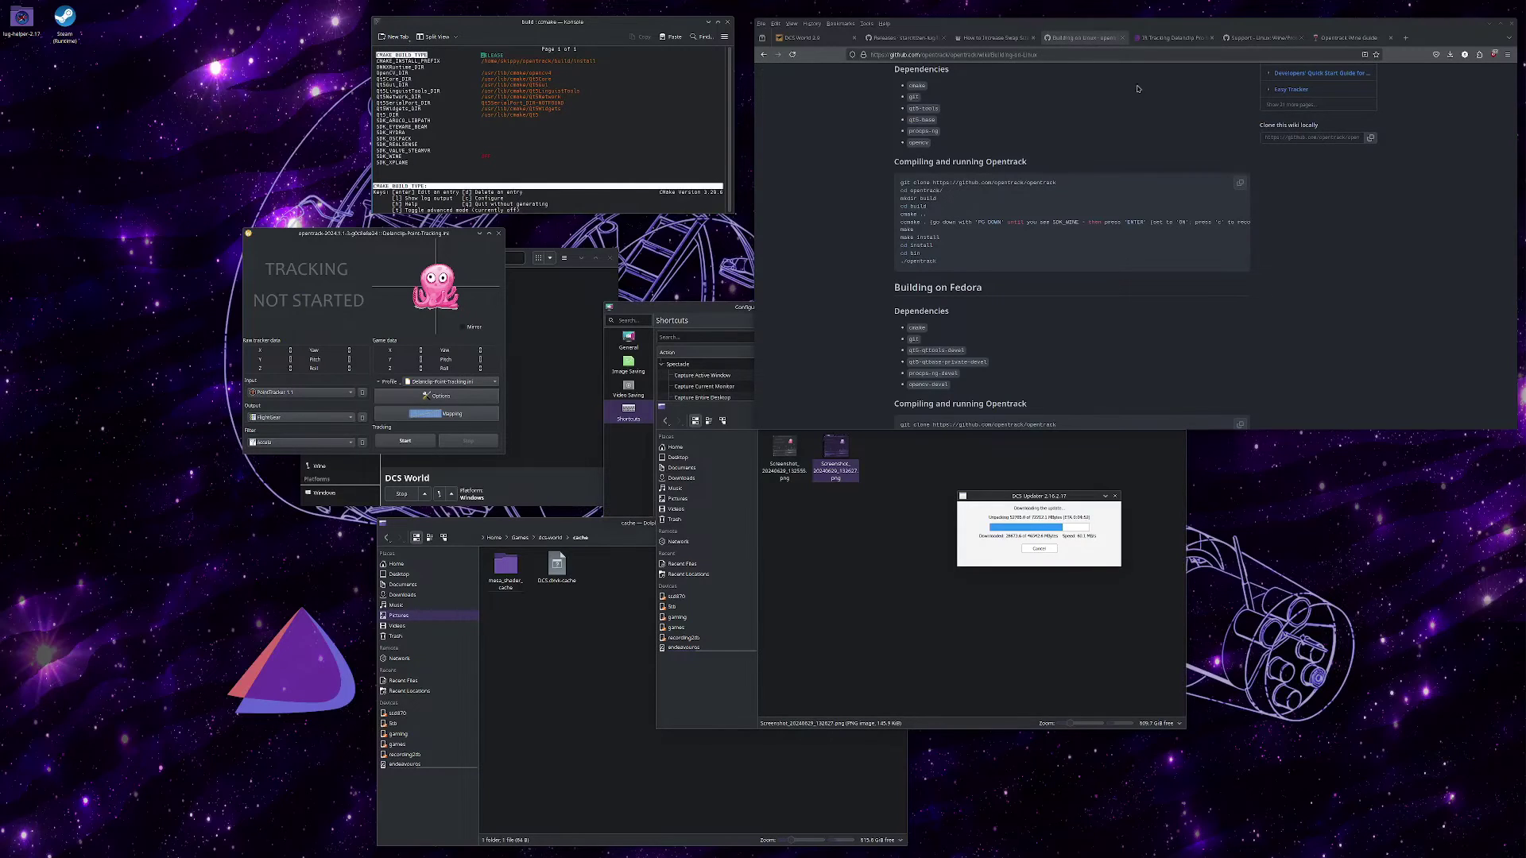
# Turn on the SDK_WINE option in opentrack's CMake configuration.
pyautogui.press('Down')
pyautogui.press('Down')
pyautogui.press('Down')
pyautogui.press('Down')
pyautogui.press('Down')
pyautogui.press('Down')
pyautogui.press('Down')
pyautogui.press('Down')
pyautogui.press('Down')
pyautogui.press('Down')
pyautogui.press('Down')
pyautogui.press('Down')
pyautogui.press('Down')
pyautogui.press('Down')
pyautogui.press('Down')
pyautogui.press('Down')
pyautogui.press('Down')
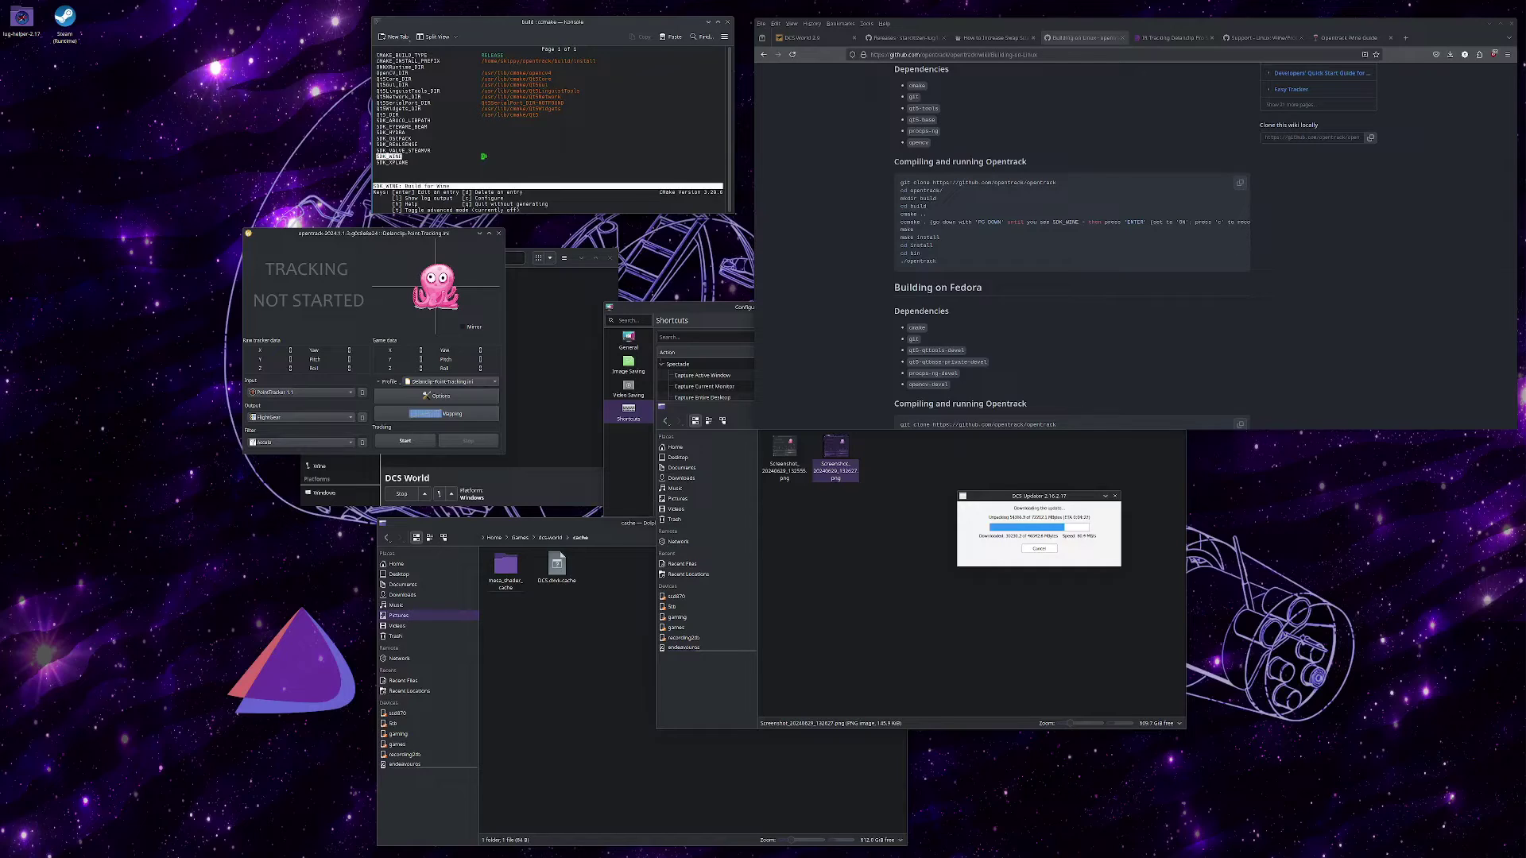
# Configure the opentrack build with the changed options, leave the output and generate the build files.
pyautogui.press('c')
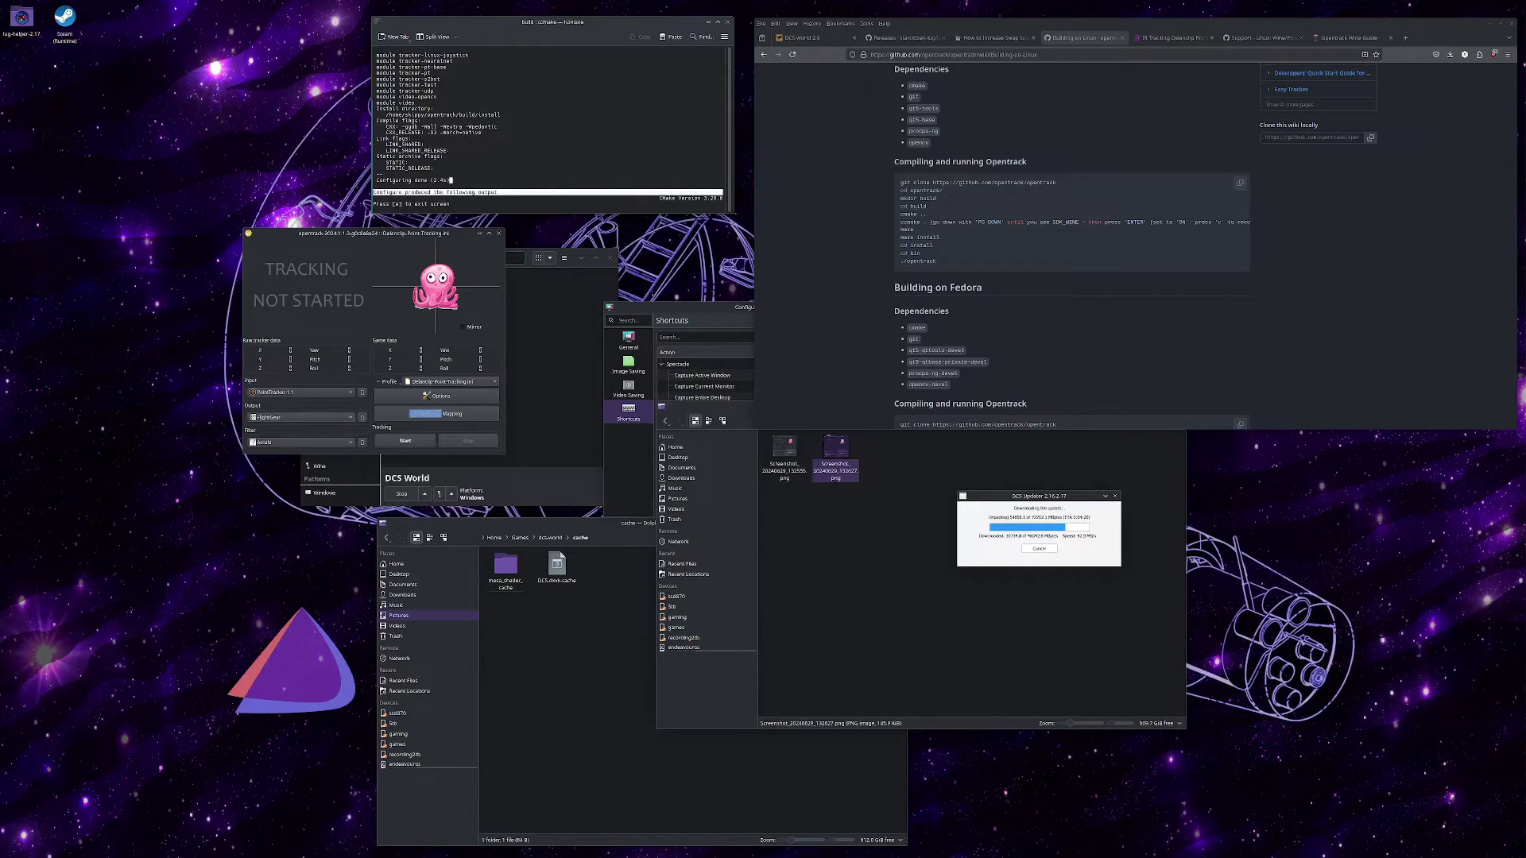
pyautogui.press('e')
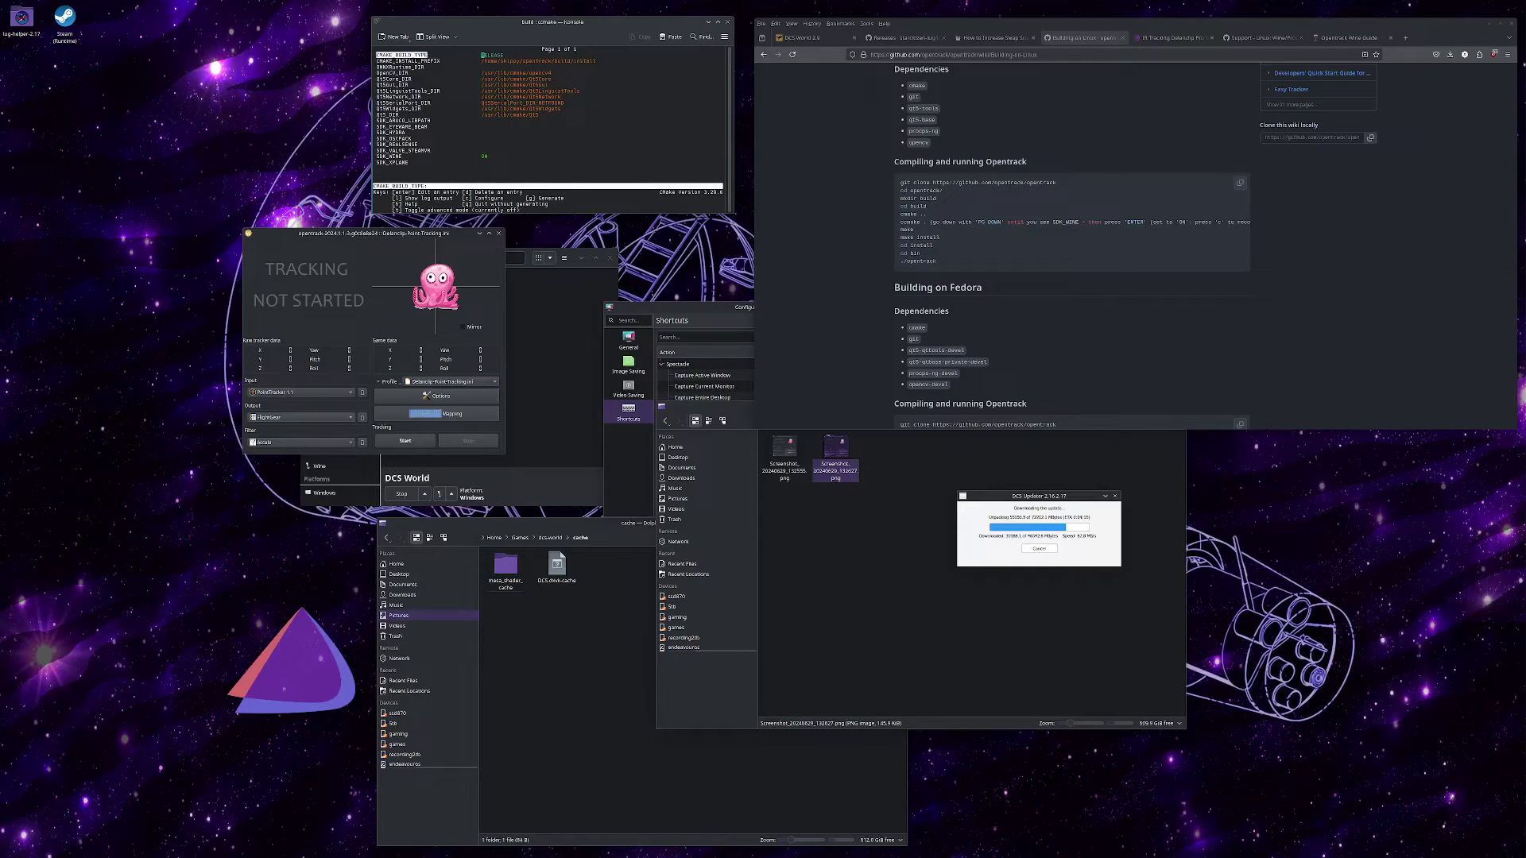
pyautogui.press('g')
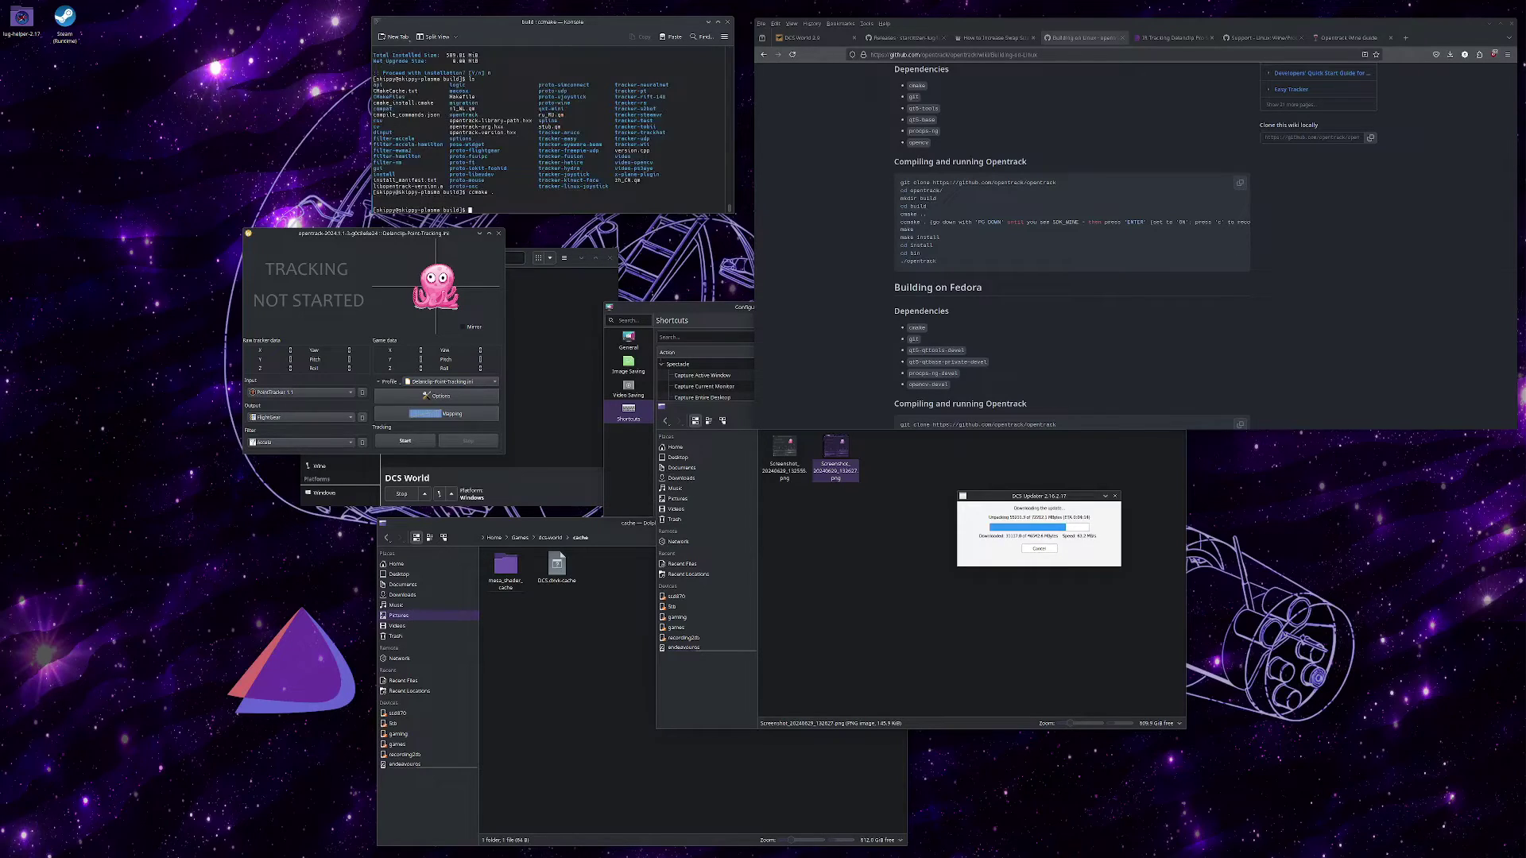
# Compile and install opentrack with "make;make install" in the build directory.
pyautogui.write('make')
pyautogui.press('BackSpace')
pyautogui.write('make;make install')
pyautogui.press('Return')
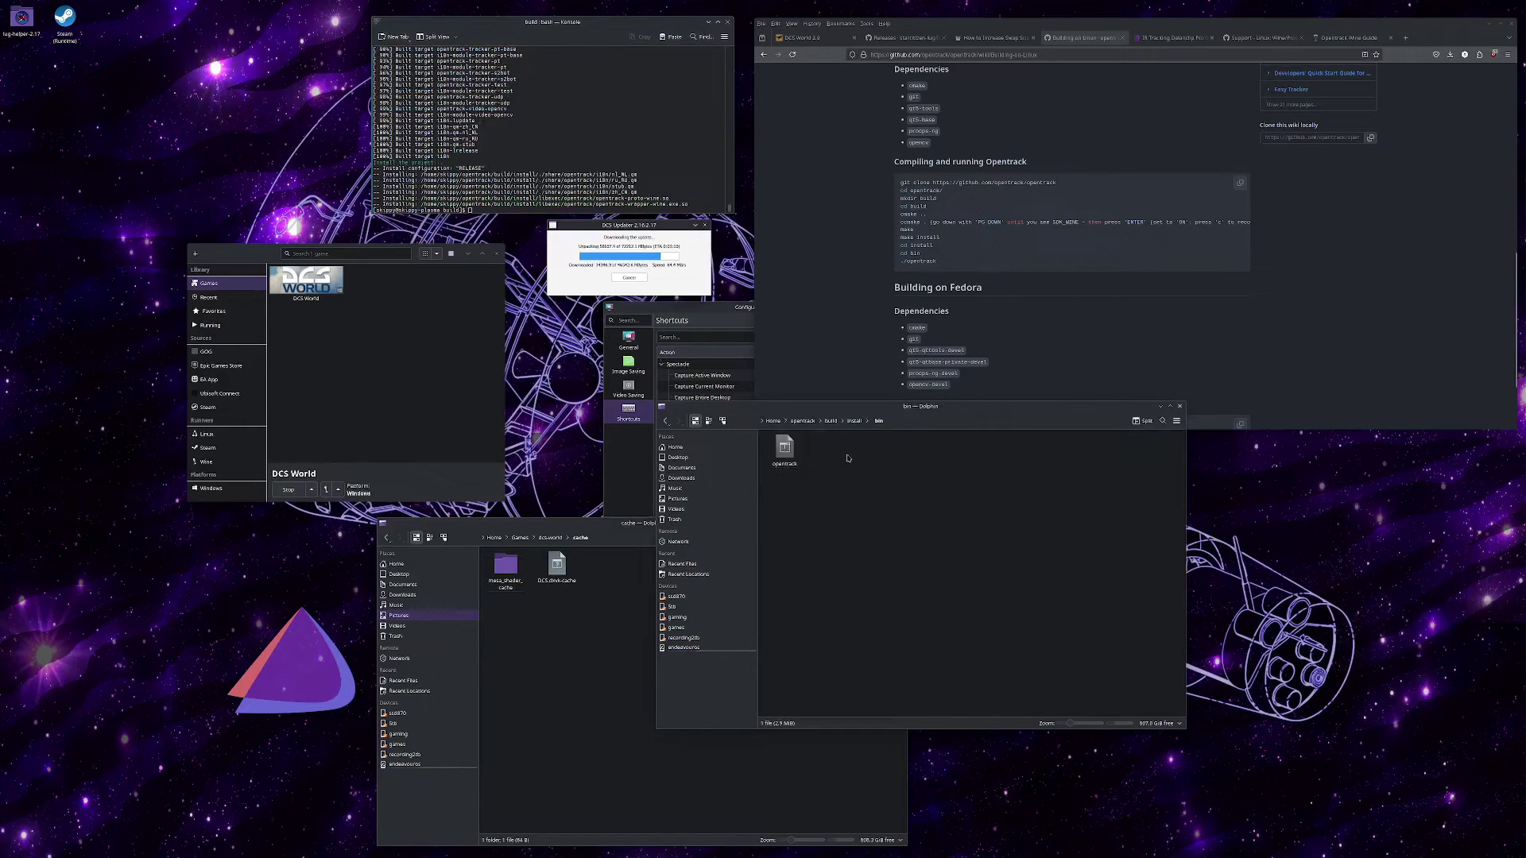
# Launch the rebuilt opentrack from its install bin folder, set the output to Wine and place its window above Lutris.
pyautogui.doubleClick(779, 453)
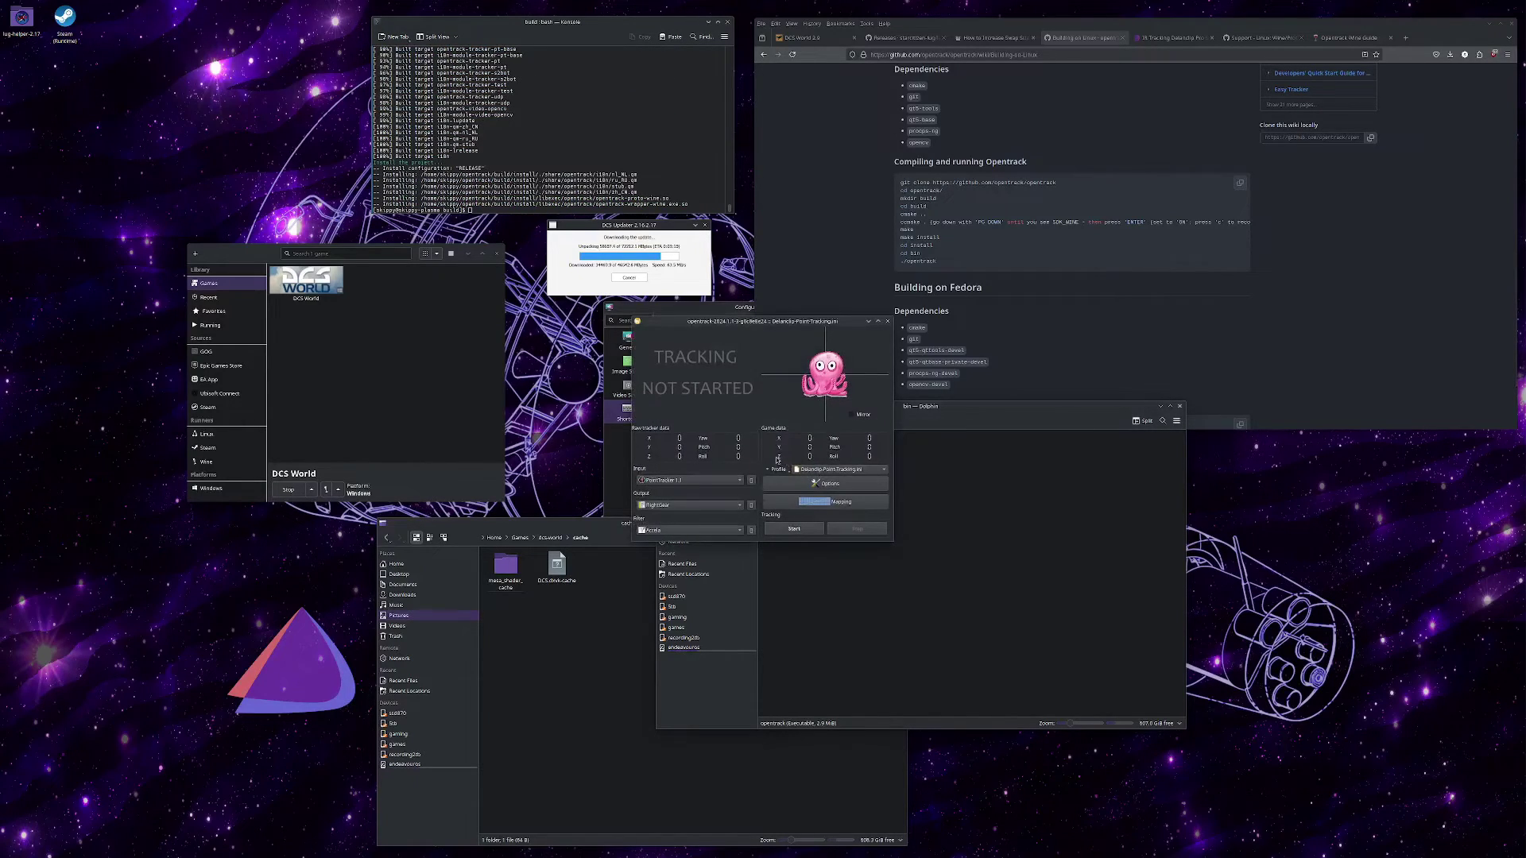
pyautogui.scroll(-4, 659, 505)
pyautogui.moveTo(747, 321); pyautogui.dragTo(315, 42)
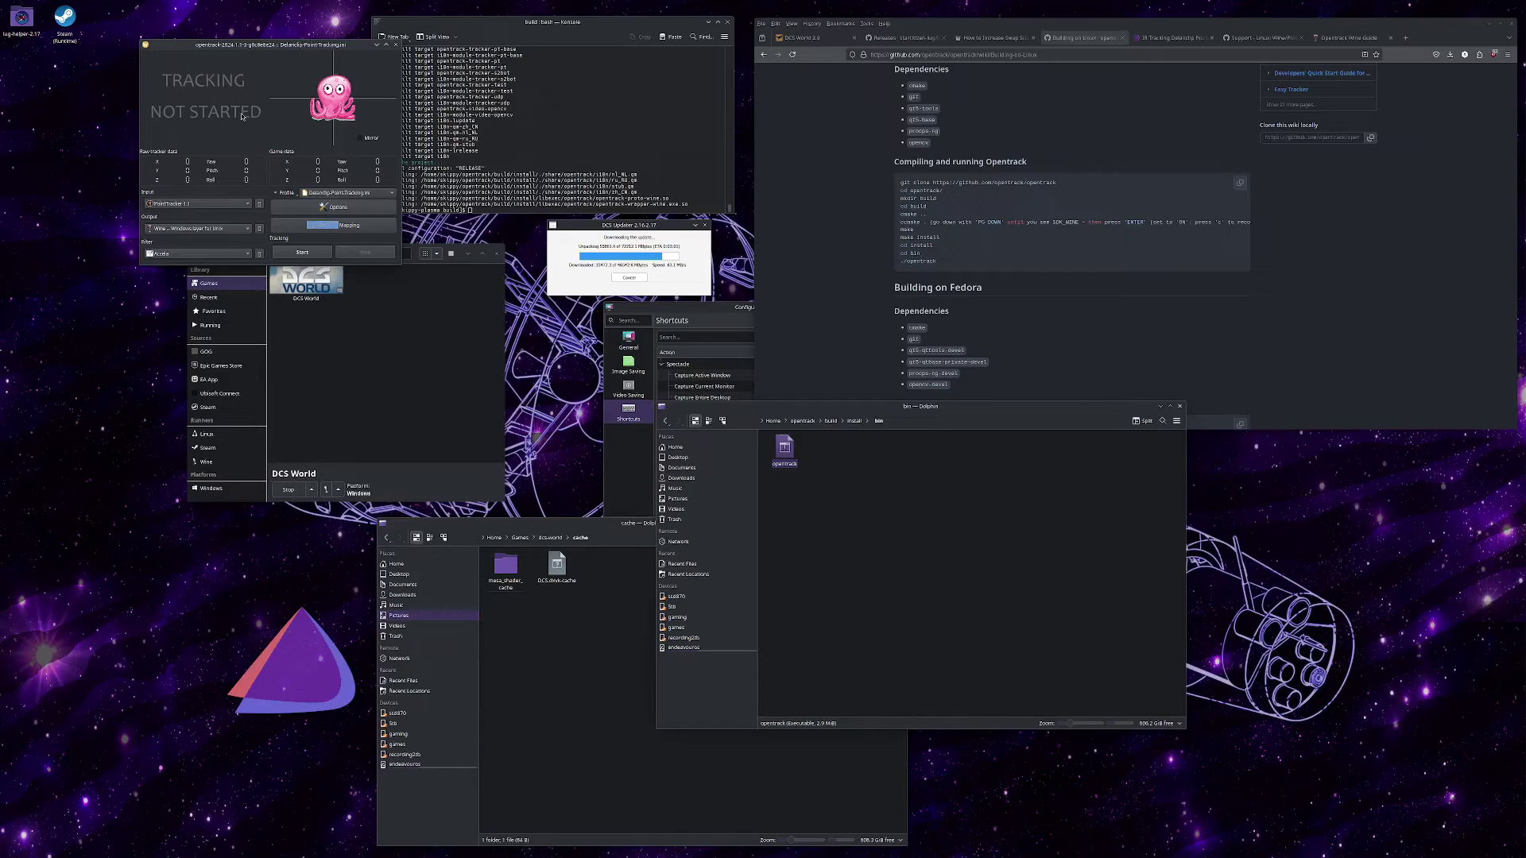
pyautogui.moveTo(272, 42); pyautogui.dragTo(268, 25)
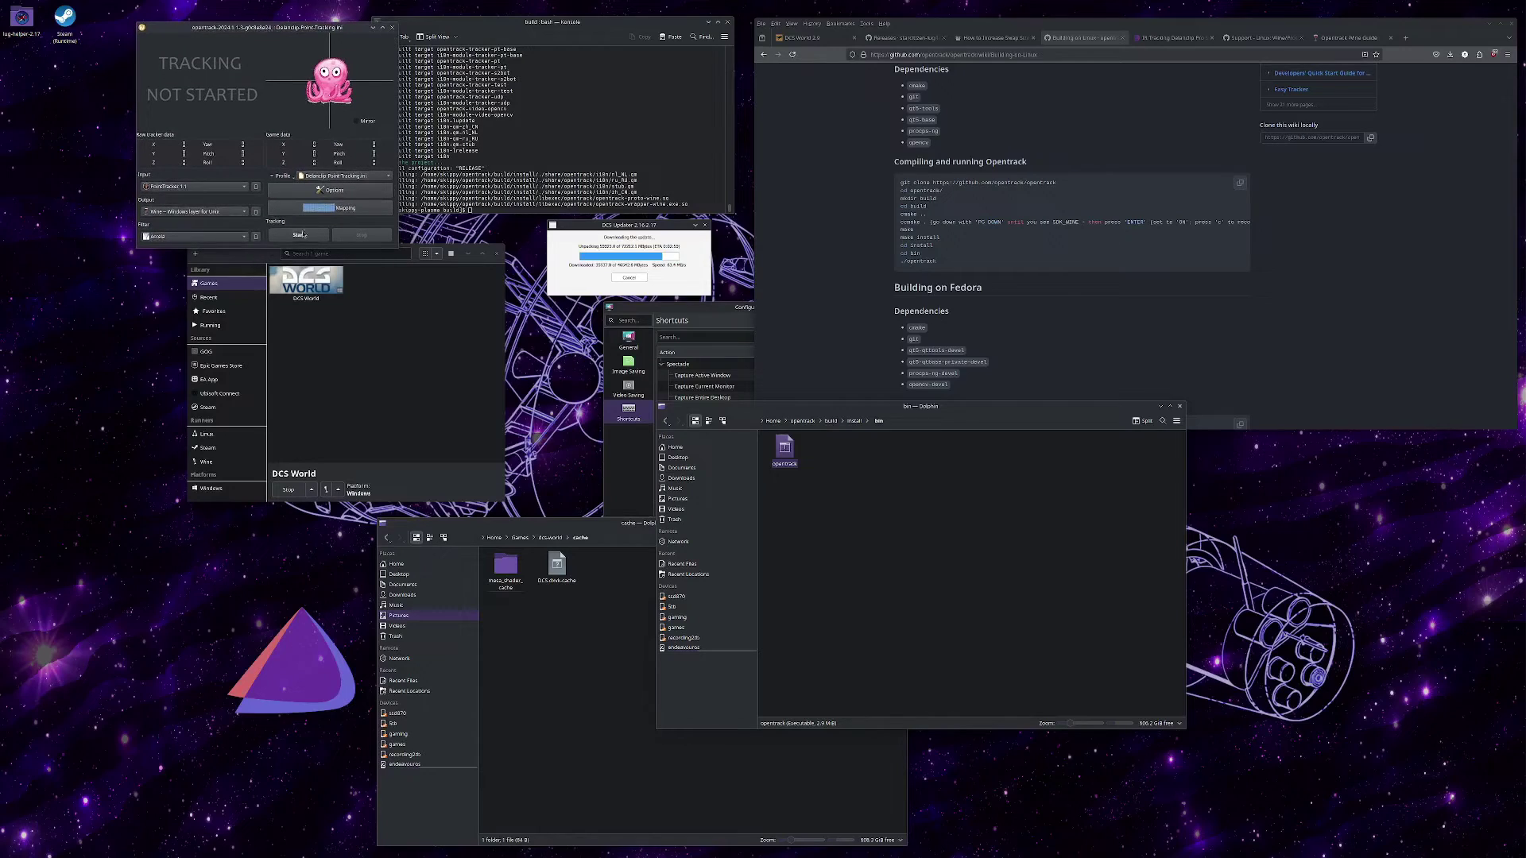
# Open DCS World's configuration in Lutris and check the Wine version in its runner options.
pyautogui.rightClick(316, 282)
pyautogui.click(325, 314)
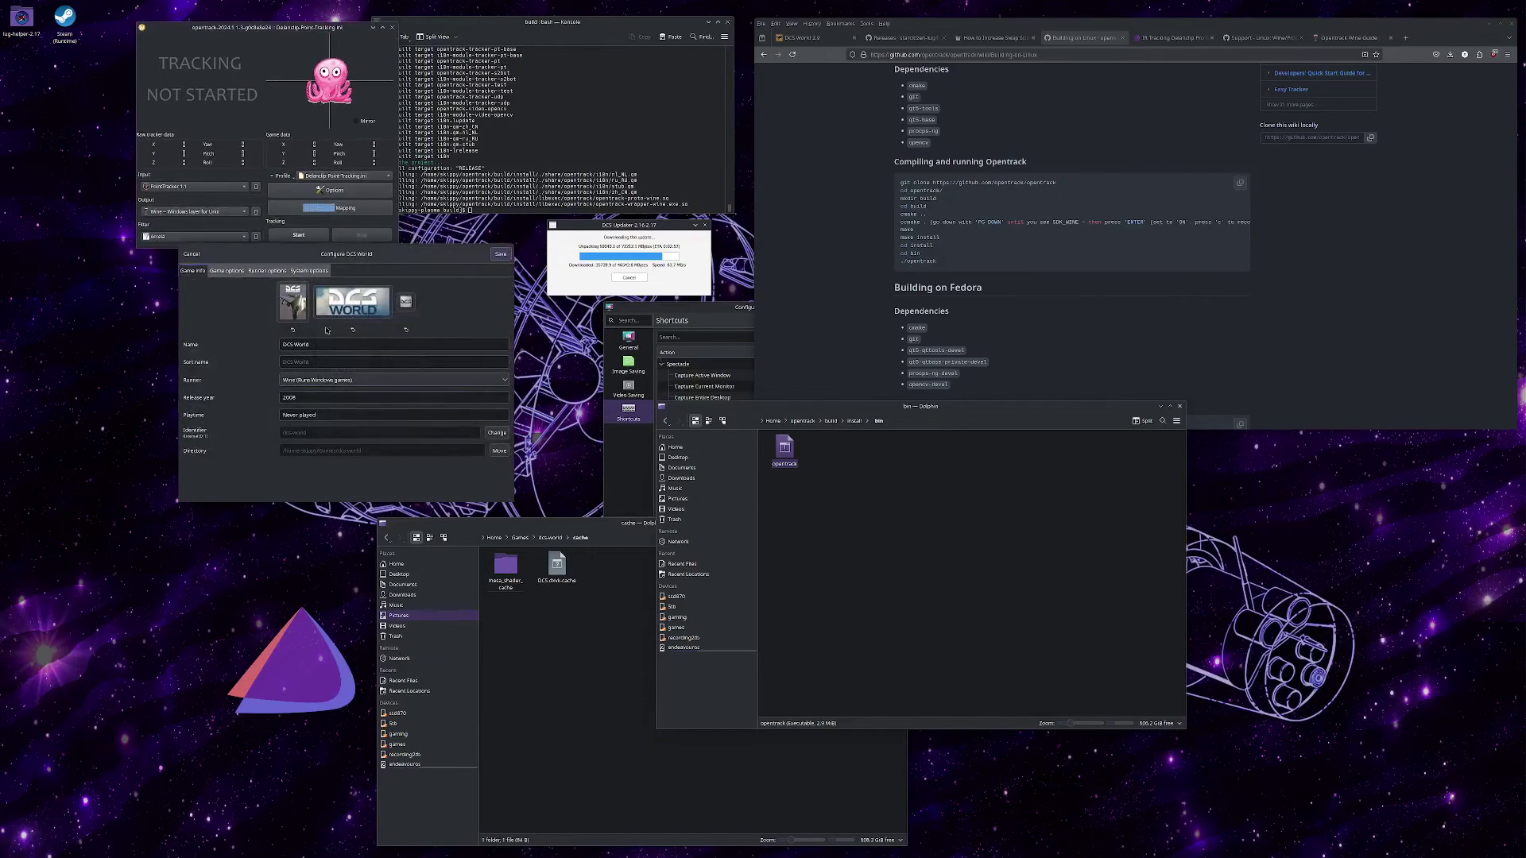
pyautogui.click(265, 271)
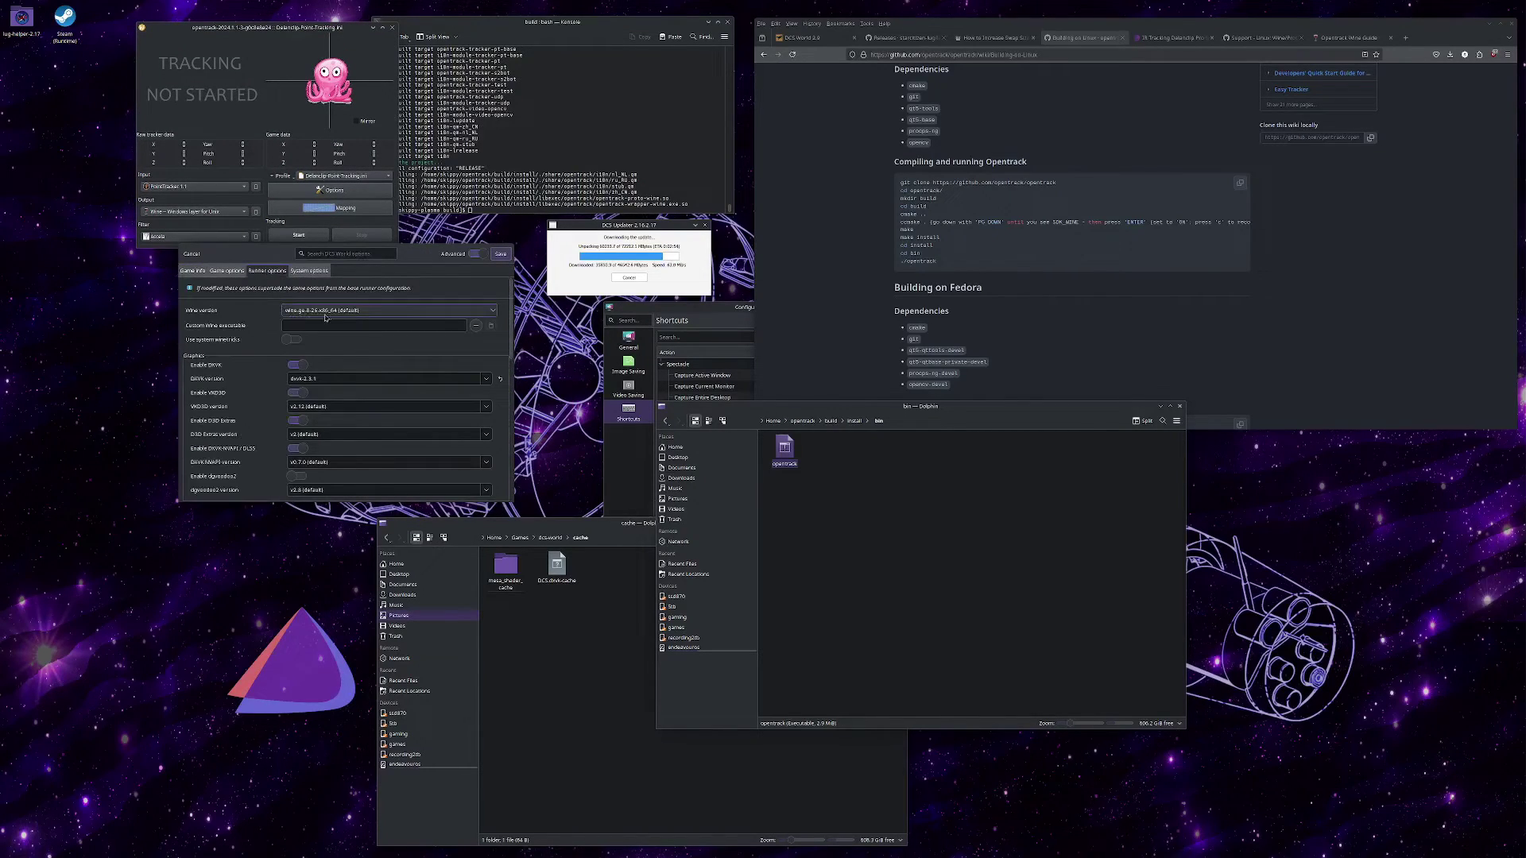
# Set the Wine variant to wine-ge-8-26-x86_64 (Lutris) in opentrack's Wine output settings.
pyautogui.click(256, 211)
pyautogui.click(712, 382)
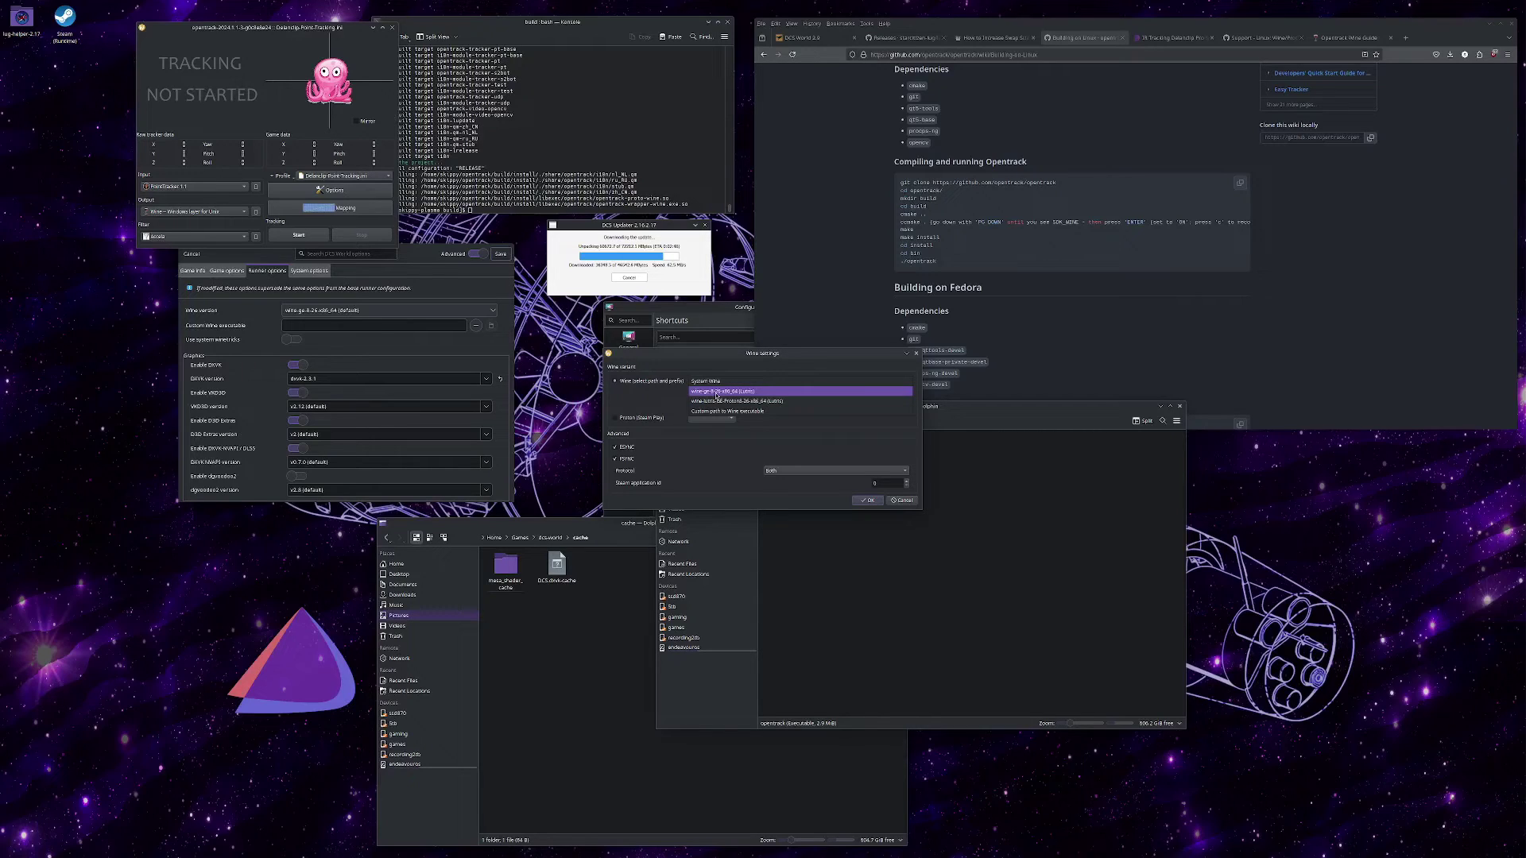
pyautogui.click(718, 393)
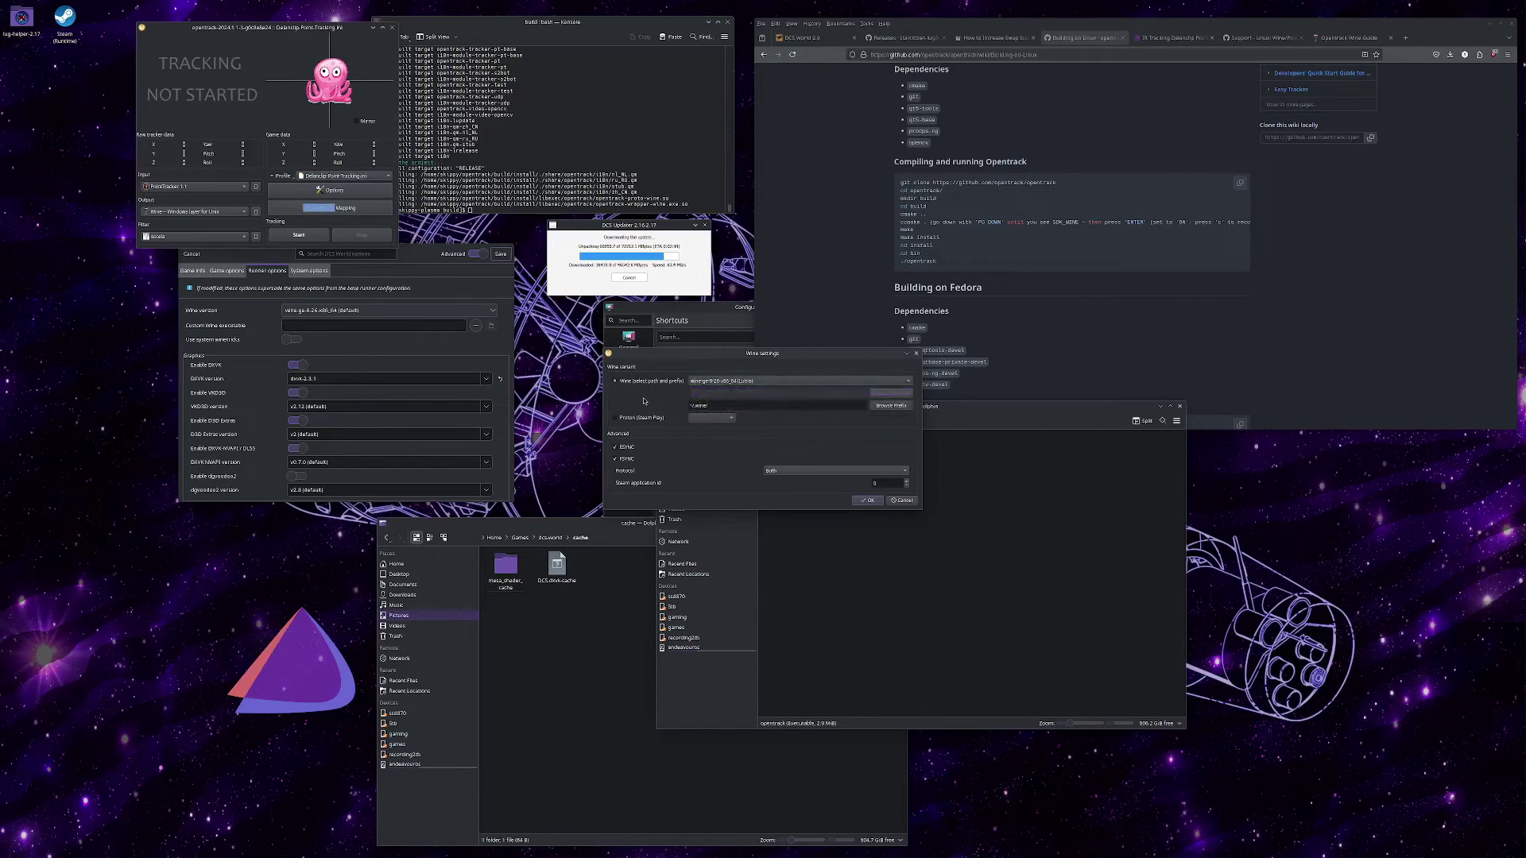
# Set the Wine prefix to the Games/dcs-world folder in the home directory and accept the Wine settings.
pyautogui.click(890, 405)
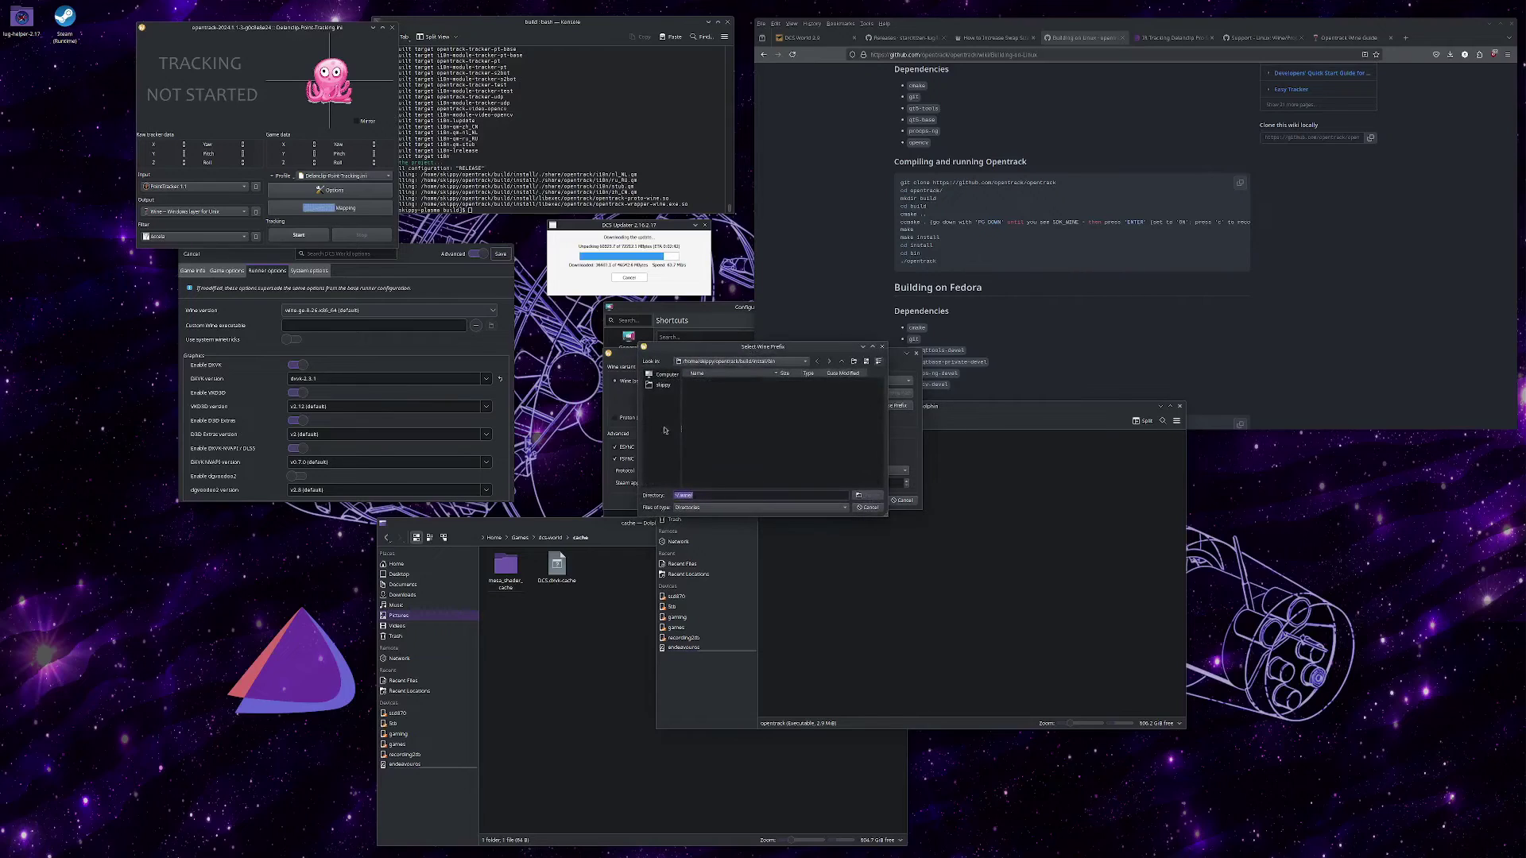
pyautogui.doubleClick(699, 404)
pyautogui.doubleClick(701, 382)
pyautogui.doubleClick(701, 382)
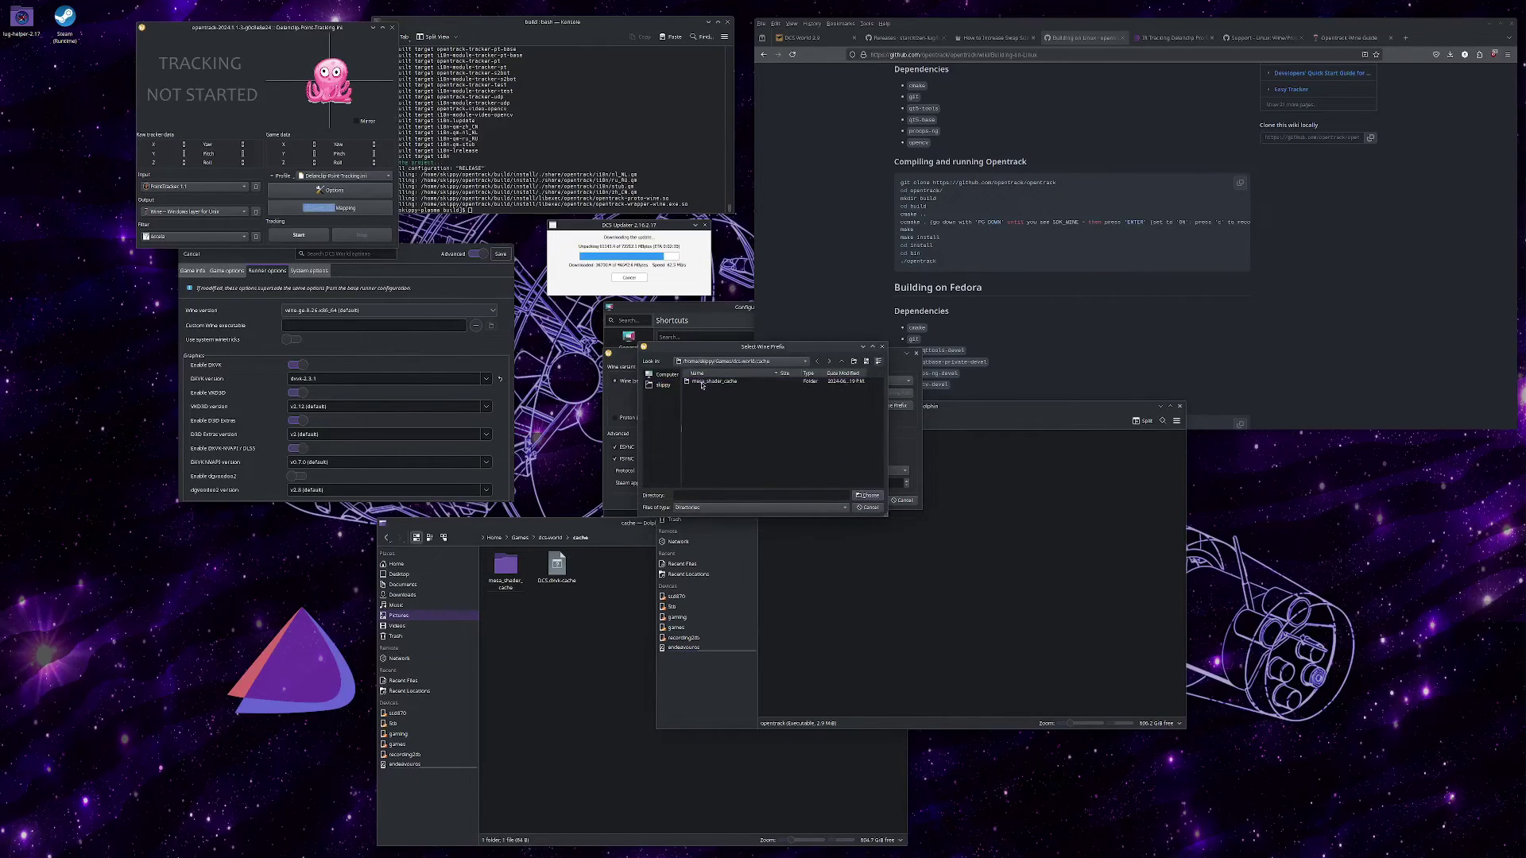
pyautogui.click(841, 362)
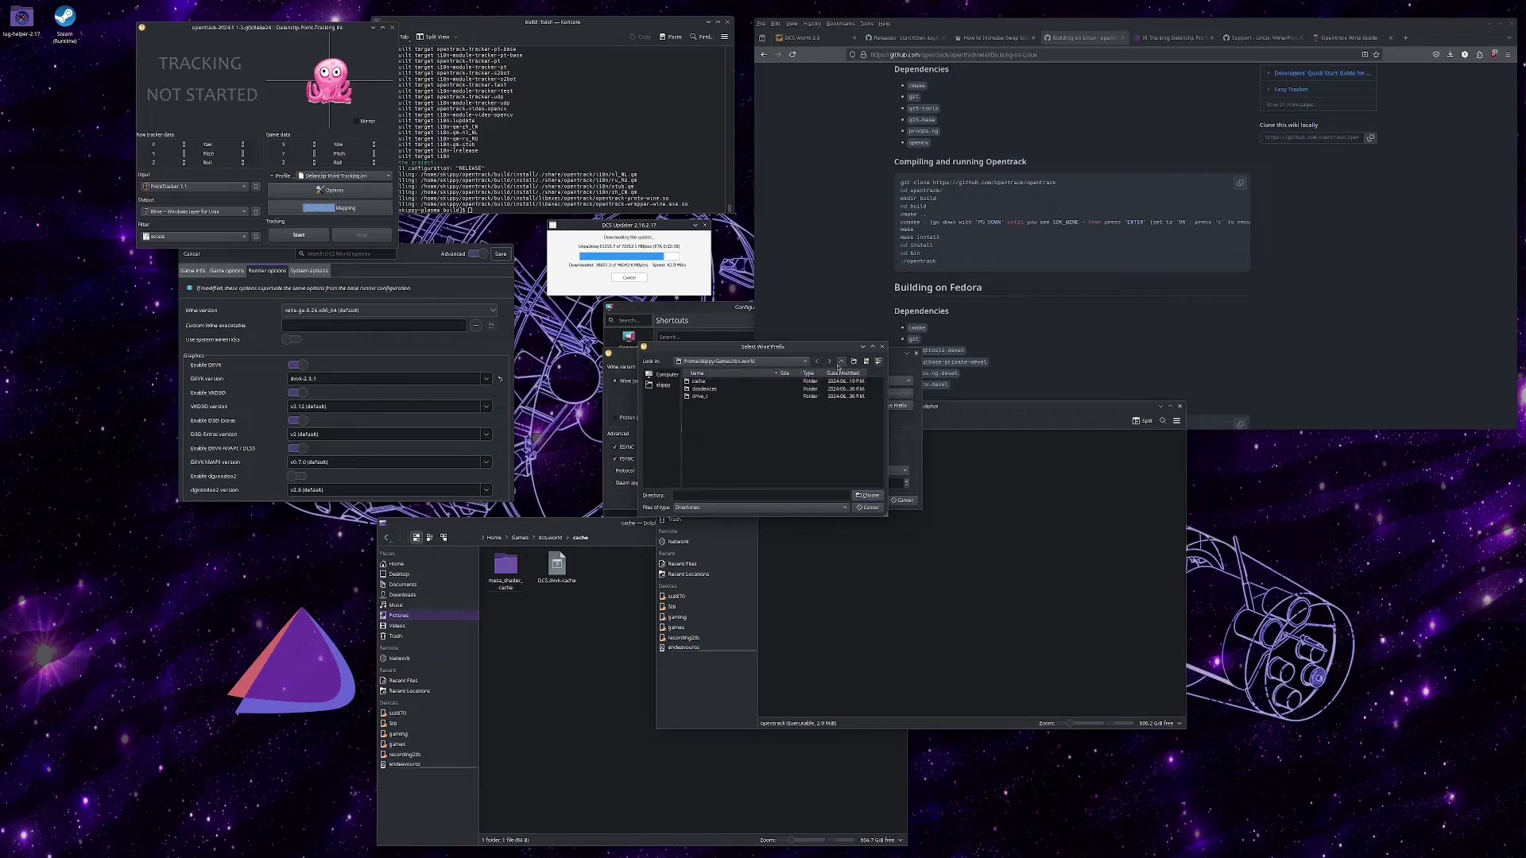
pyautogui.click(864, 495)
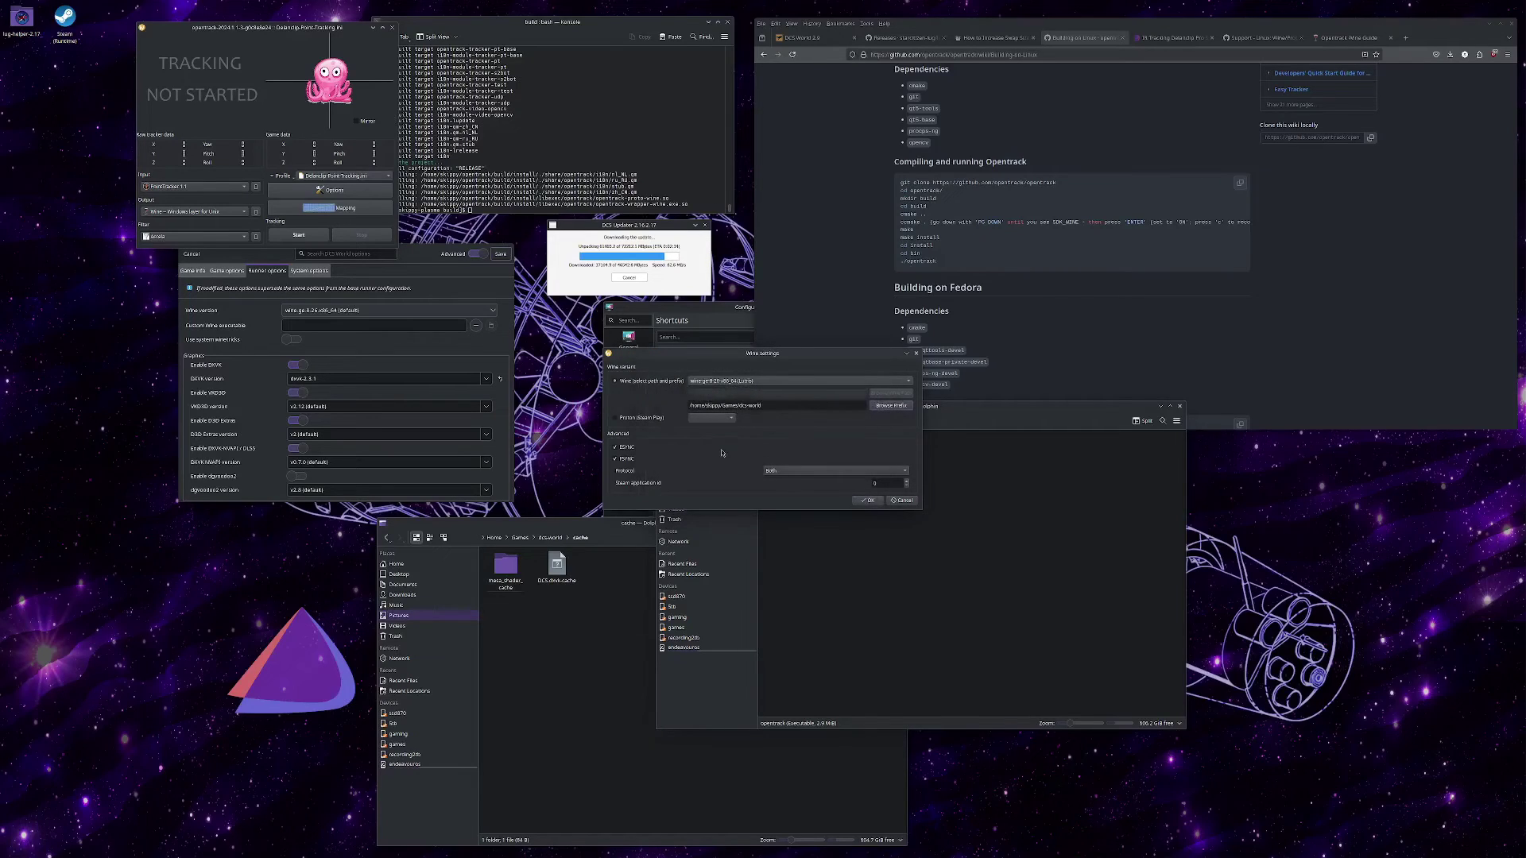
pyautogui.click(867, 499)
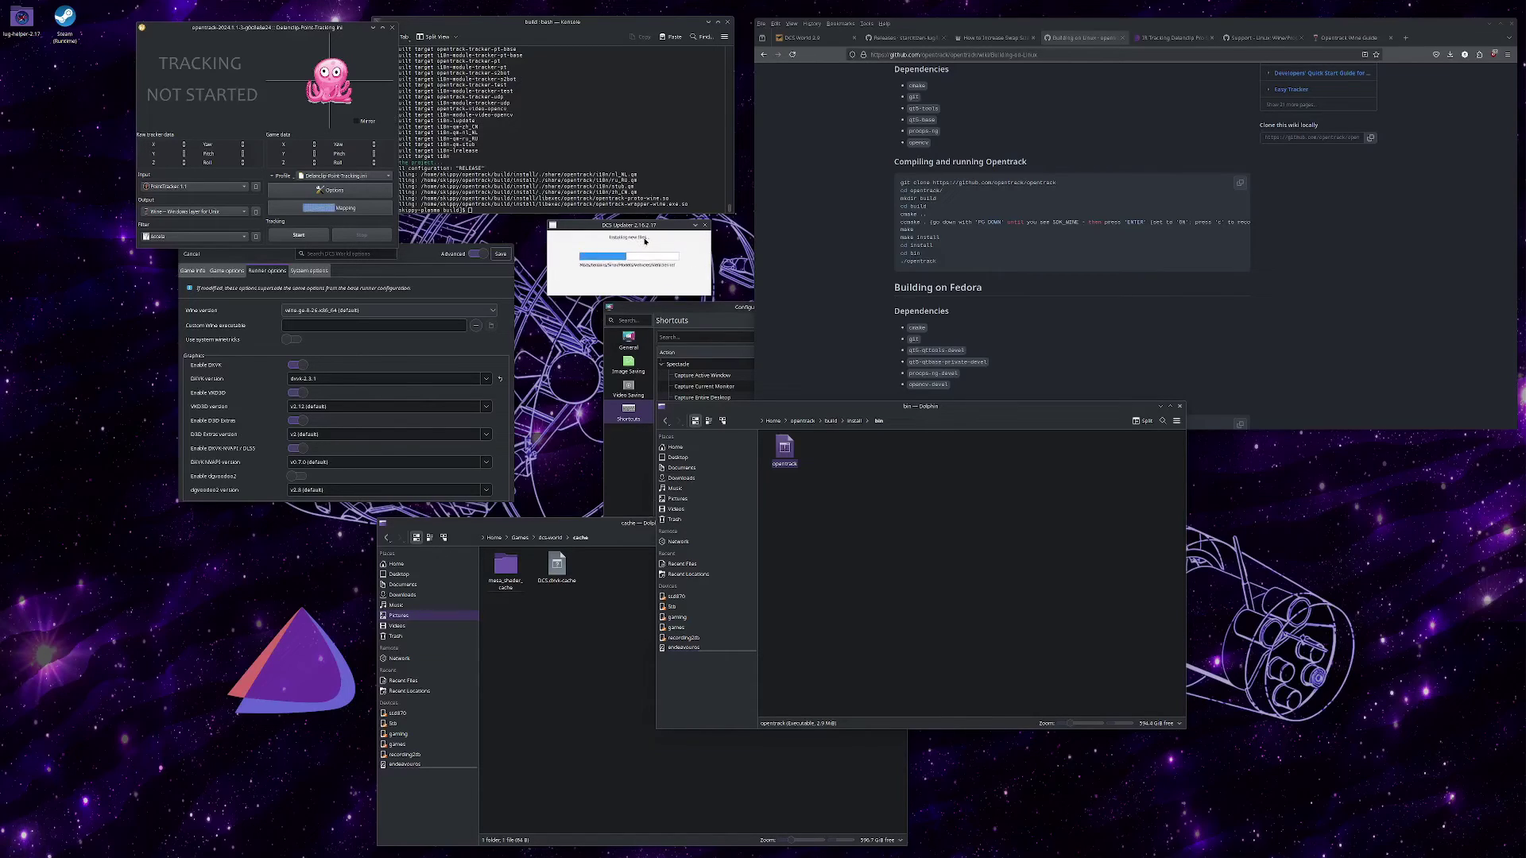
# Start tracking in opentrack and launch an A-10 Instant Action mission in DCS World.
pyautogui.click(309, 237)
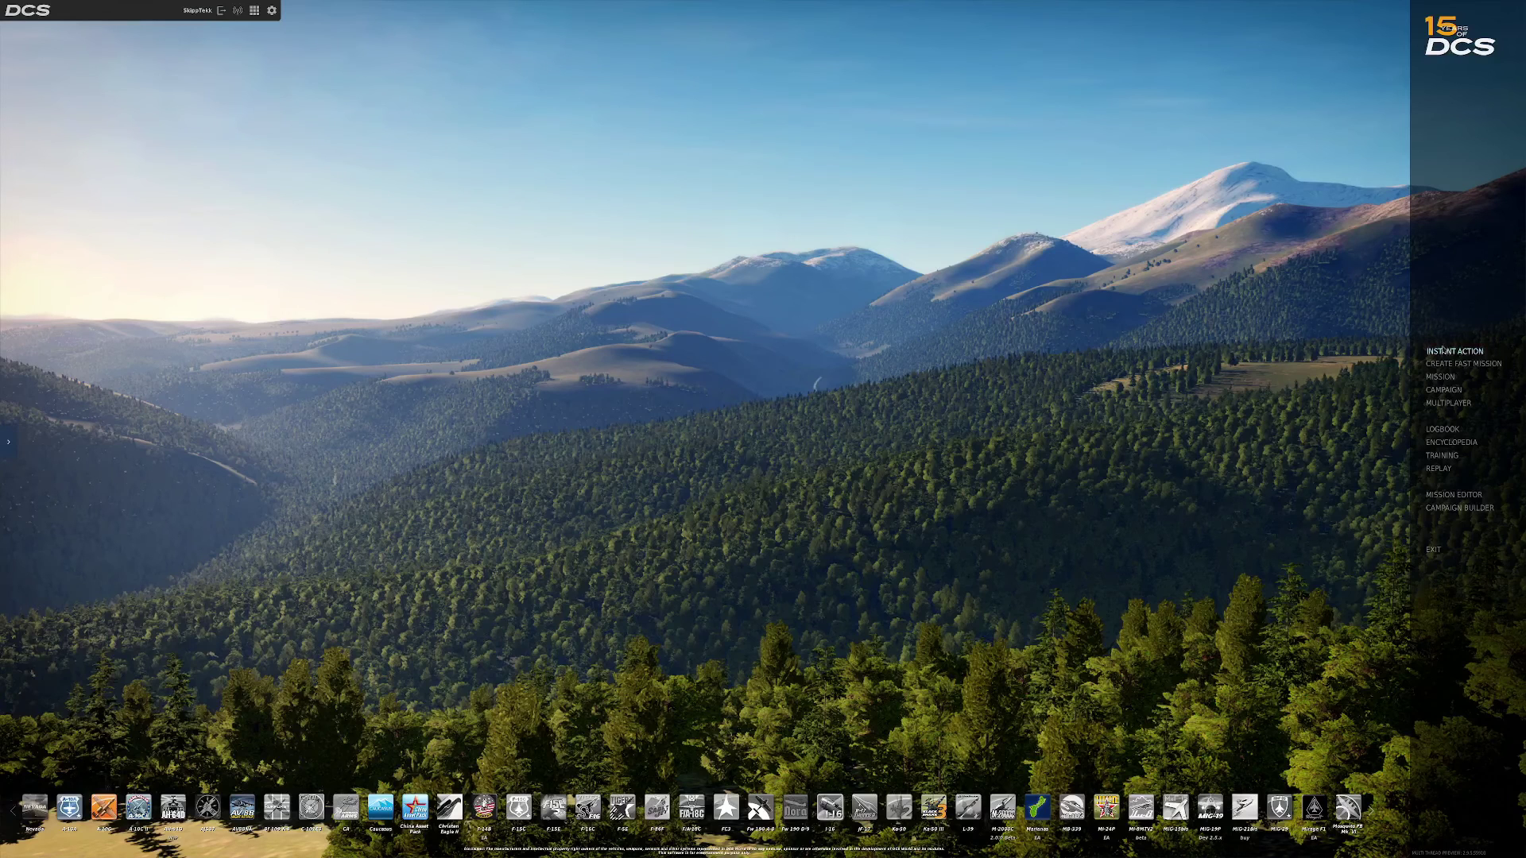
pyautogui.click(1428, 350)
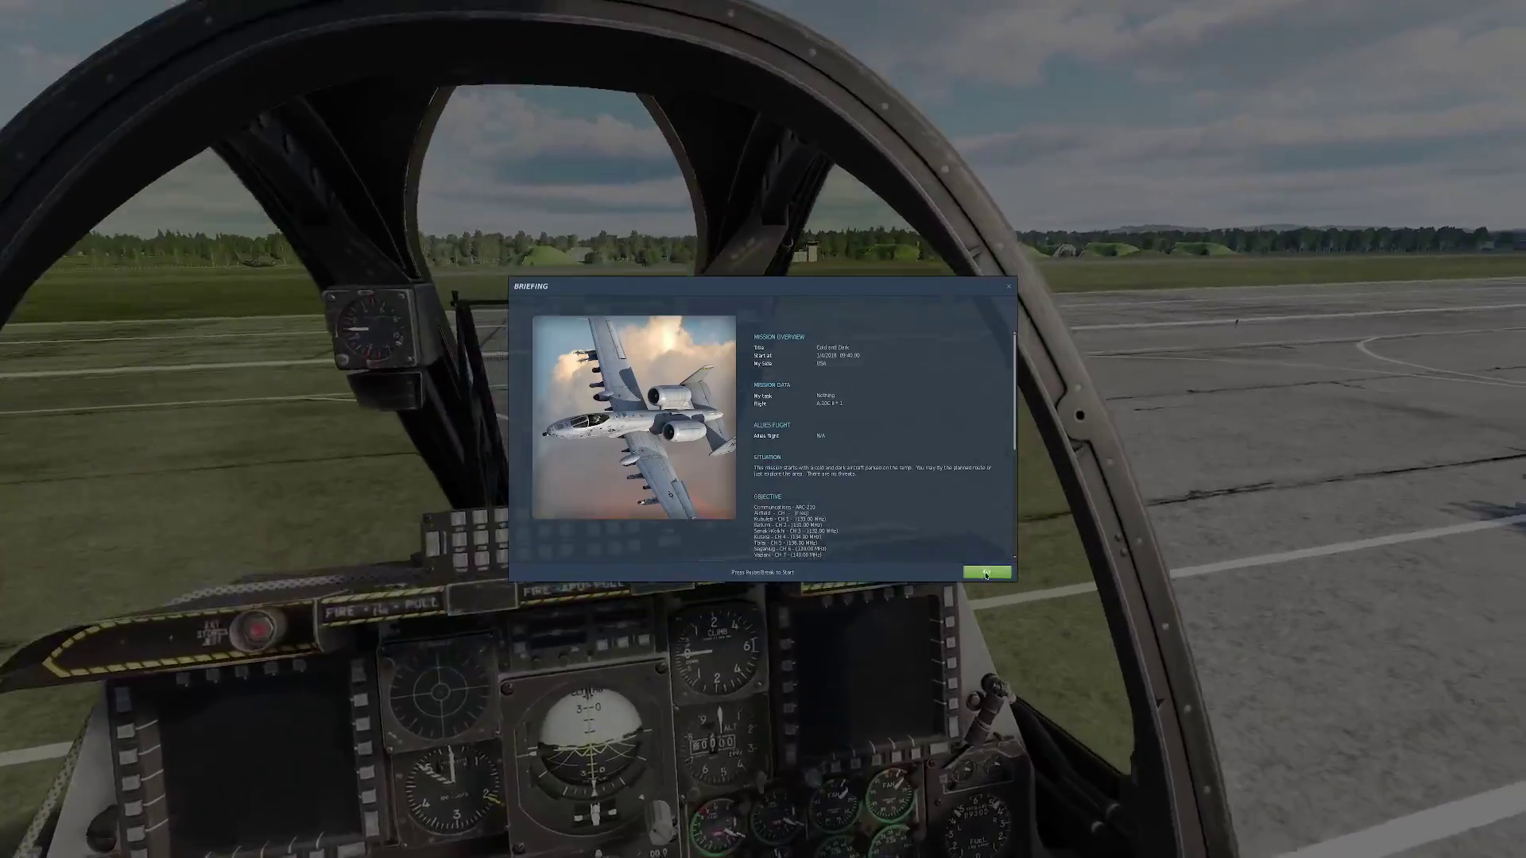
# Start the A-10 mission from its briefing, test head tracking in the cockpit, and quit DCS World.
pyautogui.click(986, 572)
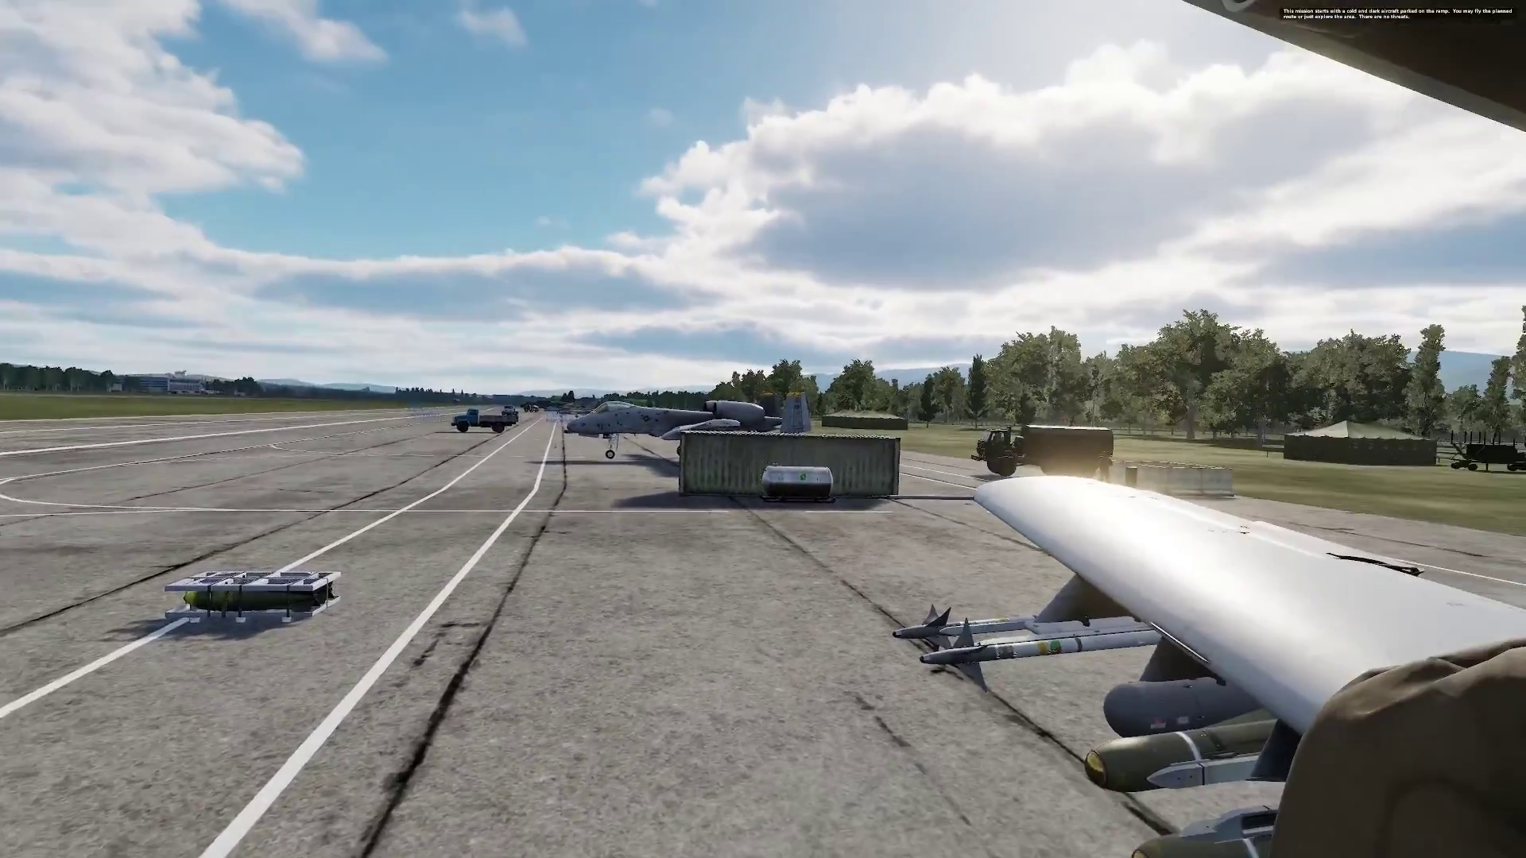
pyautogui.press('Escape')
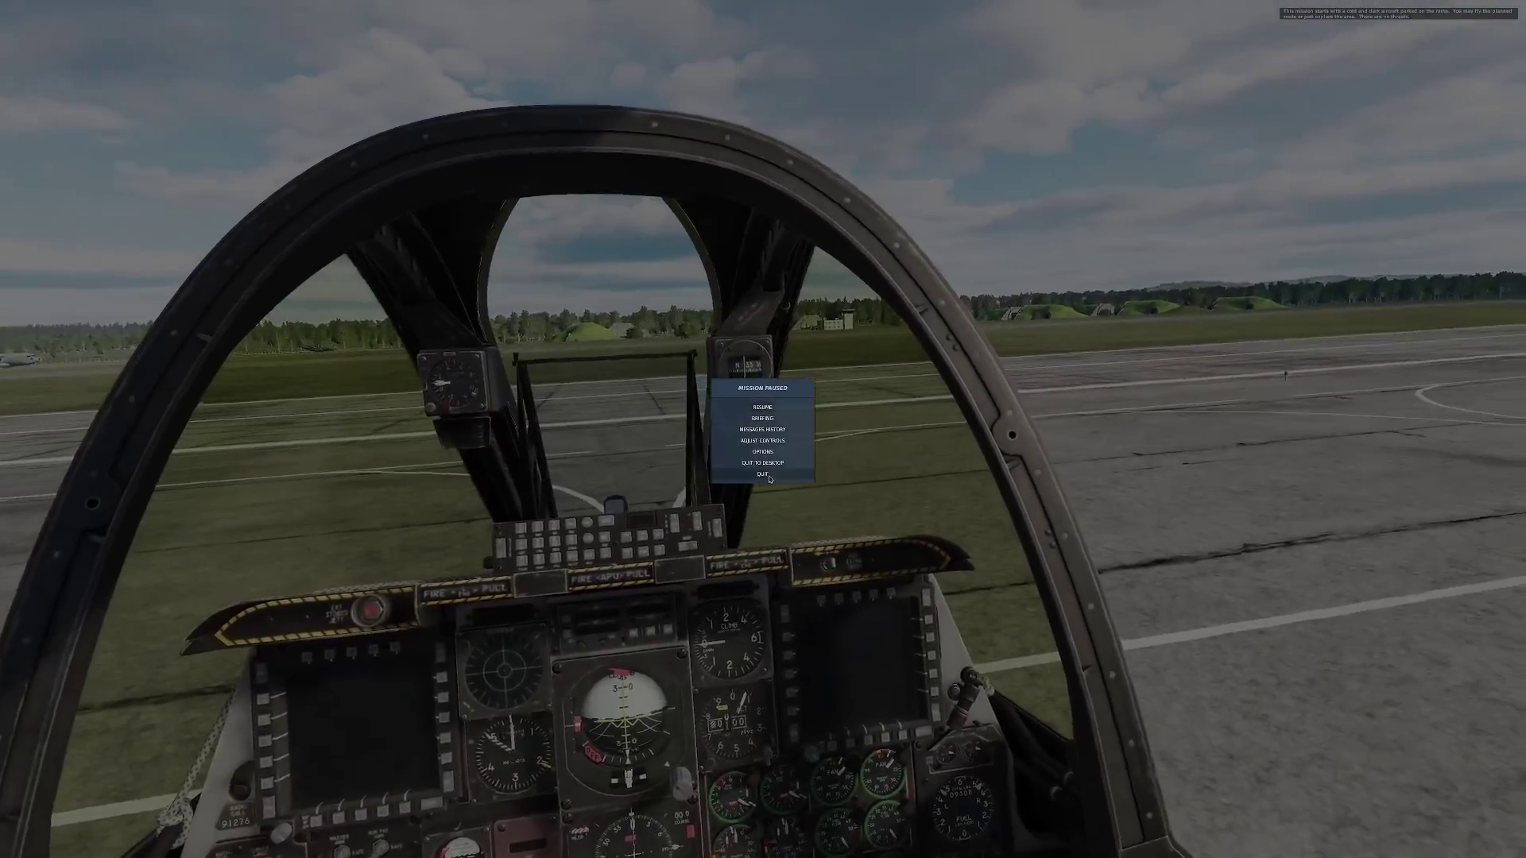
pyautogui.click(770, 476)
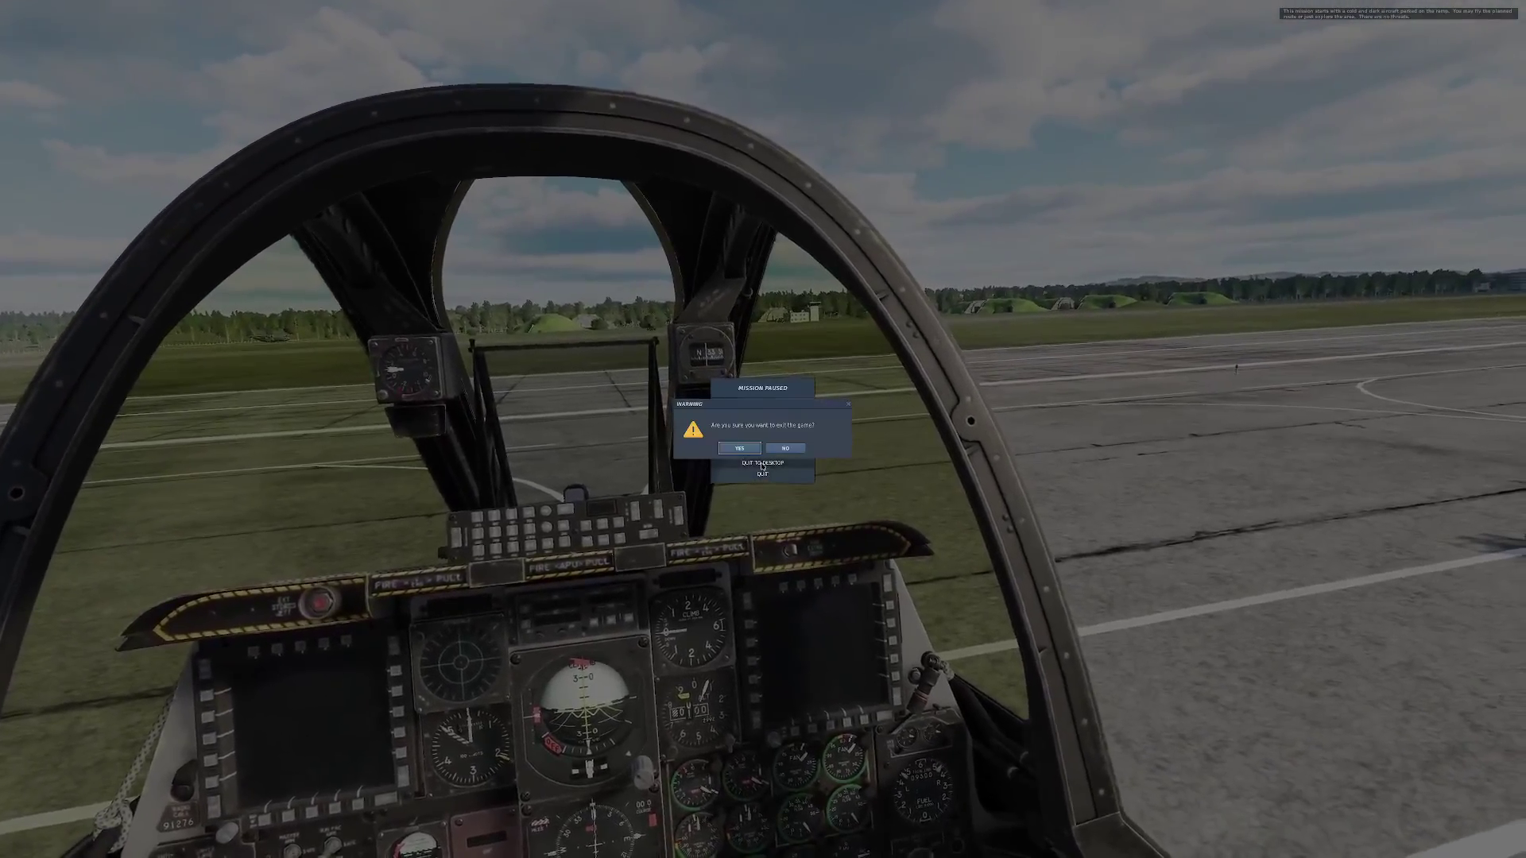
pyautogui.press('Escape')
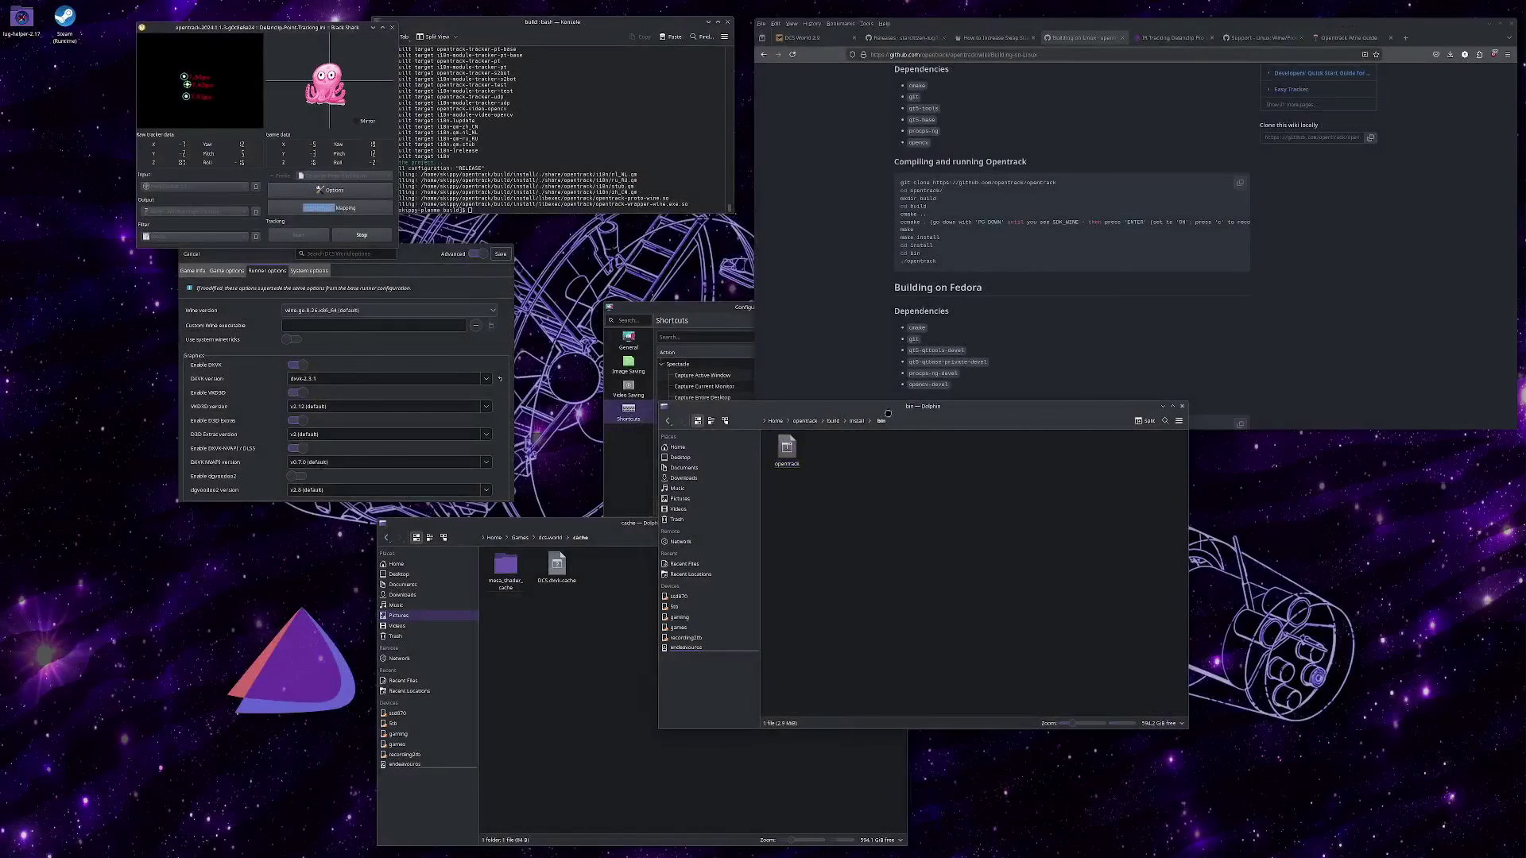
# Move the bin folder window aside, stop opentrack's tracking, and close the Spectacle shortcut settings and Lutris game configuration.
pyautogui.moveTo(885, 410); pyautogui.dragTo(1028, 471)
pyautogui.moveTo(691, 307); pyautogui.dragTo(857, 12)
pyautogui.doubleClick(857, 11)
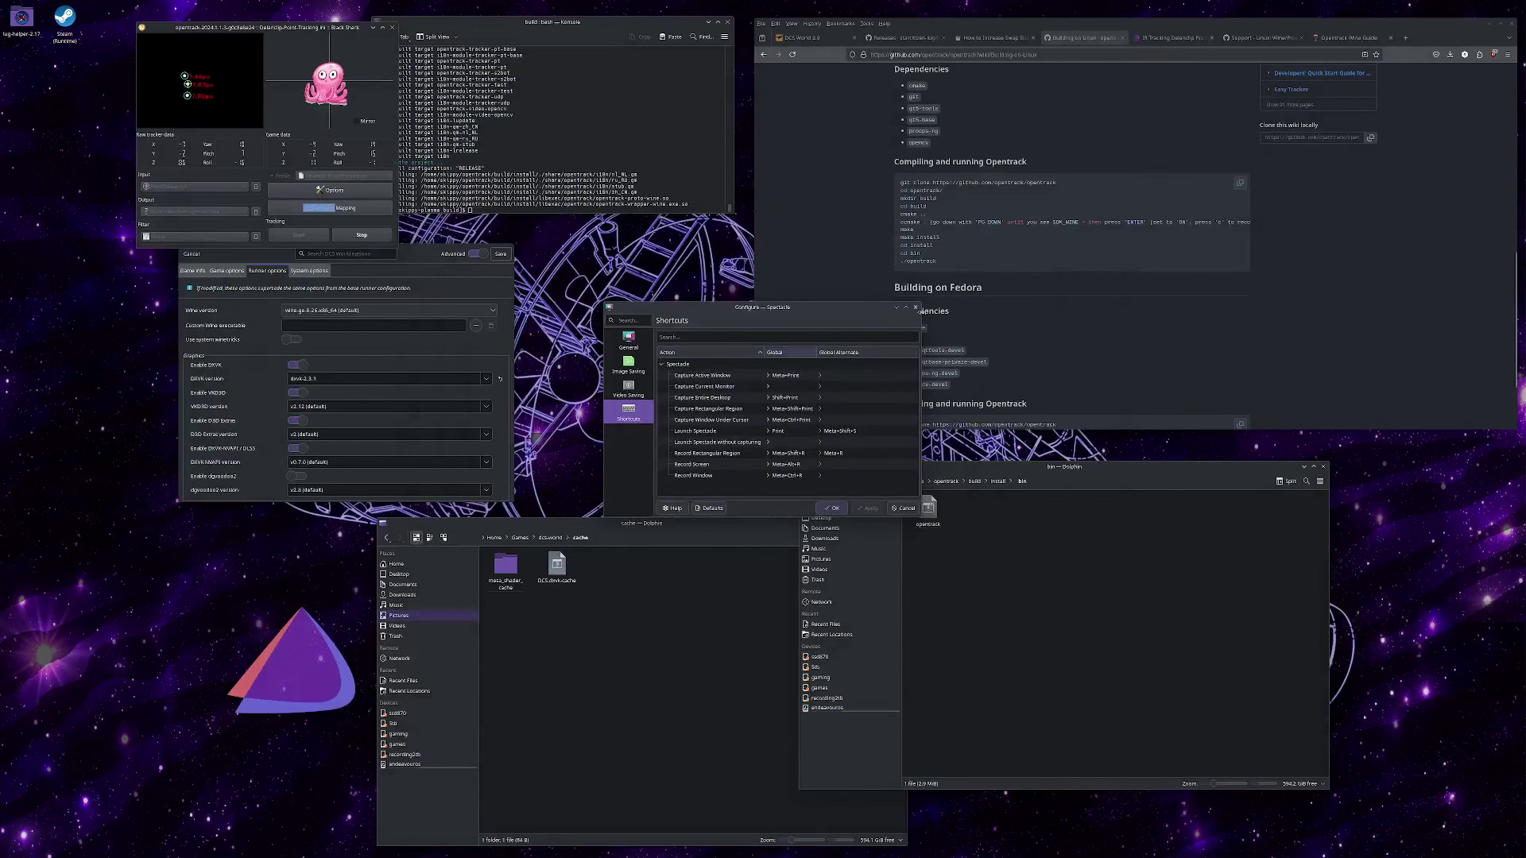
pyautogui.press('Escape')
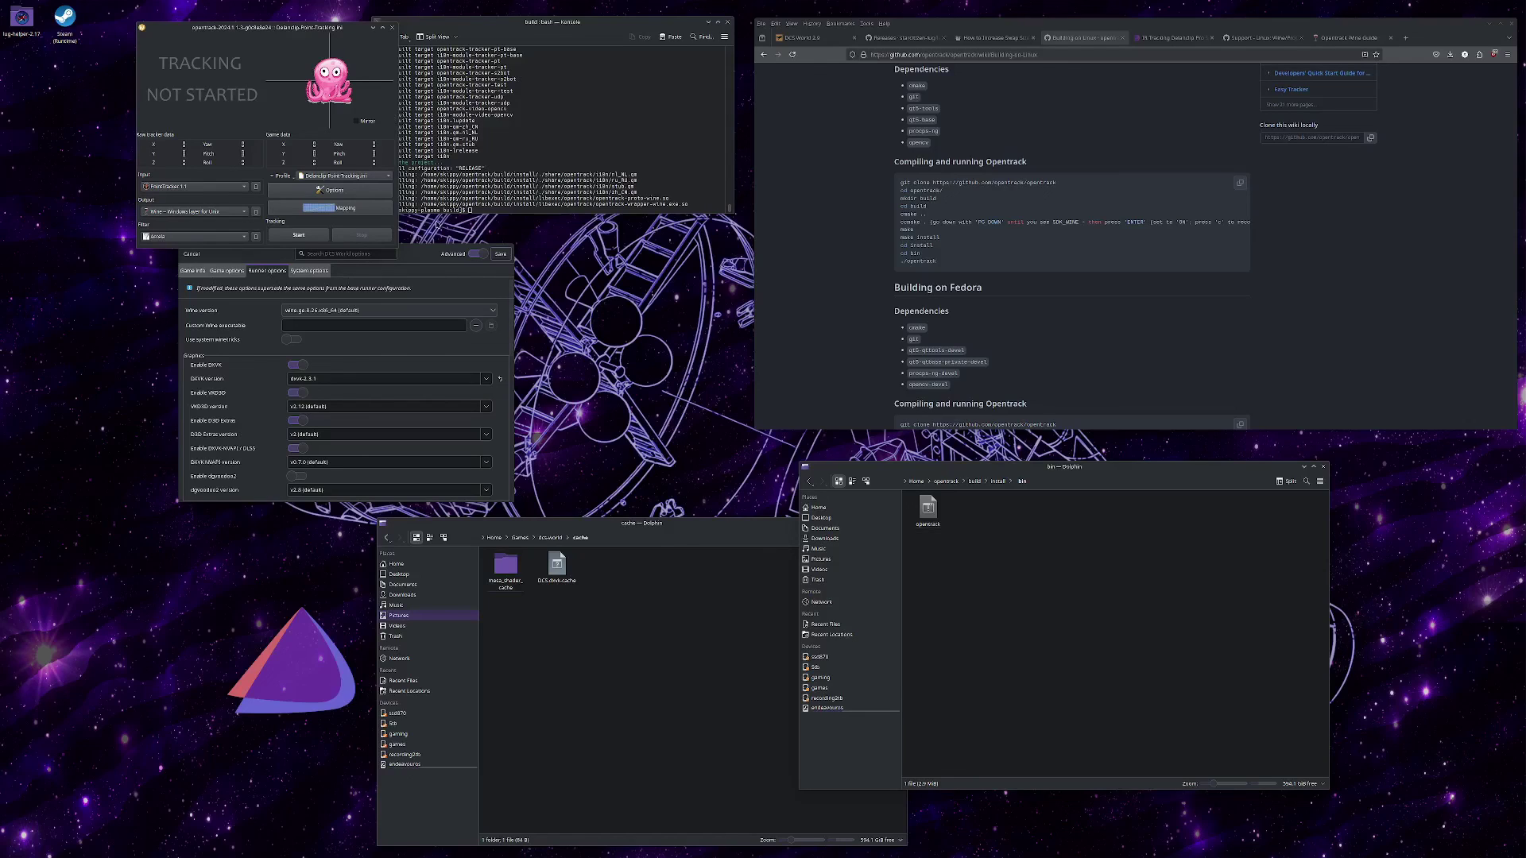
pyautogui.press('Escape')
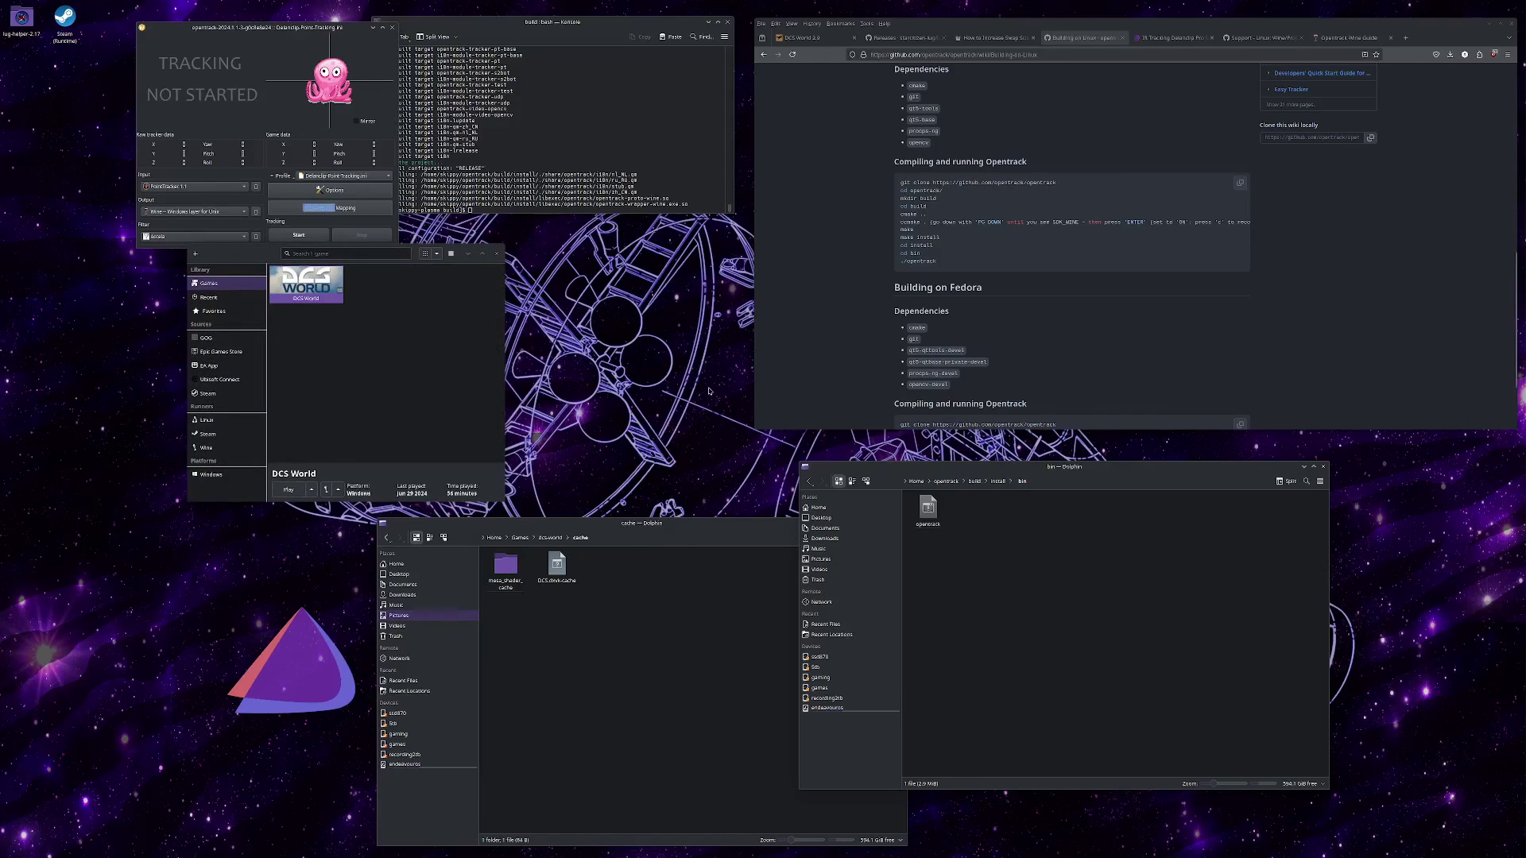